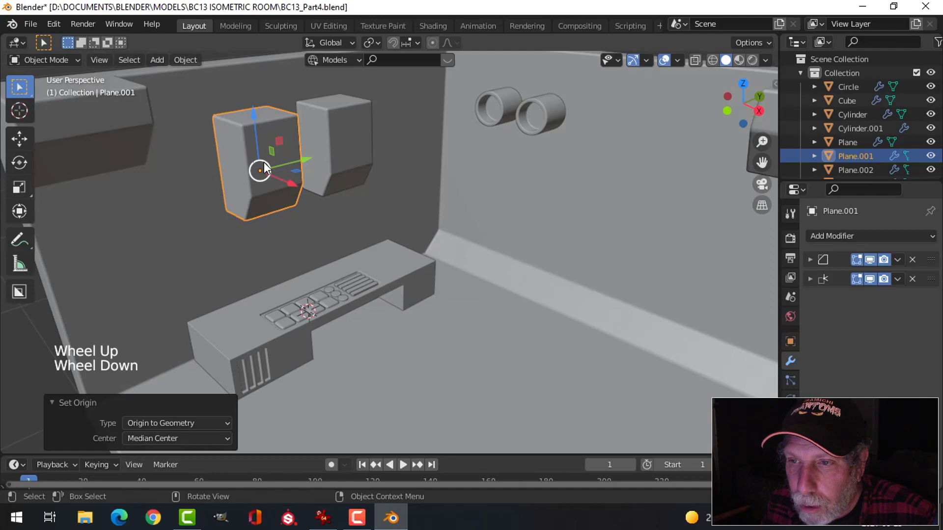
Delete the wall-mounted box nearest the room's corner.
{"action": "left_click", "coordinate": [333, 158]}
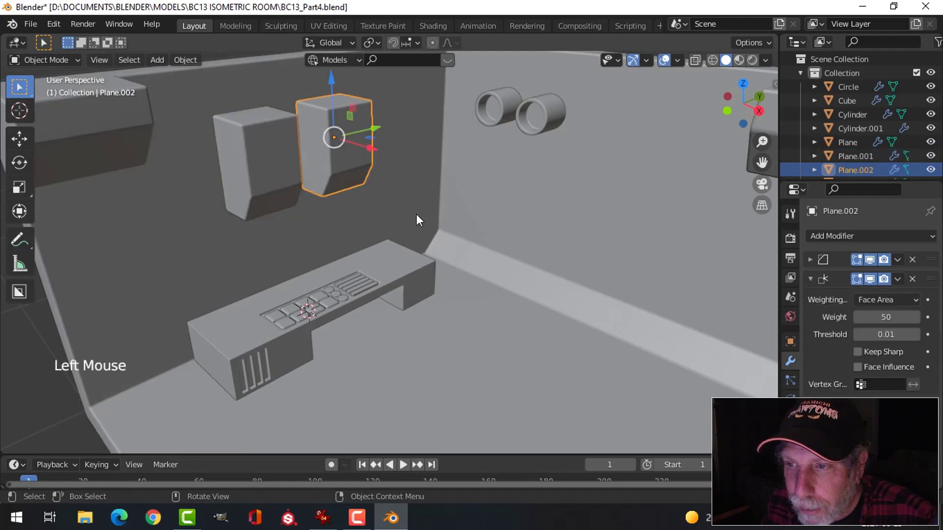
{"action": "key", "text": "x"}
{"action": "left_click", "coordinate": [400, 229]}
Scale the remaining wall box's whole mesh along Y by about 1.096.
{"action": "mouse_move", "coordinate": [400, 237]}
{"action": "middle_mouse_down"}
{"action": "mouse_move", "coordinate": [308, 203]}
{"action": "mouse_move", "coordinate": [358, 238]}
{"action": "mouse_move", "coordinate": [369, 216]}
{"action": "mouse_move", "coordinate": [362, 207]}
{"action": "mouse_move", "coordinate": [358, 244]}
{"action": "mouse_move", "coordinate": [396, 244]}
{"action": "middle_mouse_up"}
{"action": "left_click", "coordinate": [301, 193]}
{"action": "key", "text": "Tab"}
{"action": "key", "text": "a"}
{"action": "scroll", "coordinate": [362, 217], "scroll_direction": "up", "scroll_amount": 2}
{"action": "key", "text": "s"}
{"action": "key", "text": "y"}
{"action": "left_click", "coordinate": [375, 231]}
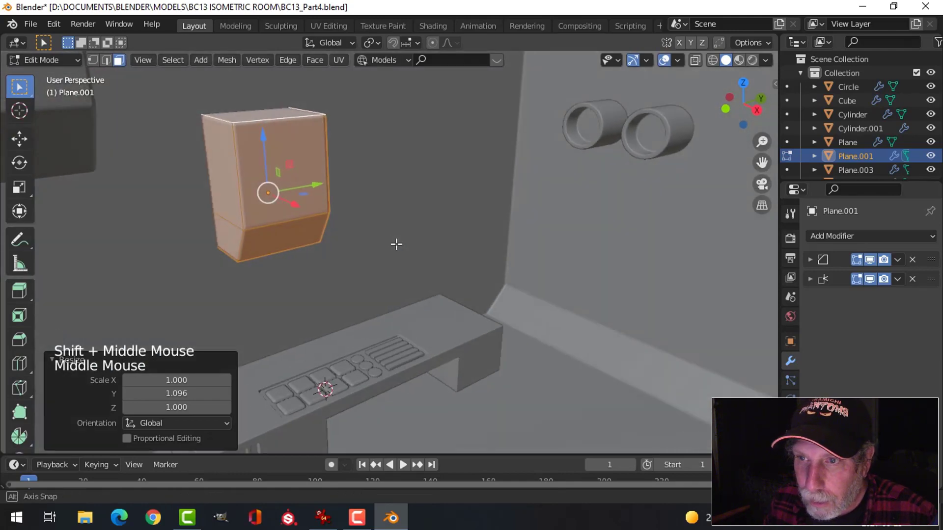
Raise the wall box's top face about 0.019 m along Z and return to Object Mode.
{"action": "left_click", "coordinate": [270, 113]}
{"action": "middle_click_drag", "start_coordinate": [331, 162], "coordinate": [343, 204]}
{"action": "scroll", "coordinate": [325, 187], "scroll_direction": "down", "scroll_amount": 1}
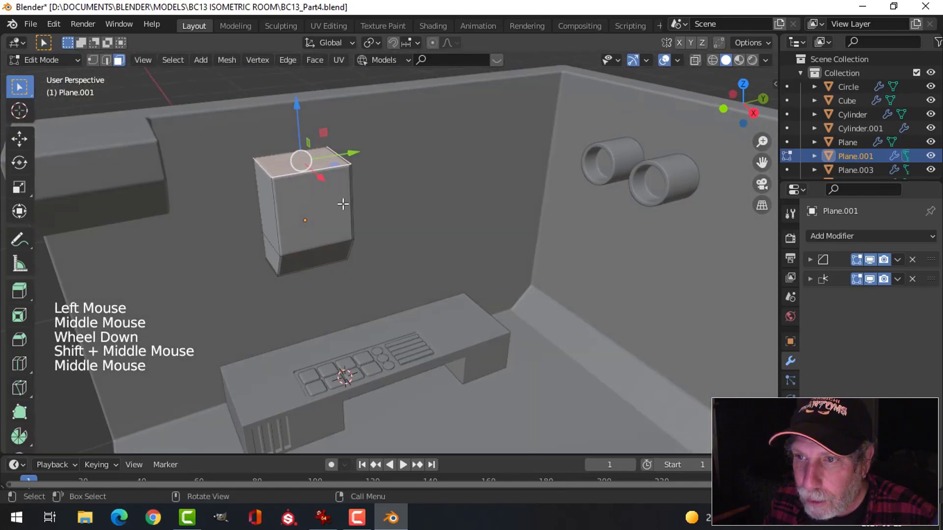
{"action": "left_click_drag", "start_coordinate": [303, 133], "coordinate": [304, 138]}
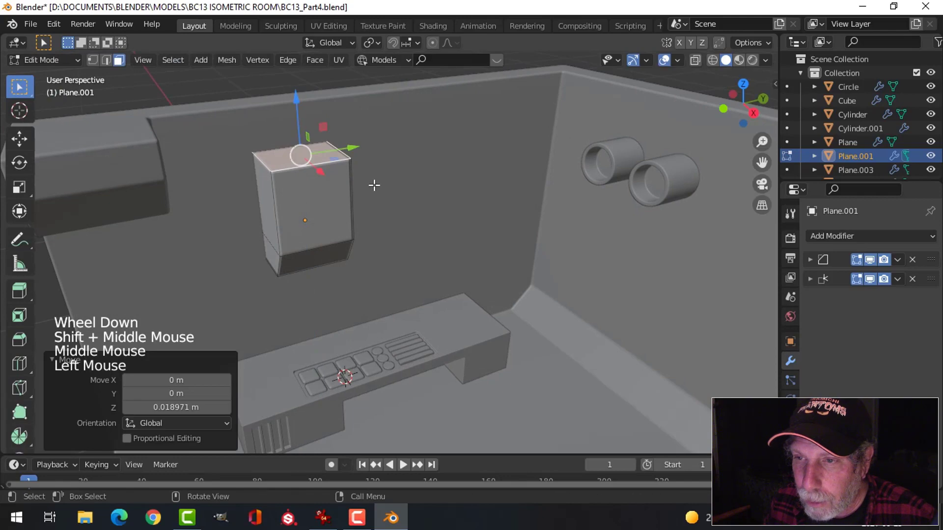
{"action": "key", "text": "alt+a"}
{"action": "key", "text": "Tab"}
Isolate the wall box by hiding all other objects, and check its side details in the reference image.
{"action": "middle_click_drag", "start_coordinate": [374, 185], "coordinate": [383, 216]}
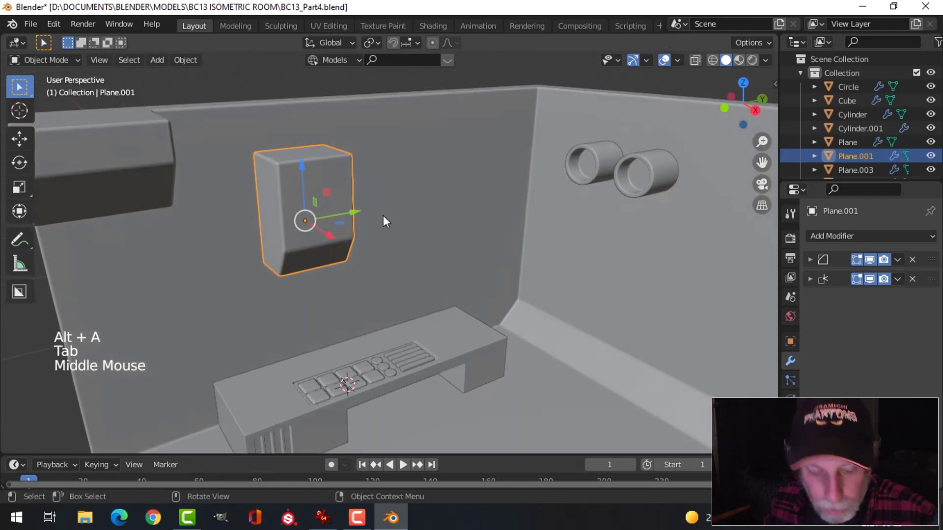
{"action": "key", "text": "shift+h"}
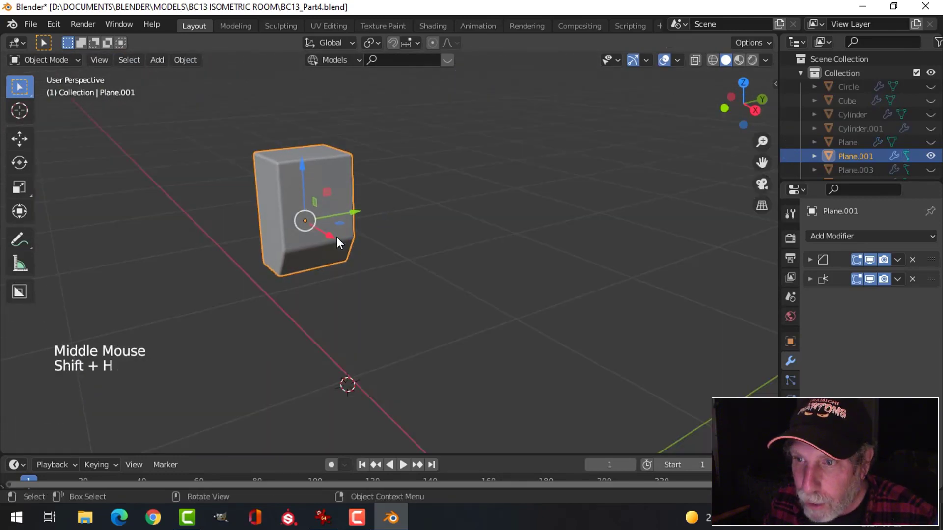
{"action": "scroll", "coordinate": [336, 237], "scroll_direction": "up", "scroll_amount": 2}
{"action": "middle_click_drag", "start_coordinate": [337, 237], "coordinate": [489, 244], "text": "shift"}
{"action": "middle_click_drag", "start_coordinate": [484, 278], "coordinate": [444, 316]}
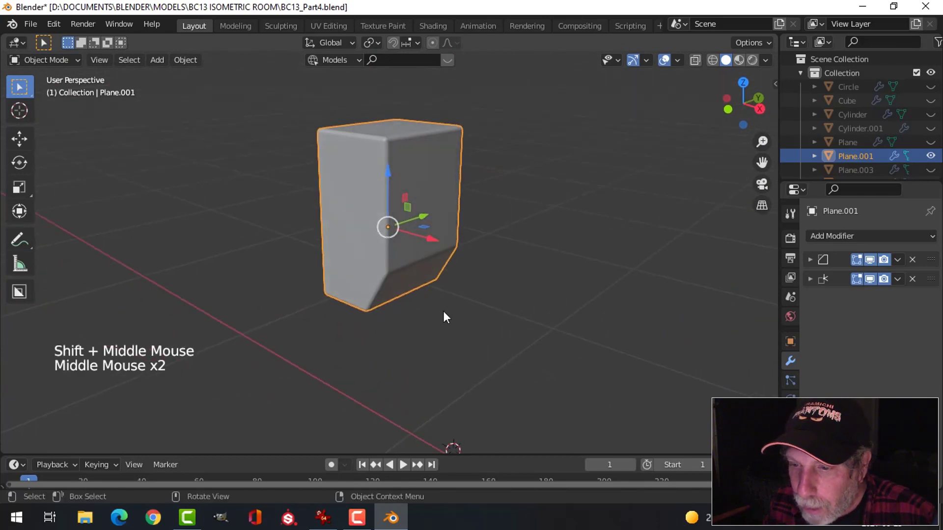
{"action": "left_click", "coordinate": [323, 520]}
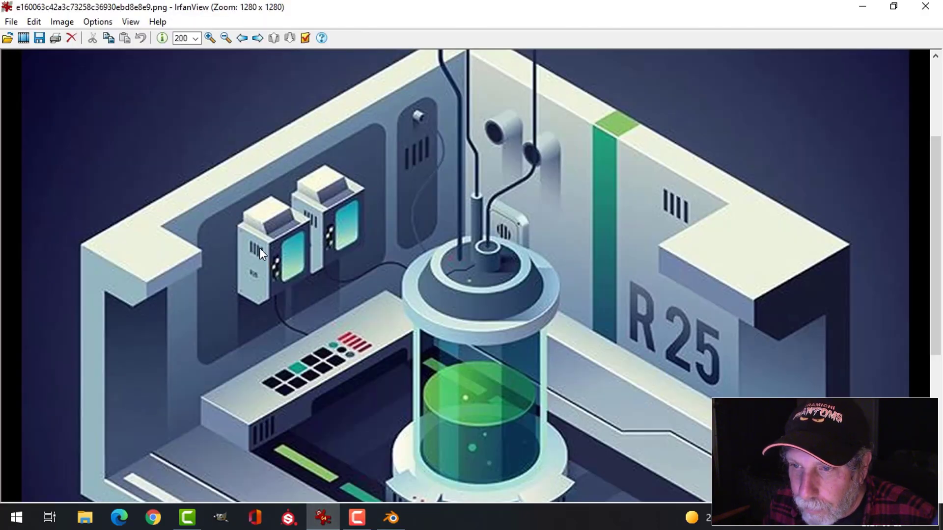
{"action": "left_click", "coordinate": [399, 520]}
Duplicate the box's narrow side face, offset the copy outward along Y, and separate it into its own object.
{"action": "scroll", "coordinate": [391, 295], "scroll_direction": "up", "scroll_amount": 2}
{"action": "middle_click_drag", "start_coordinate": [405, 286], "coordinate": [390, 245]}
{"action": "key", "text": "Tab"}
{"action": "left_click", "coordinate": [352, 225]}
{"action": "middle_click_drag", "start_coordinate": [390, 246], "coordinate": [430, 256]}
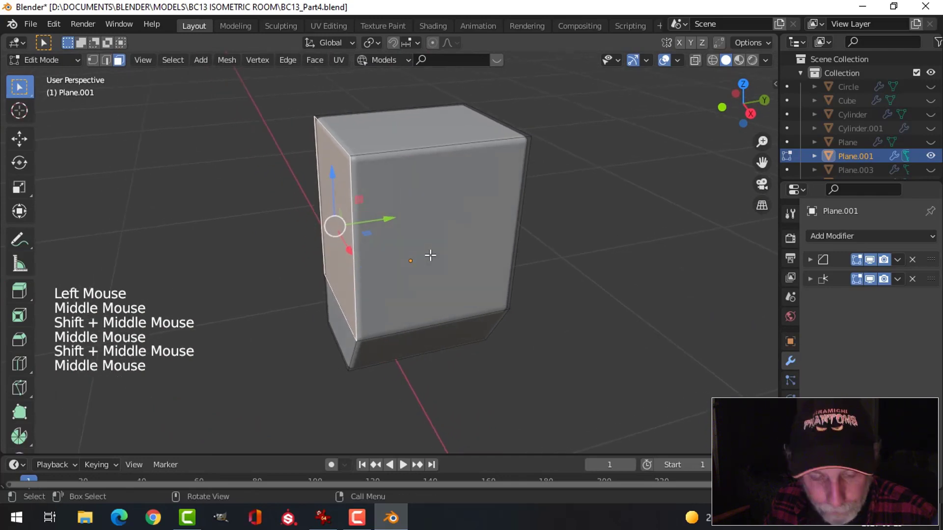
{"action": "key", "text": "shift+d"}
{"action": "left_click", "coordinate": [369, 217]}
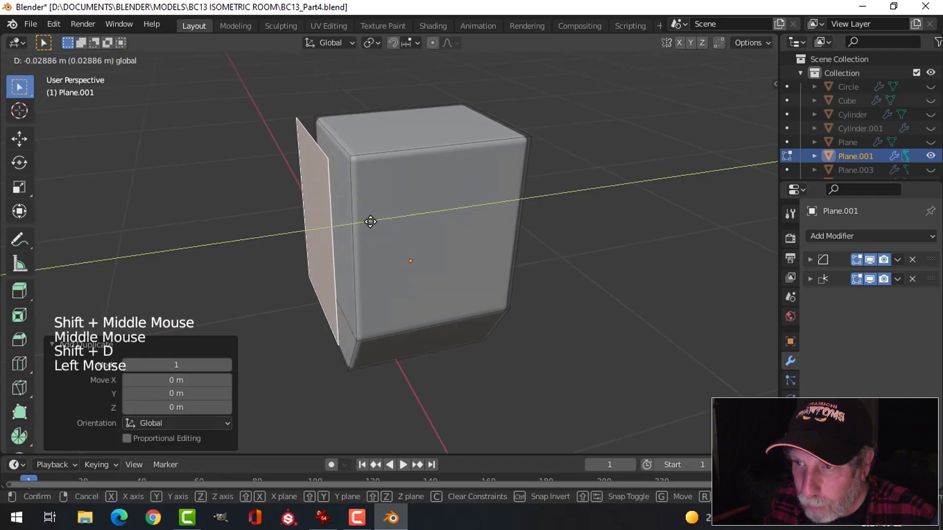
{"action": "key", "text": "p"}
{"action": "left_click", "coordinate": [458, 218]}
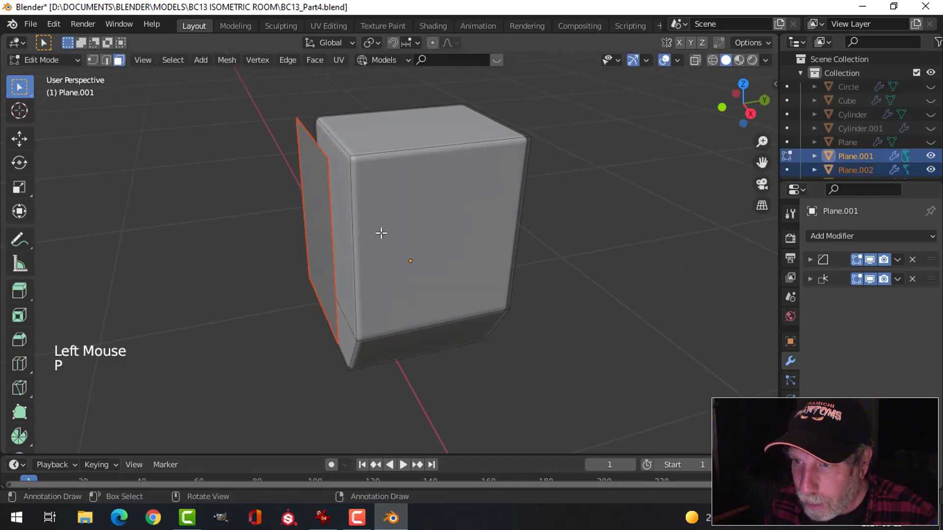
{"action": "key", "text": "Tab"}
Scale the separated plane to about 0.464 and move it about 0.031 m in X and 0.046 m in Z.
{"action": "middle_click_drag", "start_coordinate": [349, 249], "coordinate": [350, 211]}
{"action": "left_click", "coordinate": [366, 223]}
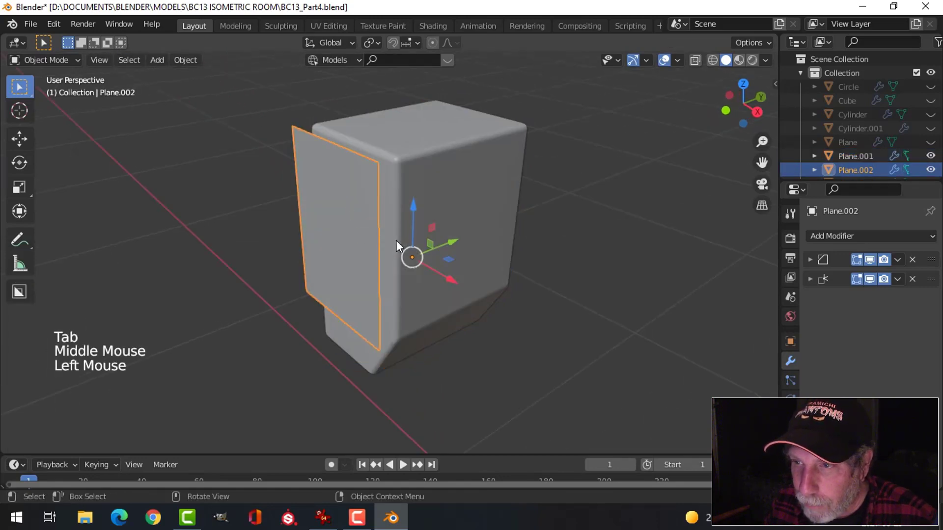
{"action": "middle_click_drag", "start_coordinate": [396, 240], "coordinate": [546, 235]}
{"action": "key", "text": "Tab"}
{"action": "key", "text": "a"}
{"action": "key", "text": "s"}
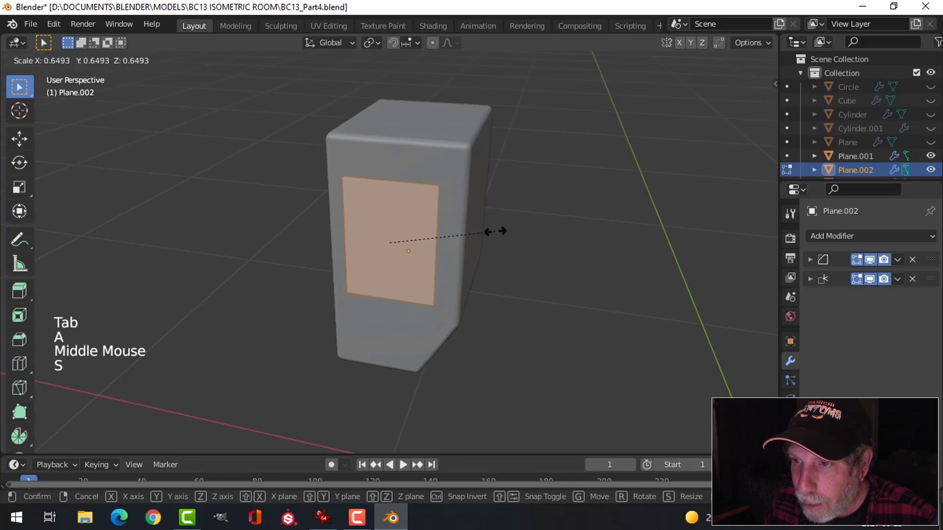
{"action": "left_click", "coordinate": [465, 231]}
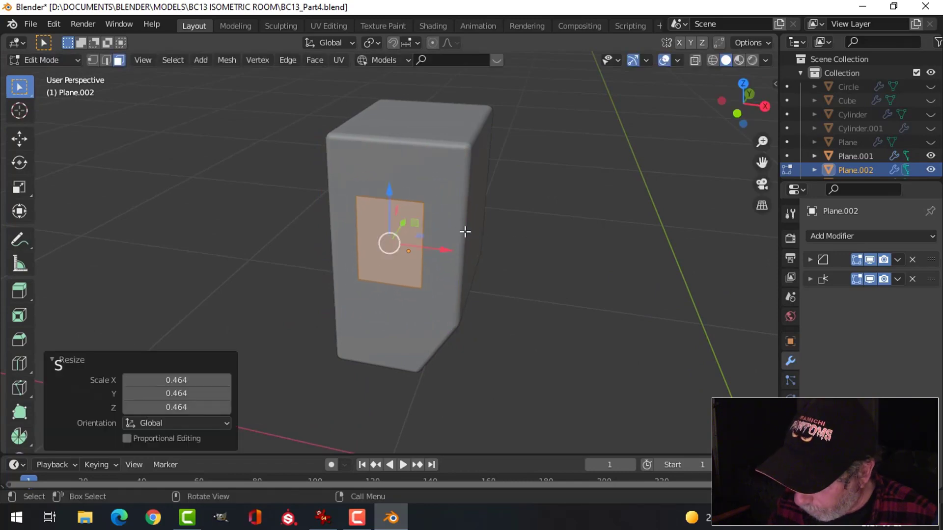
{"action": "key", "text": "KP_1"}
{"action": "key", "text": "g"}
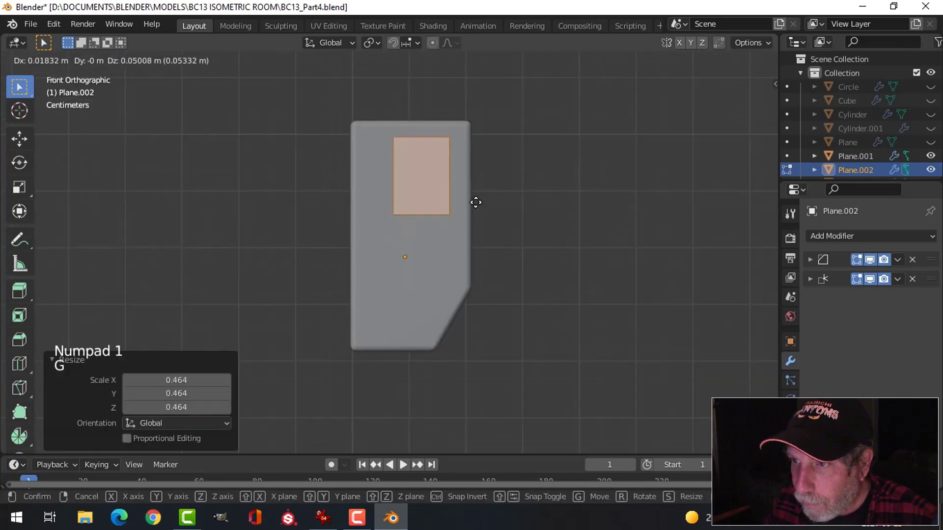
{"action": "left_click", "coordinate": [483, 202]}
Scale the plane into a slim strip (X 0.262, Z 0.701, X 0.768) and move it about 0.035 m in X and 0.022 m in Z.
{"action": "key", "text": "s"}
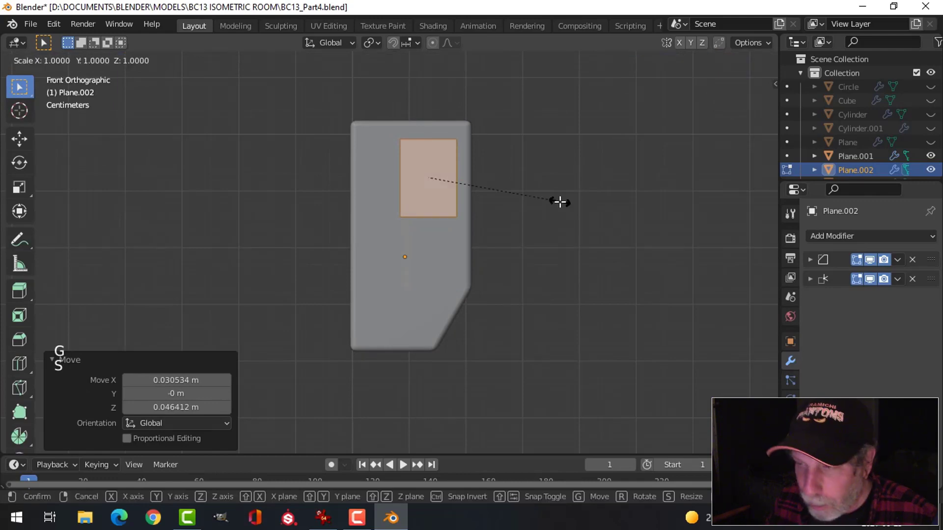
{"action": "key", "text": "x"}
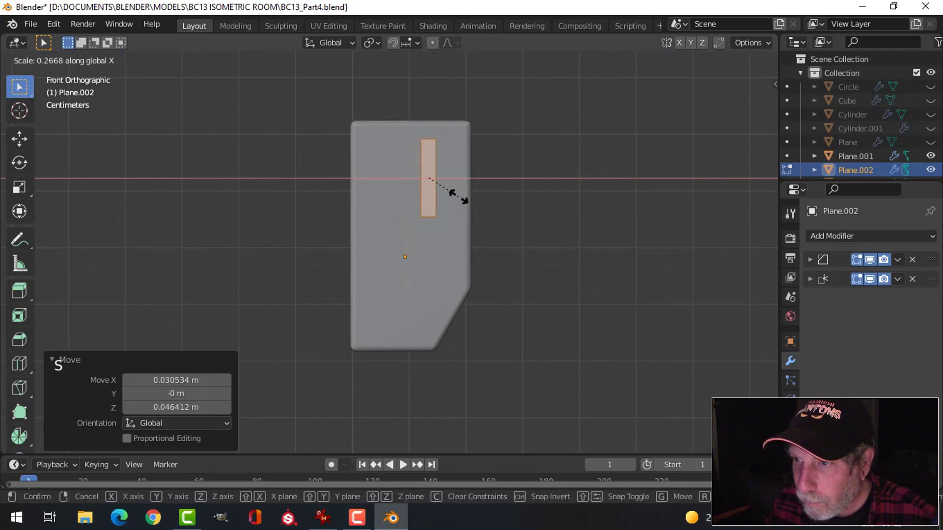
{"action": "left_click", "coordinate": [457, 196]}
{"action": "key", "text": "s"}
{"action": "key", "text": "z"}
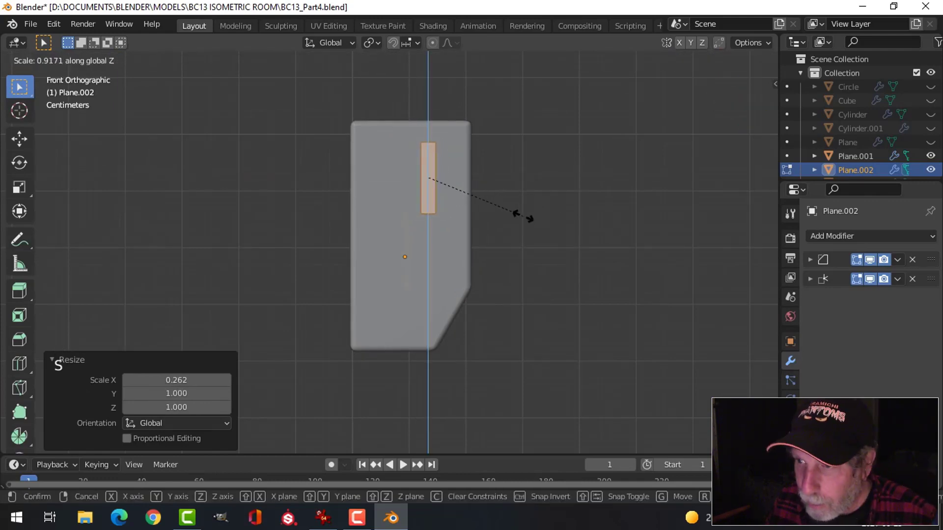
{"action": "left_click", "coordinate": [501, 206]}
{"action": "key", "text": "s"}
{"action": "key", "text": "x"}
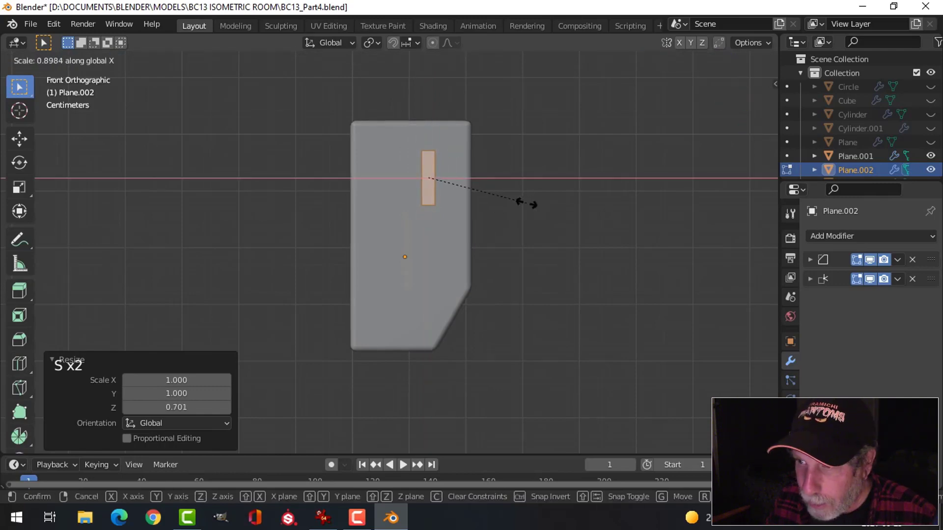
{"action": "left_click", "coordinate": [511, 201]}
{"action": "key", "text": "g"}
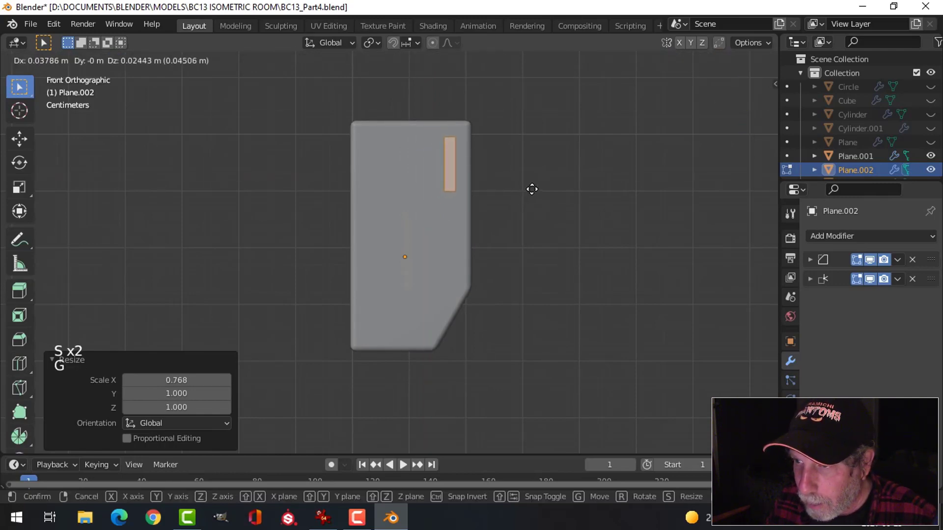
{"action": "left_click", "coordinate": [531, 191]}
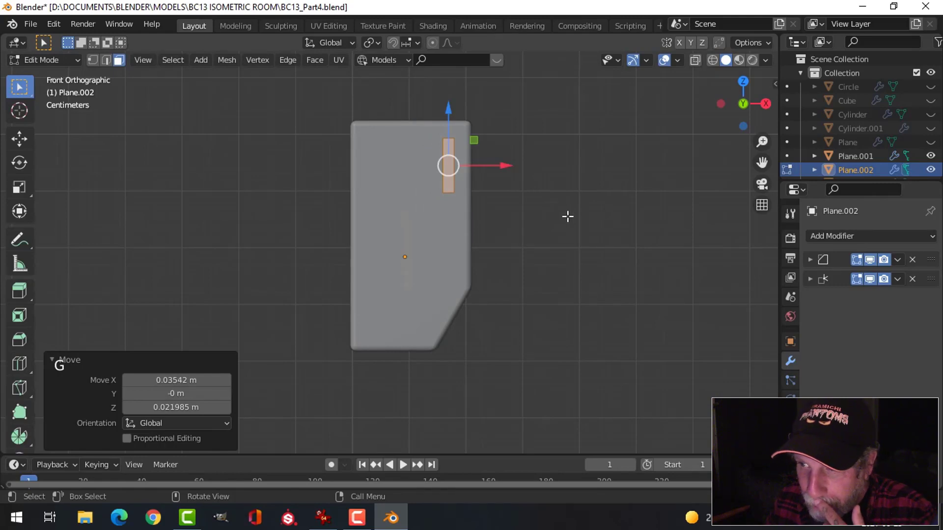
Round the strip's four corners with a vertex bevel about 0.0025 m wide using 4 segments.
{"action": "middle_click_drag", "start_coordinate": [567, 216], "coordinate": [562, 236]}
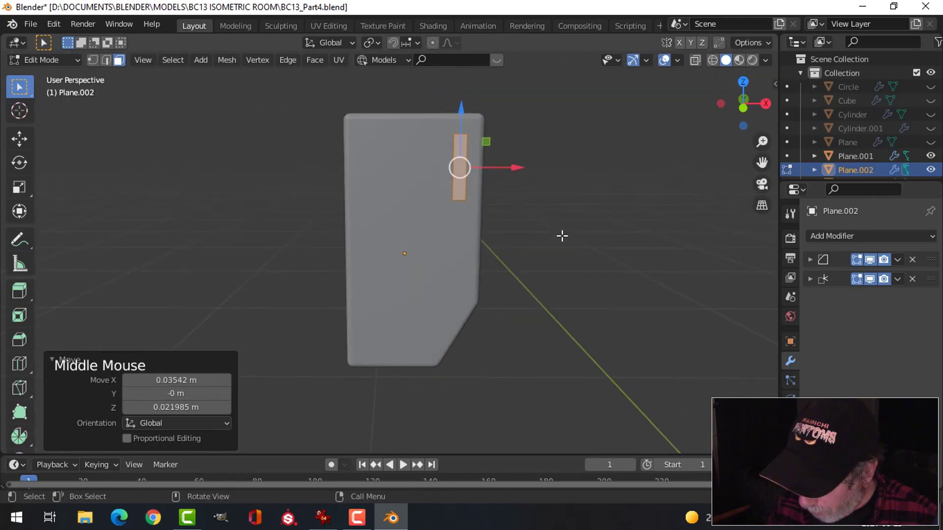
{"action": "key", "text": "KP_1"}
{"action": "scroll", "coordinate": [562, 235], "scroll_direction": "up", "scroll_amount": 4}
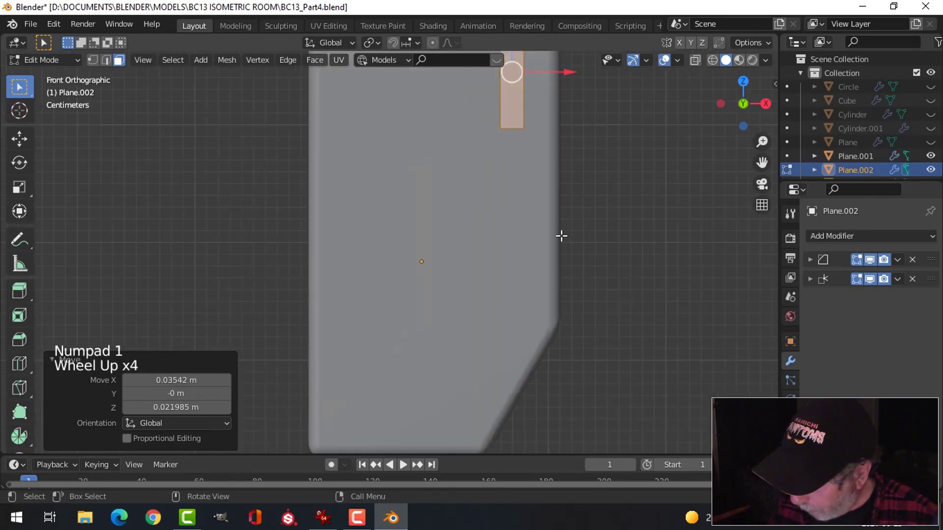
{"action": "key", "text": "KP_Decimal"}
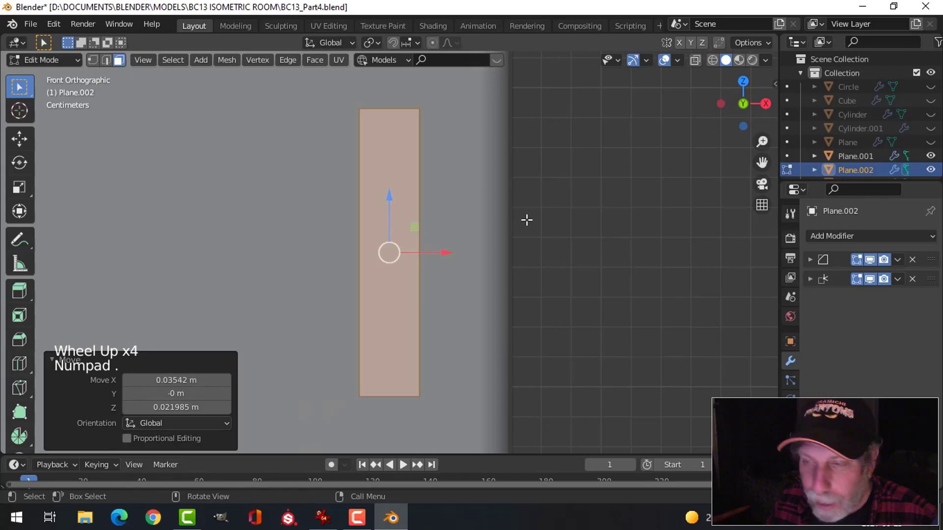
{"action": "key", "text": "1"}
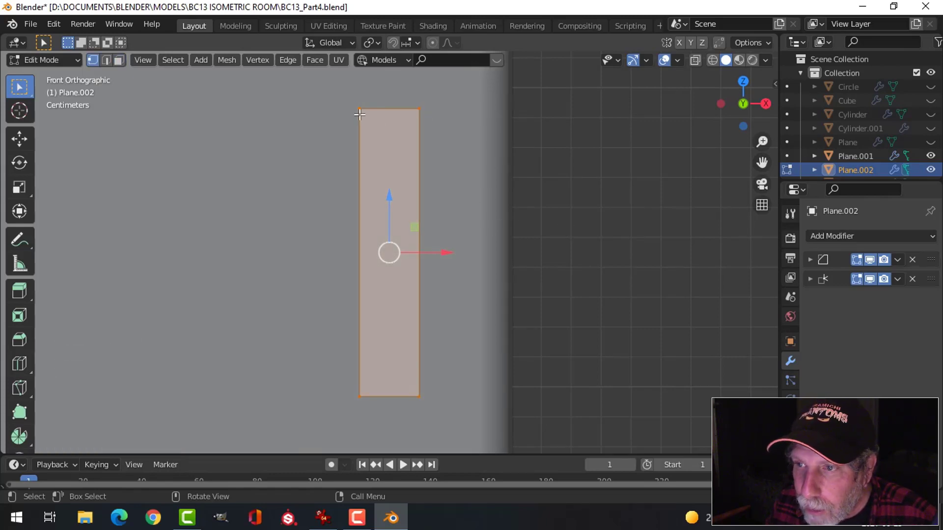
{"action": "middle_click_drag", "start_coordinate": [574, 203], "coordinate": [547, 228]}
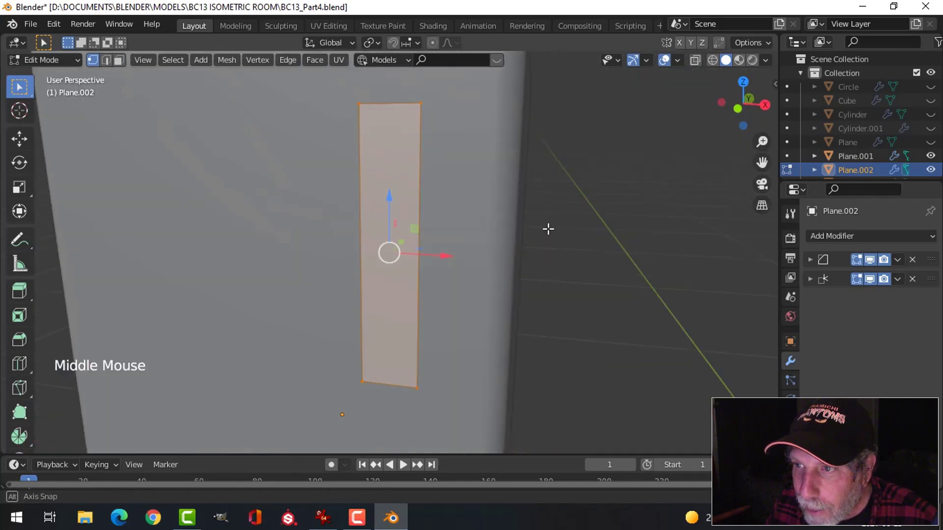
{"action": "key", "text": "KP_1"}
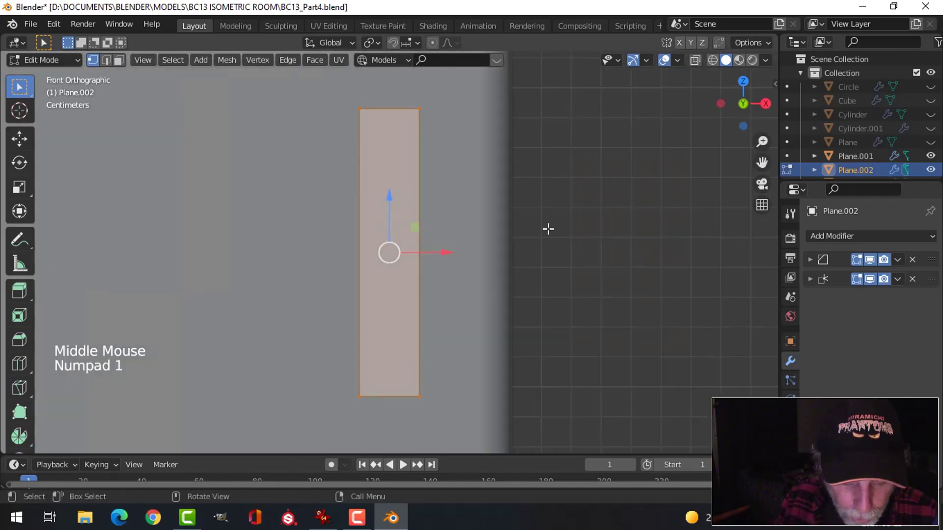
{"action": "key", "text": "ctrl+shift+b"}
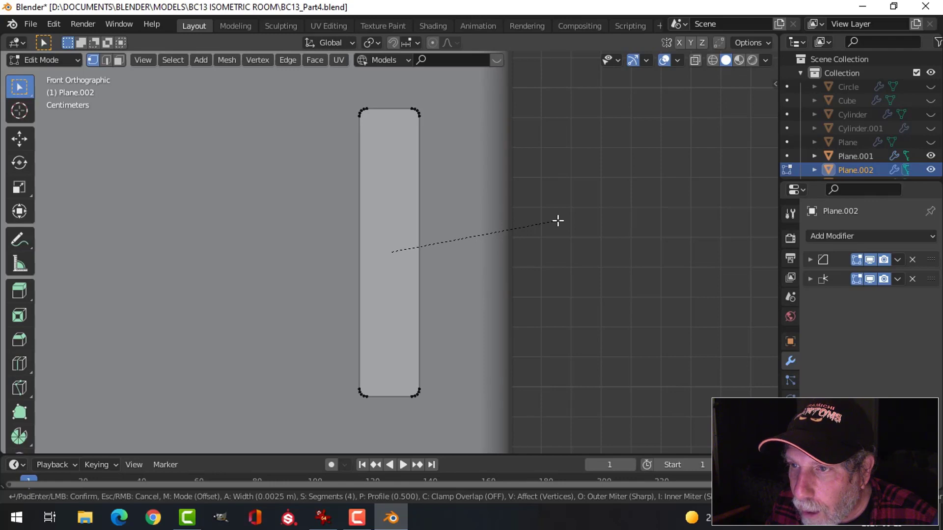
{"action": "left_click", "coordinate": [558, 221]}
Extrude the rounded strip about 0.018 m along Y toward the box and return to Object Mode.
{"action": "middle_click_drag", "start_coordinate": [556, 207], "coordinate": [408, 245]}
{"action": "key", "text": "a"}
{"action": "key", "text": "e"}
{"action": "right_click", "coordinate": [407, 246]}
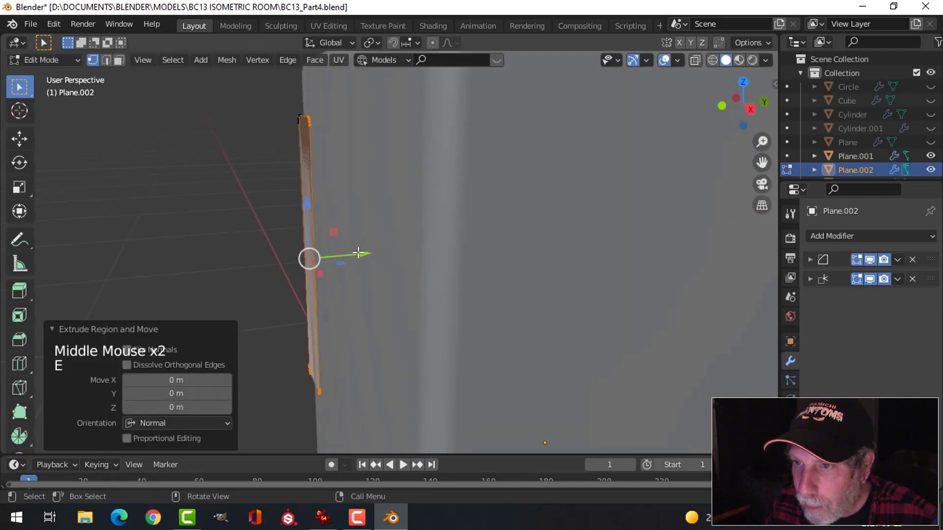
{"action": "left_click_drag", "start_coordinate": [361, 253], "coordinate": [413, 246]}
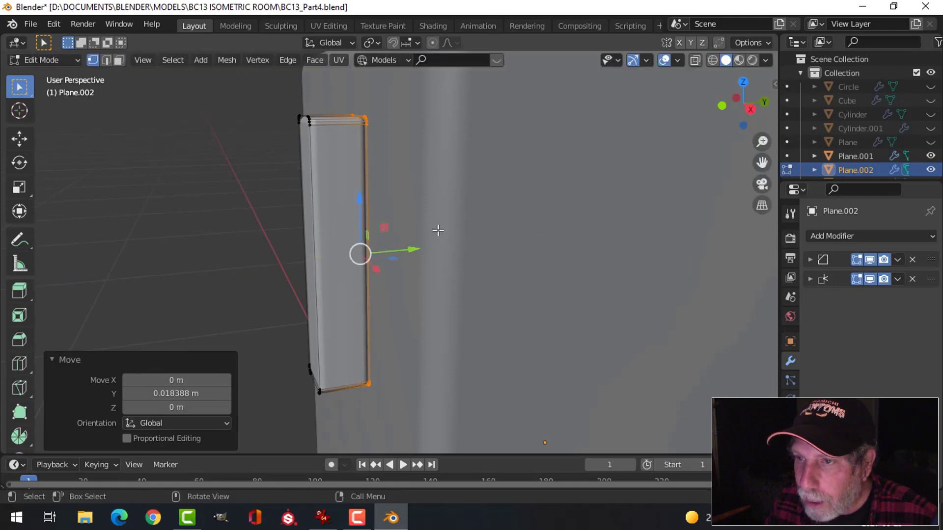
{"action": "key", "text": "Tab"}
Remove the strip's Bevel and Weighted Normal modifiers and turn off Auto Smooth for its normals.
{"action": "left_click", "coordinate": [912, 259]}
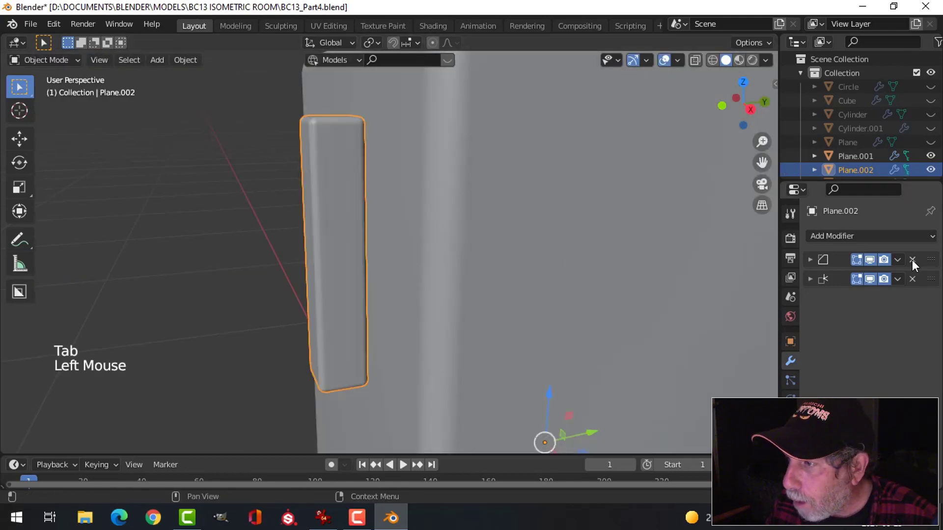
{"action": "left_click", "coordinate": [914, 260]}
{"action": "left_click", "coordinate": [790, 439]}
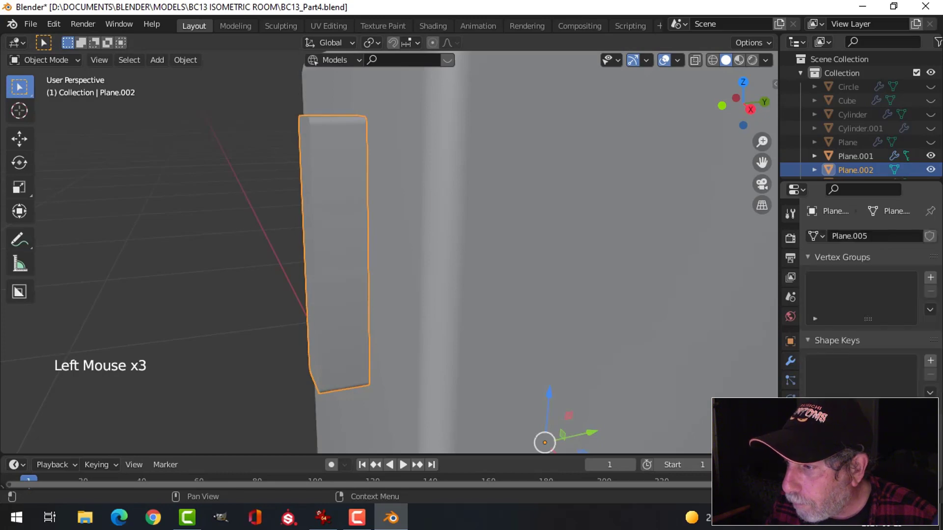
{"action": "scroll", "coordinate": [845, 427], "scroll_direction": "down", "scroll_amount": 4}
{"action": "left_click", "coordinate": [376, 254]}
Apply flat shading to the extruded strip.
{"action": "middle_click_drag", "start_coordinate": [375, 254], "coordinate": [418, 260]}
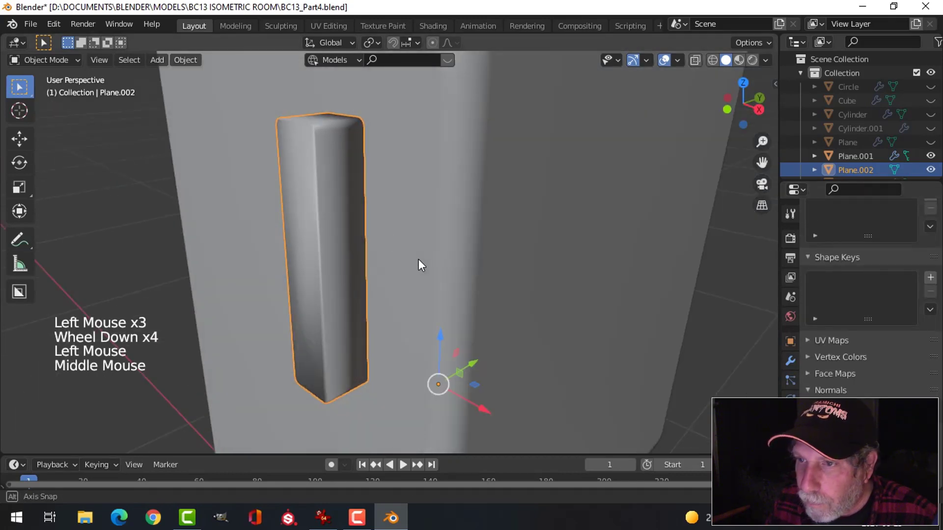
{"action": "right_click", "coordinate": [334, 178]}
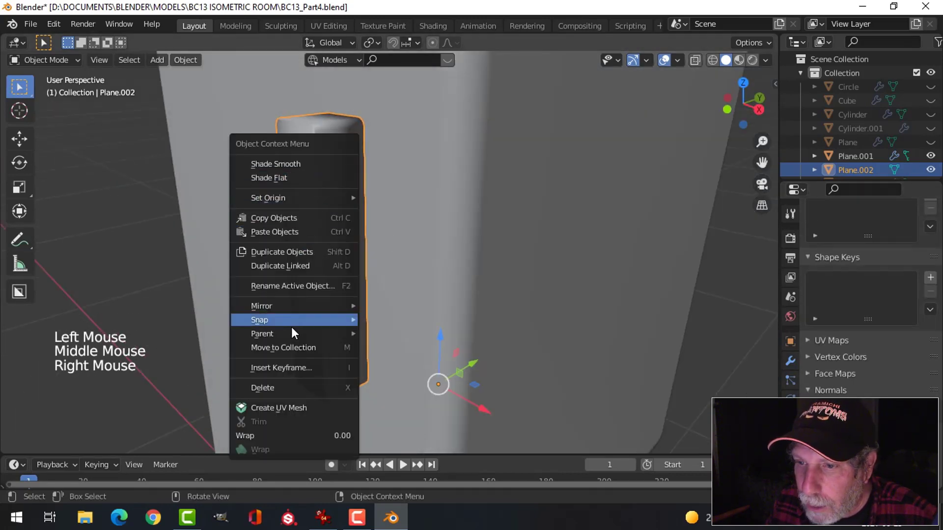
{"action": "mouse_move", "coordinate": [375, 188]}
{"action": "middle_mouse_down"}
{"action": "mouse_move", "coordinate": [343, 210]}
{"action": "mouse_move", "coordinate": [375, 210]}
{"action": "mouse_move", "coordinate": [377, 198]}
{"action": "middle_mouse_up"}
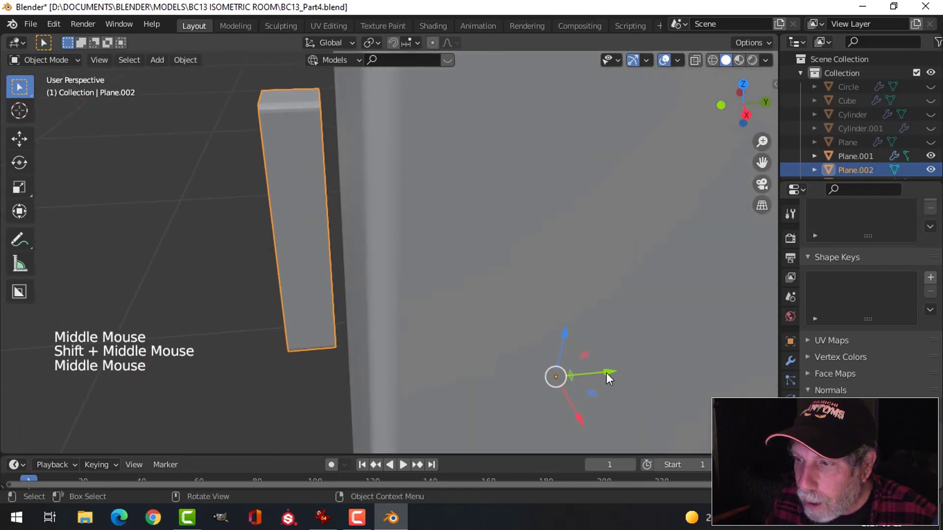
Move the strip about 0.023 m along Y so it partly sinks into the box's end face.
{"action": "left_click_drag", "start_coordinate": [607, 374], "coordinate": [636, 355]}
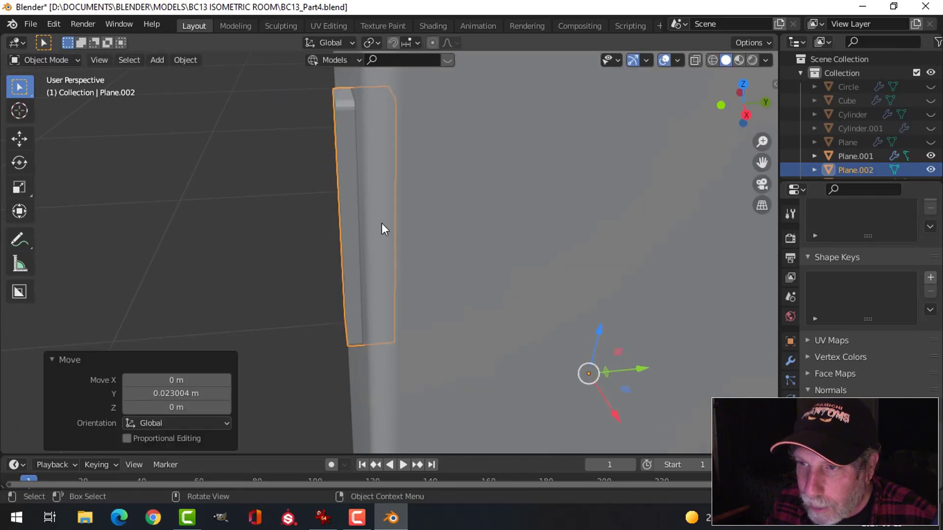
{"action": "mouse_move", "coordinate": [381, 229]}
{"action": "middle_mouse_down"}
{"action": "mouse_move", "coordinate": [465, 229]}
{"action": "mouse_move", "coordinate": [466, 218]}
{"action": "mouse_move", "coordinate": [438, 226]}
{"action": "mouse_move", "coordinate": [380, 213]}
{"action": "middle_mouse_up"}
{"action": "key", "text": "alt+a"}
{"action": "scroll", "coordinate": [460, 229], "scroll_direction": "down", "scroll_amount": 3}
In front orthographic view, move the strip about 0.005 m along X toward the box's side edge.
{"action": "left_click", "coordinate": [377, 215]}
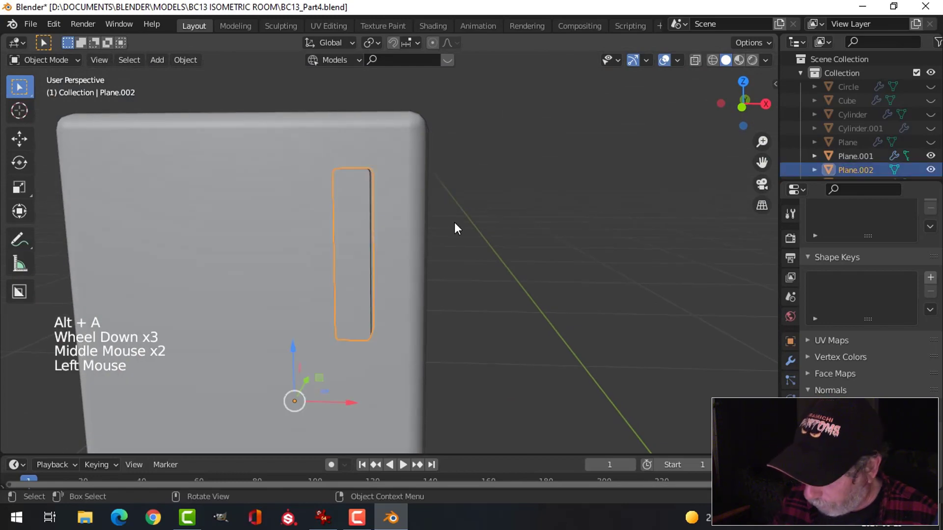
{"action": "key", "text": "KP_1"}
{"action": "key", "text": "g"}
{"action": "left_click", "coordinate": [475, 221]}
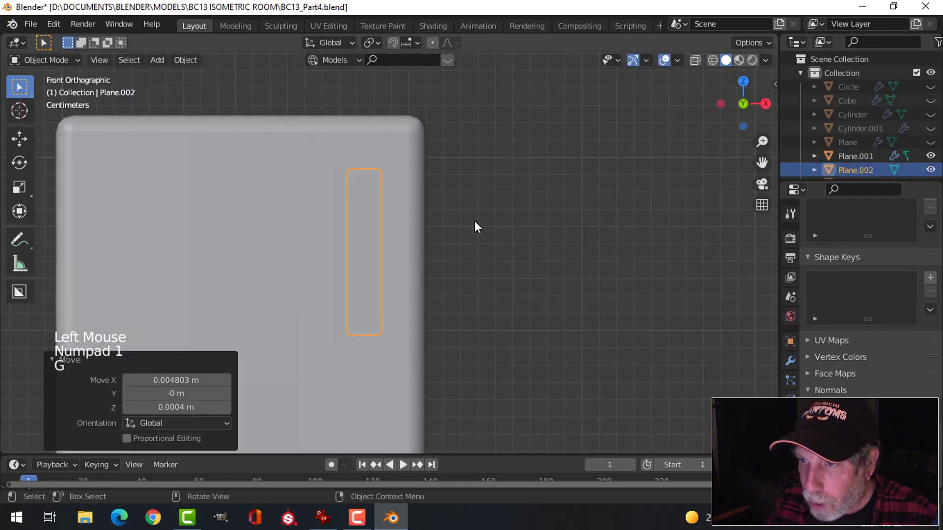
Add an Array modifier to the strip with a count of 4 and a relative X offset of -1.210.
{"action": "left_click", "coordinate": [790, 361]}
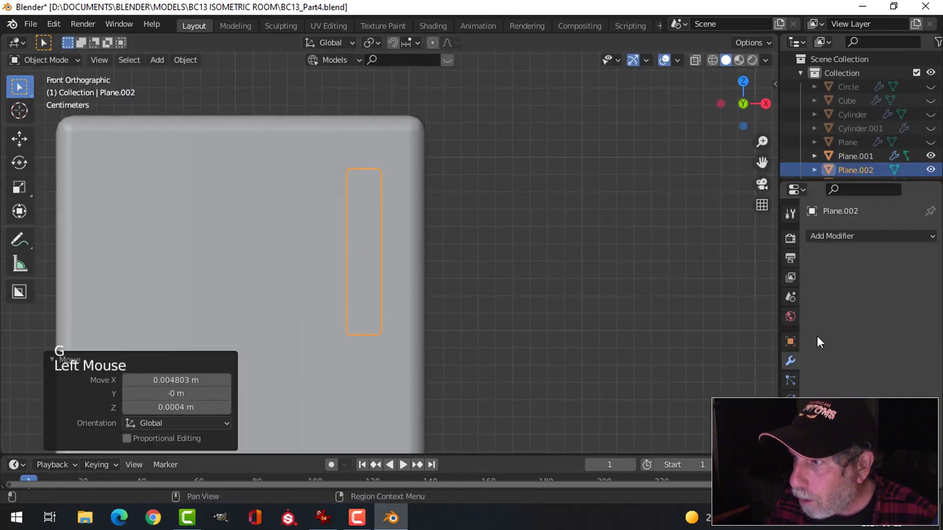
{"action": "left_click", "coordinate": [848, 235]}
{"action": "left_click", "coordinate": [673, 275]}
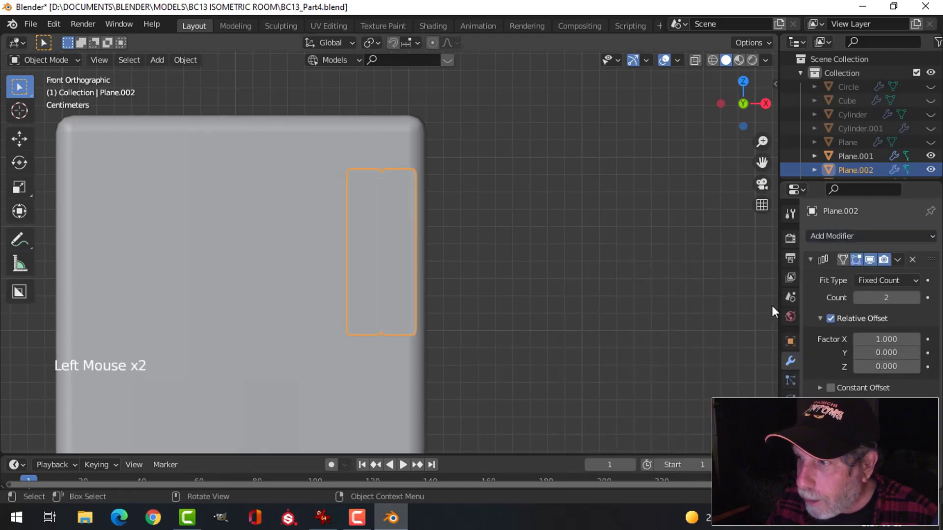
{"action": "left_click_drag", "start_coordinate": [887, 339], "coordinate": [867, 339], "text": "shift"}
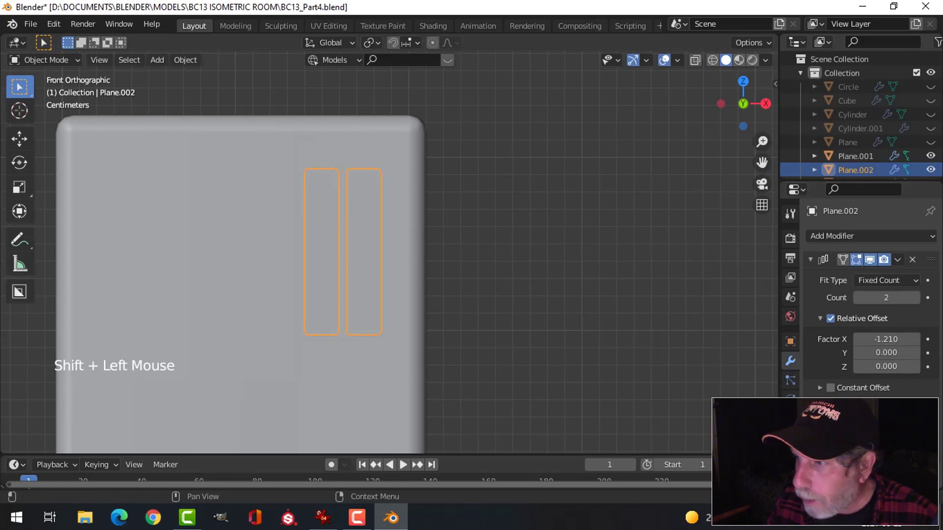
{"action": "left_click", "coordinate": [913, 297]}
{"action": "left_click", "coordinate": [912, 297]}
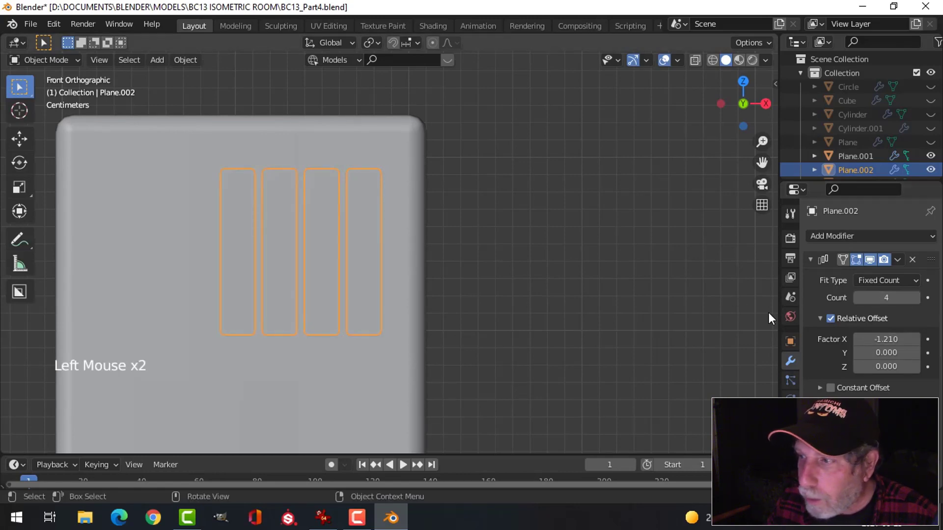
Deselect the strips, bring the whole box into view and save the file.
{"action": "middle_click_drag", "start_coordinate": [526, 233], "coordinate": [442, 251]}
{"action": "scroll", "coordinate": [490, 253], "scroll_direction": "down", "scroll_amount": 3}
{"action": "key", "text": "alt+a"}
{"action": "scroll", "coordinate": [446, 264], "scroll_direction": "down", "scroll_amount": 1}
{"action": "middle_click_drag", "start_coordinate": [442, 251], "coordinate": [437, 238]}
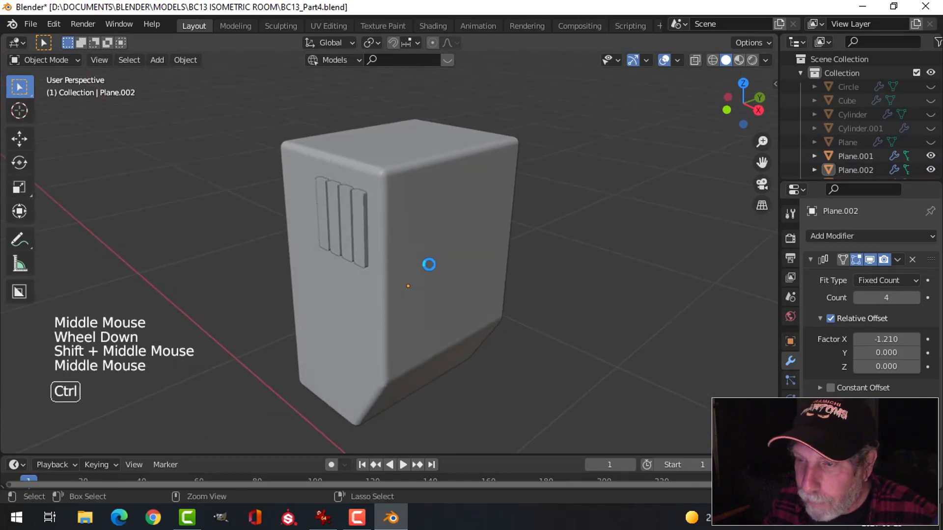
{"action": "key", "text": "ctrl+s"}
{"action": "scroll", "coordinate": [432, 265], "scroll_direction": "up", "scroll_amount": 1}
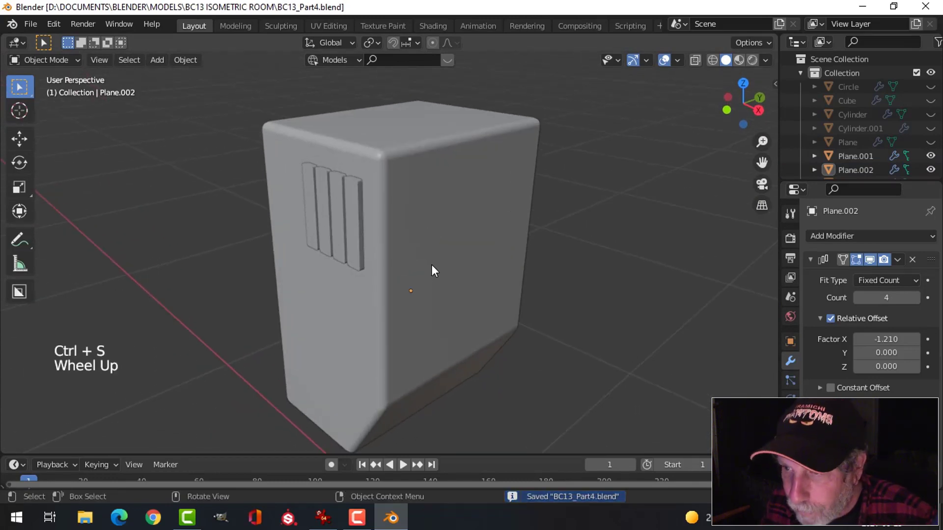
Examine the row of four strips on the box's end face from several angles.
{"action": "middle_click_drag", "start_coordinate": [432, 265], "coordinate": [414, 279]}
{"action": "mouse_move", "coordinate": [502, 258]}
{"action": "middle_mouse_down"}
{"action": "mouse_move", "coordinate": [346, 229]}
{"action": "mouse_move", "coordinate": [482, 250]}
{"action": "mouse_move", "coordinate": [526, 245]}
{"action": "mouse_move", "coordinate": [493, 258]}
{"action": "mouse_move", "coordinate": [511, 254]}
{"action": "middle_mouse_up"}
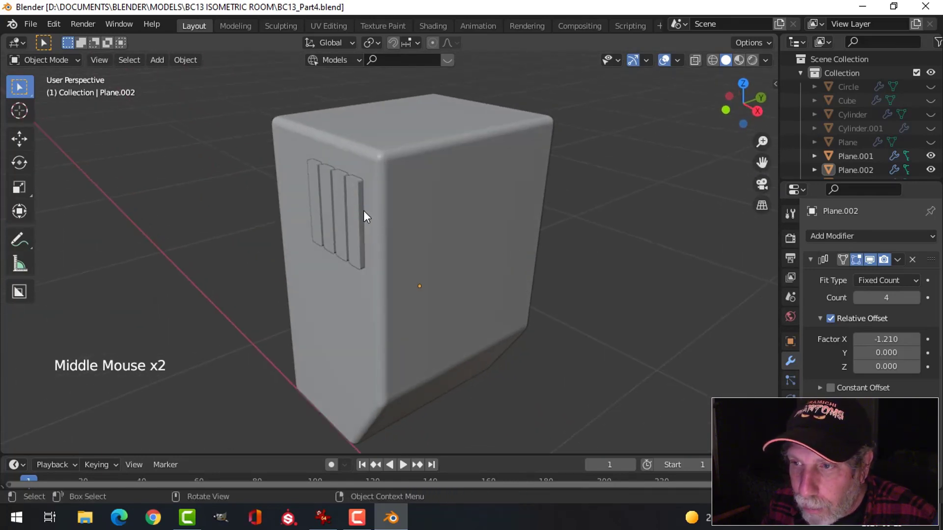
{"action": "mouse_move", "coordinate": [444, 229]}
{"action": "middle_mouse_down"}
{"action": "mouse_move", "coordinate": [456, 228]}
{"action": "mouse_move", "coordinate": [451, 219]}
{"action": "mouse_move", "coordinate": [353, 220]}
{"action": "mouse_move", "coordinate": [443, 217]}
{"action": "mouse_move", "coordinate": [446, 225]}
{"action": "middle_mouse_up"}
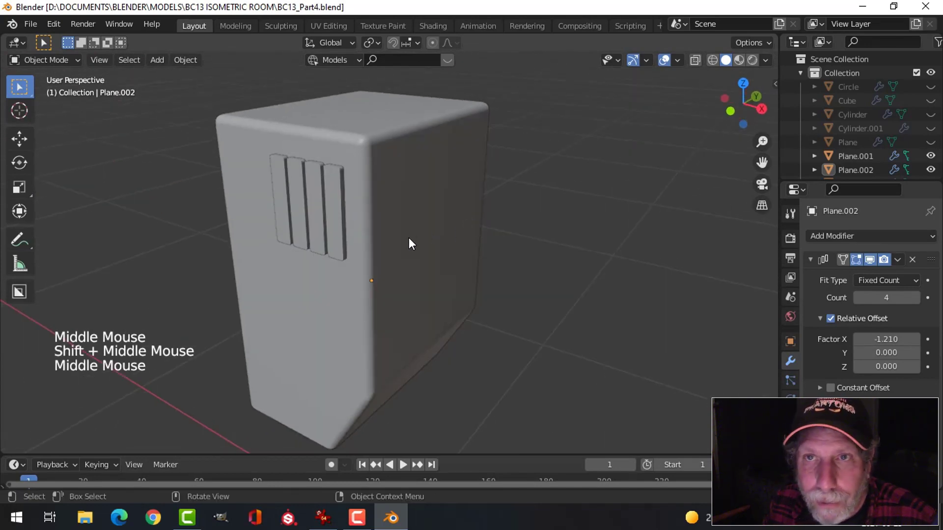
{"action": "scroll", "coordinate": [408, 239], "scroll_direction": "up", "scroll_amount": 2}
{"action": "middle_click_drag", "start_coordinate": [385, 231], "coordinate": [424, 272], "text": "shift"}
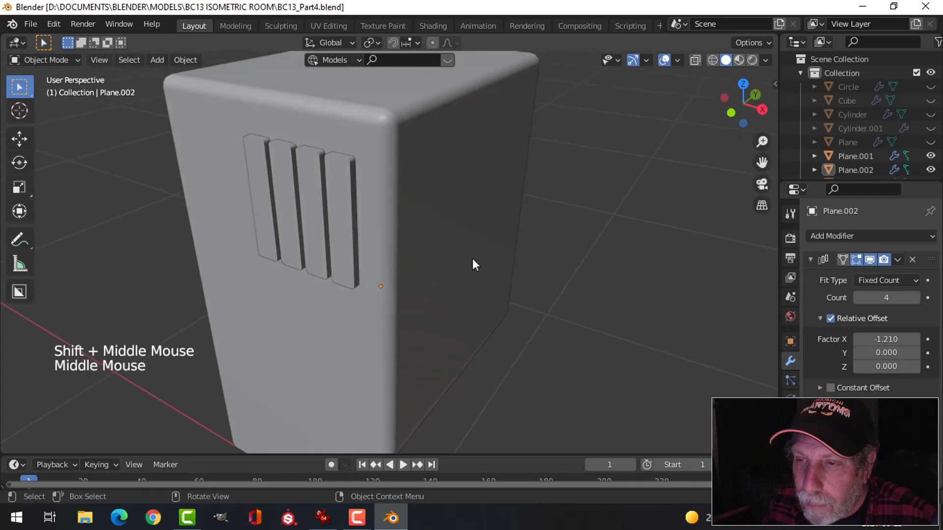
{"action": "scroll", "coordinate": [455, 240], "scroll_direction": "down", "scroll_amount": 1}
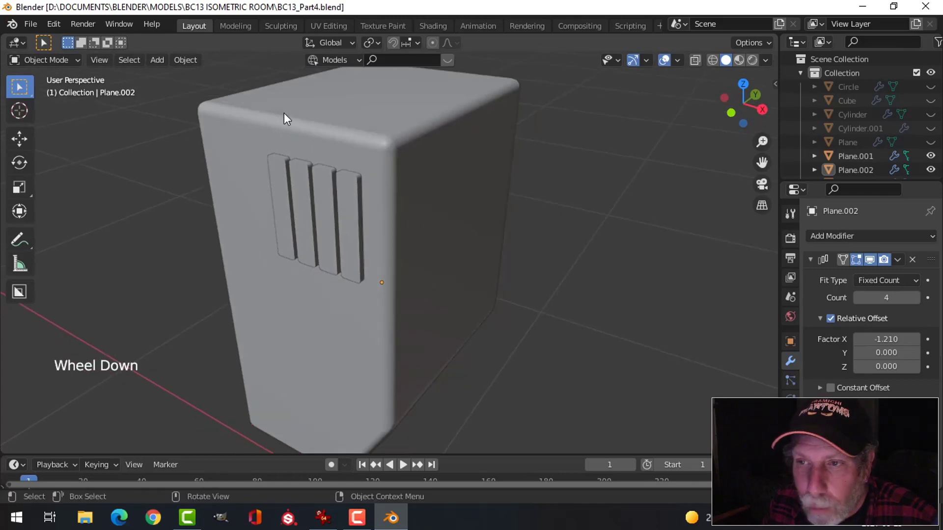
{"action": "middle_click_drag", "start_coordinate": [487, 227], "coordinate": [440, 204]}
{"action": "middle_click_drag", "start_coordinate": [493, 256], "coordinate": [426, 201], "text": "shift"}
{"action": "scroll", "coordinate": [468, 255], "scroll_direction": "down", "scroll_amount": 1}
Add a Boolean modifier in Difference mode to the box and place it first in its modifier stack.
{"action": "left_click", "coordinate": [442, 216]}
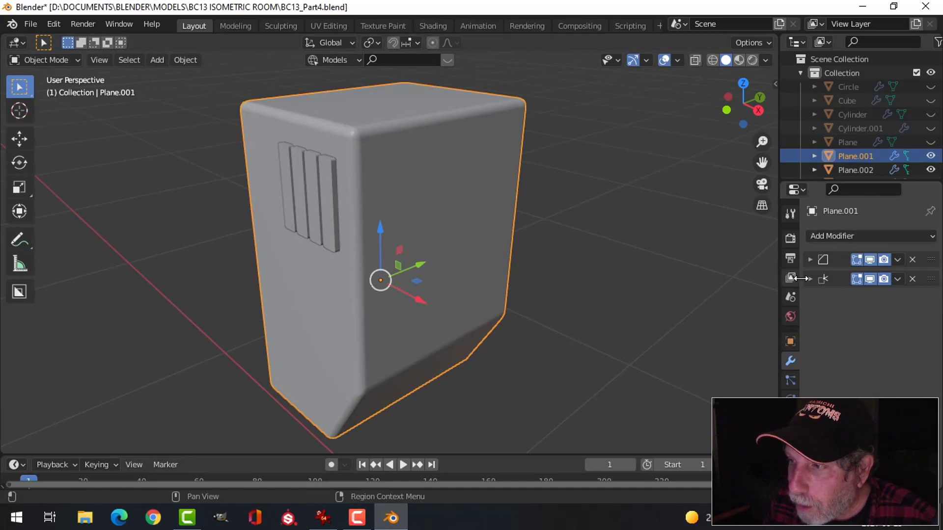
{"action": "left_click", "coordinate": [835, 238]}
{"action": "left_click", "coordinate": [665, 307]}
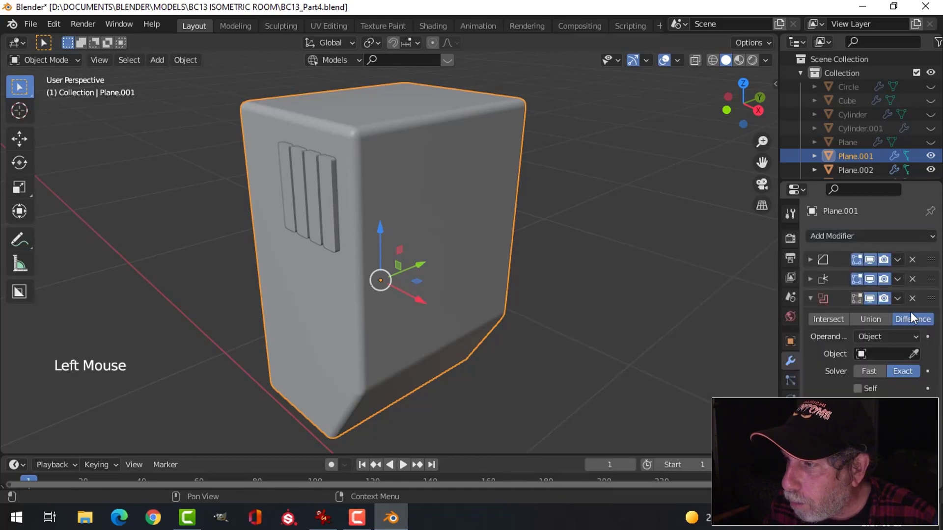
{"action": "left_click_drag", "start_coordinate": [931, 302], "coordinate": [932, 257]}
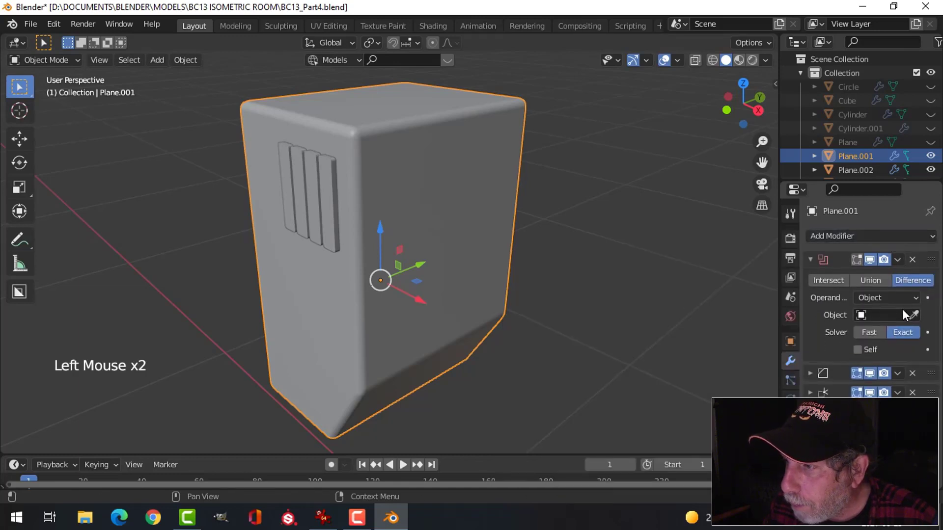
Try to cut the slots by using the strip array as the Boolean's object, applying the modifier and hiding the strips.
{"action": "left_click", "coordinate": [914, 315]}
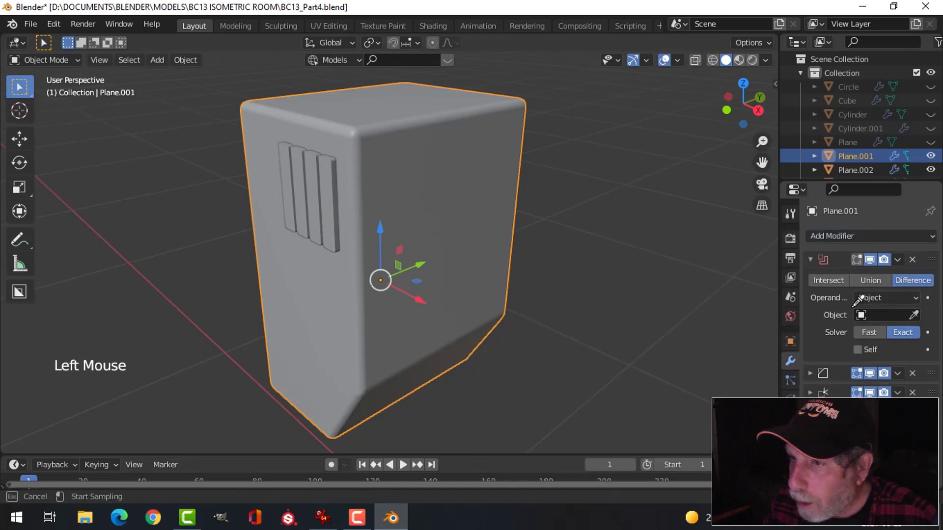
{"action": "left_click", "coordinate": [330, 177]}
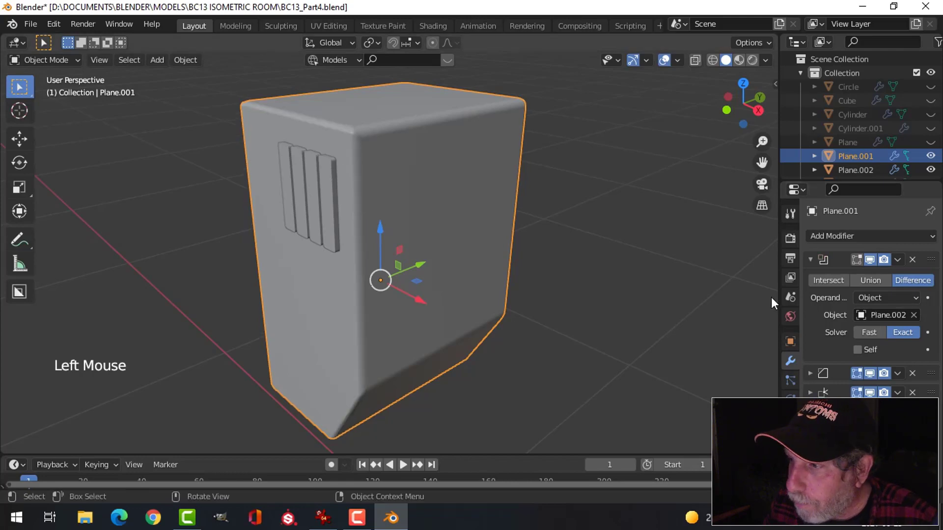
{"action": "left_click", "coordinate": [897, 260]}
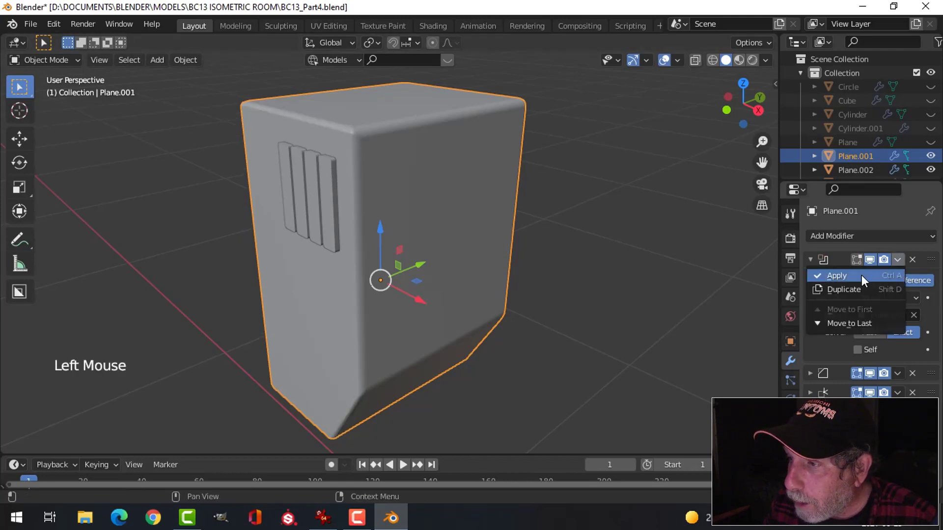
{"action": "left_click", "coordinate": [861, 275]}
{"action": "left_click", "coordinate": [304, 195]}
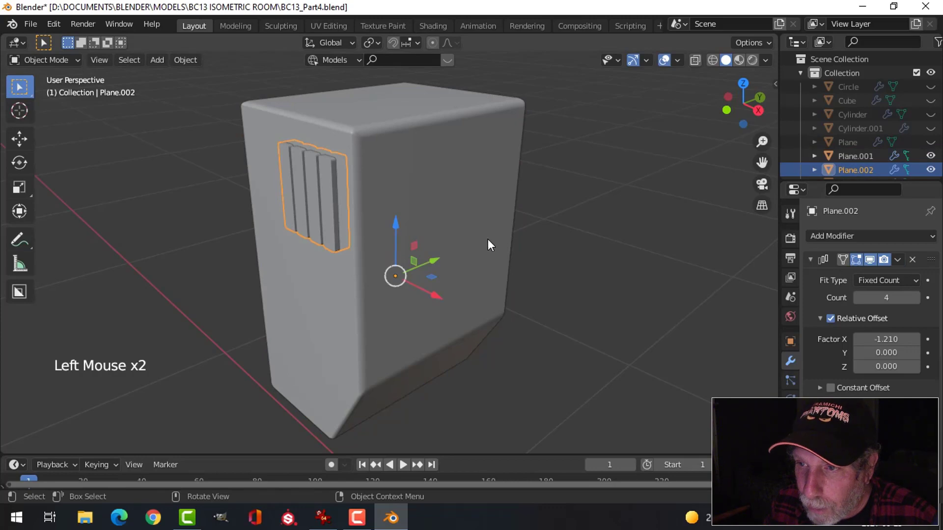
{"action": "key", "text": "h"}
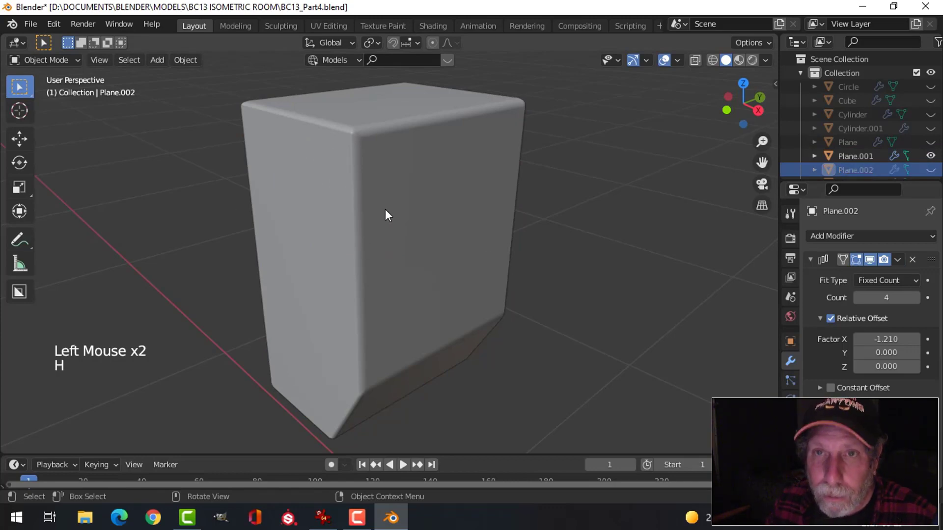
Undo the hiding of the strips, the applied Boolean and its object assignment.
{"action": "key", "text": "ctrl+z"}
{"action": "key", "text": "ctrl+z"}
{"action": "key", "text": "ctrl+z"}
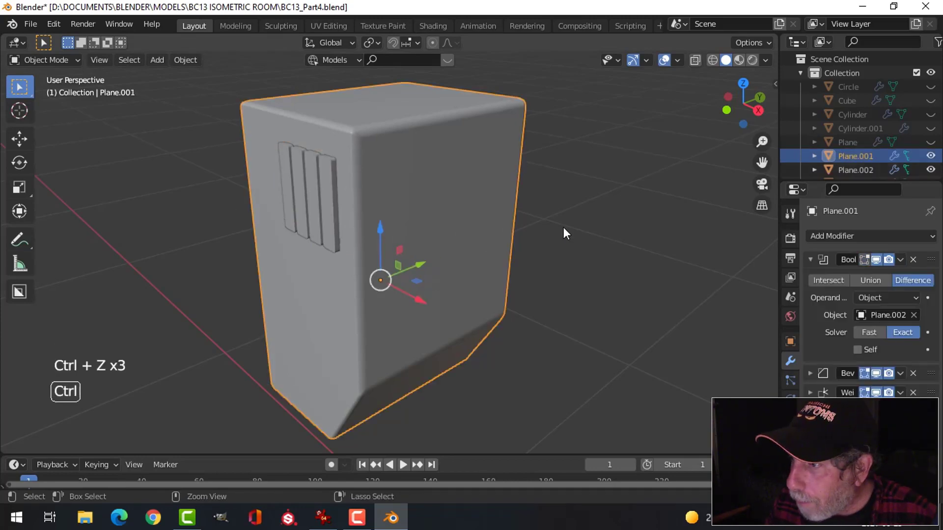
{"action": "key", "text": "ctrl+z"}
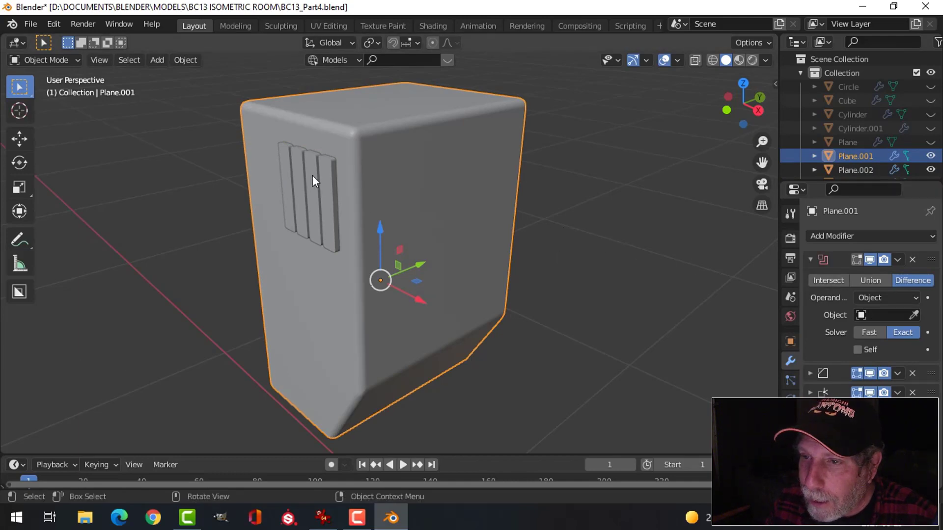
Turn on the Face Orientation overlay and recalculate all of the strip mesh's normals to face outside.
{"action": "left_click", "coordinate": [677, 60]}
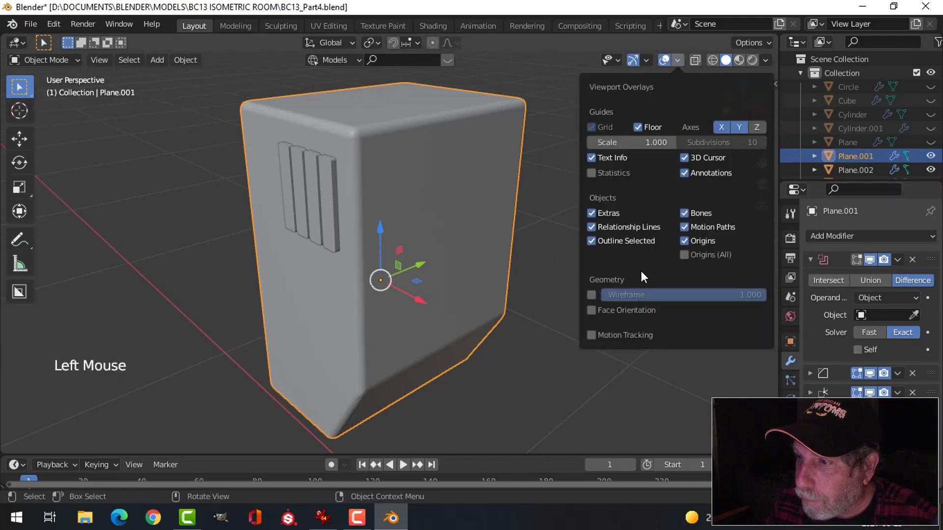
{"action": "left_click", "coordinate": [631, 308]}
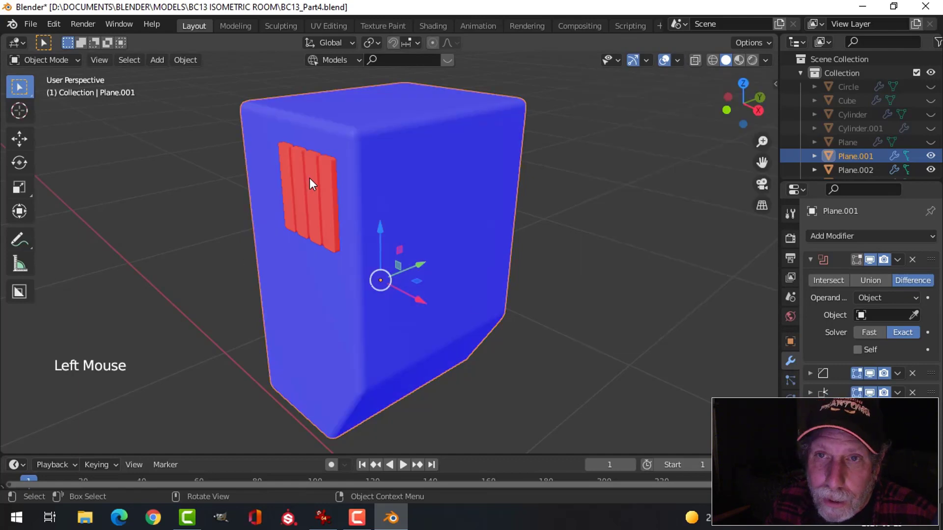
{"action": "left_click", "coordinate": [310, 177]}
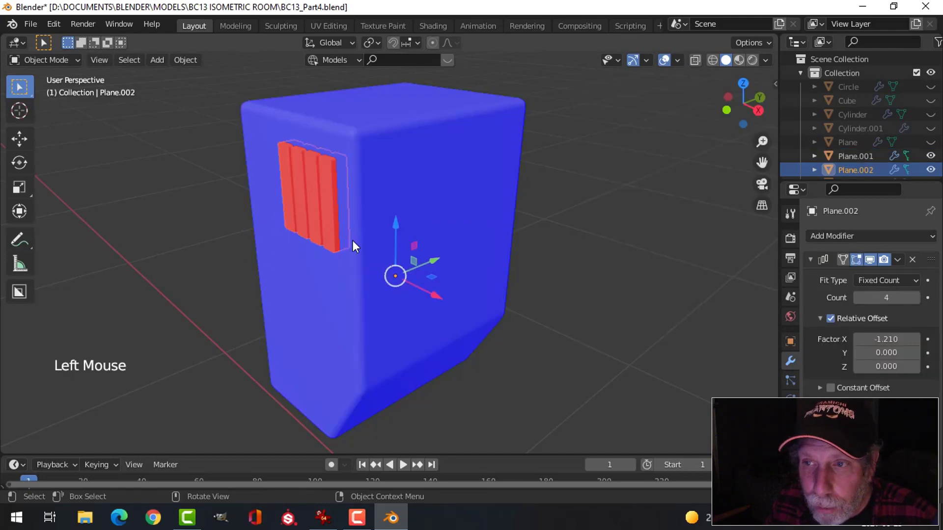
{"action": "key", "text": "Tab"}
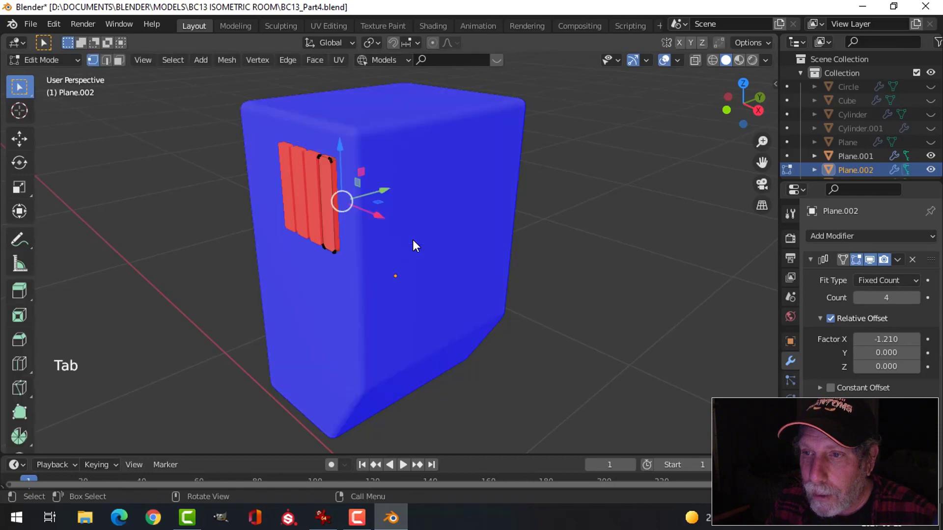
{"action": "key", "text": "a"}
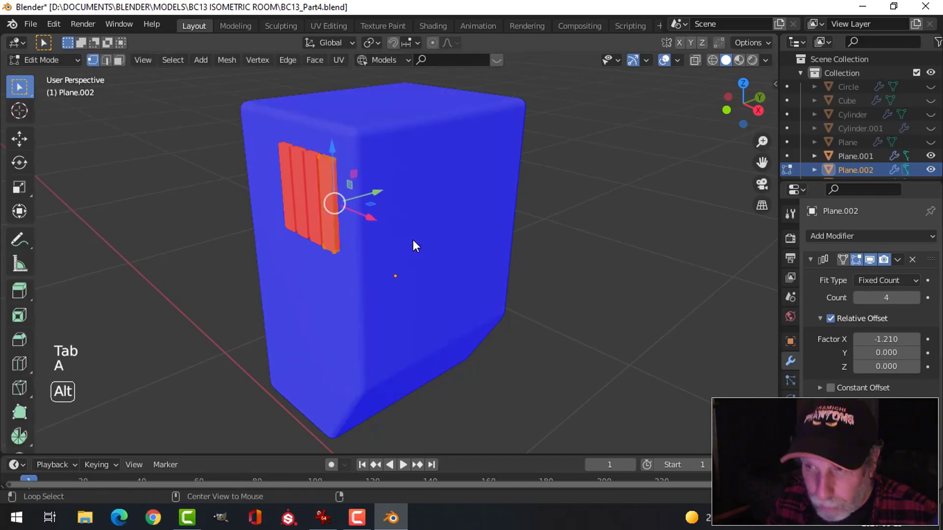
{"action": "key", "text": "alt+n"}
{"action": "left_click", "coordinate": [413, 241]}
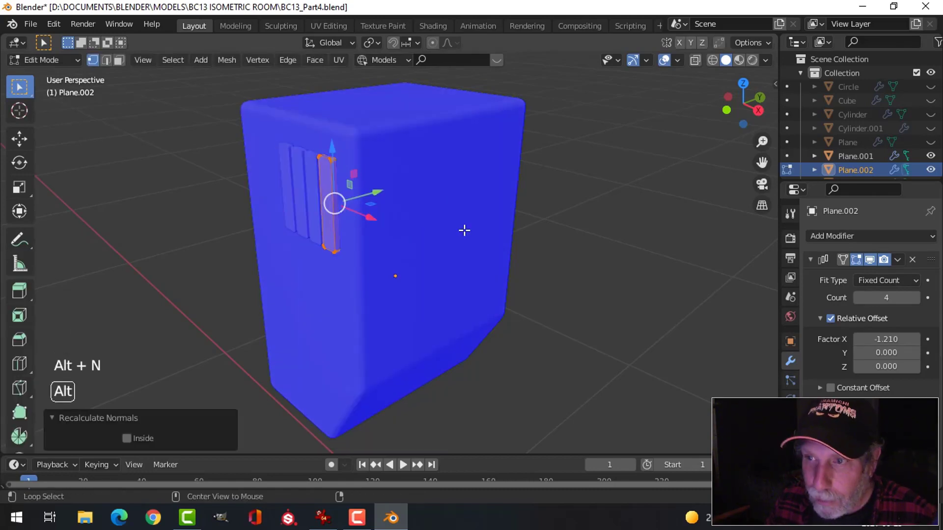
Return the strips to Object Mode and turn off the Face Orientation overlay.
{"action": "key", "text": "alt+a"}
{"action": "key", "text": "Tab"}
{"action": "left_click", "coordinate": [678, 60]}
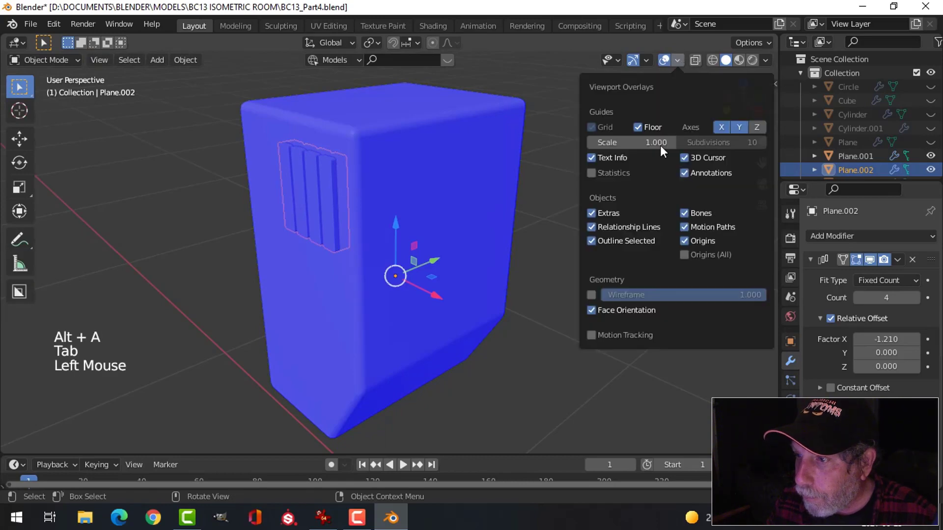
{"action": "left_click", "coordinate": [592, 310]}
Cut the slots by applying the box's Boolean with the strip array as its object, and hide the strips.
{"action": "left_click", "coordinate": [385, 196]}
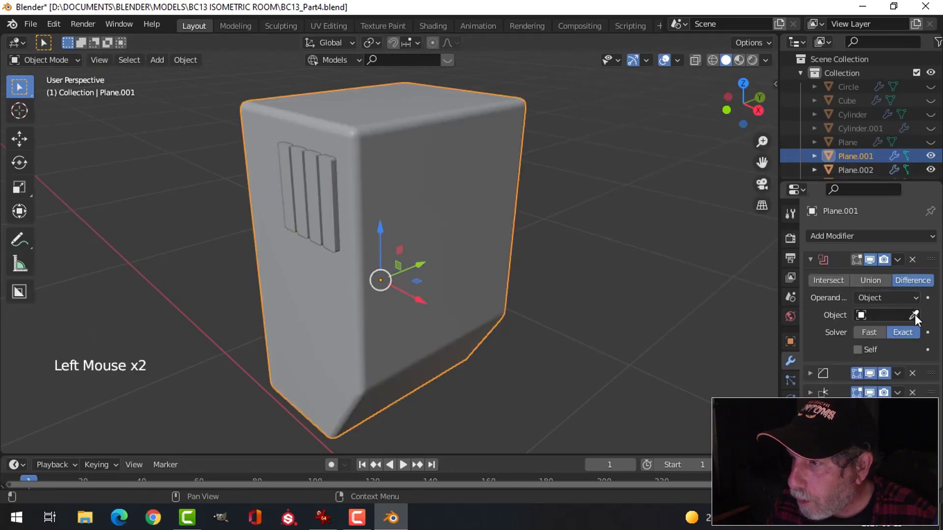
{"action": "left_click", "coordinate": [337, 176]}
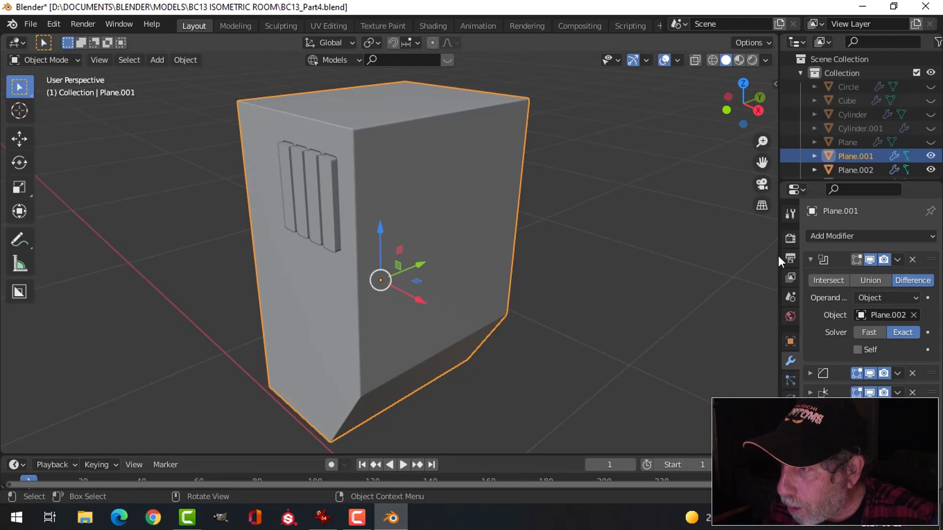
{"action": "left_click", "coordinate": [899, 261]}
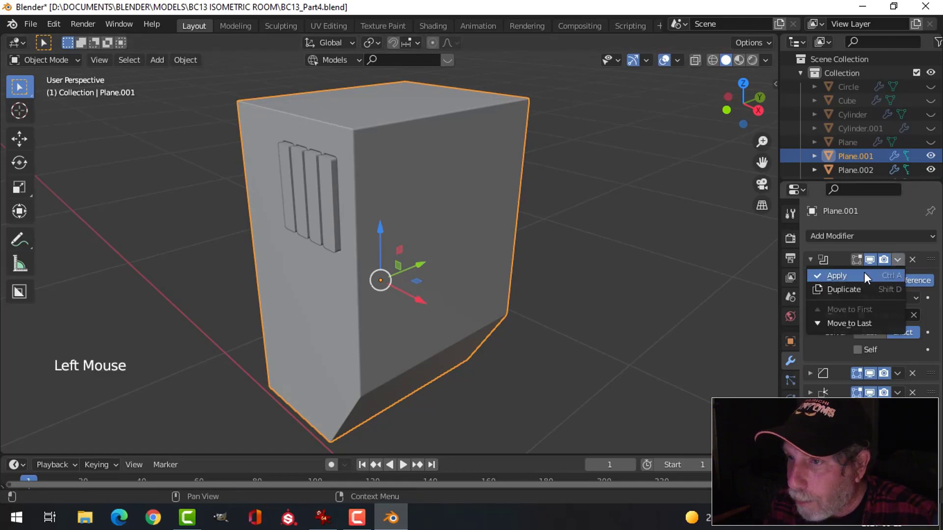
{"action": "left_click", "coordinate": [864, 273]}
{"action": "left_click", "coordinate": [327, 187]}
{"action": "key", "text": "h"}
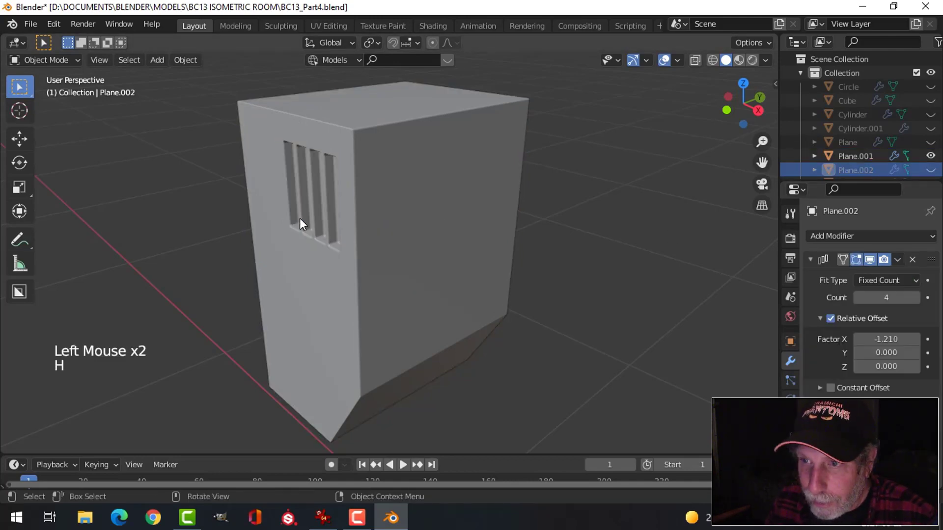
Inspect the box's mesh around the cut slots in Edit Mode.
{"action": "middle_click_drag", "start_coordinate": [301, 221], "coordinate": [338, 236]}
{"action": "scroll", "coordinate": [306, 219], "scroll_direction": "down", "scroll_amount": 2}
{"action": "left_click", "coordinate": [372, 245]}
{"action": "key", "text": "Tab"}
{"action": "scroll", "coordinate": [335, 266], "scroll_direction": "up", "scroll_amount": 3}
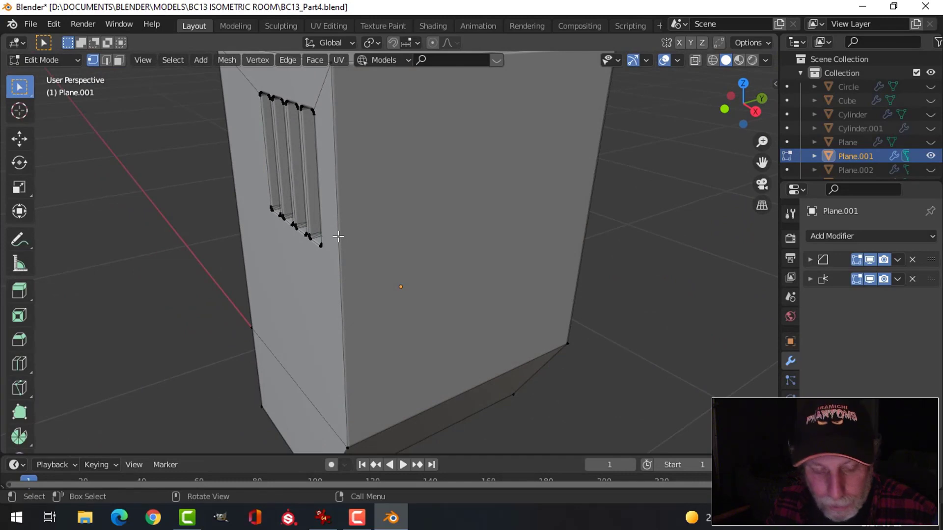
Undo the hiding of the strips, the box's applied Boolean and its object assignment.
{"action": "key", "text": "ctrl+z"}
{"action": "key", "text": "ctrl+z"}
{"action": "key", "text": "ctrl+z"}
{"action": "key", "text": "ctrl+z"}
{"action": "key", "text": "ctrl+z"}
{"action": "key", "text": "ctrl+z"}
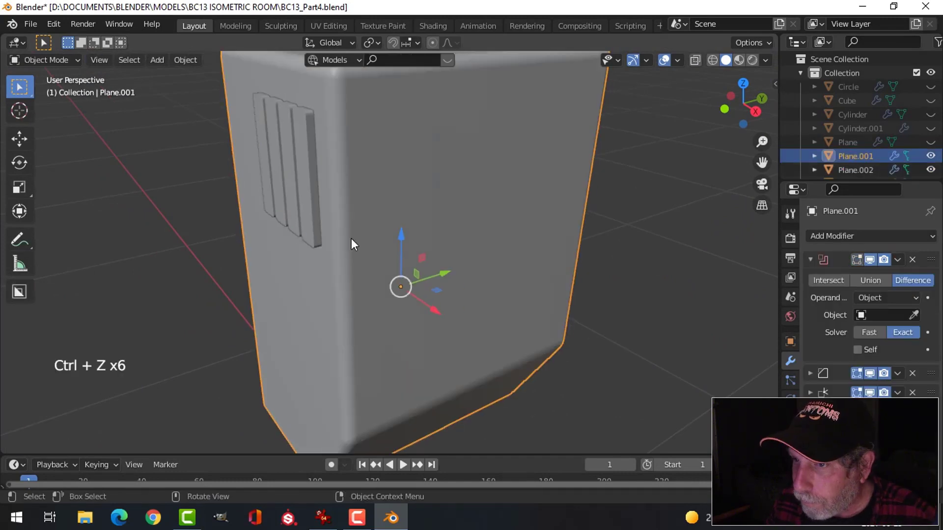
Remove the Boolean modifier from the box.
{"action": "left_click", "coordinate": [308, 176]}
{"action": "scroll", "coordinate": [489, 228], "scroll_direction": "down", "scroll_amount": 1}
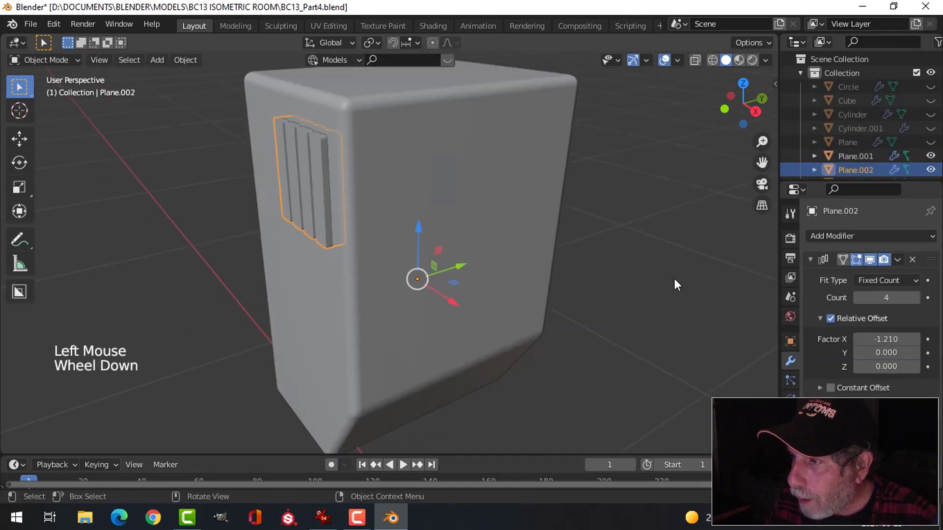
{"action": "left_click", "coordinate": [811, 260]}
{"action": "left_click", "coordinate": [412, 201]}
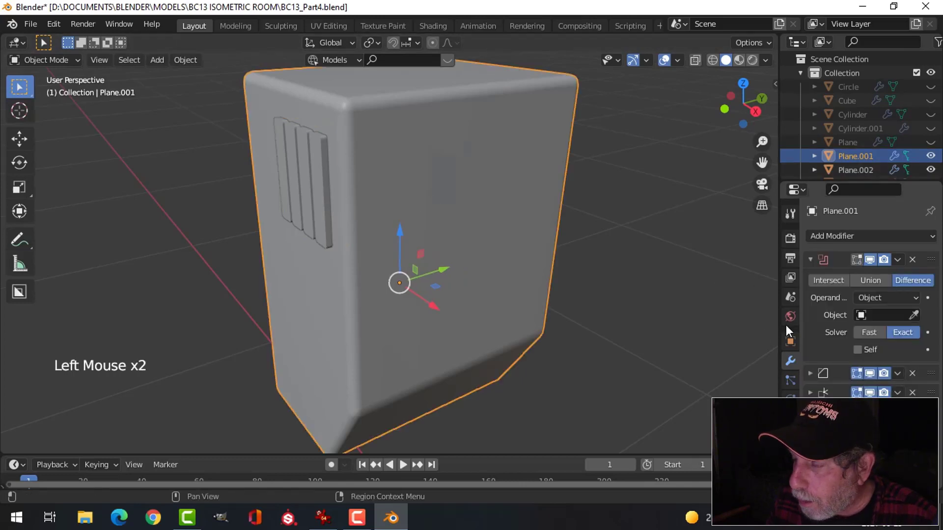
{"action": "left_click", "coordinate": [912, 261]}
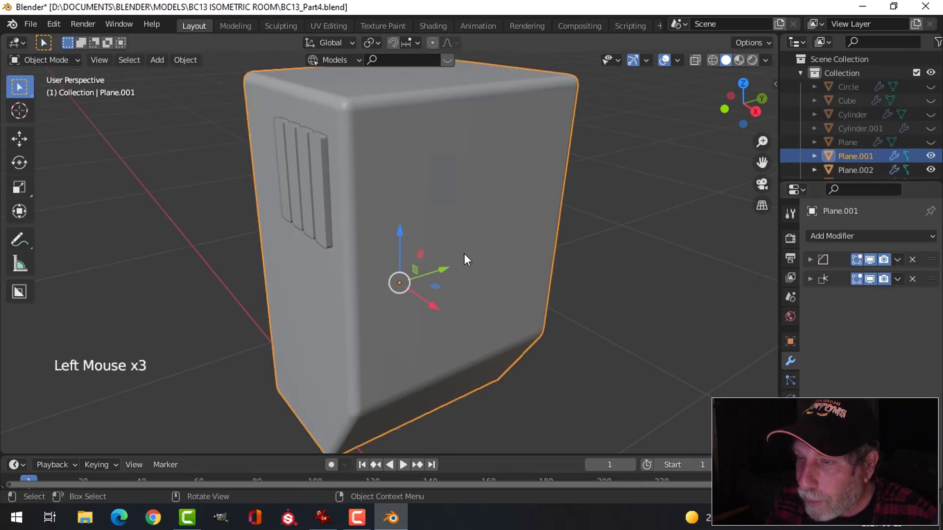
Apply the box's Bevel modifier and check its mesh in Edit Mode.
{"action": "mouse_move", "coordinate": [390, 187]}
{"action": "middle_mouse_down"}
{"action": "mouse_move", "coordinate": [456, 158]}
{"action": "mouse_move", "coordinate": [390, 179]}
{"action": "middle_mouse_up"}
{"action": "scroll", "coordinate": [418, 211], "scroll_direction": "down", "scroll_amount": 3}
{"action": "middle_click_drag", "start_coordinate": [437, 244], "coordinate": [477, 286]}
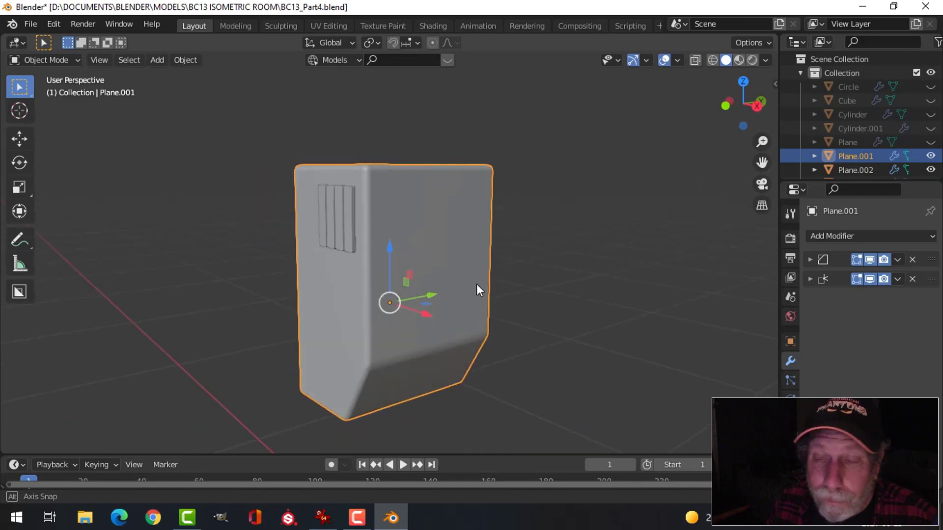
{"action": "left_click", "coordinate": [897, 260]}
{"action": "left_click", "coordinate": [860, 275]}
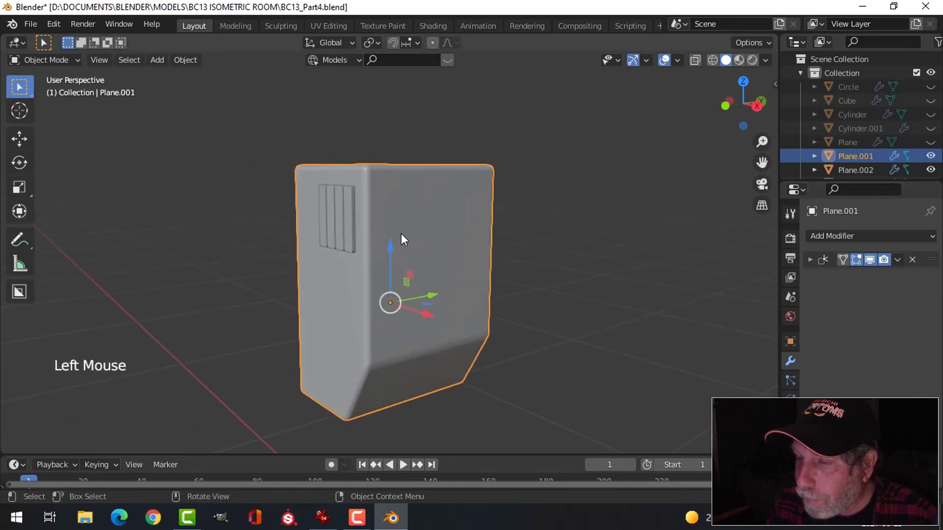
{"action": "middle_click_drag", "start_coordinate": [401, 240], "coordinate": [369, 182]}
{"action": "scroll", "coordinate": [404, 257], "scroll_direction": "up", "scroll_amount": 1}
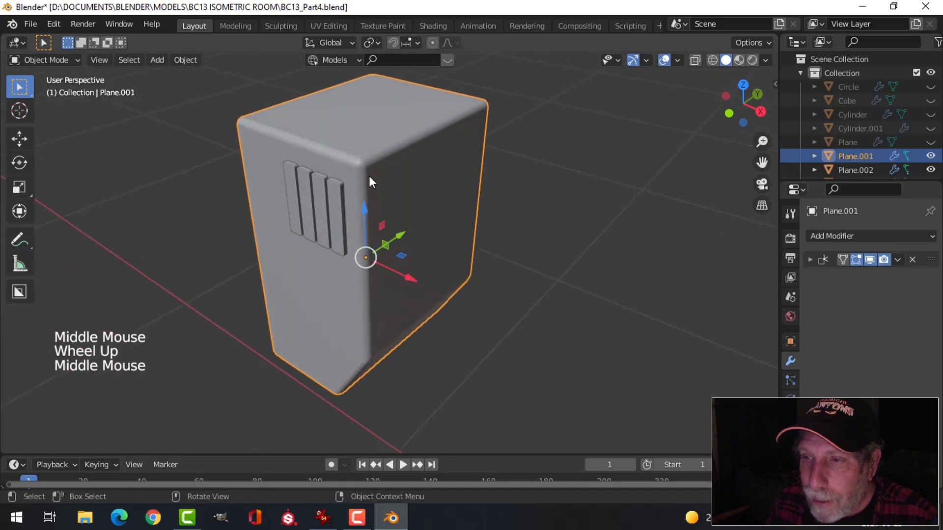
{"action": "key", "text": "Tab"}
{"action": "key", "text": "Tab"}
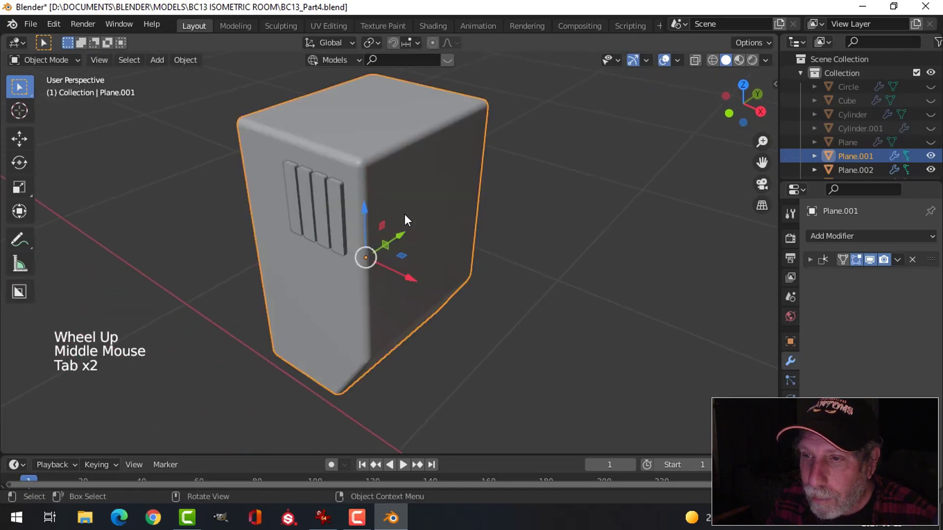
Add a Boolean Difference modifier first in the box's modifier stack, with the strip array as its object.
{"action": "left_click", "coordinate": [404, 185]}
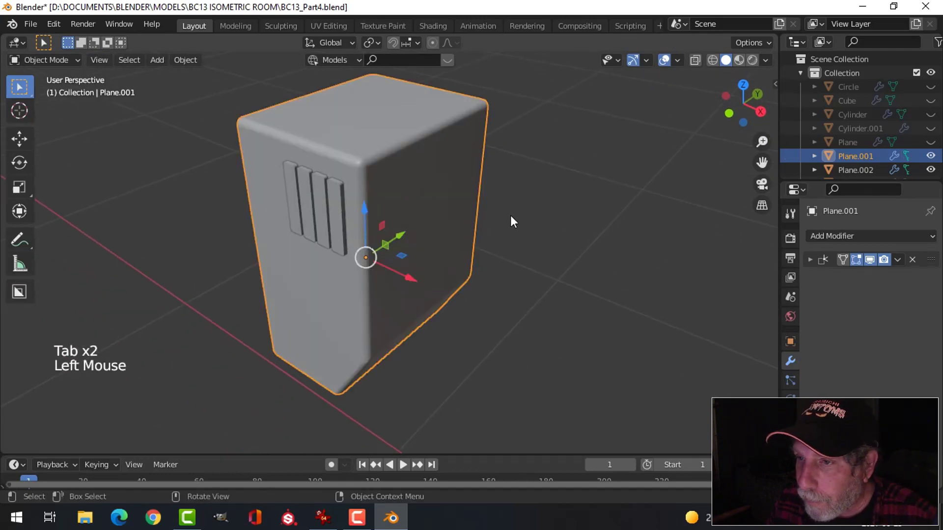
{"action": "left_click", "coordinate": [857, 236]}
{"action": "left_click", "coordinate": [660, 305]}
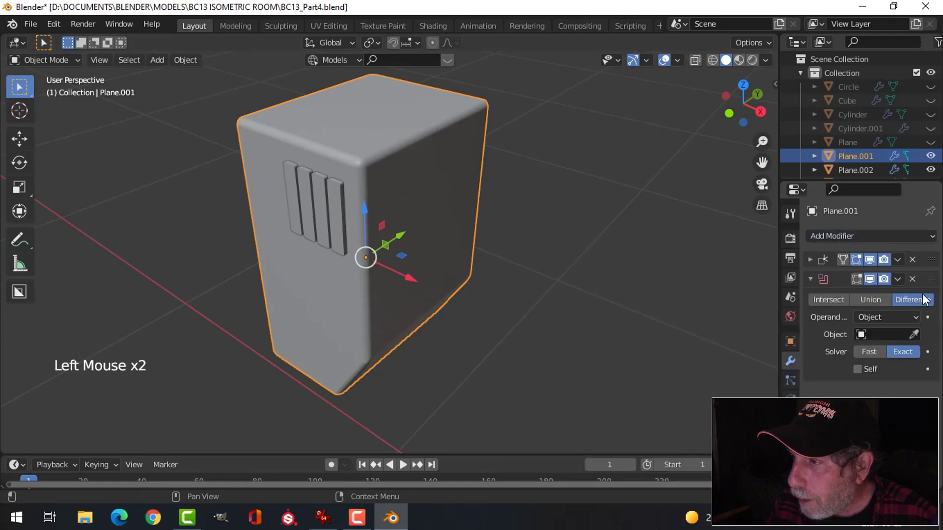
{"action": "left_click_drag", "start_coordinate": [930, 282], "coordinate": [912, 281]}
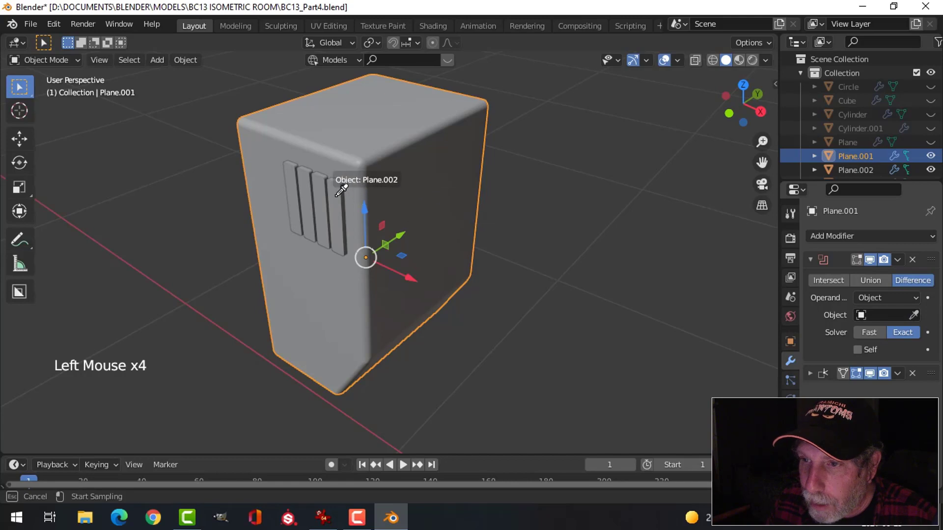
{"action": "left_click", "coordinate": [309, 186]}
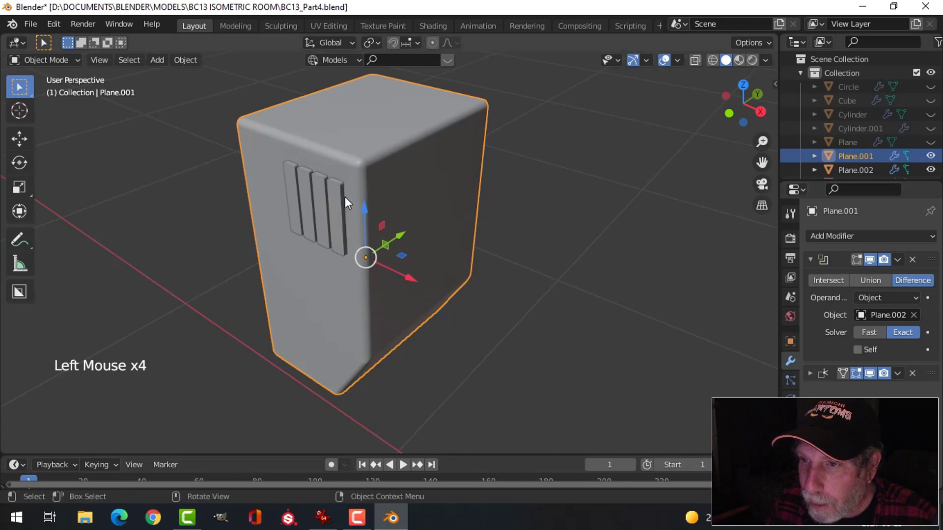
Apply the box's Boolean modifier to cut the slots, and hide the strip array.
{"action": "left_click", "coordinate": [898, 263]}
{"action": "left_click", "coordinate": [858, 270]}
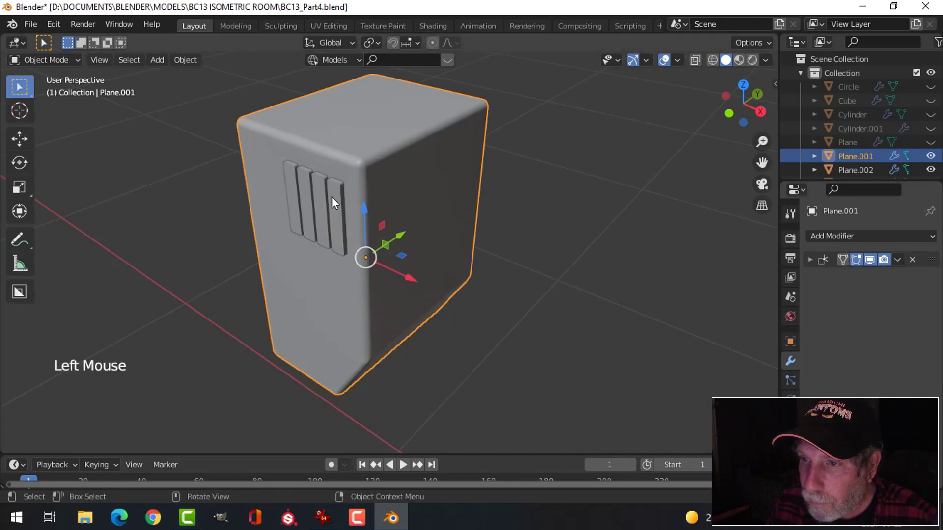
{"action": "left_click", "coordinate": [352, 199]}
{"action": "key", "text": "h"}
Bevel the outer rim edges of all four slots in the box's mesh, about 0.001 m wide with 4 segments.
{"action": "middle_click_drag", "start_coordinate": [362, 233], "coordinate": [407, 261]}
{"action": "scroll", "coordinate": [375, 210], "scroll_direction": "up", "scroll_amount": 2}
{"action": "left_click", "coordinate": [342, 227]}
{"action": "key", "text": "Tab"}
{"action": "scroll", "coordinate": [314, 224], "scroll_direction": "up", "scroll_amount": 3}
{"action": "middle_click_drag", "start_coordinate": [314, 224], "coordinate": [330, 207], "text": "shift"}
{"action": "scroll", "coordinate": [325, 186], "scroll_direction": "up", "scroll_amount": 2}
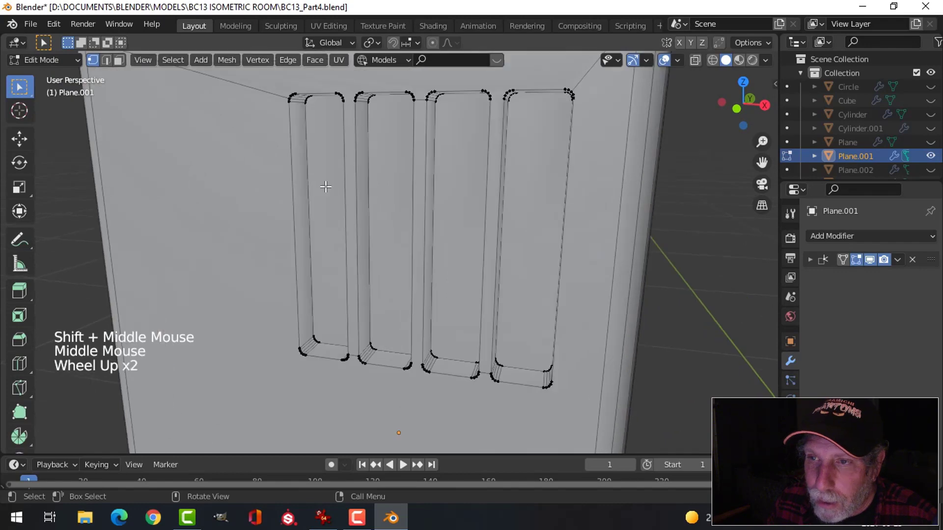
{"action": "key", "text": "2"}
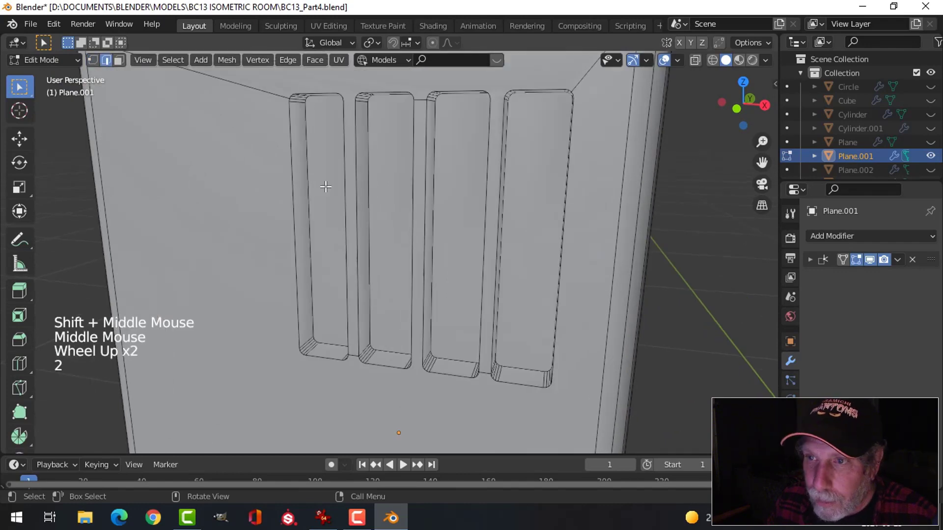
{"action": "left_click", "coordinate": [321, 86], "text": "alt+shift"}
{"action": "left_click", "coordinate": [297, 221], "text": "alt+shift"}
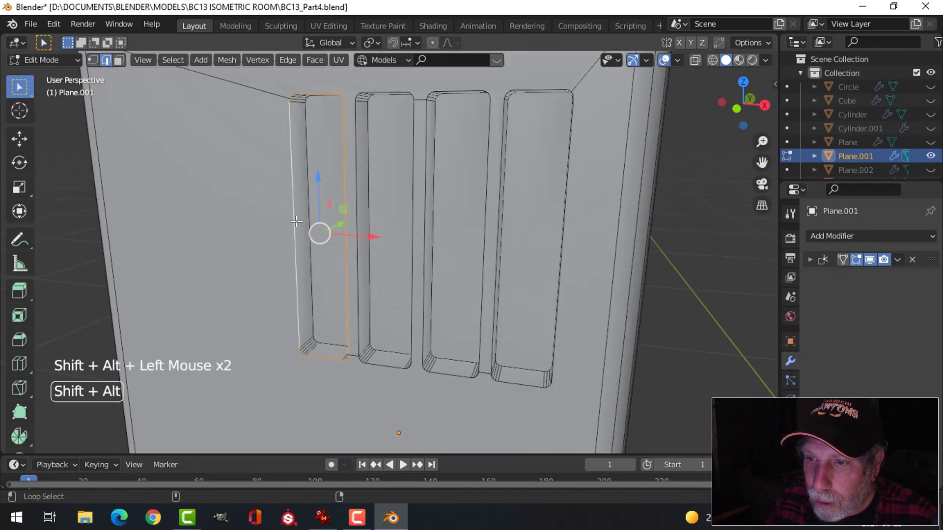
{"action": "left_click", "coordinate": [356, 114], "text": "alt+shift"}
{"action": "left_click", "coordinate": [417, 124], "text": "alt+shift"}
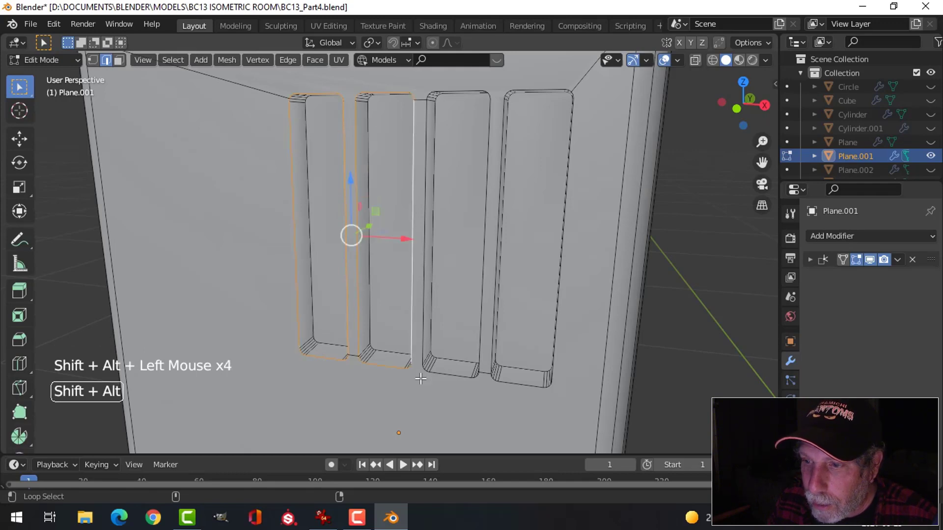
{"action": "left_click", "coordinate": [425, 316], "text": "alt+shift"}
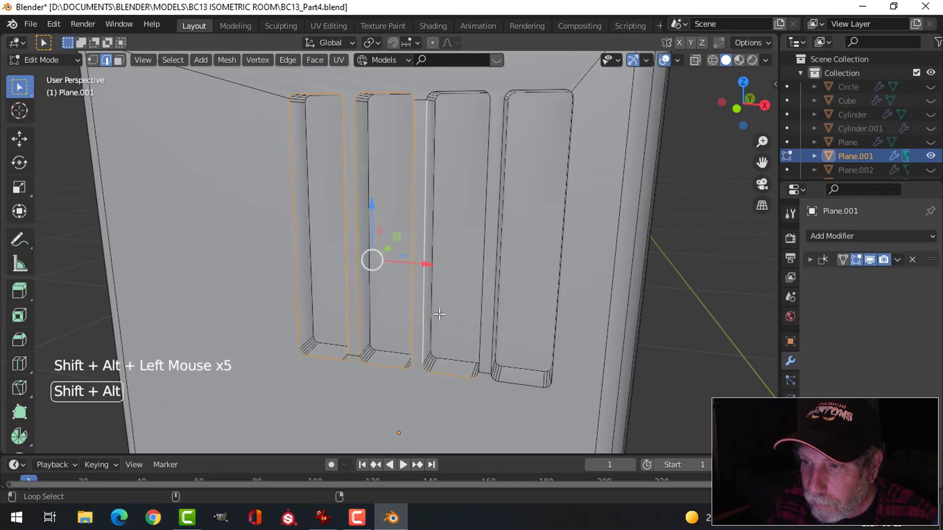
{"action": "left_click", "coordinate": [467, 87], "text": "alt+shift"}
{"action": "left_click", "coordinate": [493, 231], "text": "alt+shift"}
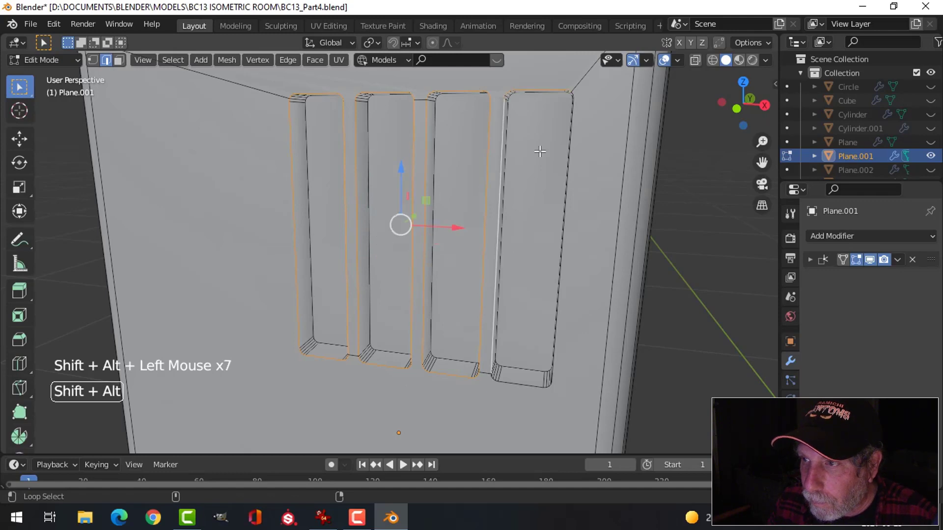
{"action": "left_click", "coordinate": [575, 144], "text": "alt+shift"}
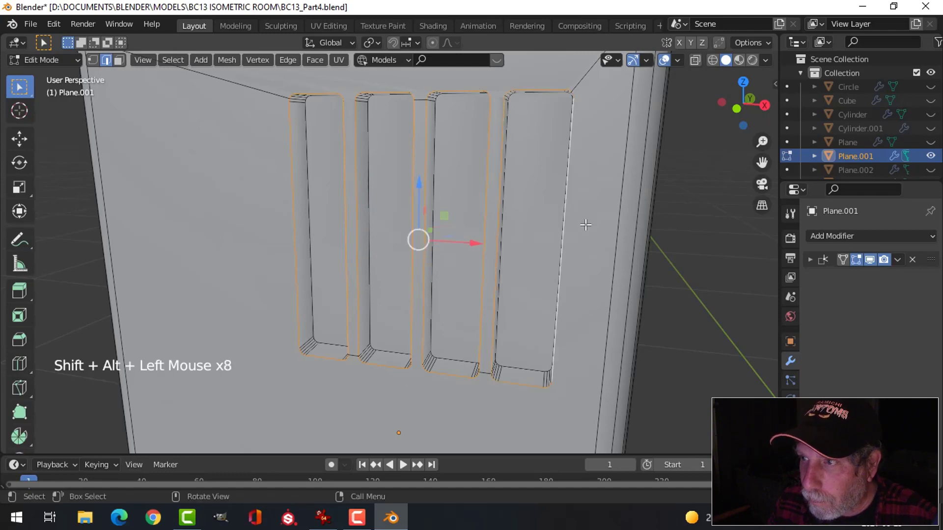
{"action": "middle_click_drag", "start_coordinate": [569, 294], "coordinate": [517, 256]}
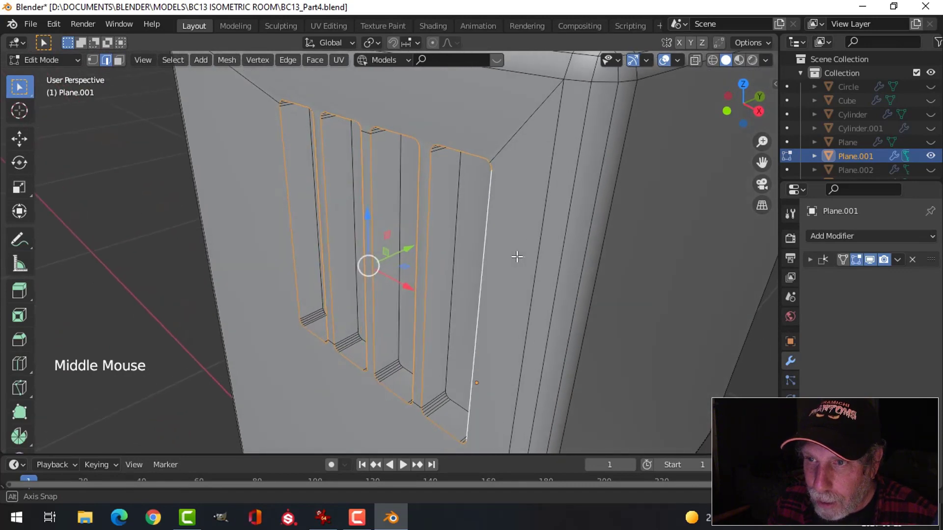
{"action": "key", "text": "ctrl+b"}
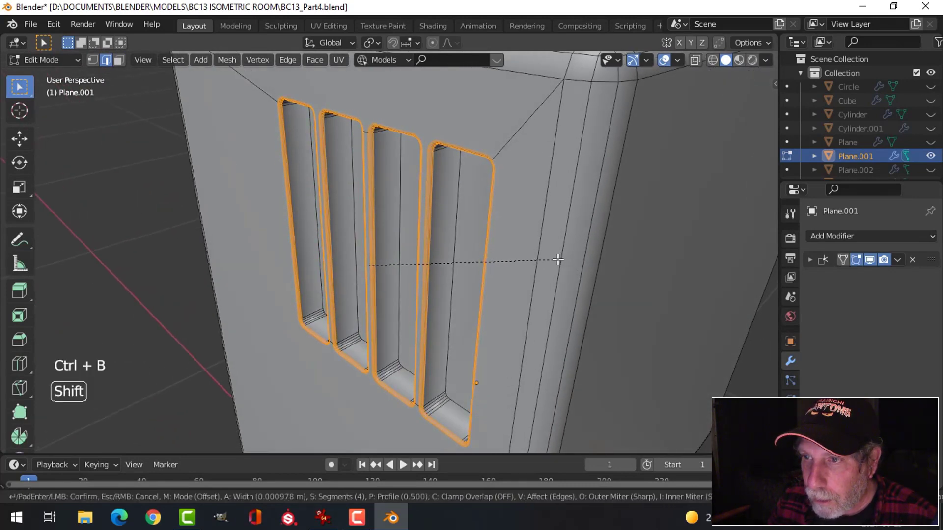
{"action": "scroll", "coordinate": [558, 260], "scroll_direction": "down", "scroll_amount": 3}
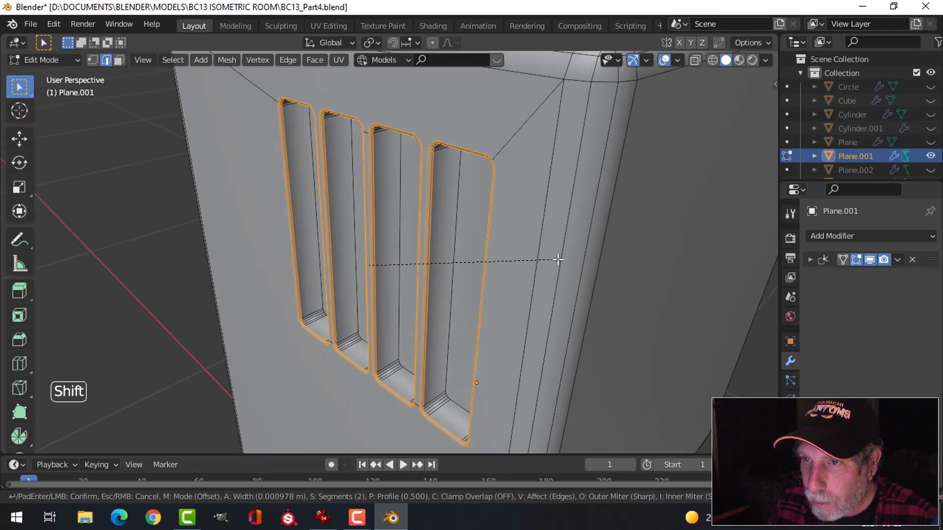
{"action": "left_click", "coordinate": [558, 259]}
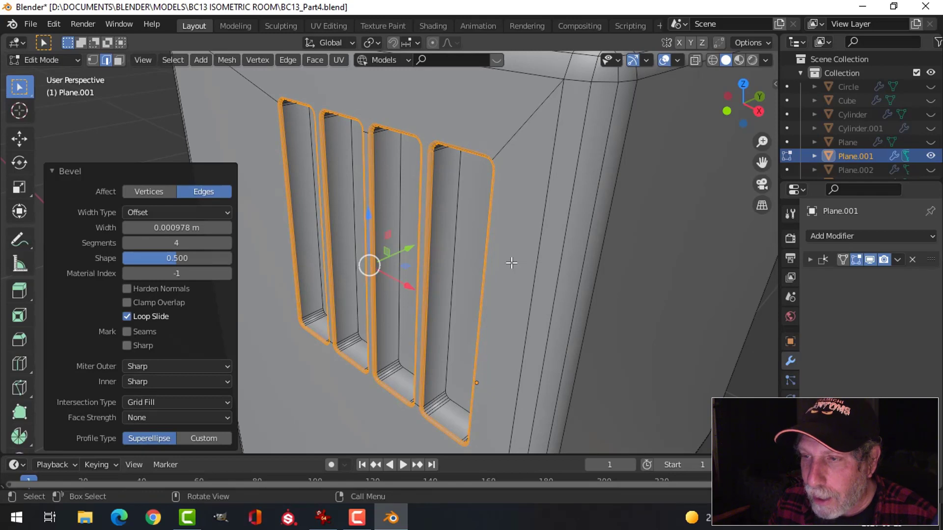
Inspect the beveled slots in Object Mode, comparing the box with and without its remaining modifier, and look through its mesh data properties.
{"action": "key", "text": "Tab"}
{"action": "middle_click_drag", "start_coordinate": [558, 260], "coordinate": [485, 245]}
{"action": "scroll", "coordinate": [520, 246], "scroll_direction": "down", "scroll_amount": 4}
{"action": "scroll", "coordinate": [462, 245], "scroll_direction": "up", "scroll_amount": 2}
{"action": "scroll", "coordinate": [462, 246], "scroll_direction": "down", "scroll_amount": 2}
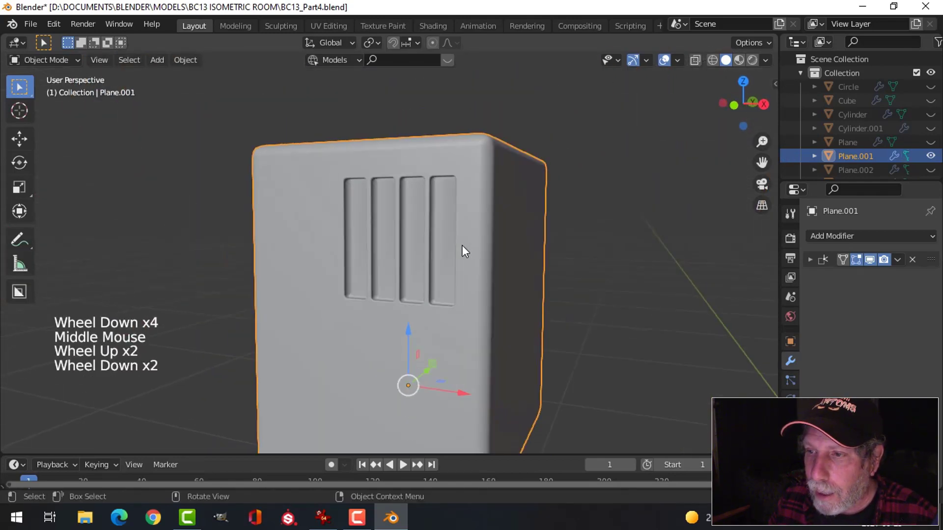
{"action": "left_click", "coordinate": [479, 238]}
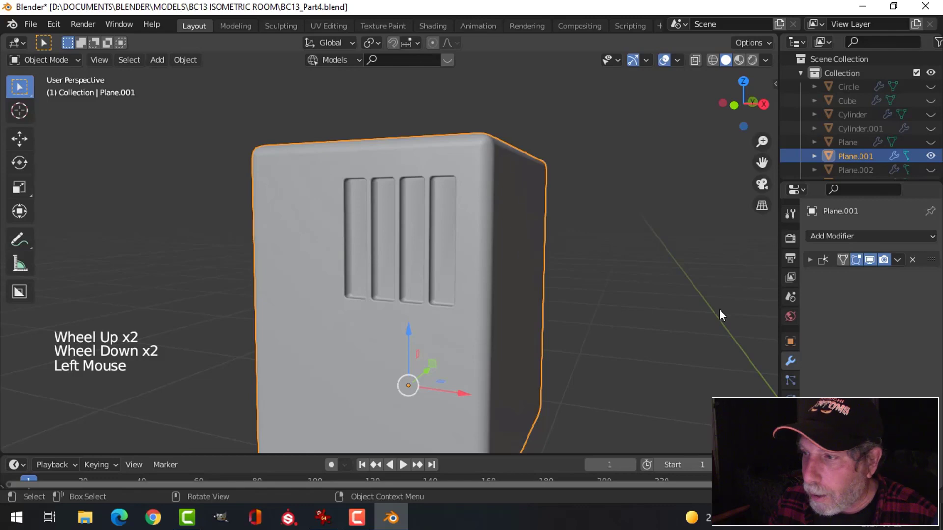
{"action": "left_click", "coordinate": [869, 260]}
{"action": "left_click", "coordinate": [869, 260]}
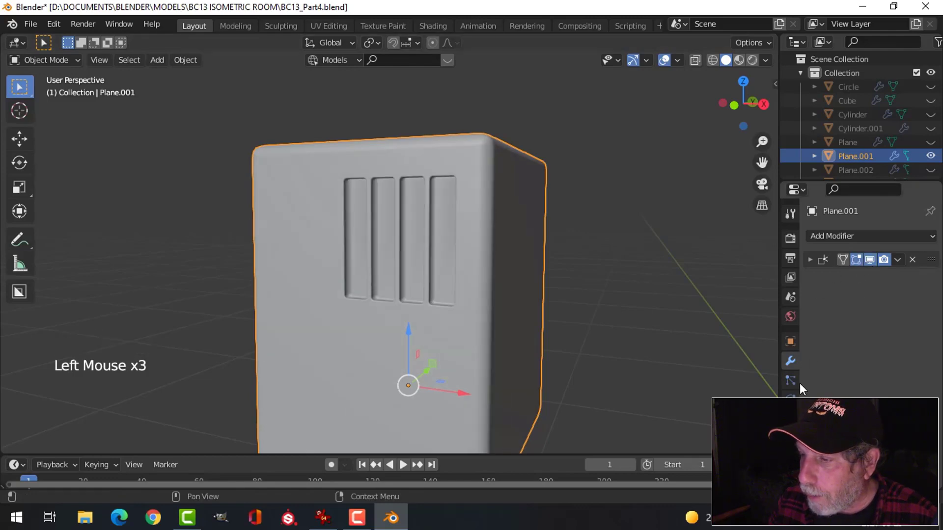
{"action": "left_click", "coordinate": [790, 381]}
{"action": "scroll", "coordinate": [865, 319], "scroll_direction": "down", "scroll_amount": 4}
{"action": "scroll", "coordinate": [864, 319], "scroll_direction": "up", "scroll_amount": 3}
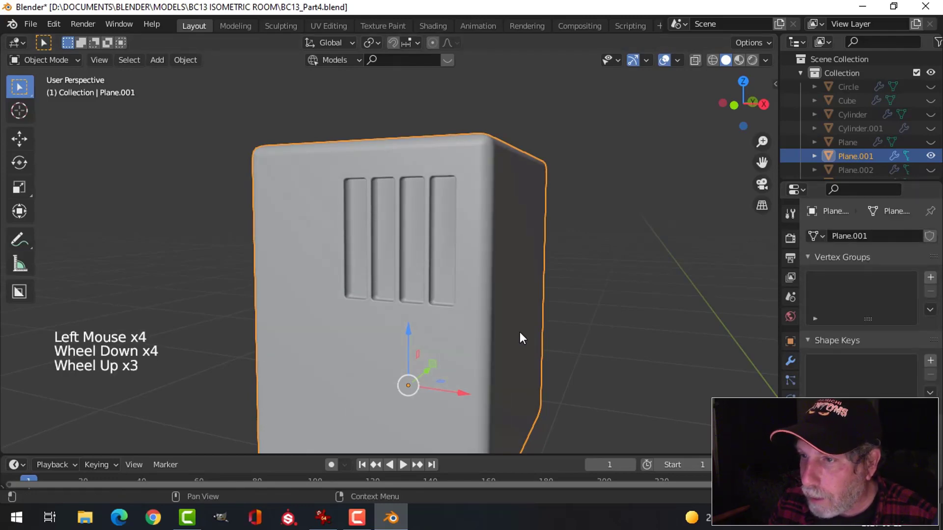
Inset the recessed back faces of all four slots slightly.
{"action": "middle_click_drag", "start_coordinate": [519, 332], "coordinate": [343, 214]}
{"action": "scroll", "coordinate": [413, 255], "scroll_direction": "up", "scroll_amount": 3}
{"action": "key", "text": "Tab"}
{"action": "key", "text": "alt+a"}
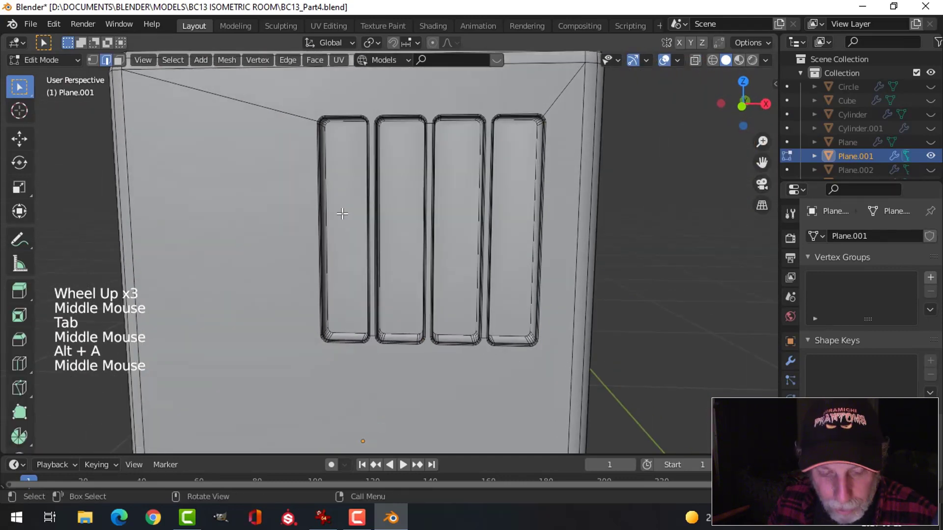
{"action": "key", "text": "3"}
{"action": "left_click", "coordinate": [358, 186]}
{"action": "left_click", "coordinate": [405, 162], "text": "shift"}
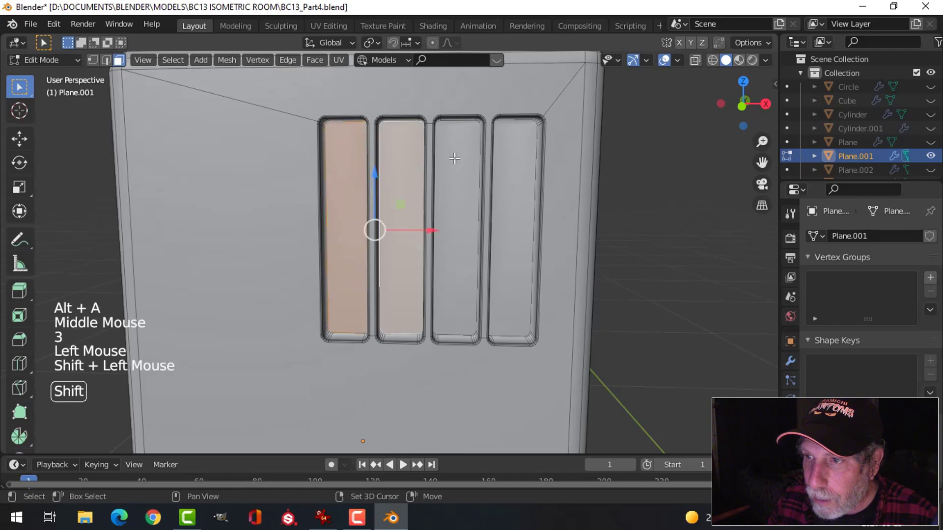
{"action": "left_click", "coordinate": [457, 197], "text": "shift"}
{"action": "left_click", "coordinate": [513, 207], "text": "shift"}
{"action": "middle_click_drag", "start_coordinate": [513, 206], "coordinate": [403, 241]}
{"action": "key", "text": "i"}
{"action": "left_click", "coordinate": [560, 224]}
Examine the shading of the inset slots from several distances and angles in Object Mode.
{"action": "key", "text": "Tab"}
{"action": "key", "text": "alt+a"}
{"action": "scroll", "coordinate": [461, 231], "scroll_direction": "down", "scroll_amount": 3}
{"action": "scroll", "coordinate": [365, 261], "scroll_direction": "down", "scroll_amount": 1}
{"action": "scroll", "coordinate": [366, 261], "scroll_direction": "down", "scroll_amount": 1}
{"action": "scroll", "coordinate": [396, 255], "scroll_direction": "up", "scroll_amount": 1}
{"action": "scroll", "coordinate": [396, 255], "scroll_direction": "up", "scroll_amount": 2}
{"action": "scroll", "coordinate": [404, 239], "scroll_direction": "up", "scroll_amount": 4}
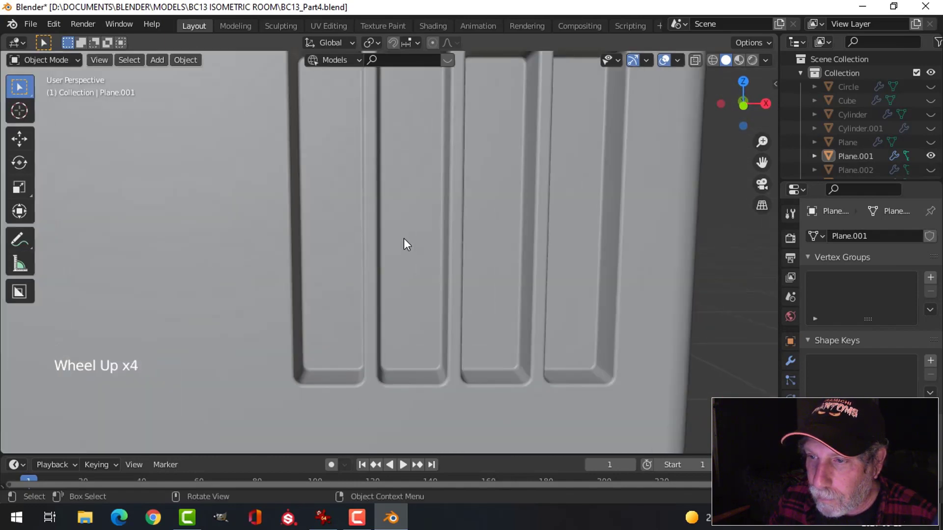
{"action": "scroll", "coordinate": [404, 238], "scroll_direction": "down", "scroll_amount": 4}
{"action": "scroll", "coordinate": [468, 233], "scroll_direction": "down", "scroll_amount": 2}
{"action": "middle_click_drag", "start_coordinate": [468, 233], "coordinate": [361, 260]}
{"action": "scroll", "coordinate": [441, 205], "scroll_direction": "up", "scroll_amount": 1}
Expand the selection around the four slots' back faces and scale it along Z to about 0.953 in front view.
{"action": "left_click", "coordinate": [372, 259]}
{"action": "key", "text": "Tab"}
{"action": "scroll", "coordinate": [373, 259], "scroll_direction": "up", "scroll_amount": 3}
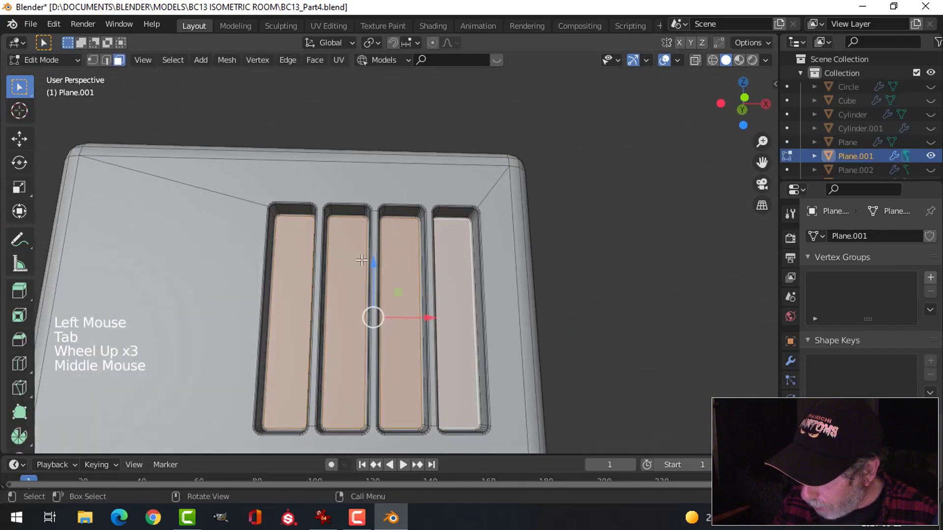
{"action": "key", "text": "ctrl+KP_Add"}
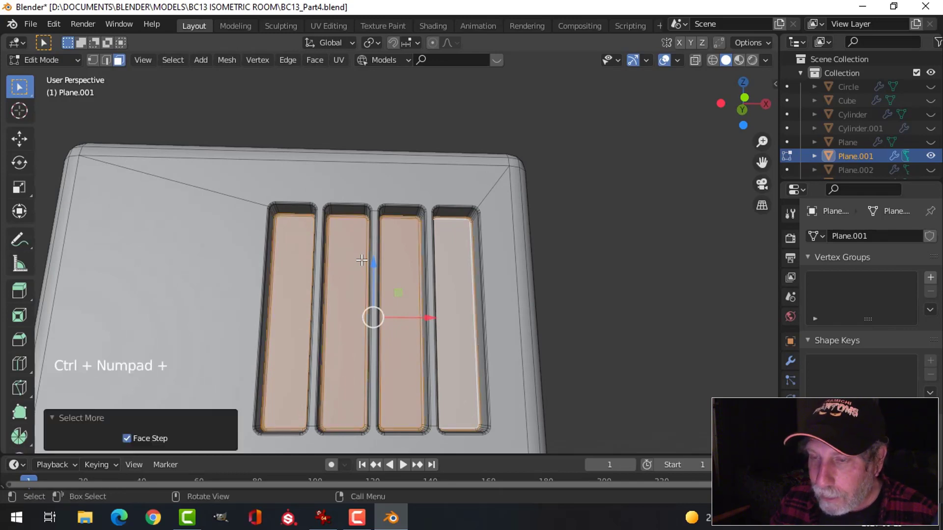
{"action": "scroll", "coordinate": [387, 287], "scroll_direction": "down", "scroll_amount": 2}
{"action": "middle_click_drag", "start_coordinate": [387, 288], "coordinate": [429, 291]}
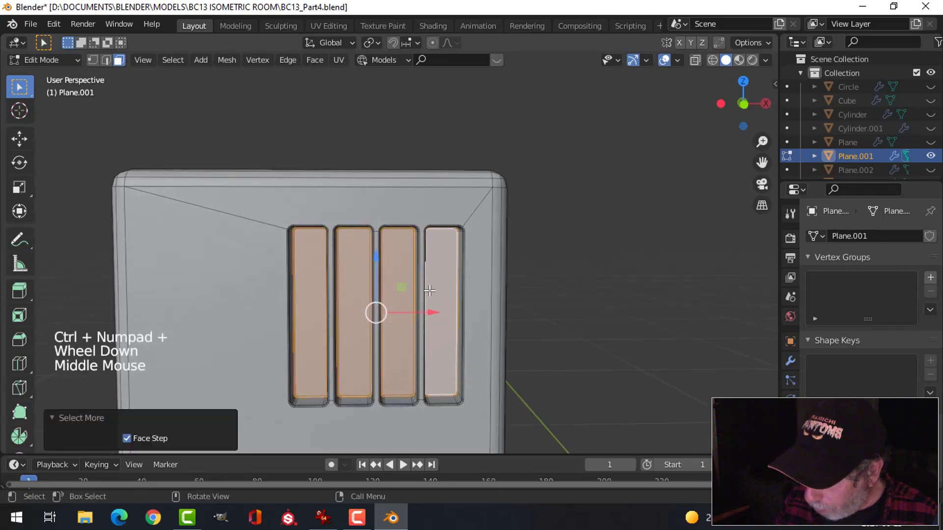
{"action": "key", "text": "KP_1"}
{"action": "key", "text": "s"}
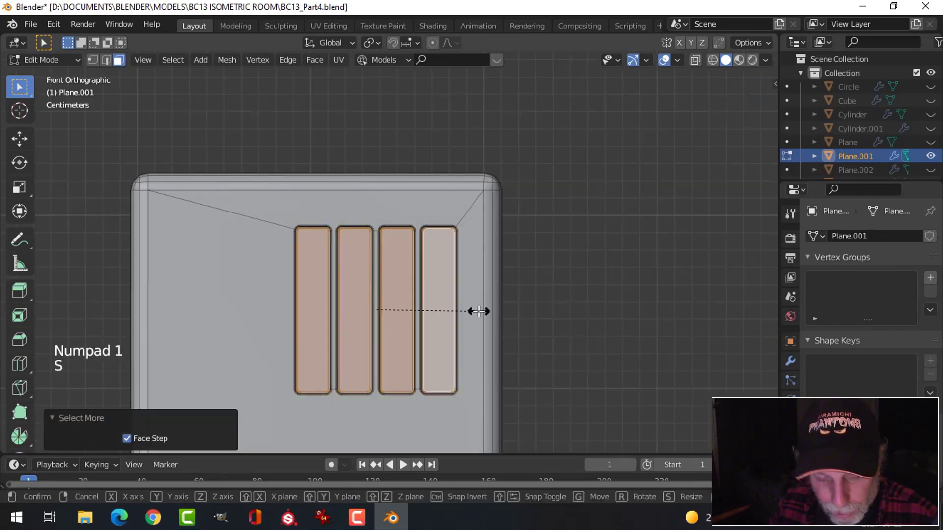
{"action": "key", "text": "z"}
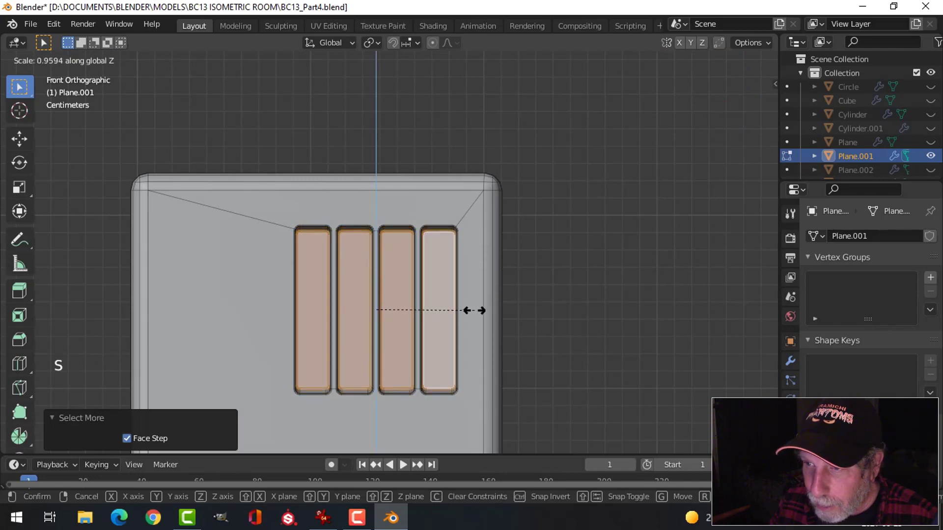
{"action": "left_click", "coordinate": [474, 310]}
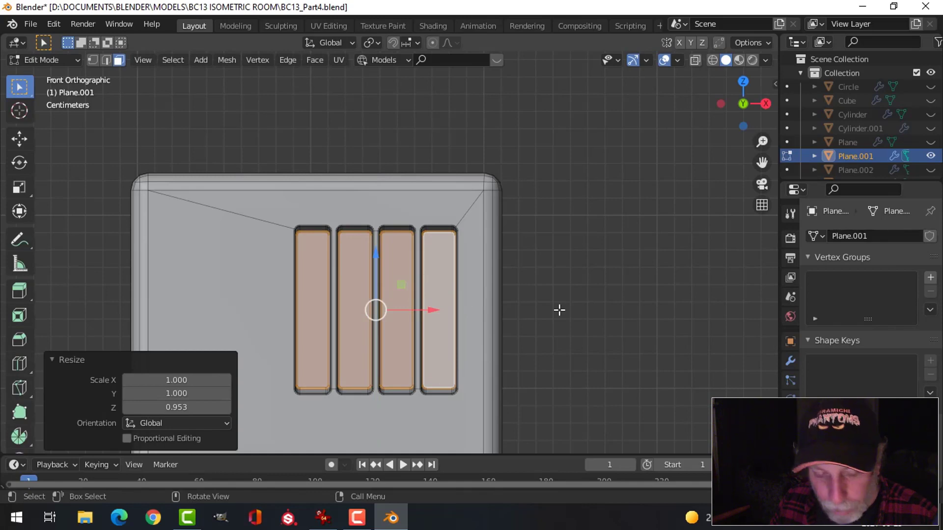
{"action": "key", "text": "s"}
{"action": "key", "text": "x"}
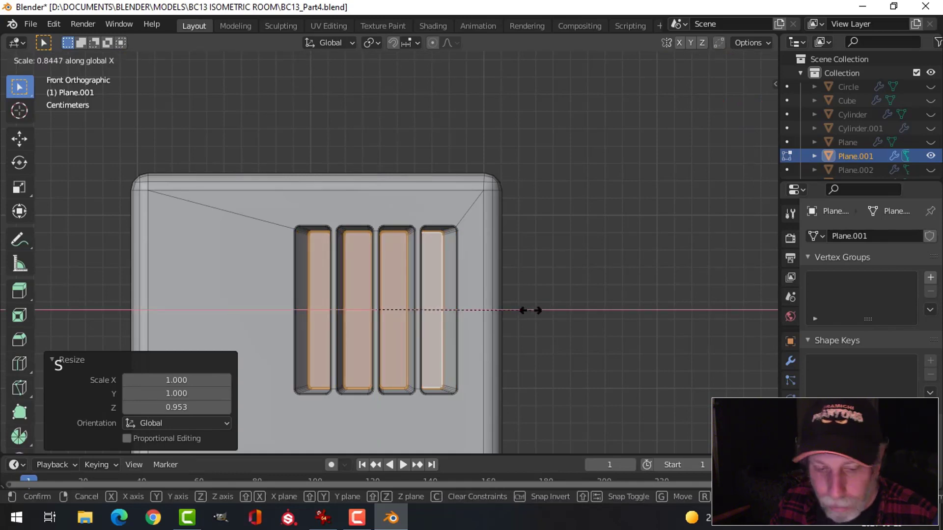
{"action": "key", "text": "Escape"}
Set the transform pivot to Individual Origins and narrow the back faces of all four slots slightly along X.
{"action": "left_click", "coordinate": [373, 42]}
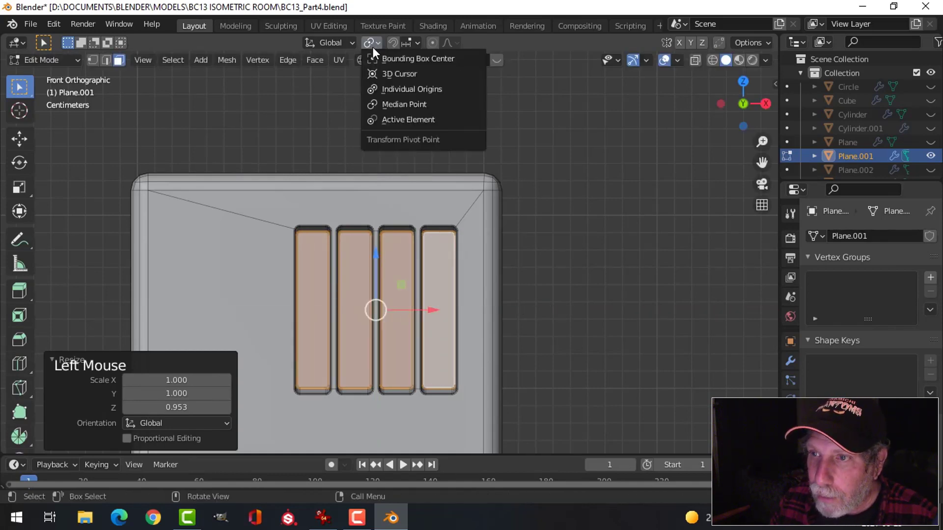
{"action": "left_click", "coordinate": [388, 89]}
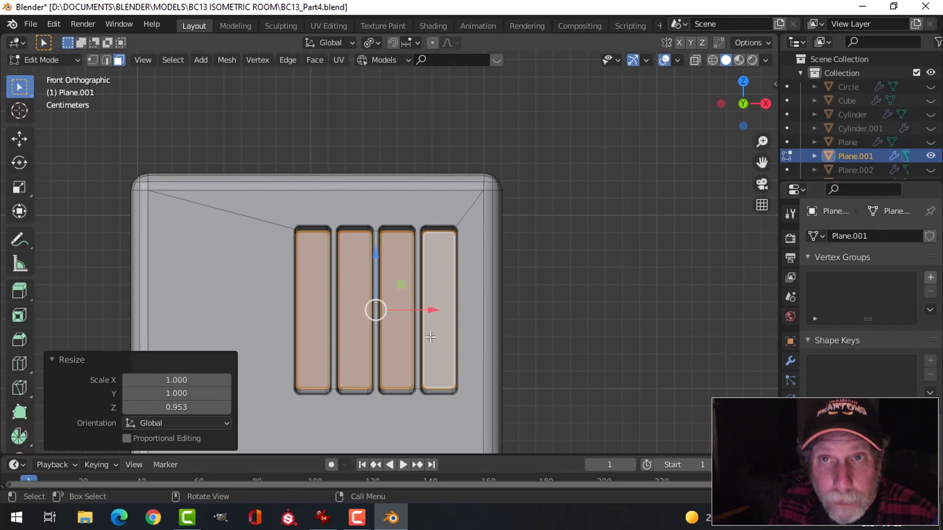
{"action": "scroll", "coordinate": [431, 337], "scroll_direction": "up", "scroll_amount": 3}
{"action": "middle_click_drag", "start_coordinate": [480, 329], "coordinate": [446, 277], "text": "shift"}
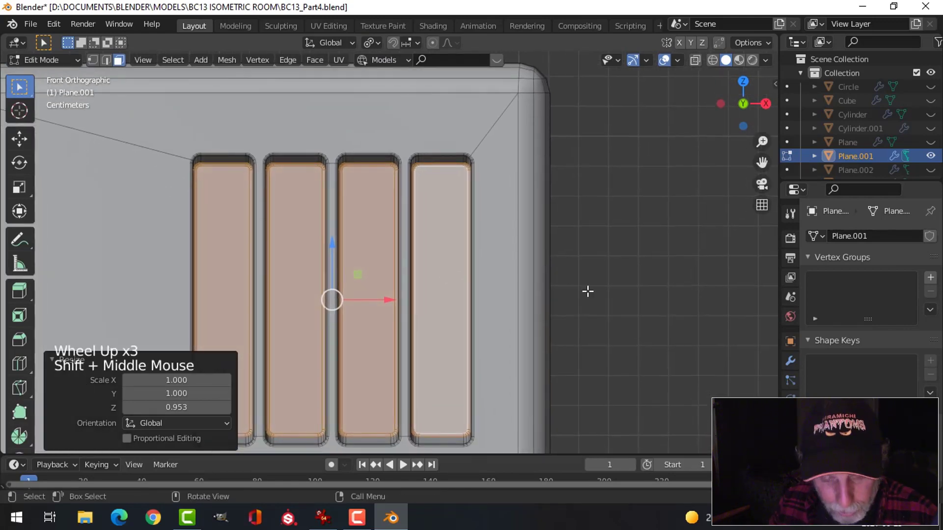
{"action": "key", "text": "s"}
{"action": "key", "text": "x"}
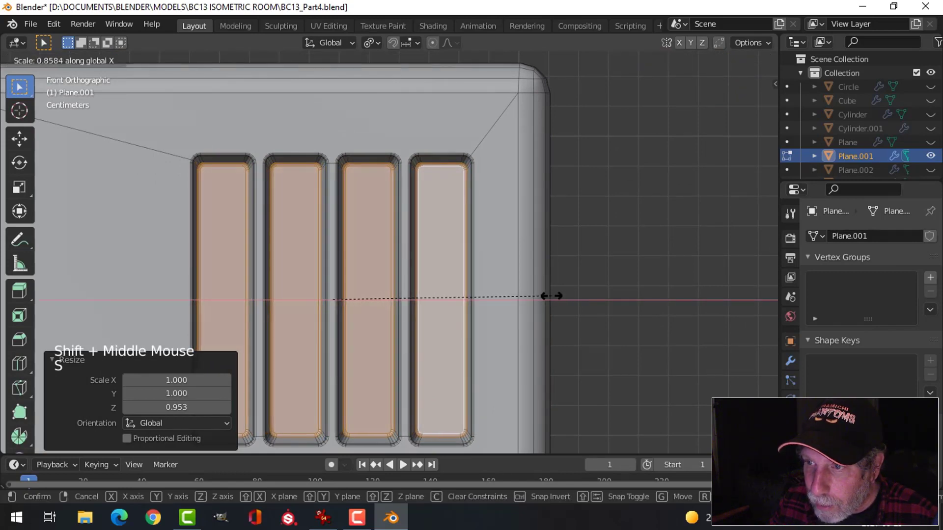
{"action": "left_click", "coordinate": [539, 295]}
Inspect the reshaped slots in Object Mode from several distances and angles, and check the room's reference image in IrfanView.
{"action": "key", "text": "Tab"}
{"action": "scroll", "coordinate": [493, 270], "scroll_direction": "down", "scroll_amount": 4}
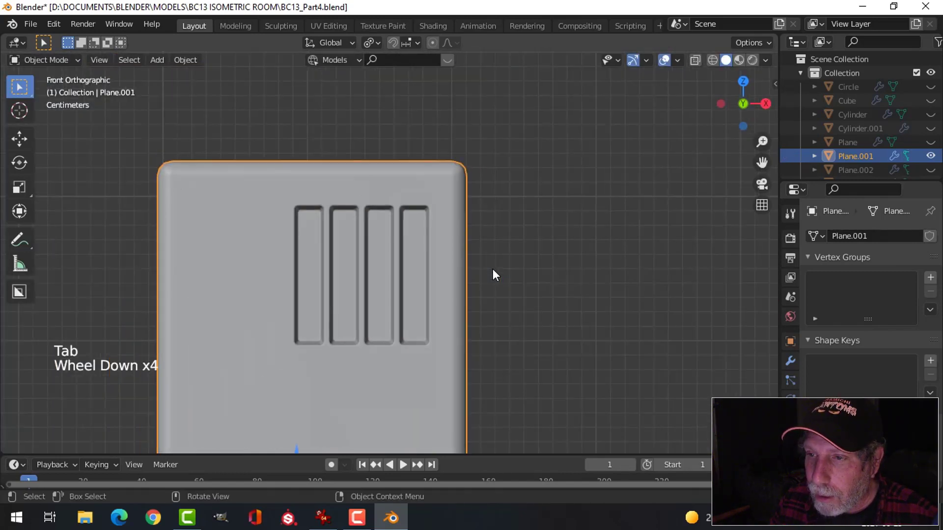
{"action": "middle_click_drag", "start_coordinate": [479, 288], "coordinate": [400, 284]}
{"action": "scroll", "coordinate": [428, 304], "scroll_direction": "down", "scroll_amount": 3}
{"action": "scroll", "coordinate": [427, 303], "scroll_direction": "down", "scroll_amount": 1}
{"action": "scroll", "coordinate": [464, 293], "scroll_direction": "up", "scroll_amount": 3}
{"action": "scroll", "coordinate": [362, 258], "scroll_direction": "up", "scroll_amount": 3}
{"action": "scroll", "coordinate": [396, 273], "scroll_direction": "down", "scroll_amount": 4}
{"action": "scroll", "coordinate": [392, 274], "scroll_direction": "down", "scroll_amount": 2}
{"action": "middle_click_drag", "start_coordinate": [401, 284], "coordinate": [407, 271]}
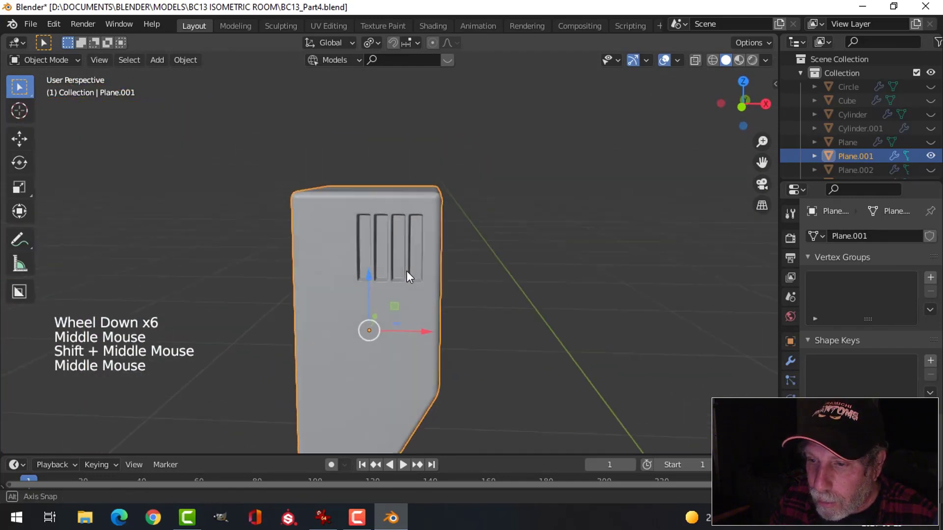
{"action": "left_click", "coordinate": [323, 517]}
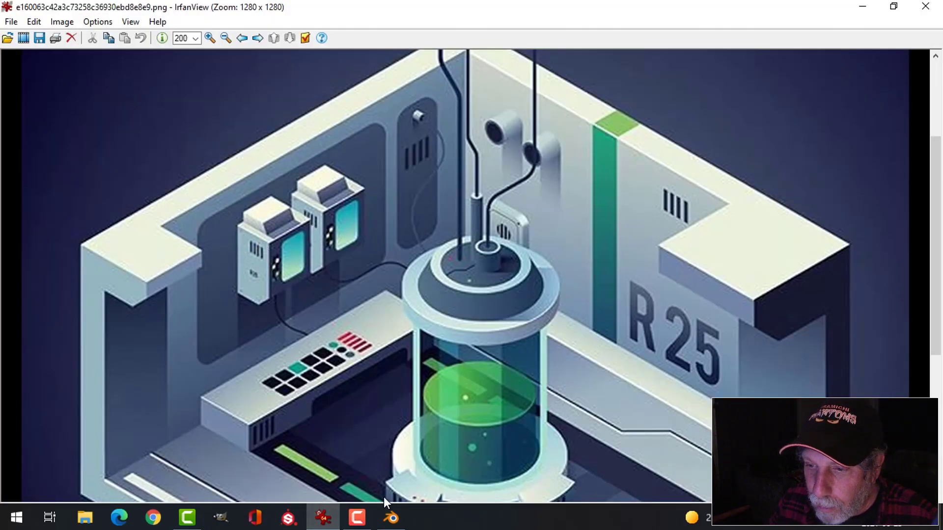
{"action": "left_click", "coordinate": [391, 517]}
{"action": "middle_click_drag", "start_coordinate": [401, 235], "coordinate": [387, 266]}
Add a cylinder mesh with 22 vertices.
{"action": "key", "text": "shift+a"}
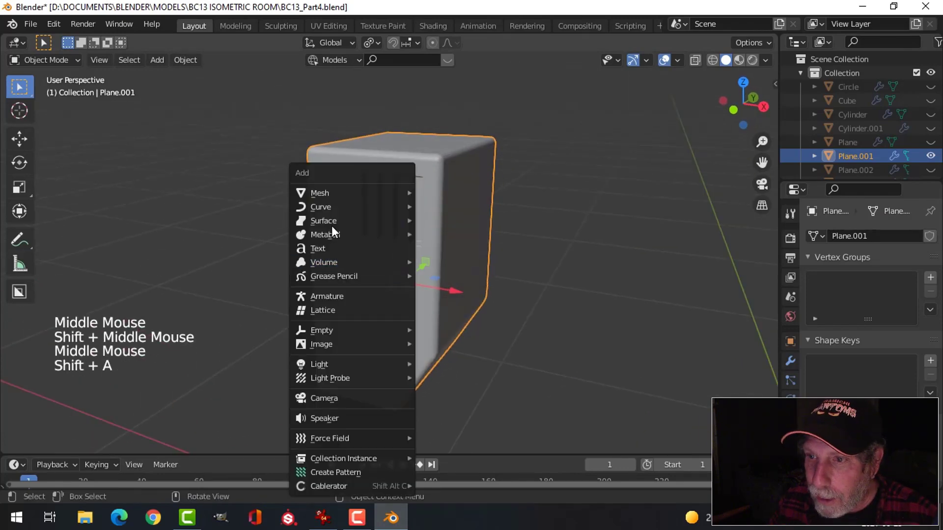
{"action": "mouse_move", "coordinate": [332, 192]}
{"action": "left_click", "coordinate": [466, 260]}
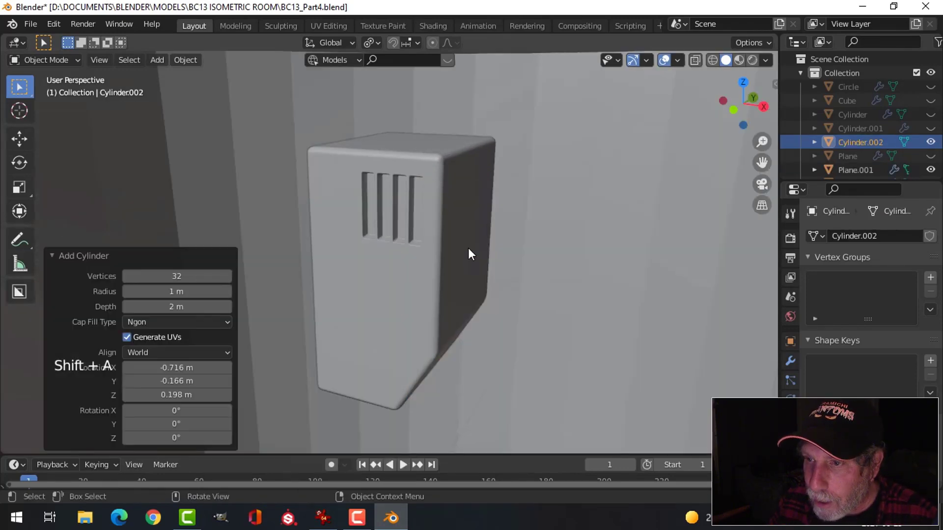
{"action": "left_click", "coordinate": [185, 277]}
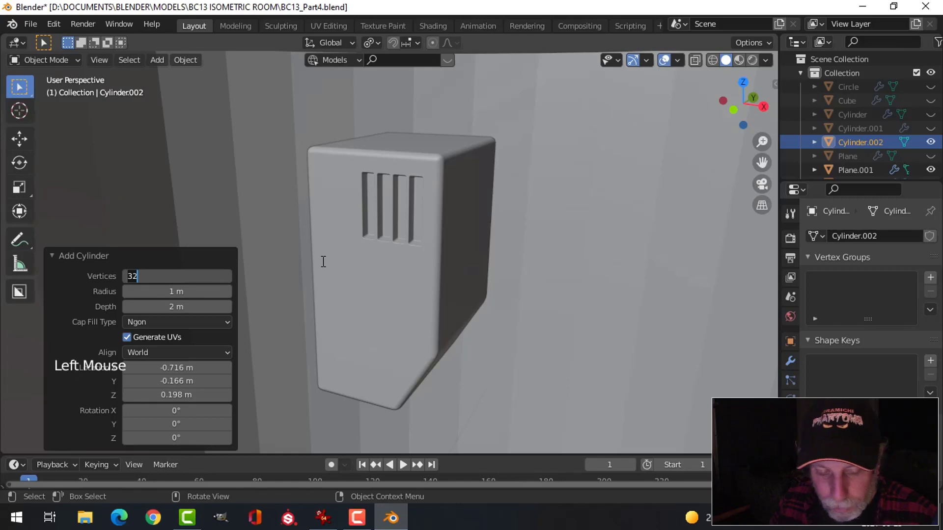
{"action": "key", "text": "Return"}
{"action": "scroll", "coordinate": [397, 264], "scroll_direction": "down", "scroll_amount": 8}
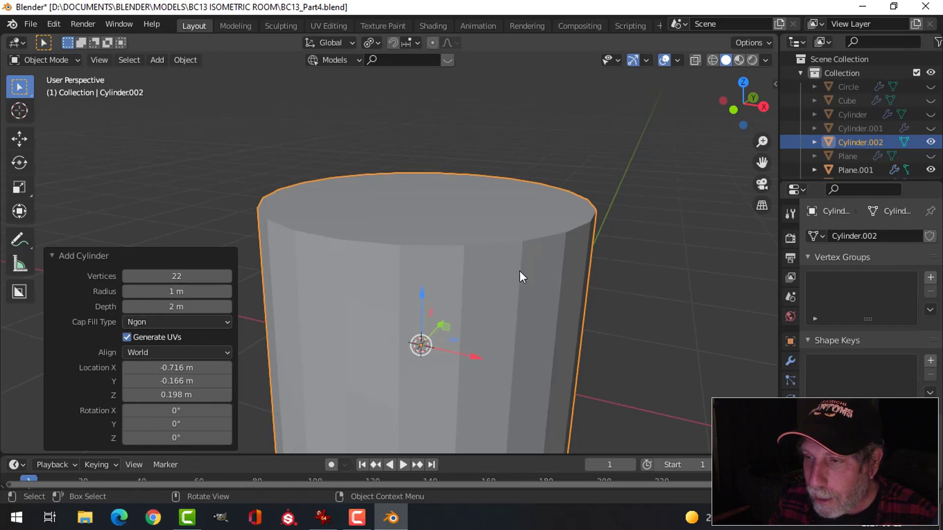
Shrink the new cylinder's mesh to about 0.041 of its size, and delete the cylinder in Object Mode.
{"action": "scroll", "coordinate": [519, 271], "scroll_direction": "down", "scroll_amount": 3}
{"action": "key", "text": "Tab"}
{"action": "key", "text": "s"}
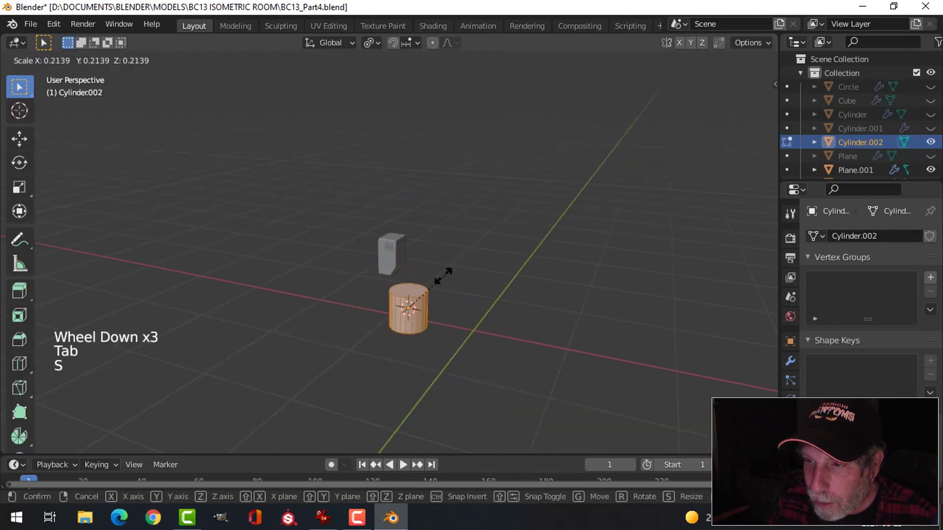
{"action": "left_click", "coordinate": [415, 296]}
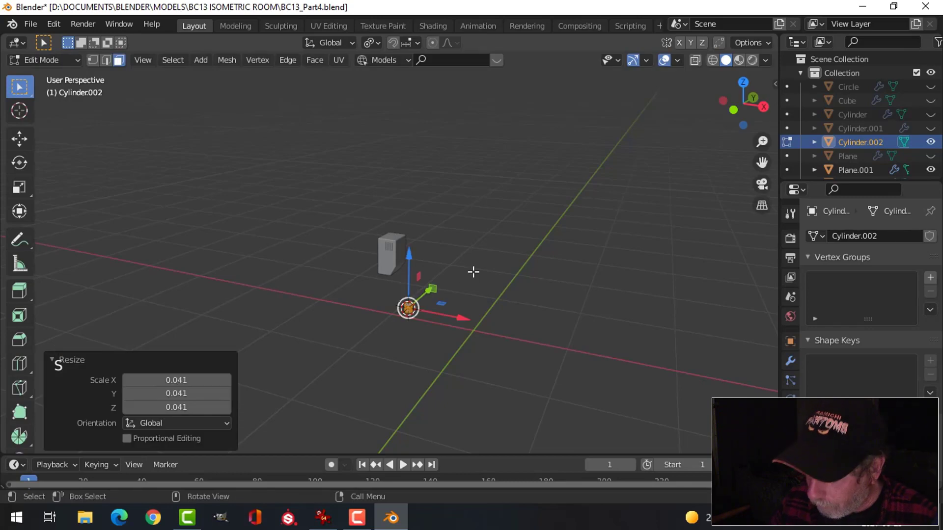
{"action": "key", "text": "Tab"}
{"action": "key", "text": "x"}
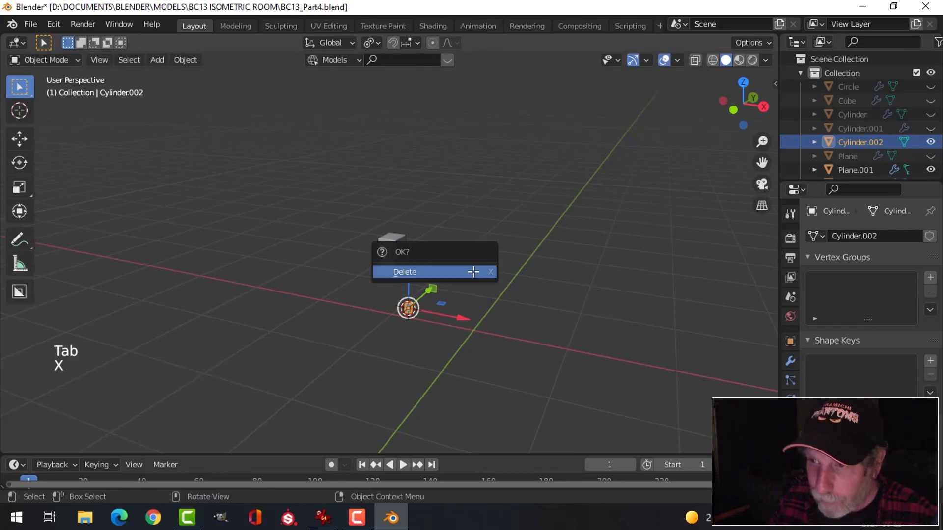
{"action": "left_click", "coordinate": [397, 271]}
Snap the 3D cursor to the vertex at the upper-left corner of the box's front face and return to Object Mode.
{"action": "scroll", "coordinate": [390, 270], "scroll_direction": "up", "scroll_amount": 5}
{"action": "left_click", "coordinate": [385, 263]}
{"action": "scroll", "coordinate": [393, 263], "scroll_direction": "up", "scroll_amount": 5}
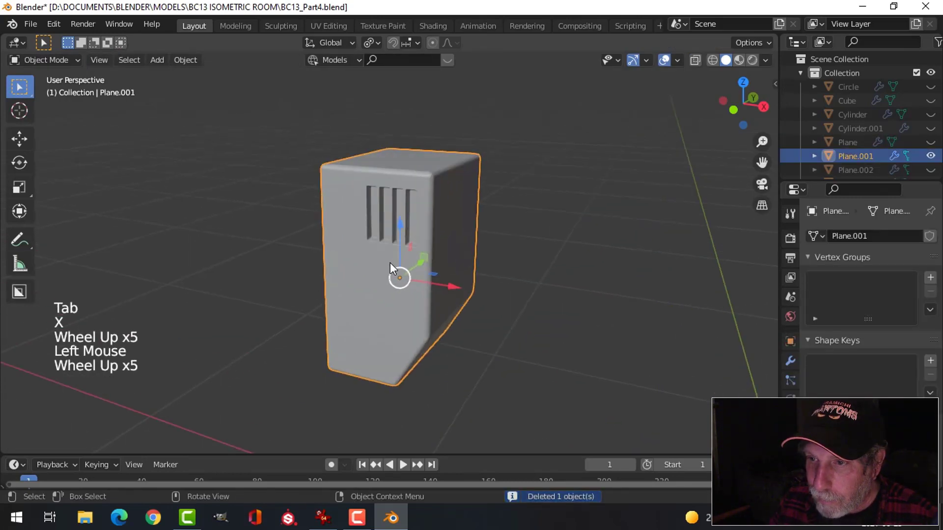
{"action": "key", "text": "Tab"}
{"action": "middle_click_drag", "start_coordinate": [390, 263], "coordinate": [370, 252]}
{"action": "scroll", "coordinate": [408, 267], "scroll_direction": "up", "scroll_amount": 3}
{"action": "key", "text": "1"}
{"action": "left_click", "coordinate": [265, 176]}
{"action": "scroll", "coordinate": [357, 227], "scroll_direction": "up", "scroll_amount": 2}
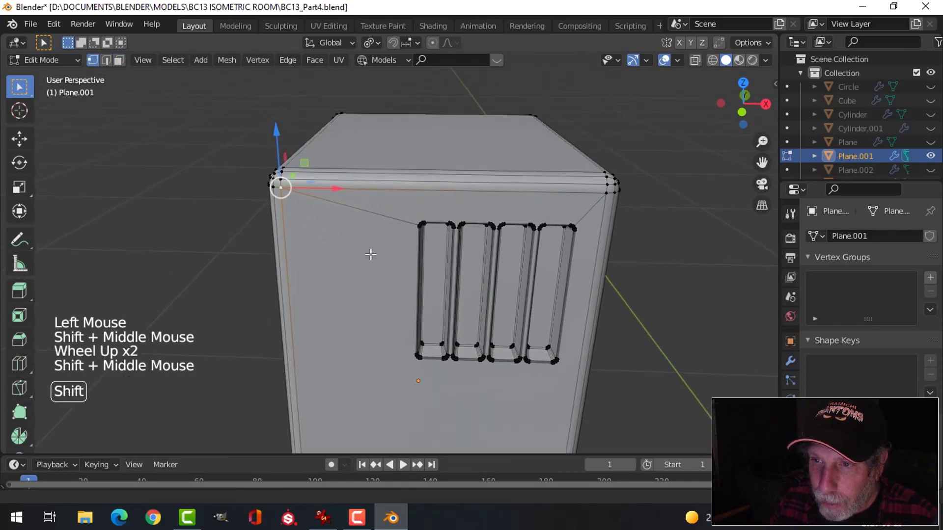
{"action": "key", "text": "shift+s"}
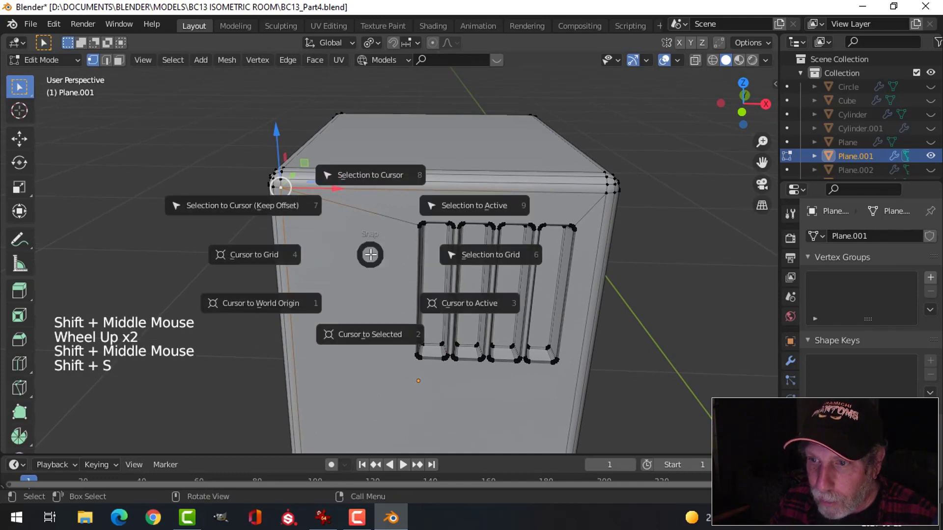
{"action": "left_click", "coordinate": [372, 336]}
{"action": "key", "text": "alt+a"}
{"action": "key", "text": "Tab"}
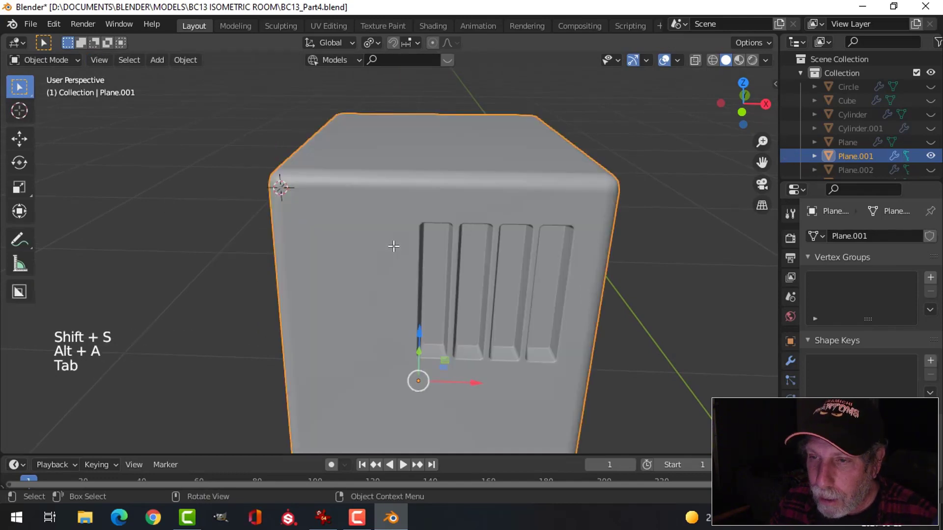
Add a 22-vertex cylinder at the 3D cursor and scale its mesh down to about 0.015 in Edit Mode.
{"action": "key", "text": "shift+a"}
{"action": "mouse_move", "coordinate": [362, 192]}
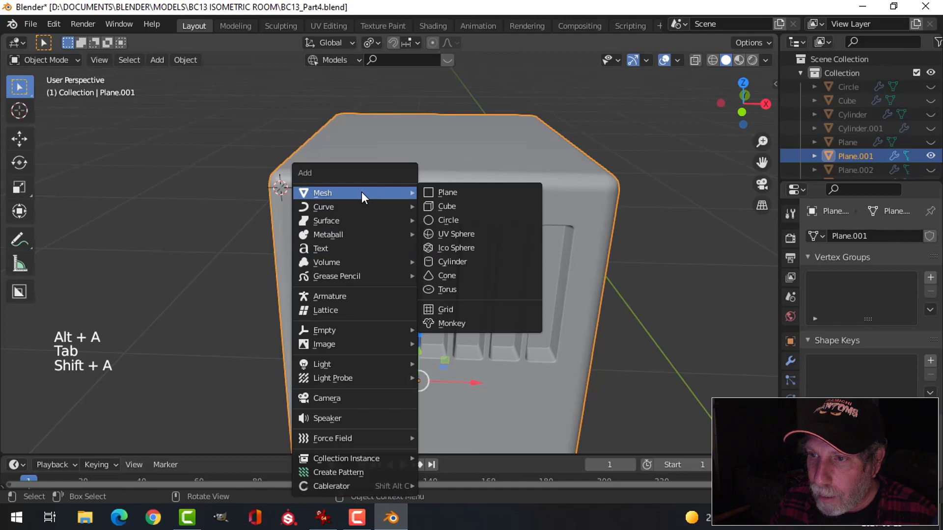
{"action": "left_click", "coordinate": [449, 262]}
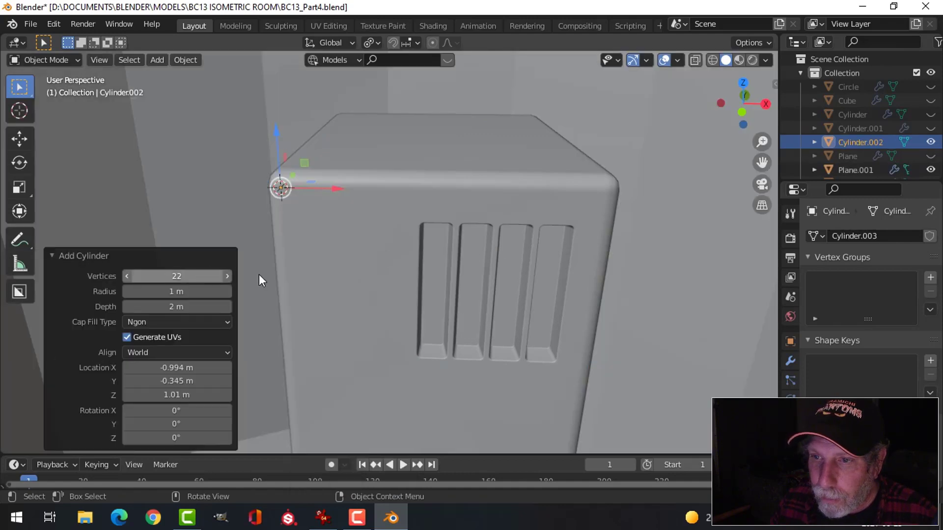
{"action": "scroll", "coordinate": [532, 251], "scroll_direction": "down", "scroll_amount": 5}
{"action": "key", "text": "Tab"}
{"action": "key", "text": "s"}
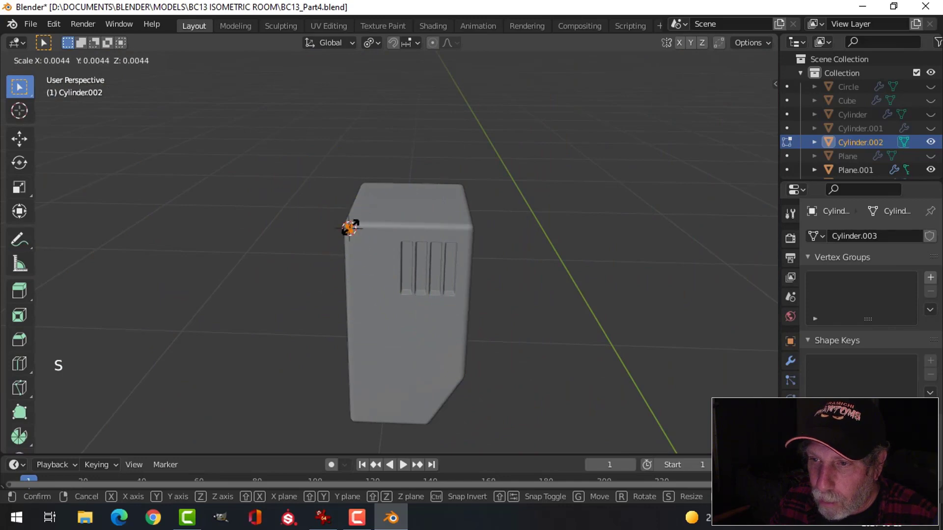
{"action": "left_click", "coordinate": [351, 227]}
Scale the cylinder's mesh down further by about 0.155 and rotate it 90° around X.
{"action": "key", "text": "KP_Decimal"}
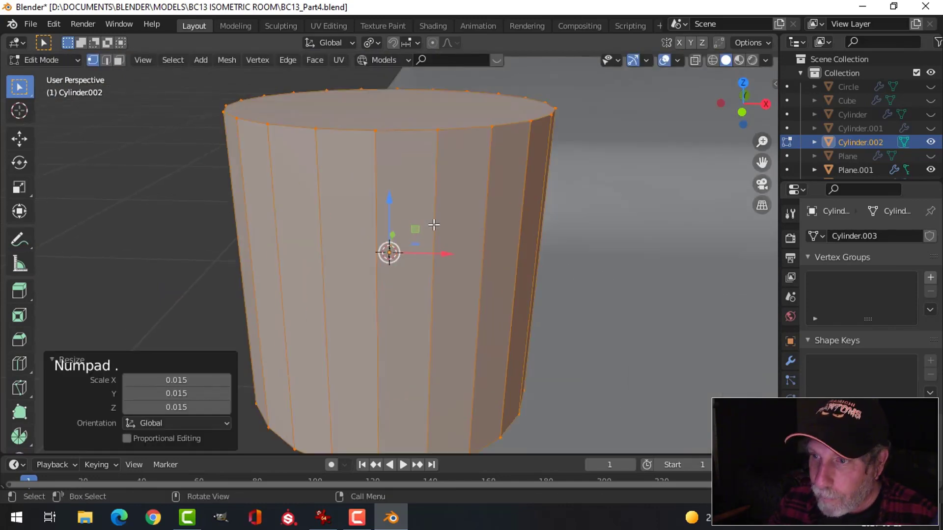
{"action": "scroll", "coordinate": [548, 225], "scroll_direction": "down", "scroll_amount": 5}
{"action": "key", "text": "s"}
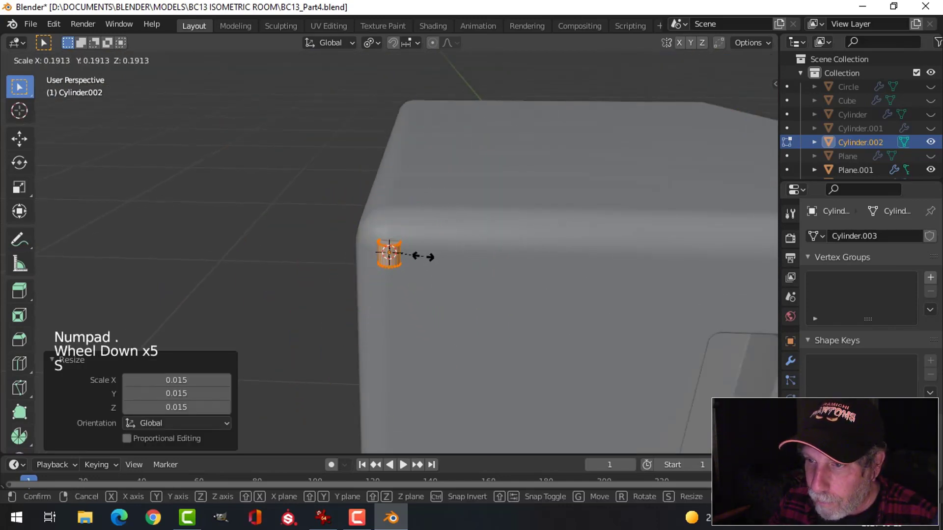
{"action": "left_click", "coordinate": [415, 259]}
{"action": "middle_click_drag", "start_coordinate": [415, 258], "coordinate": [411, 263]}
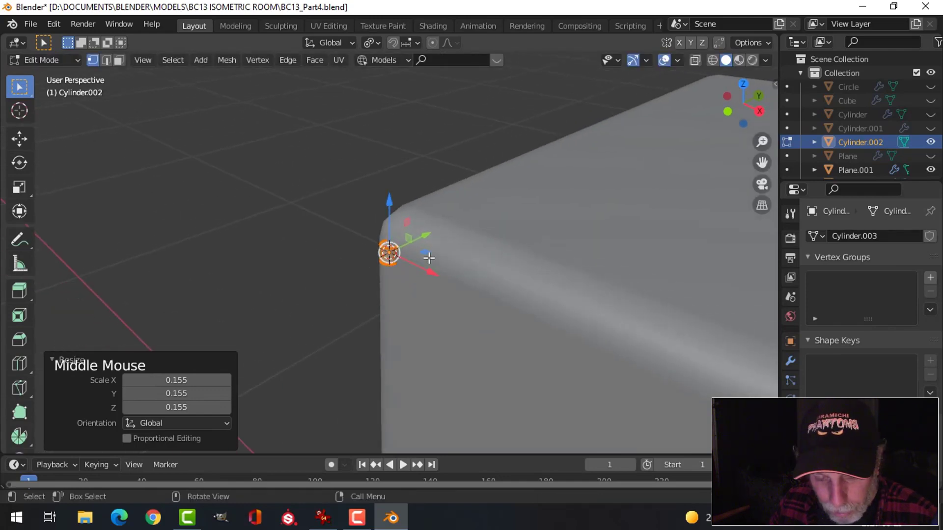
{"action": "type", "text": "rx90"}
{"action": "key", "text": "Return"}
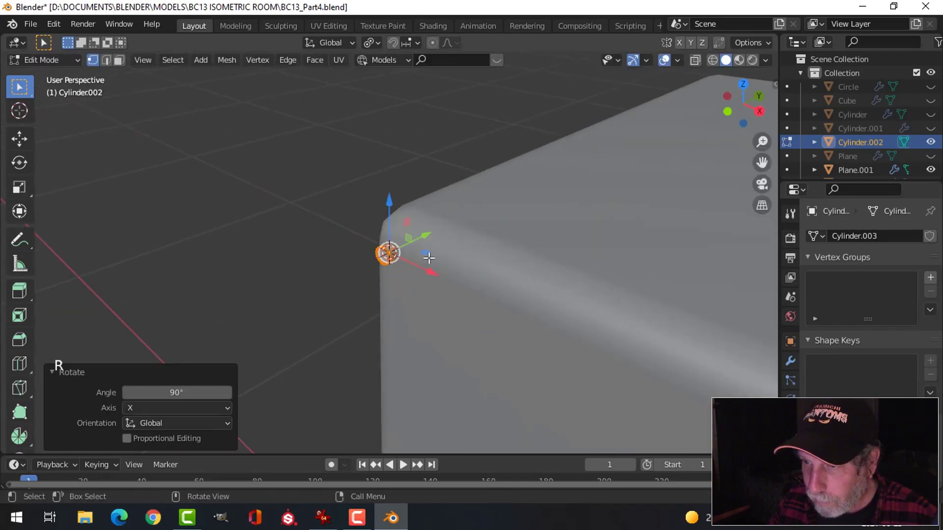
Move the cylinder about 0.0043 m right and 0.0035 m down in front view, just inside the box's upper-left front corner.
{"action": "key", "text": "KP_1"}
{"action": "key", "text": "g"}
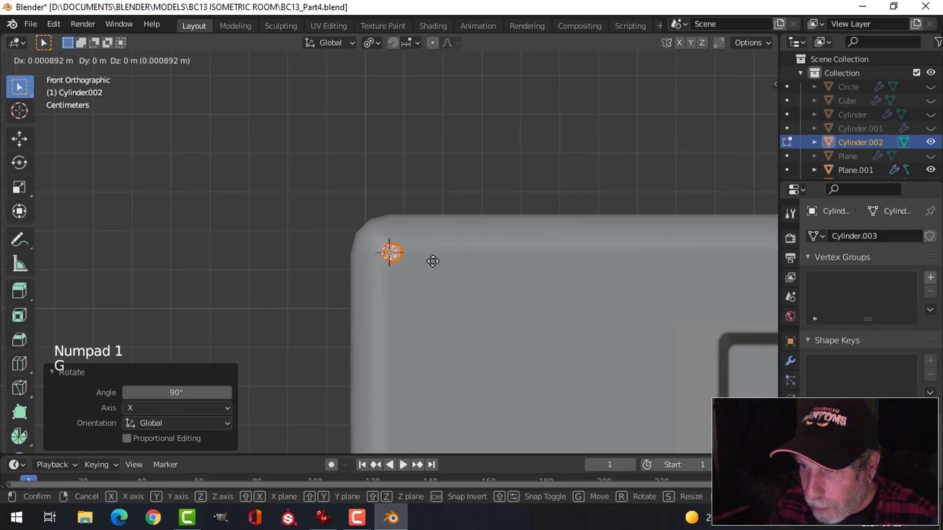
{"action": "left_click", "coordinate": [445, 274]}
{"action": "scroll", "coordinate": [495, 265], "scroll_direction": "up", "scroll_amount": 3}
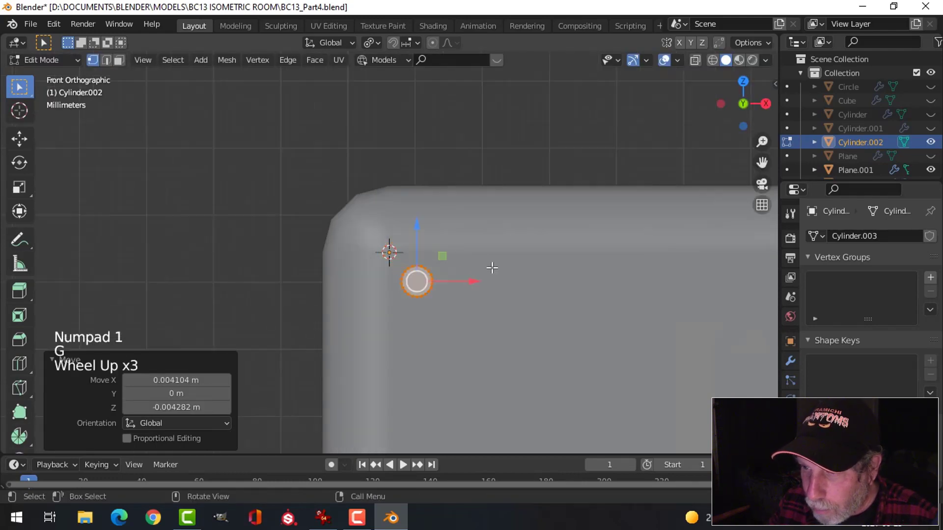
{"action": "key", "text": "g"}
{"action": "left_click", "coordinate": [493, 262]}
{"action": "scroll", "coordinate": [510, 263], "scroll_direction": "down", "scroll_amount": 7}
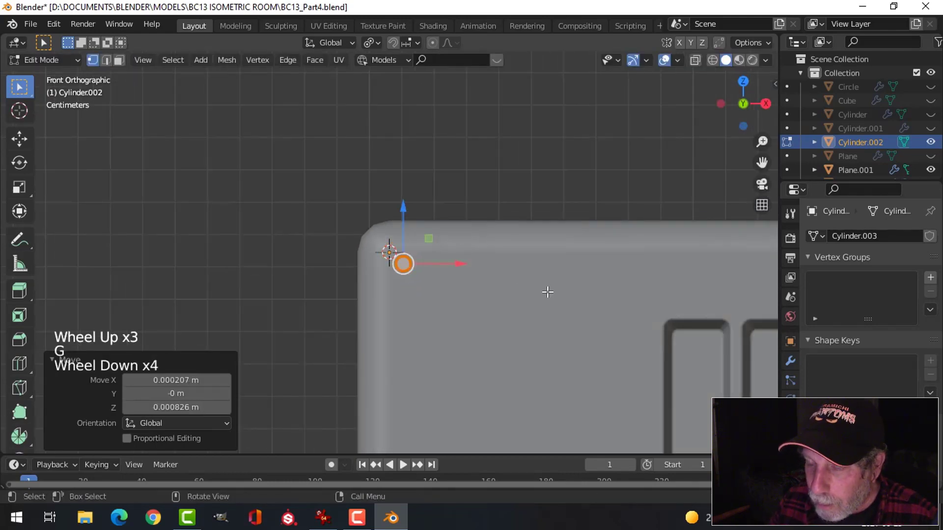
Examine how deep the small cylinder sits in the box's rounded upper-left front corner, including in wireframe shading.
{"action": "middle_click_drag", "start_coordinate": [547, 288], "coordinate": [364, 297], "text": "shift"}
{"action": "scroll", "coordinate": [362, 255], "scroll_direction": "up", "scroll_amount": 4}
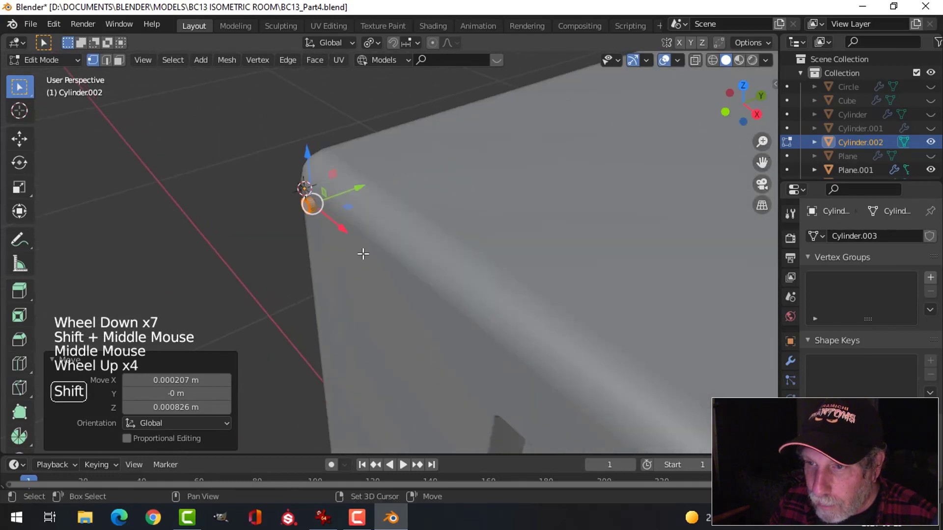
{"action": "middle_click_drag", "start_coordinate": [362, 255], "coordinate": [383, 284], "text": "shift"}
{"action": "scroll", "coordinate": [390, 331], "scroll_direction": "up", "scroll_amount": 4}
{"action": "scroll", "coordinate": [390, 330], "scroll_direction": "up", "scroll_amount": 2}
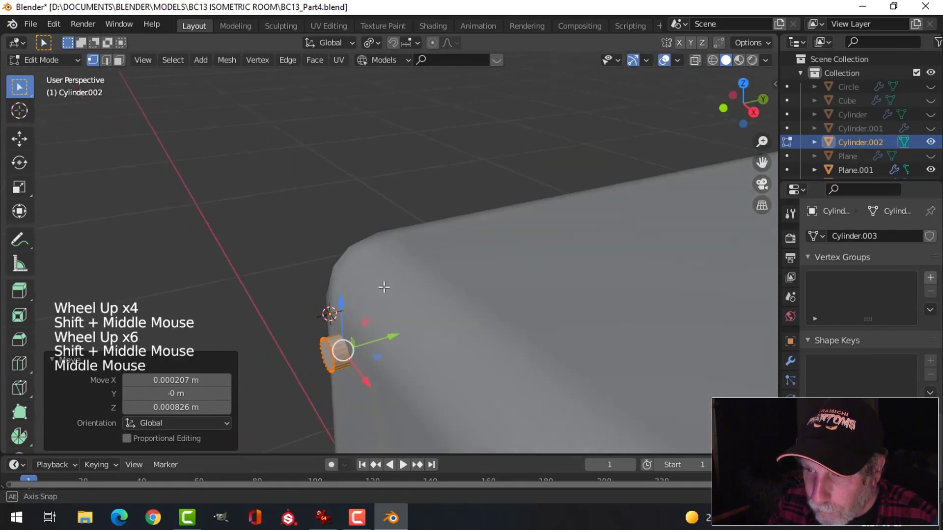
{"action": "mouse_move", "coordinate": [408, 353]}
{"action": "middle_mouse_down", "text": "shift"}
{"action": "mouse_move", "coordinate": [311, 264]}
{"action": "mouse_move", "coordinate": [326, 277]}
{"action": "middle_mouse_up", "text": "shift"}
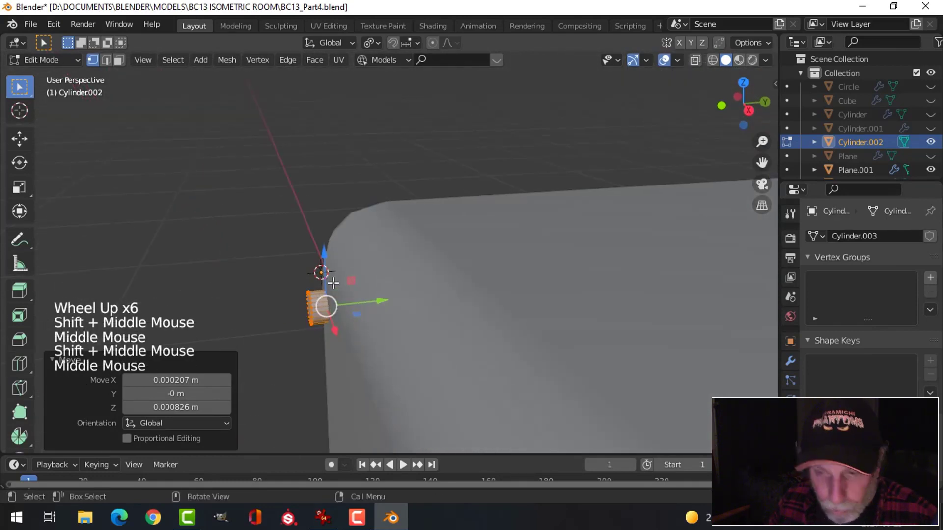
{"action": "key", "text": "z"}
{"action": "mouse_move", "coordinate": [381, 328]}
{"action": "middle_mouse_down"}
{"action": "mouse_move", "coordinate": [402, 360]}
{"action": "mouse_move", "coordinate": [419, 352]}
{"action": "mouse_move", "coordinate": [396, 335]}
{"action": "middle_mouse_up"}
{"action": "key", "text": "z"}
Return to Object Mode and place a duplicate of the cylinder about 0.182 m along X, at the box's upper-right front corner.
{"action": "scroll", "coordinate": [375, 339], "scroll_direction": "down", "scroll_amount": 3}
{"action": "key", "text": "Tab"}
{"action": "scroll", "coordinate": [381, 349], "scroll_direction": "down", "scroll_amount": 3}
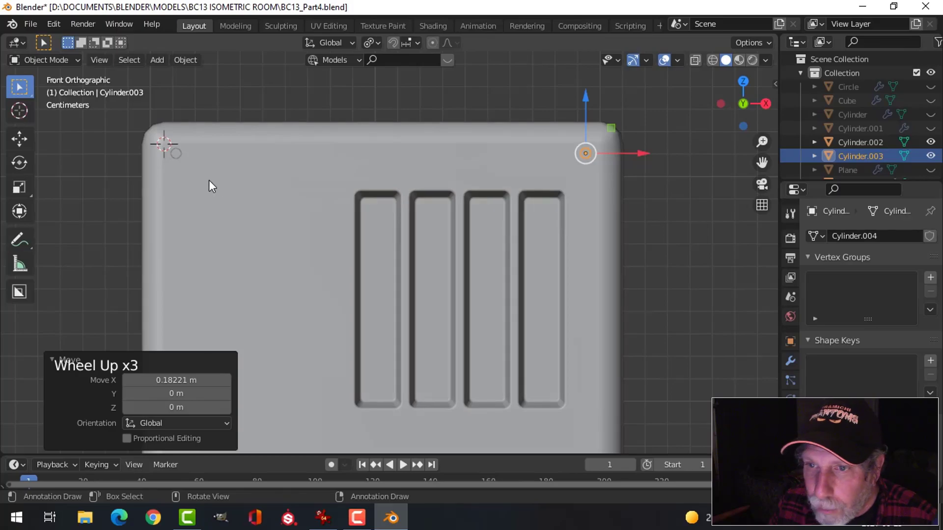
Select both corner cylinders, scale their meshes up in place by about 1.406 in Edit Mode and lower them about 0.0028 m.
{"action": "left_click", "coordinate": [176, 154], "text": "shift"}
{"action": "scroll", "coordinate": [308, 221], "scroll_direction": "down", "scroll_amount": 3}
{"action": "middle_click_drag", "start_coordinate": [308, 221], "coordinate": [388, 213], "text": "shift"}
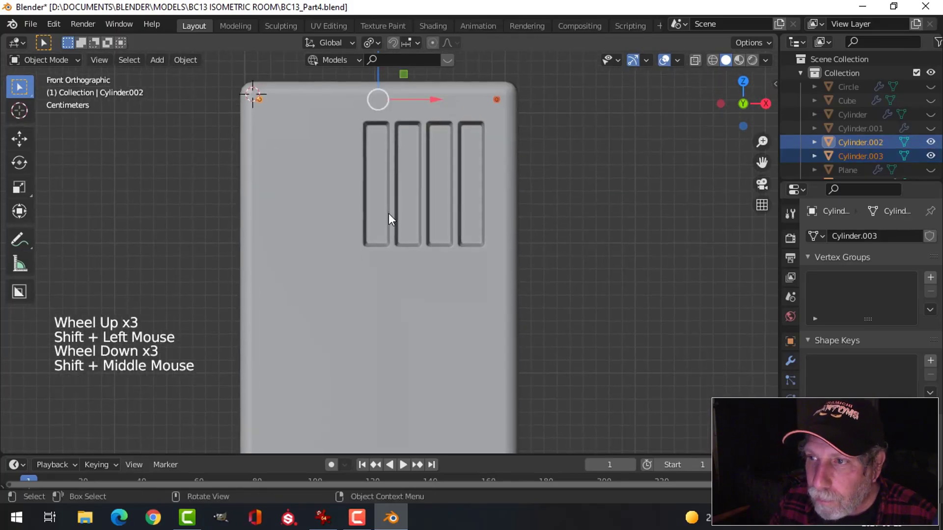
{"action": "scroll", "coordinate": [388, 216], "scroll_direction": "down", "scroll_amount": 1}
{"action": "scroll", "coordinate": [383, 246], "scroll_direction": "up", "scroll_amount": 4}
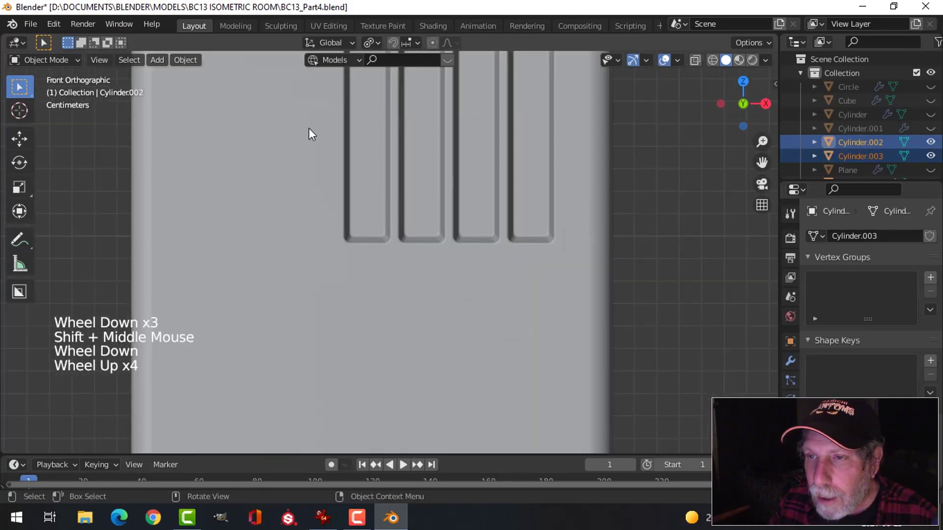
{"action": "middle_click_drag", "start_coordinate": [309, 133], "coordinate": [388, 312], "text": "shift"}
{"action": "scroll", "coordinate": [387, 311], "scroll_direction": "up", "scroll_amount": 3}
{"action": "middle_click_drag", "start_coordinate": [226, 155], "coordinate": [239, 255], "text": "shift"}
{"action": "key", "text": "s"}
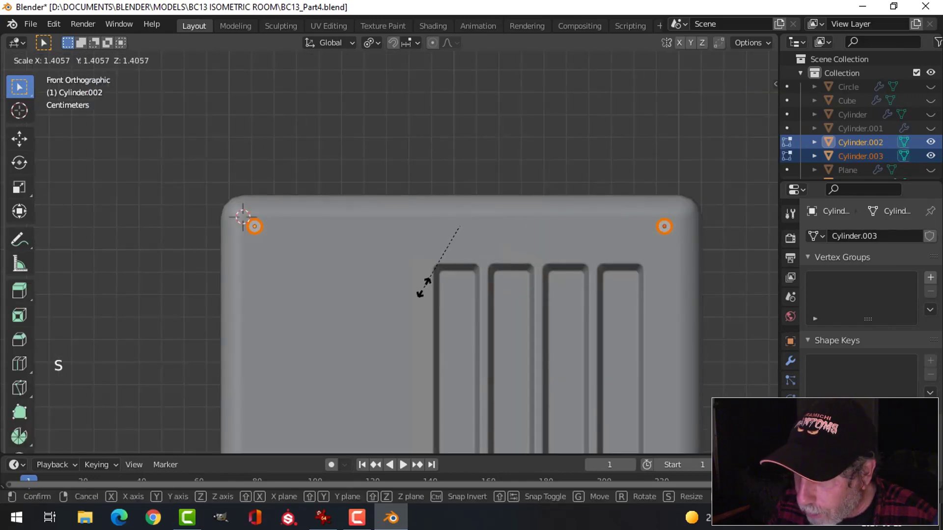
{"action": "left_click", "coordinate": [423, 288]}
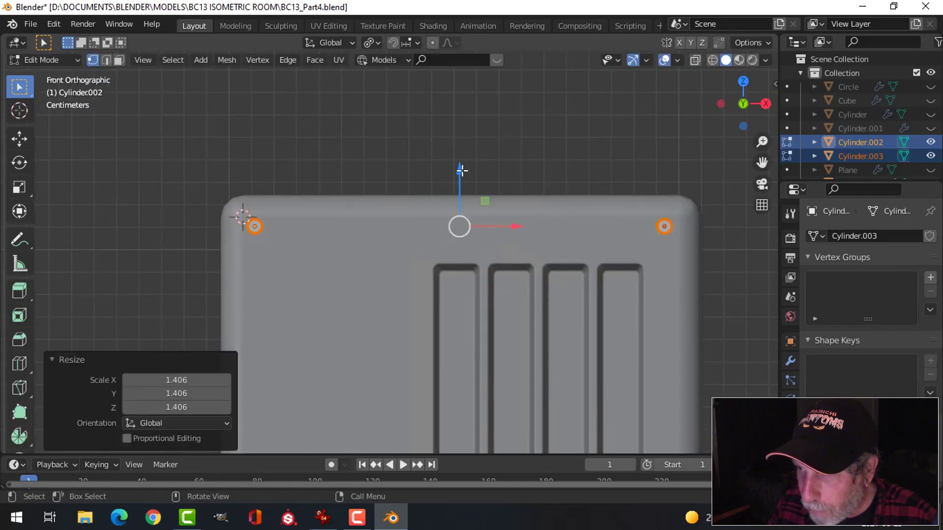
{"action": "left_click_drag", "start_coordinate": [462, 170], "coordinate": [462, 180]}
Switch to IrfanView to check the wall boxes in the reference image, and return to Blender.
{"action": "scroll", "coordinate": [505, 290], "scroll_direction": "down", "scroll_amount": 4}
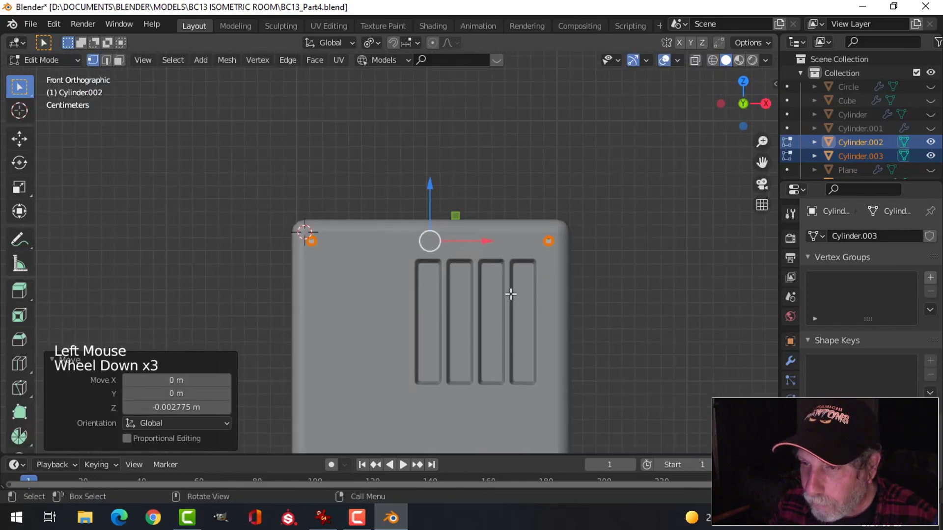
{"action": "middle_click_drag", "start_coordinate": [506, 326], "coordinate": [492, 230], "text": "shift"}
{"action": "scroll", "coordinate": [491, 230], "scroll_direction": "down", "scroll_amount": 1}
{"action": "middle_click_drag", "start_coordinate": [490, 265], "coordinate": [497, 242], "text": "shift"}
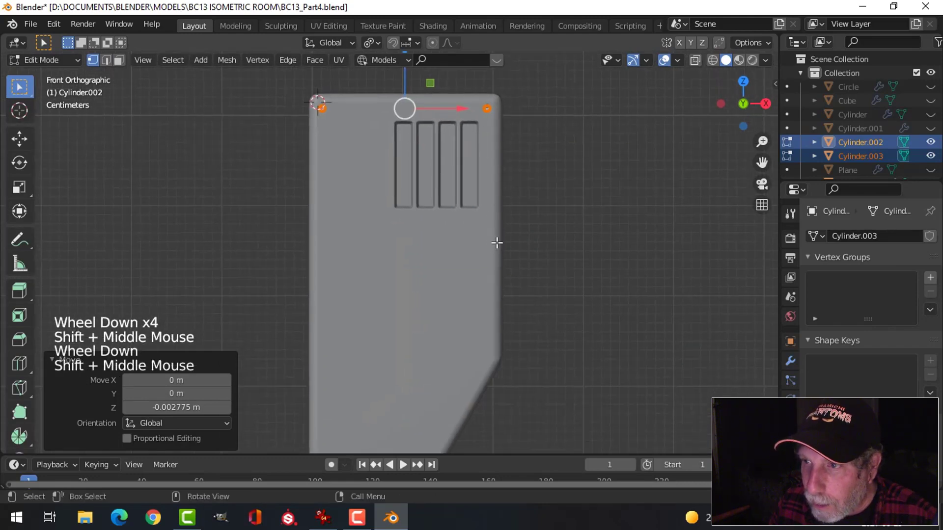
{"action": "left_click", "coordinate": [328, 511]}
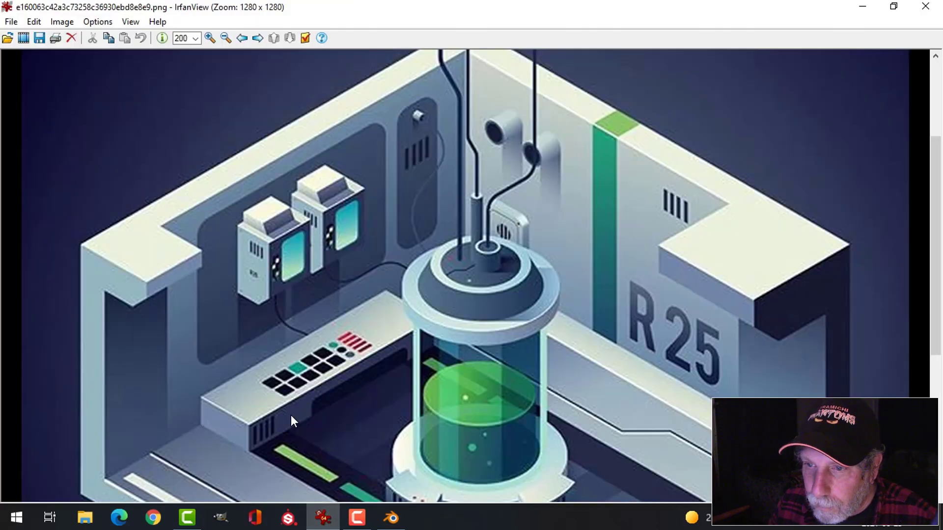
{"action": "left_click", "coordinate": [391, 518]}
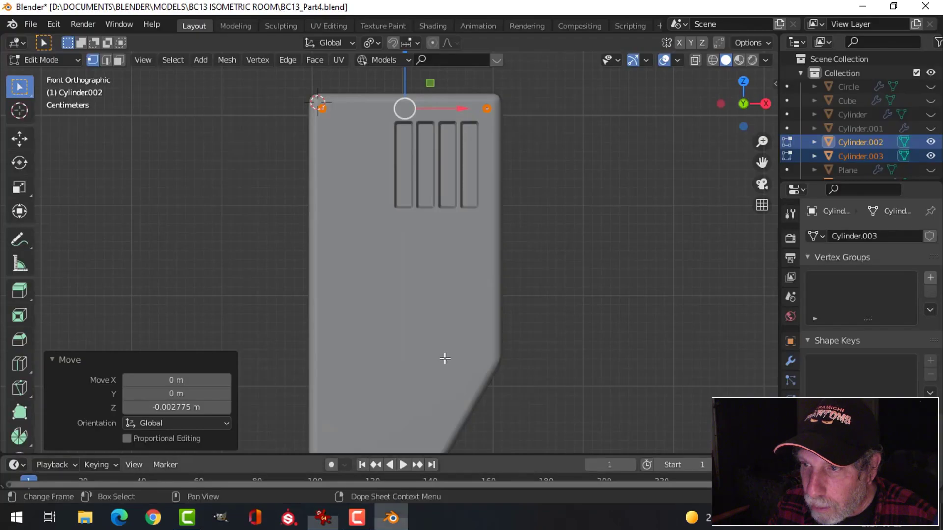
Duplicate both cylinder meshes and move the copies about 0.369 m down to the box's lower edge.
{"action": "scroll", "coordinate": [455, 237], "scroll_direction": "down", "scroll_amount": 2}
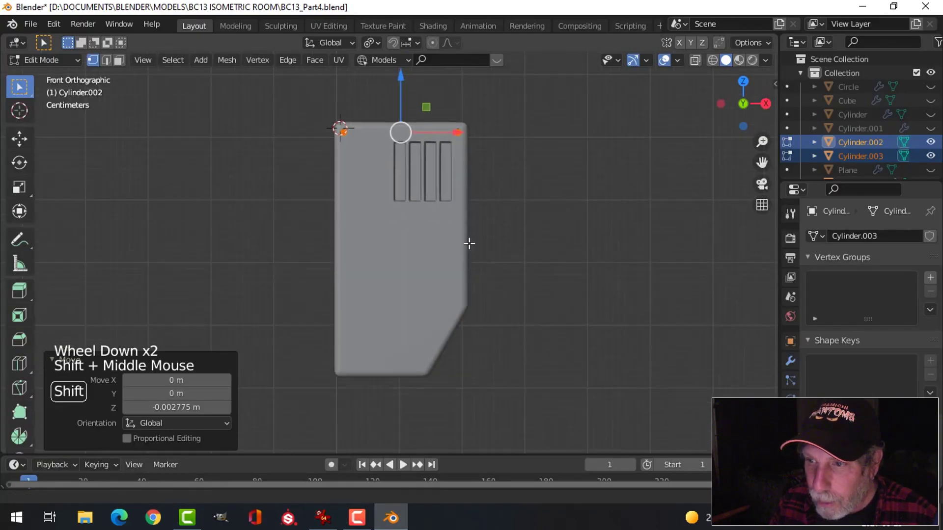
{"action": "middle_click_drag", "start_coordinate": [467, 242], "coordinate": [469, 243], "text": "shift"}
{"action": "key", "text": "shift+d"}
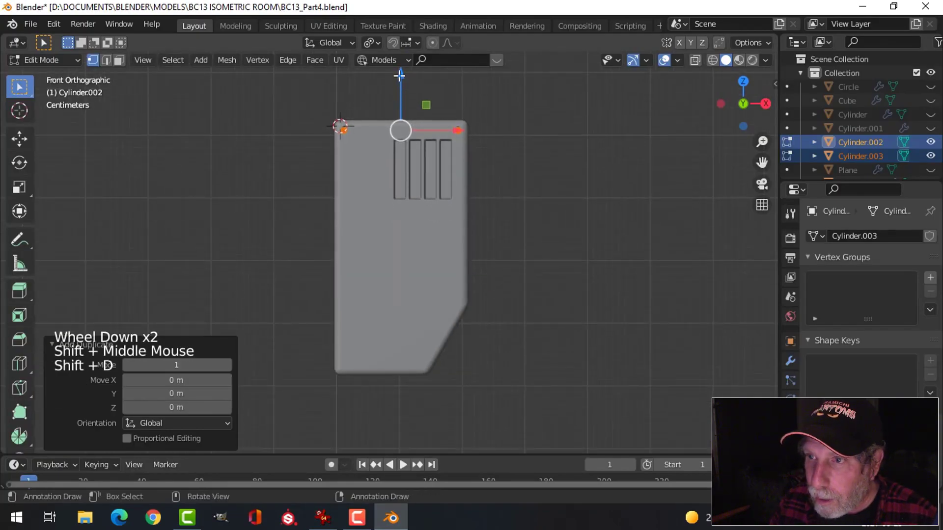
{"action": "left_click_drag", "start_coordinate": [399, 75], "coordinate": [431, 312]}
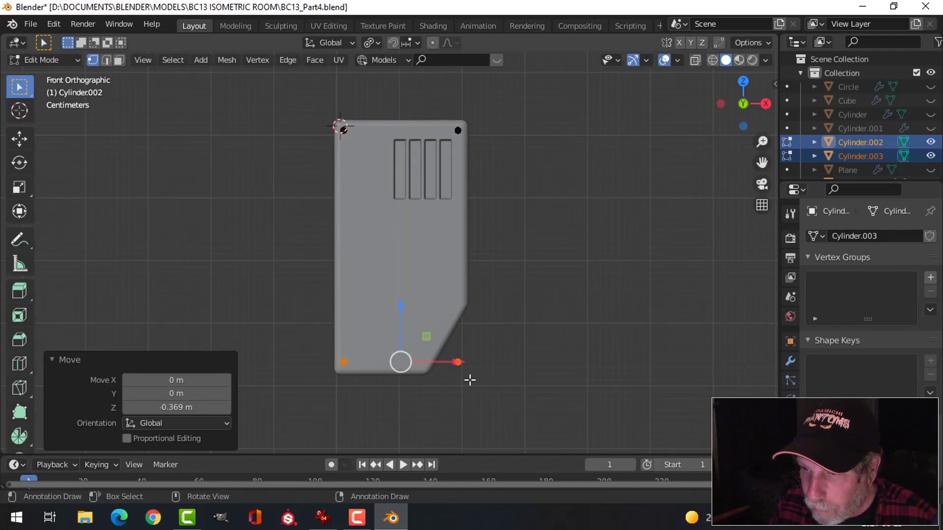
Select only the whole lower-right cylinder copy and move it along negative X until it sits inside the slanted lower corner.
{"action": "scroll", "coordinate": [470, 380], "scroll_direction": "up", "scroll_amount": 4}
{"action": "middle_click_drag", "start_coordinate": [455, 354], "coordinate": [459, 216], "text": "shift"}
{"action": "middle_click_drag", "start_coordinate": [518, 315], "coordinate": [419, 264], "text": "shift"}
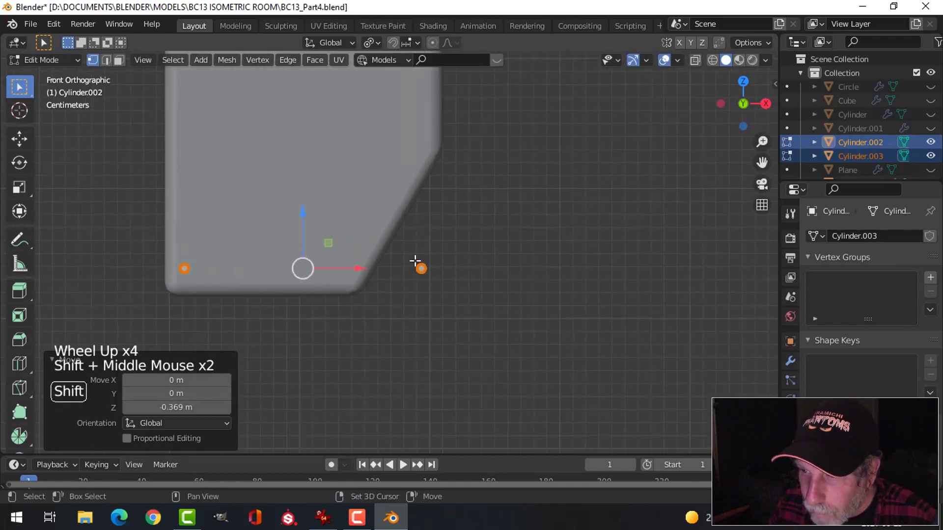
{"action": "left_click", "coordinate": [420, 269]}
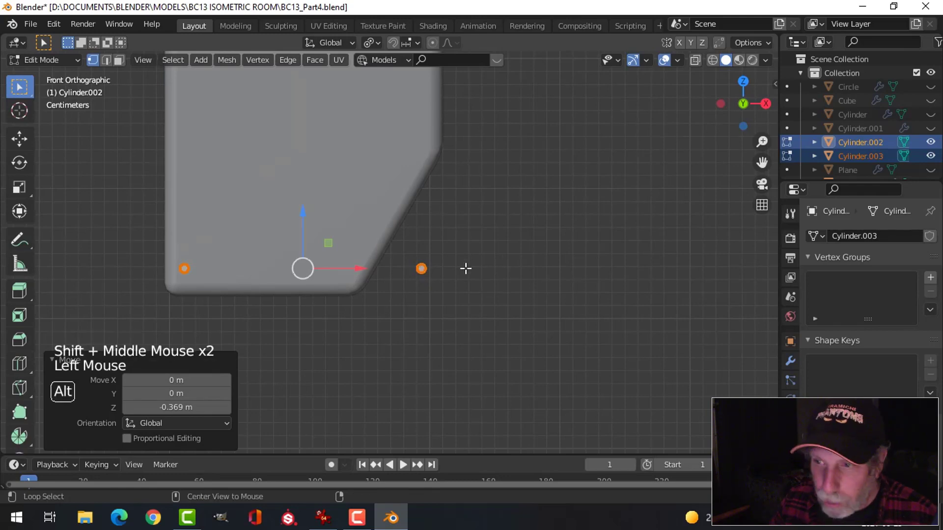
{"action": "key", "text": "alt+a"}
{"action": "left_click", "coordinate": [421, 269]}
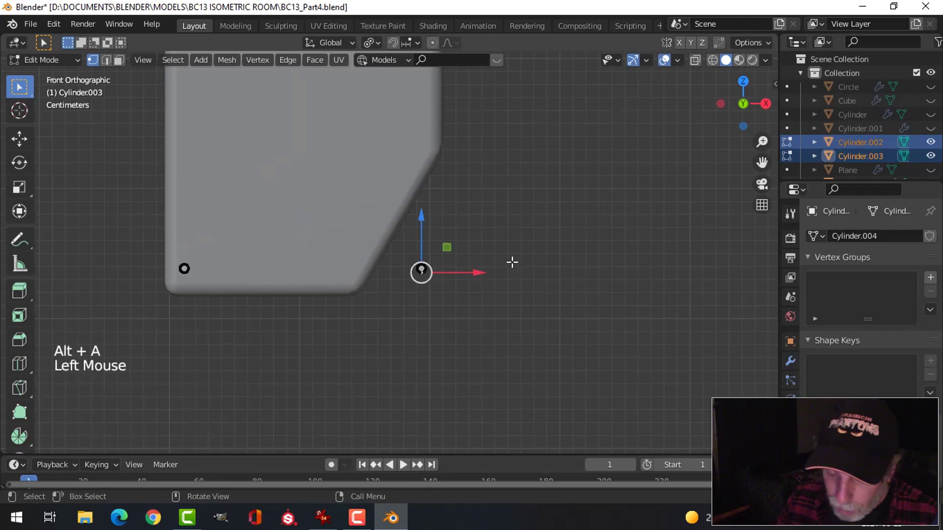
{"action": "key", "text": "ctrl+l"}
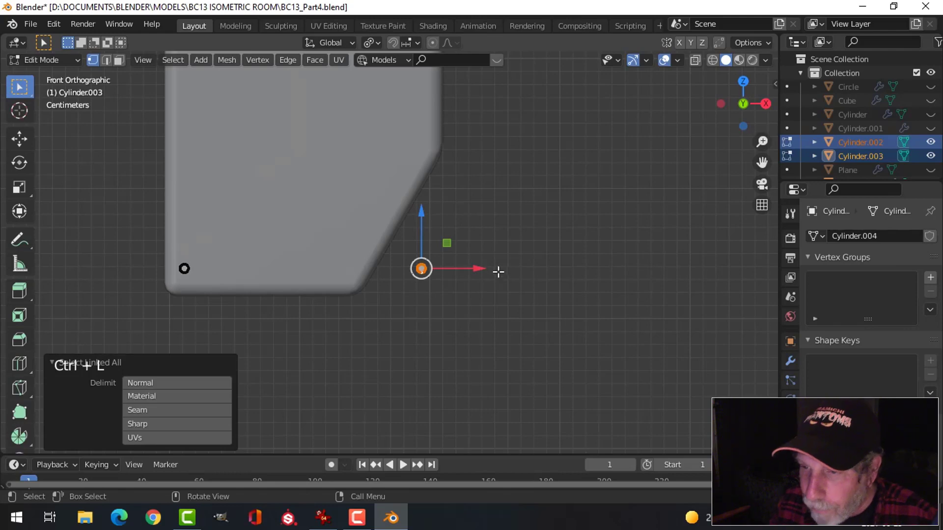
{"action": "left_click_drag", "start_coordinate": [478, 268], "coordinate": [400, 283]}
Check the placement of the corner cylinders on the box's front face, return to Object Mode and deselect everything.
{"action": "left_click", "coordinate": [185, 269], "text": "shift"}
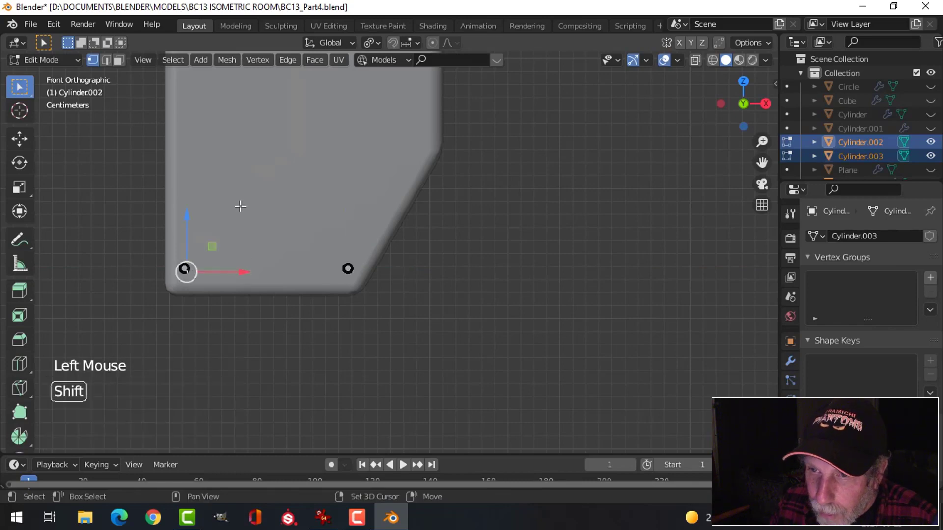
{"action": "middle_click_drag", "start_coordinate": [240, 205], "coordinate": [314, 332], "text": "shift"}
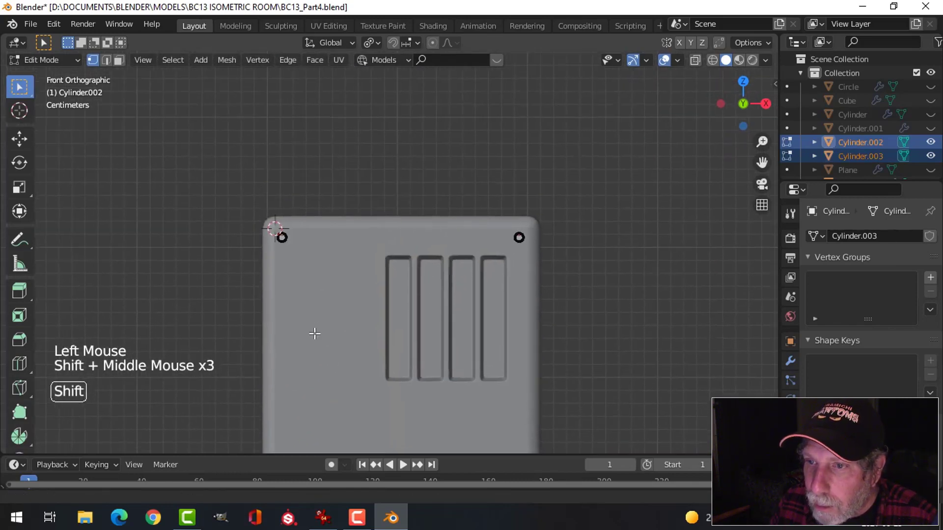
{"action": "scroll", "coordinate": [311, 310], "scroll_direction": "up", "scroll_amount": 5}
{"action": "scroll", "coordinate": [558, 326], "scroll_direction": "down", "scroll_amount": 4}
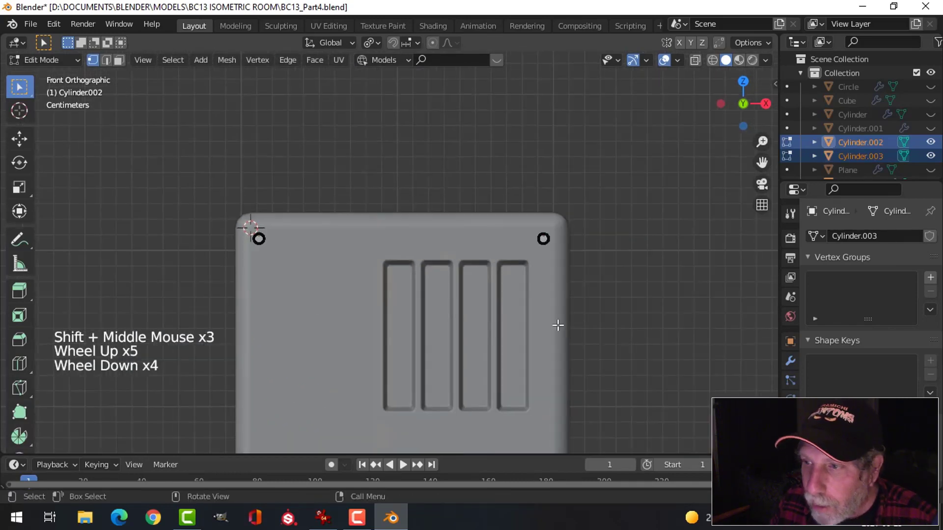
{"action": "key", "text": "Tab"}
{"action": "middle_click_drag", "start_coordinate": [558, 326], "coordinate": [457, 314]}
{"action": "scroll", "coordinate": [456, 314], "scroll_direction": "down", "scroll_amount": 2}
{"action": "middle_click_drag", "start_coordinate": [457, 314], "coordinate": [450, 279], "text": "shift"}
{"action": "key", "text": "alt+a"}
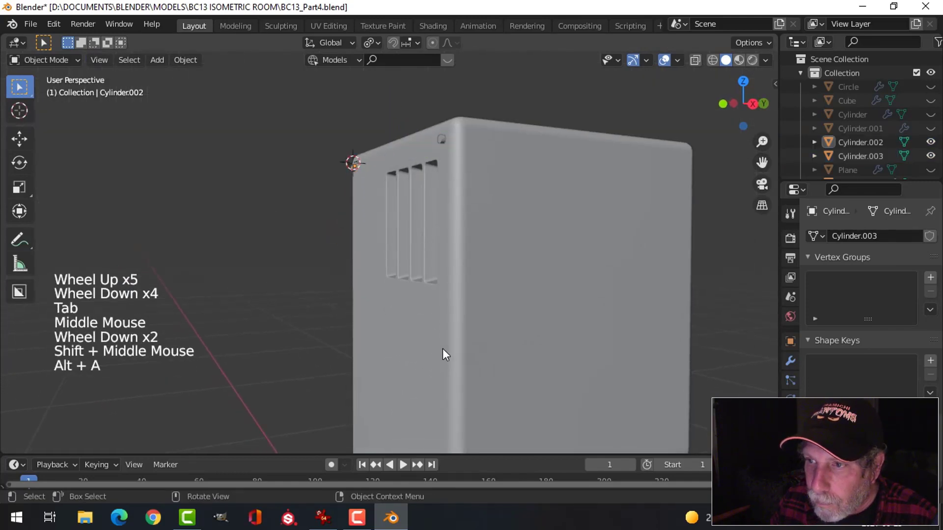
Select both cylinder objects and join them into one object.
{"action": "middle_click_drag", "start_coordinate": [443, 349], "coordinate": [454, 305], "text": "shift"}
{"action": "scroll", "coordinate": [459, 309], "scroll_direction": "down", "scroll_amount": 1}
{"action": "scroll", "coordinate": [417, 286], "scroll_direction": "up", "scroll_amount": 3}
{"action": "left_click", "coordinate": [455, 222]}
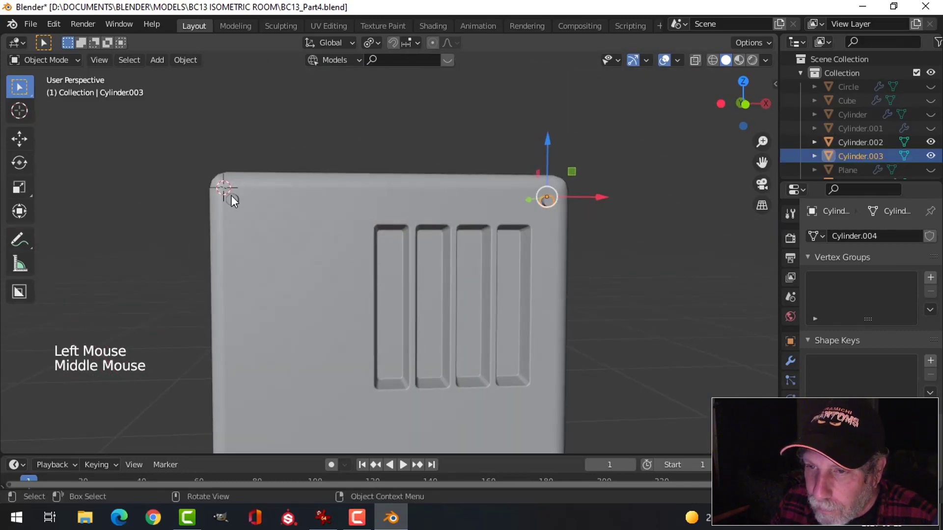
{"action": "left_click", "coordinate": [233, 197], "text": "shift"}
{"action": "scroll", "coordinate": [343, 280], "scroll_direction": "down", "scroll_amount": 2}
{"action": "middle_click_drag", "start_coordinate": [342, 280], "coordinate": [313, 267], "text": "shift"}
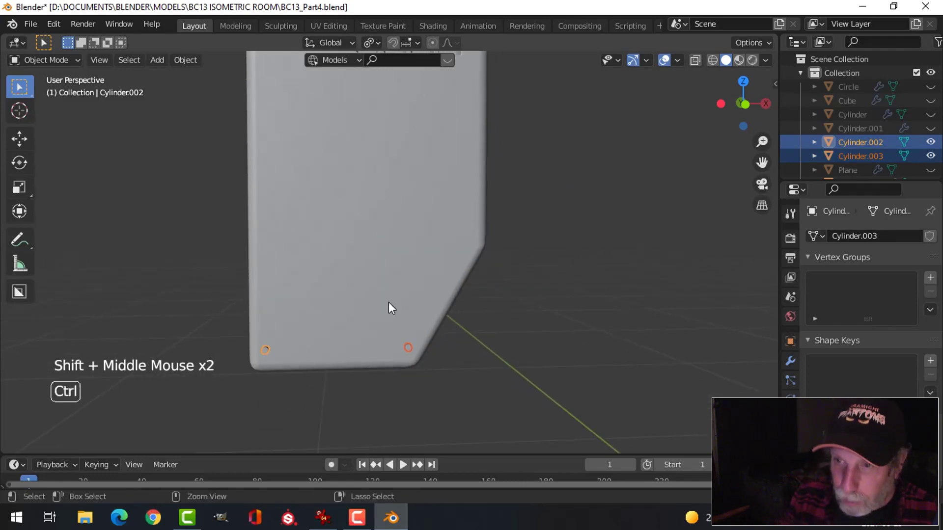
{"action": "key", "text": "ctrl+j"}
Scale all the joined cylinders' meshes up in place by about 1.183 in Edit Mode and return to Object Mode.
{"action": "key", "text": "Tab"}
{"action": "key", "text": "a"}
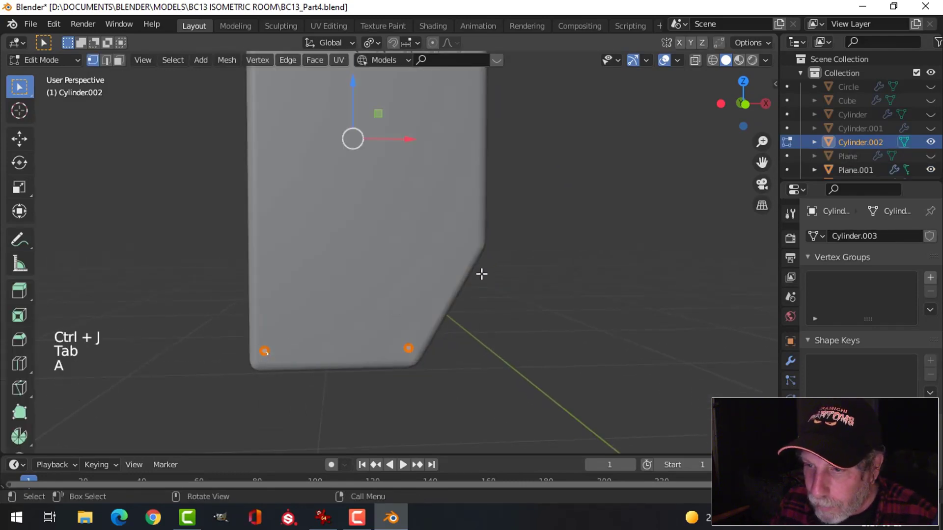
{"action": "key", "text": "s"}
{"action": "left_click", "coordinate": [523, 280]}
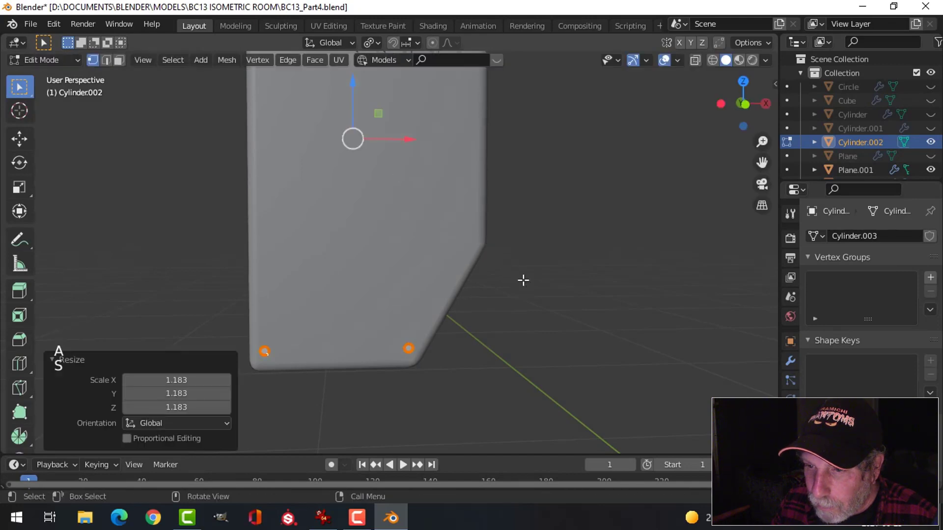
{"action": "middle_click_drag", "start_coordinate": [396, 297], "coordinate": [370, 423], "text": "shift"}
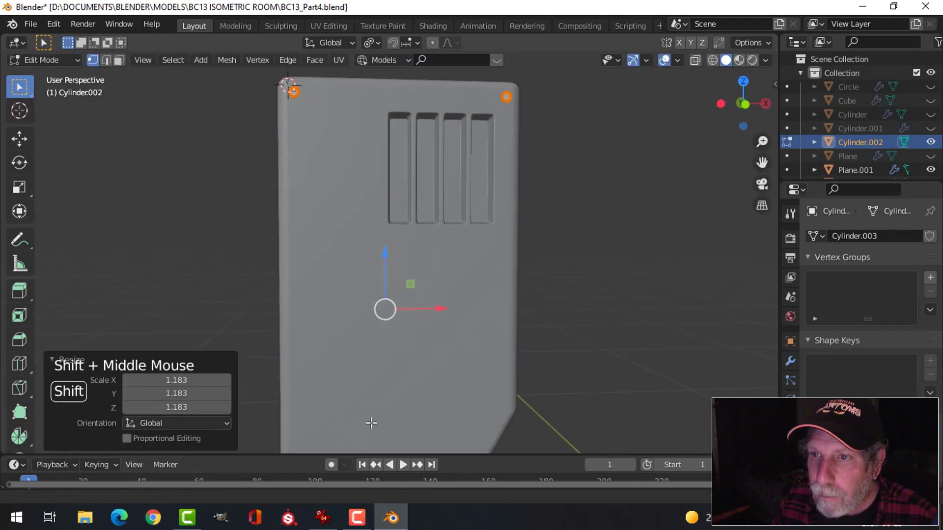
{"action": "key", "text": "Tab"}
Deselect everything and check the normals of the box and cylinders by briefly showing the Face Orientation overlay.
{"action": "middle_click_drag", "start_coordinate": [493, 349], "coordinate": [432, 322]}
{"action": "key", "text": "alt+a"}
{"action": "left_click", "coordinate": [678, 60]}
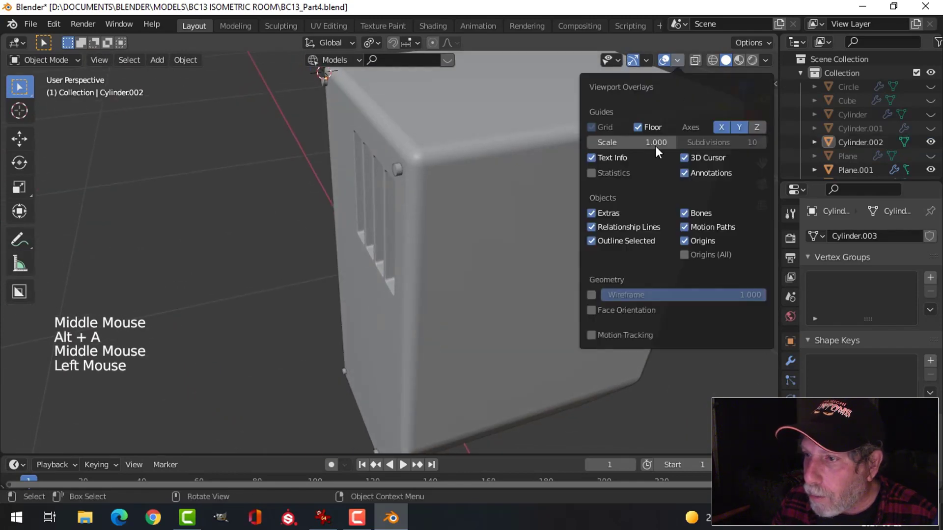
{"action": "left_click", "coordinate": [619, 310]}
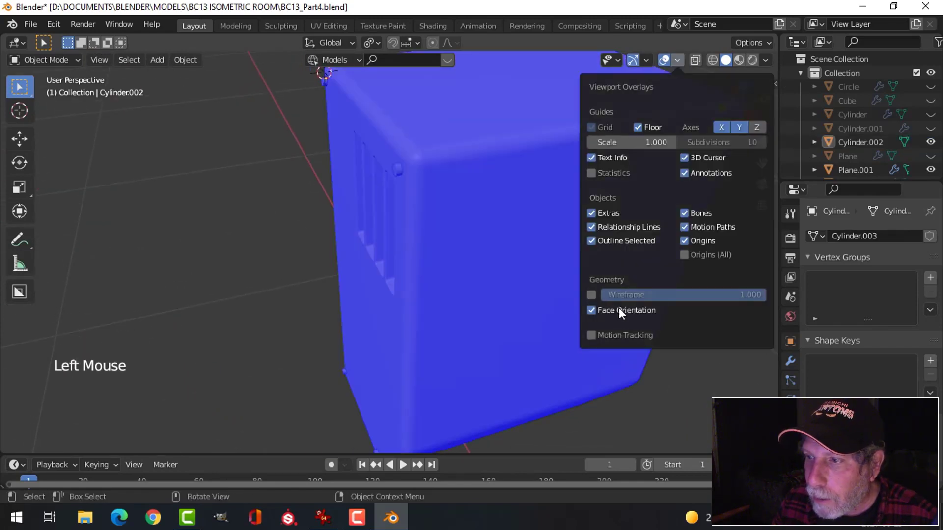
{"action": "left_click", "coordinate": [619, 308]}
Add a Boolean modifier in Difference mode to the box, using the joined corner cylinders as its object.
{"action": "middle_click_drag", "start_coordinate": [387, 269], "coordinate": [436, 293]}
{"action": "scroll", "coordinate": [492, 240], "scroll_direction": "up", "scroll_amount": 2}
{"action": "left_click", "coordinate": [462, 218]}
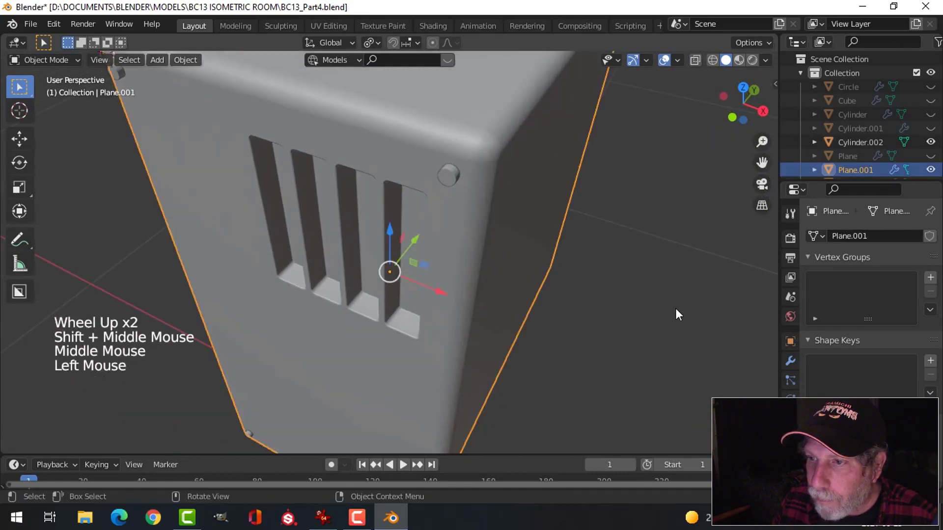
{"action": "middle_click_drag", "start_coordinate": [676, 307], "coordinate": [811, 356]}
{"action": "scroll", "coordinate": [619, 301], "scroll_direction": "down", "scroll_amount": 2}
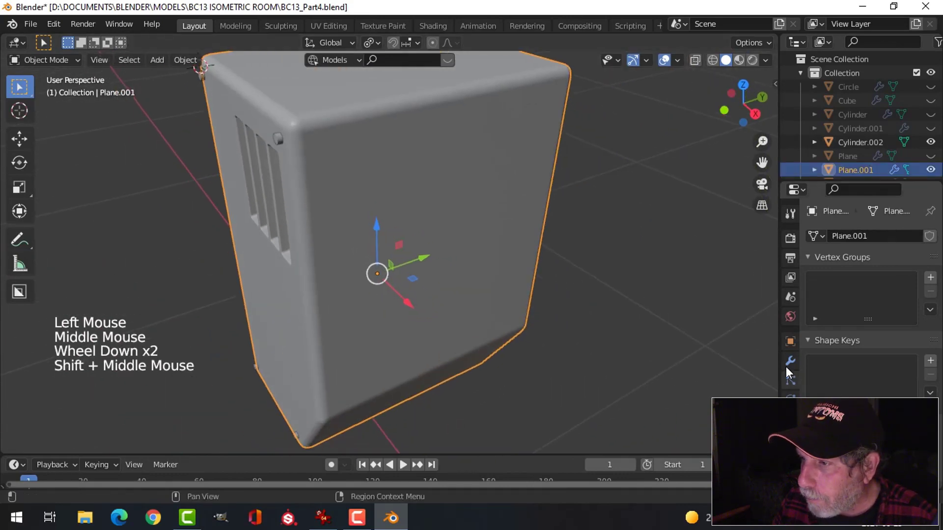
{"action": "left_click", "coordinate": [790, 361]}
{"action": "left_click", "coordinate": [845, 238]}
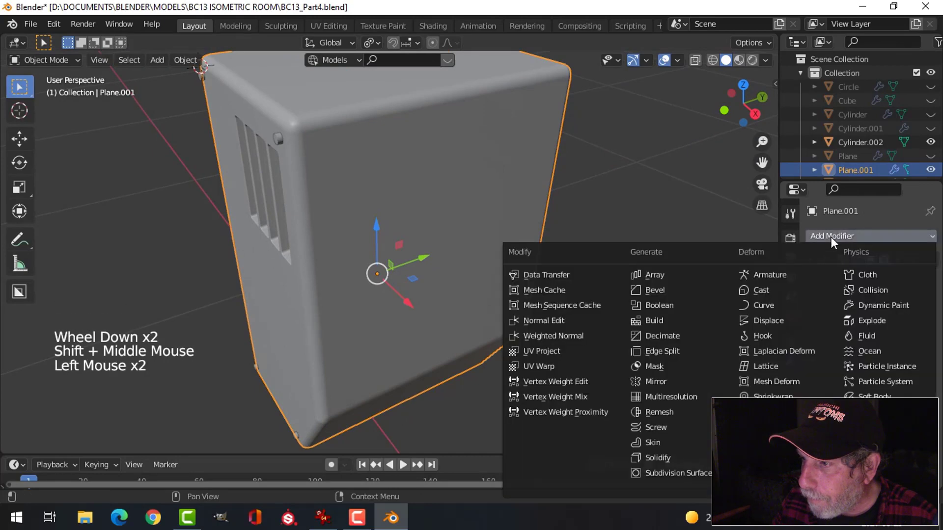
{"action": "left_click", "coordinate": [698, 302]}
{"action": "left_click", "coordinate": [913, 335]}
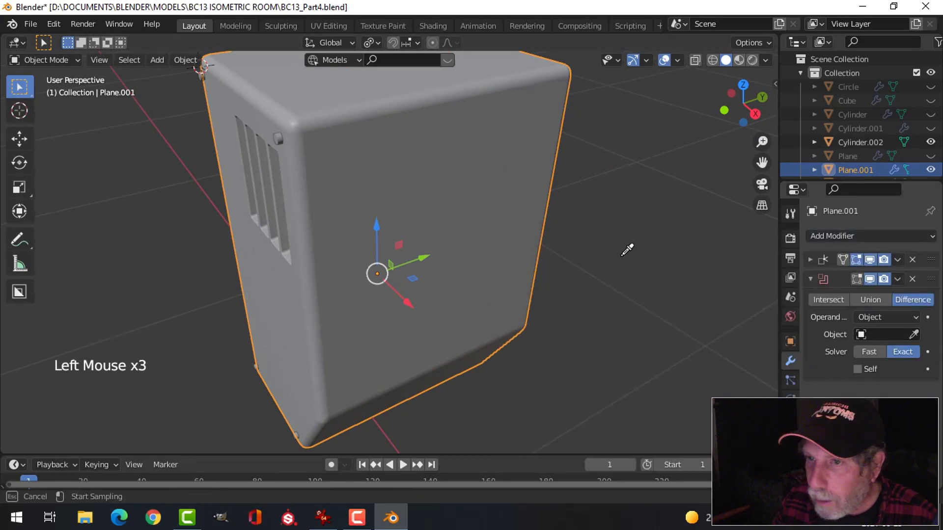
{"action": "left_click", "coordinate": [279, 141]}
{"action": "middle_click_drag", "start_coordinate": [358, 211], "coordinate": [491, 236]}
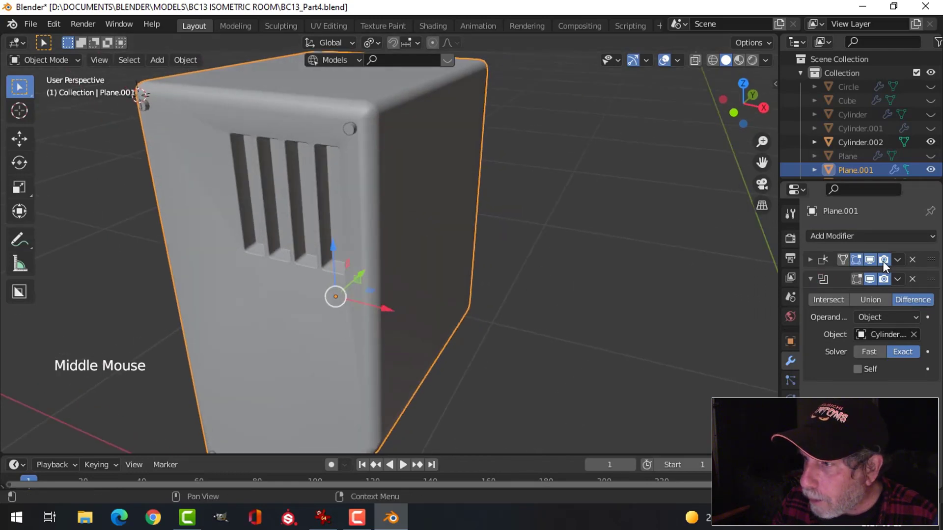
Apply the box's Boolean modifier and hide the joined corner cylinders.
{"action": "left_click", "coordinate": [897, 279]}
{"action": "left_click", "coordinate": [839, 294]}
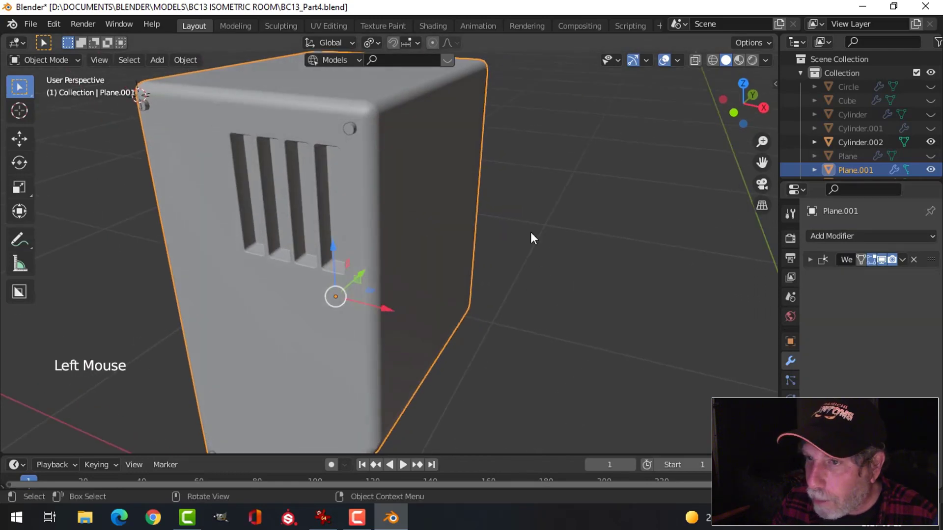
{"action": "left_click", "coordinate": [350, 128]}
{"action": "key", "text": "x"}
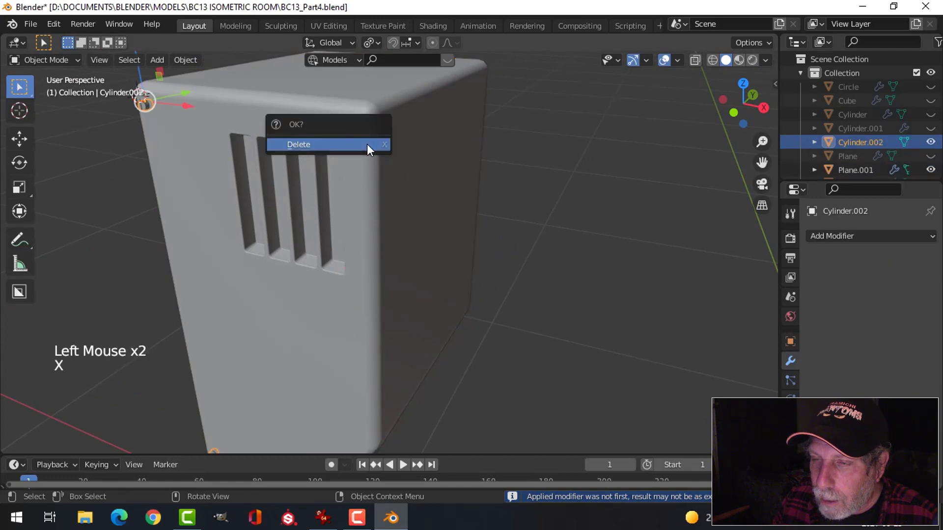
{"action": "key", "text": "h"}
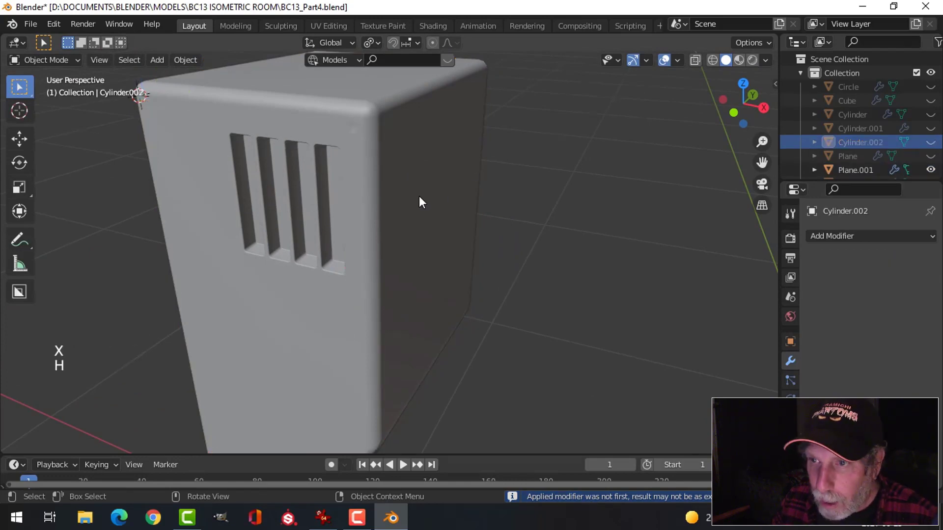
Reveal all hidden objects and delete the cutter object filling the four vent slots.
{"action": "key", "text": "alt+h"}
{"action": "key", "text": "alt+a"}
{"action": "left_click", "coordinate": [329, 184]}
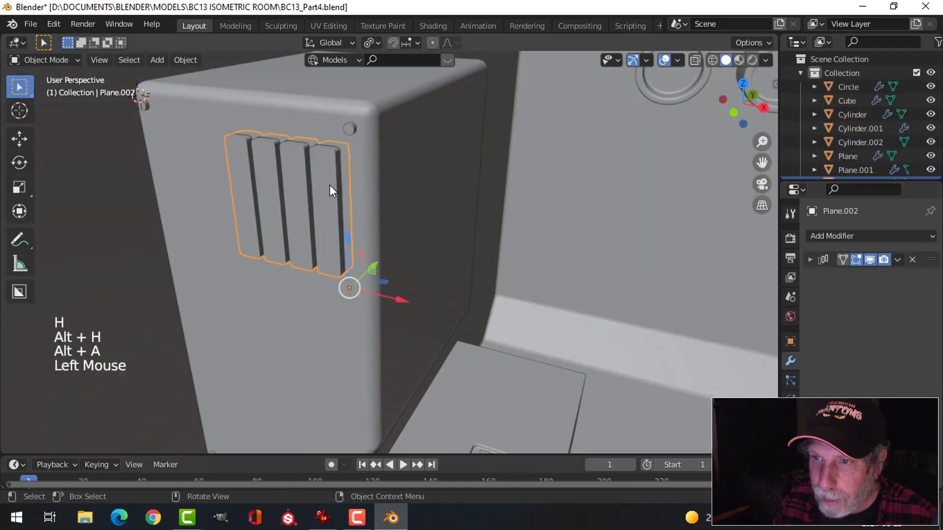
{"action": "key", "text": "x"}
{"action": "left_click", "coordinate": [367, 177]}
Isolate the box and the joined corner cylinders, and hide the cylinders so only the box is shown.
{"action": "left_click", "coordinate": [349, 127]}
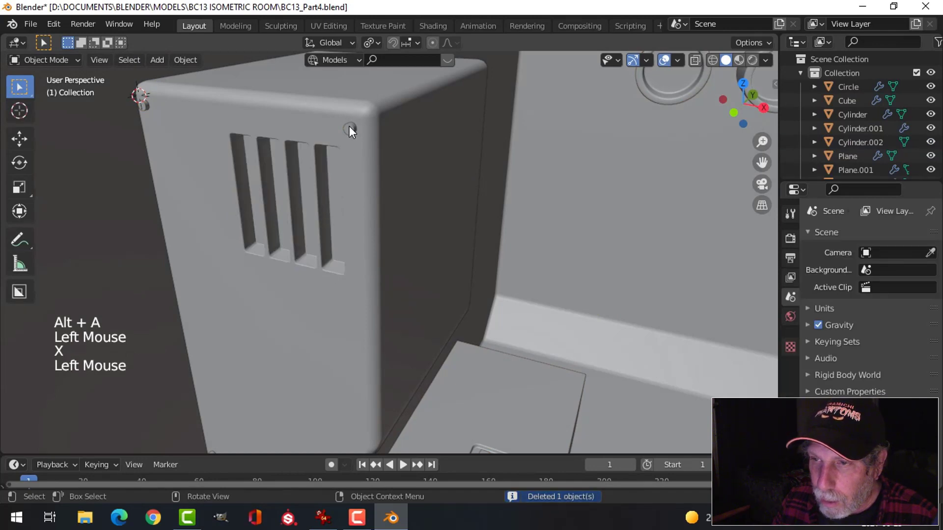
{"action": "left_click", "coordinate": [371, 166], "text": "shift"}
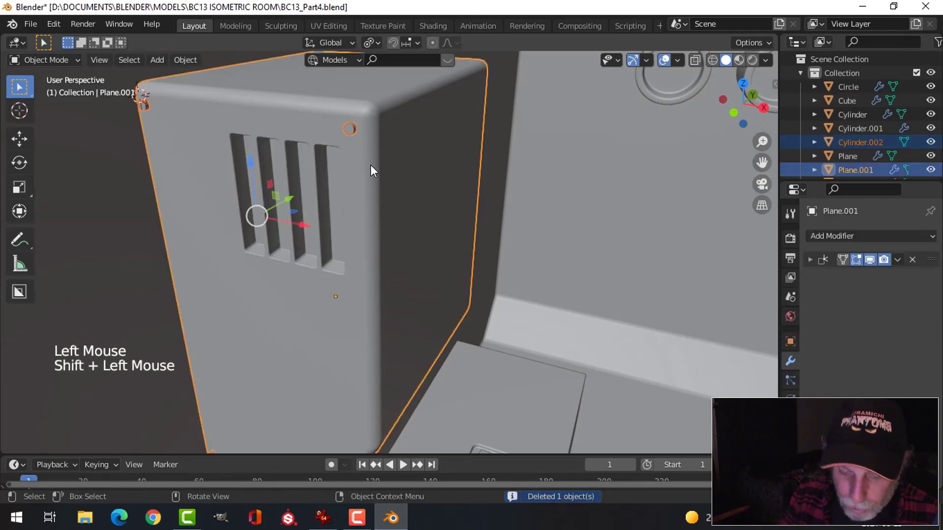
{"action": "key", "text": "shift+h"}
{"action": "left_click", "coordinate": [352, 129]}
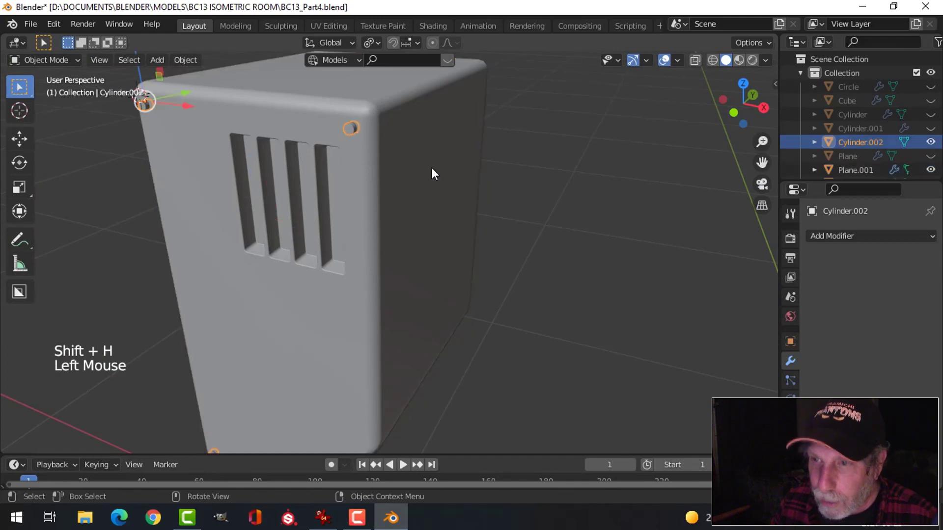
{"action": "key", "text": "h"}
In Edit Mode on the box, select the outer rim edges of the front face's upper-left corner hole.
{"action": "middle_click_drag", "start_coordinate": [350, 183], "coordinate": [380, 228]}
{"action": "scroll", "coordinate": [423, 222], "scroll_direction": "down", "scroll_amount": 2}
{"action": "left_click", "coordinate": [309, 187]}
{"action": "key", "text": "Tab"}
{"action": "scroll", "coordinate": [298, 179], "scroll_direction": "up", "scroll_amount": 2}
{"action": "scroll", "coordinate": [408, 270], "scroll_direction": "up", "scroll_amount": 1}
{"action": "key", "text": "alt+a"}
{"action": "middle_click_drag", "start_coordinate": [381, 229], "coordinate": [379, 250]}
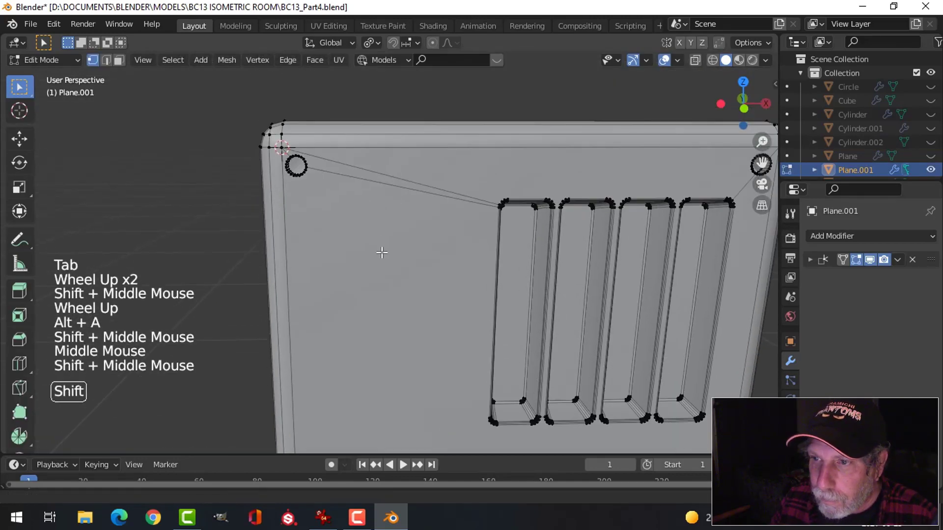
{"action": "scroll", "coordinate": [316, 207], "scroll_direction": "up", "scroll_amount": 3}
{"action": "middle_click_drag", "start_coordinate": [315, 206], "coordinate": [372, 244], "text": "shift"}
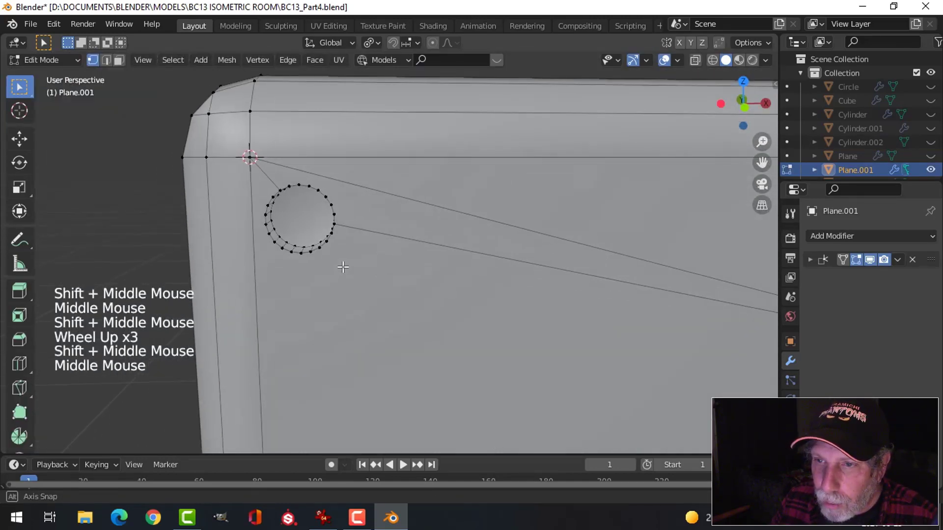
{"action": "key", "text": "2"}
{"action": "left_click", "coordinate": [332, 197], "text": "alt+shift"}
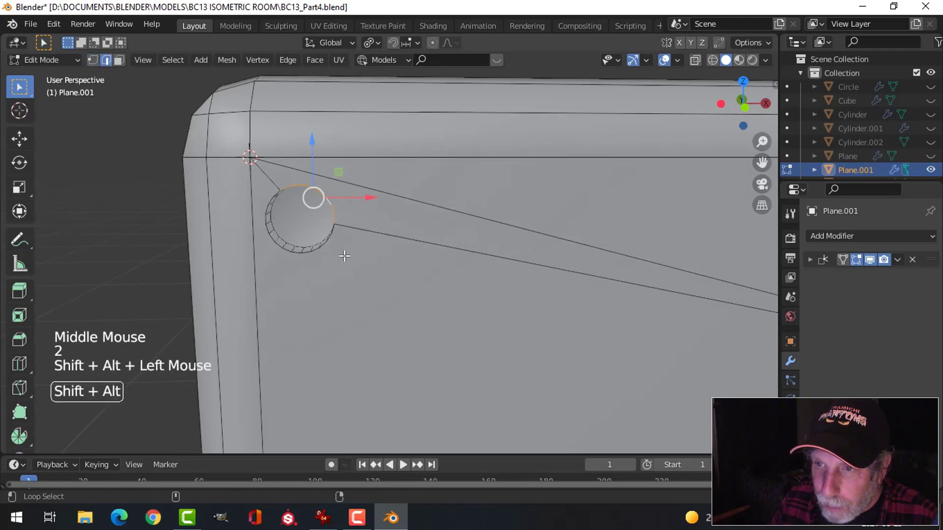
{"action": "left_click", "coordinate": [312, 253], "text": "alt+shift"}
{"action": "middle_click_drag", "start_coordinate": [319, 260], "coordinate": [380, 250]}
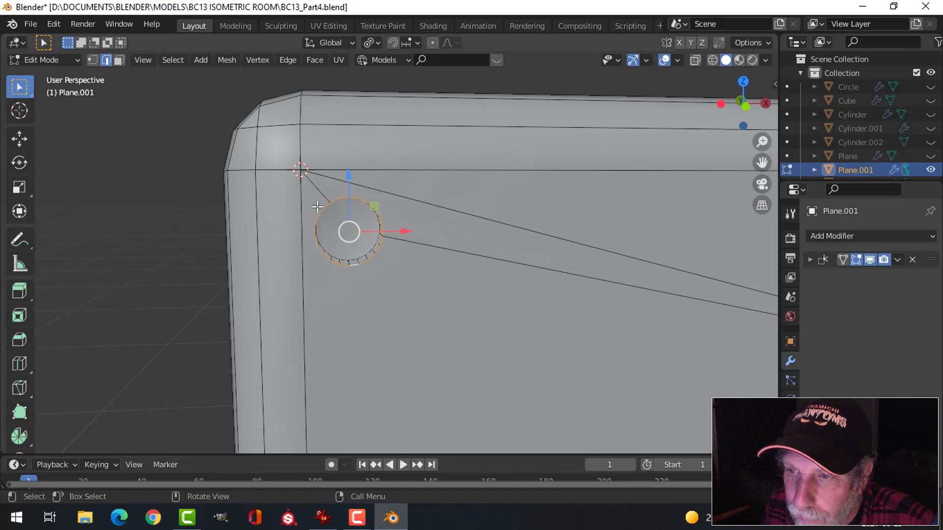
Add the upper-right hole's rim edges to the selection, excluding the diagonal edges that connect to it.
{"action": "scroll", "coordinate": [439, 277], "scroll_direction": "down", "scroll_amount": 2}
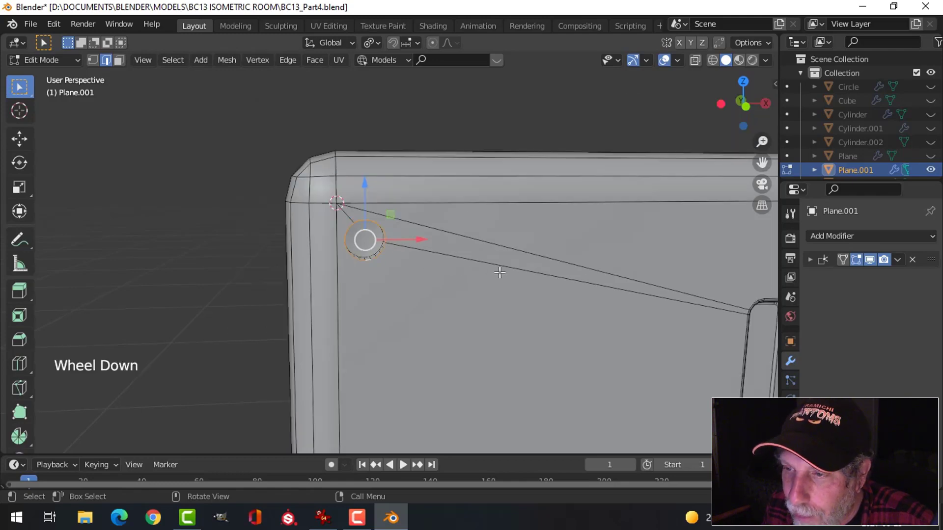
{"action": "middle_click_drag", "start_coordinate": [499, 273], "coordinate": [395, 239], "text": "shift"}
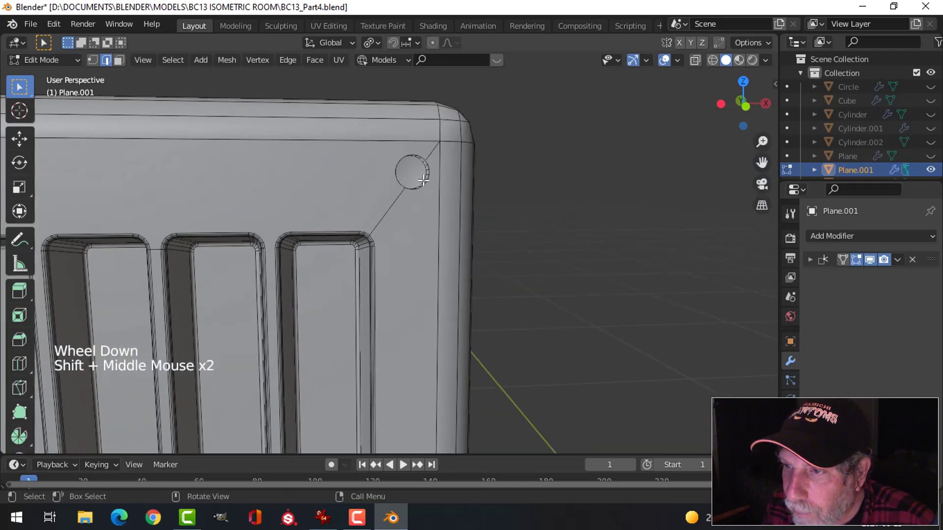
{"action": "middle_click_drag", "start_coordinate": [424, 180], "coordinate": [307, 217]}
{"action": "left_click", "coordinate": [311, 246], "text": "alt+shift"}
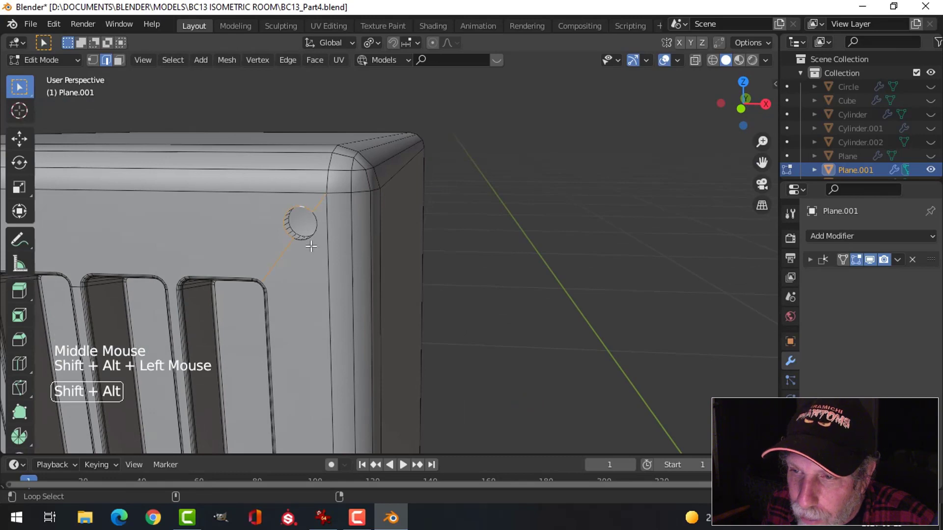
{"action": "left_click", "coordinate": [311, 243], "text": "alt+shift"}
{"action": "middle_click_drag", "start_coordinate": [311, 255], "coordinate": [357, 273], "text": "shift"}
{"action": "scroll", "coordinate": [357, 274], "scroll_direction": "up", "scroll_amount": 1}
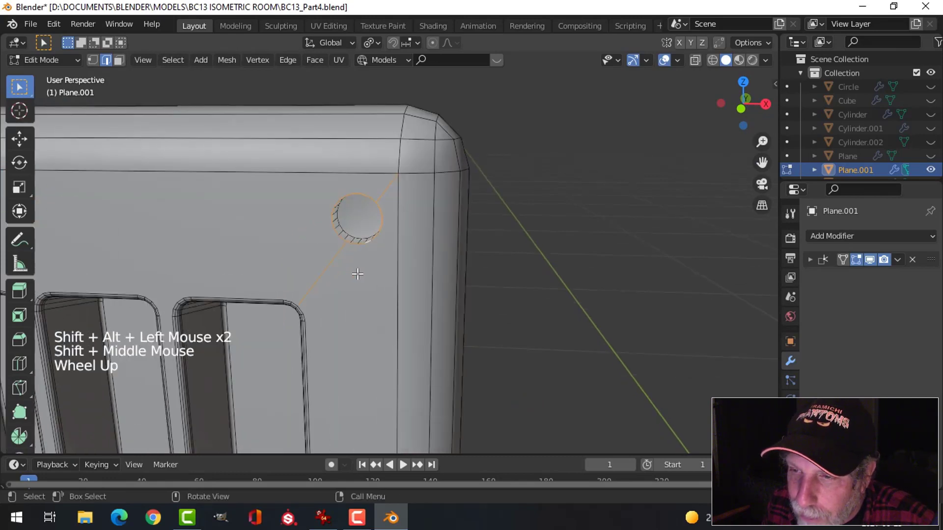
{"action": "left_click", "coordinate": [330, 265], "text": "shift"}
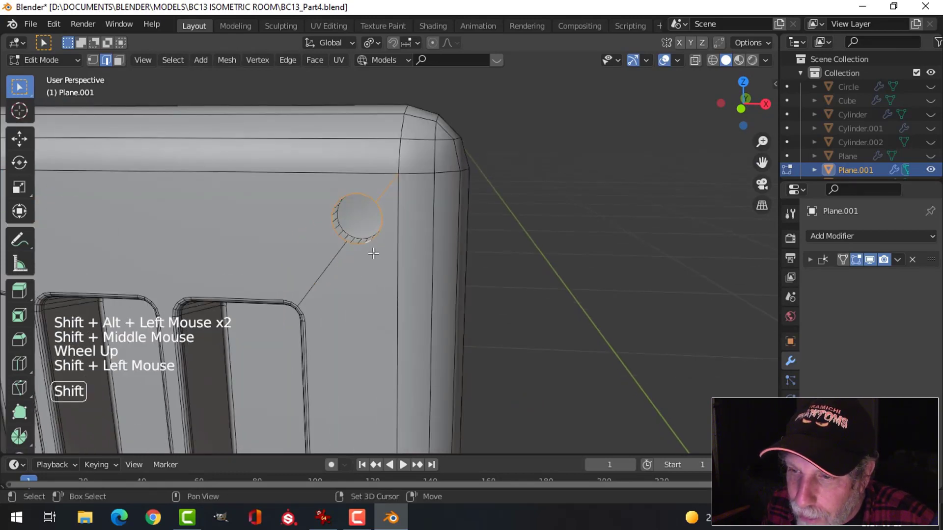
{"action": "left_click", "coordinate": [387, 188], "text": "shift"}
Add the lower-left hole's rim edges to the selection, leaving out the edge running to the box corner.
{"action": "middle_click_drag", "start_coordinate": [398, 322], "coordinate": [537, 222]}
{"action": "scroll", "coordinate": [431, 295], "scroll_direction": "down", "scroll_amount": 2}
{"action": "scroll", "coordinate": [459, 263], "scroll_direction": "down", "scroll_amount": 1}
{"action": "middle_click_drag", "start_coordinate": [362, 293], "coordinate": [445, 178], "text": "shift"}
{"action": "middle_click_drag", "start_coordinate": [340, 315], "coordinate": [402, 135], "text": "shift"}
{"action": "middle_click_drag", "start_coordinate": [368, 320], "coordinate": [302, 150], "text": "shift"}
{"action": "middle_click_drag", "start_coordinate": [299, 227], "coordinate": [304, 83], "text": "shift"}
{"action": "scroll", "coordinate": [260, 197], "scroll_direction": "up", "scroll_amount": 1}
{"action": "middle_click_drag", "start_coordinate": [255, 203], "coordinate": [318, 214], "text": "shift"}
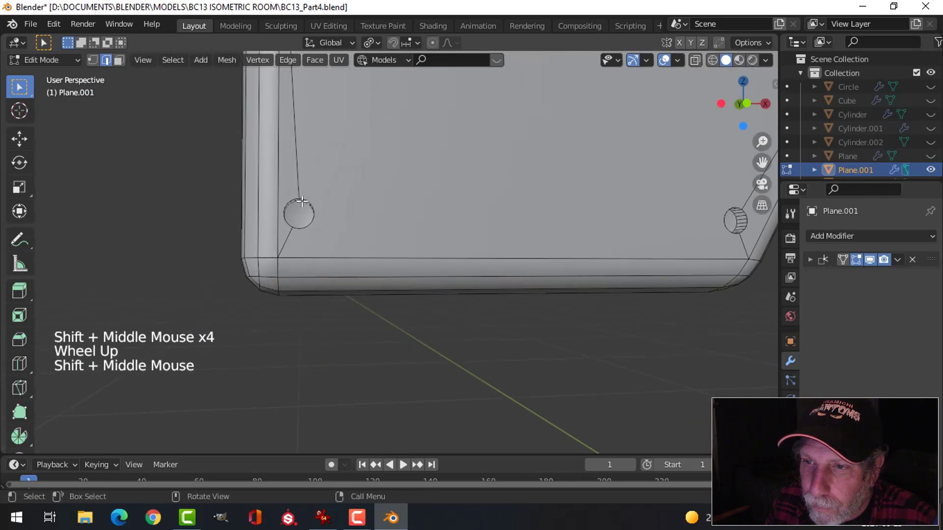
{"action": "left_click", "coordinate": [310, 197], "text": "alt+shift"}
{"action": "left_click", "coordinate": [286, 198], "text": "alt+shift"}
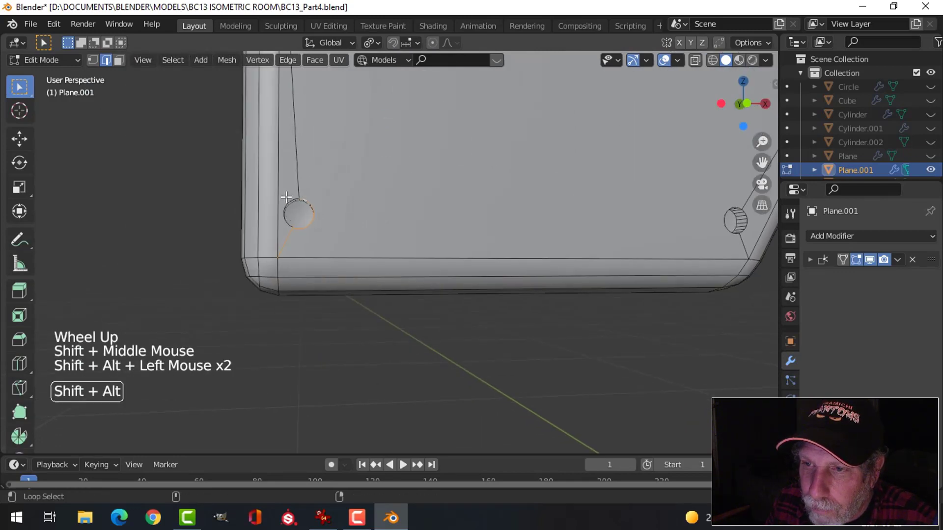
{"action": "left_click", "coordinate": [294, 247], "text": "shift"}
{"action": "scroll", "coordinate": [322, 229], "scroll_direction": "up", "scroll_amount": 3}
{"action": "middle_click_drag", "start_coordinate": [322, 230], "coordinate": [305, 243], "text": "shift"}
Add the lower-right hole's rim edges to the selection.
{"action": "scroll", "coordinate": [377, 228], "scroll_direction": "down", "scroll_amount": 2}
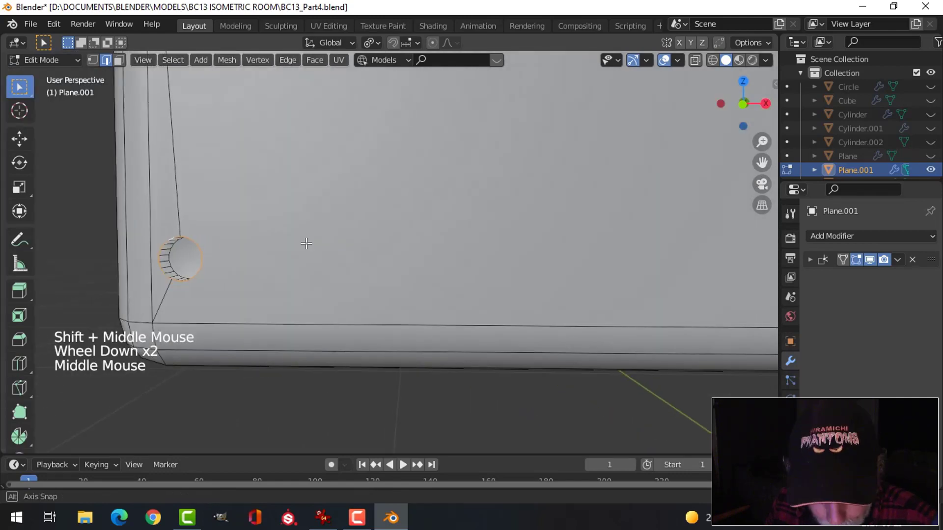
{"action": "middle_click_drag", "start_coordinate": [442, 249], "coordinate": [340, 246], "text": "shift"}
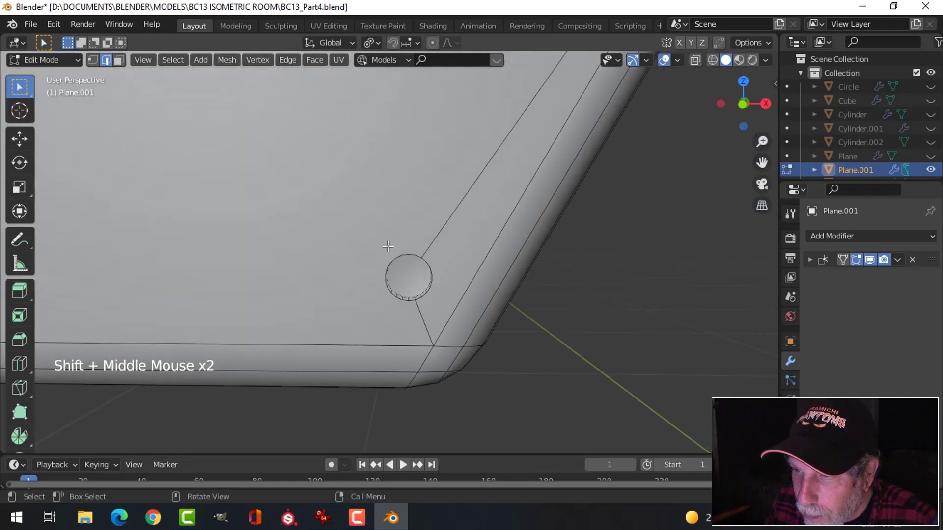
{"action": "left_click", "coordinate": [391, 256], "text": "alt+shift"}
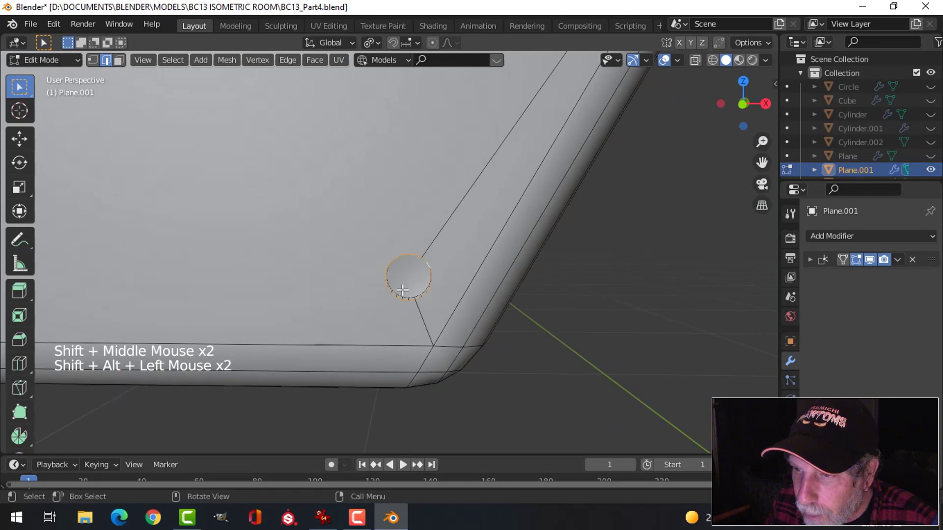
Bevel the four selected hole rims with 4 segments and a width of about 0.0005 m, and return to Object Mode.
{"action": "scroll", "coordinate": [445, 284], "scroll_direction": "down", "scroll_amount": 3}
{"action": "middle_click_drag", "start_coordinate": [334, 245], "coordinate": [338, 290], "text": "shift"}
{"action": "middle_click_drag", "start_coordinate": [357, 255], "coordinate": [442, 276], "text": "shift"}
{"action": "scroll", "coordinate": [326, 275], "scroll_direction": "up", "scroll_amount": 4}
{"action": "scroll", "coordinate": [436, 267], "scroll_direction": "up", "scroll_amount": 1}
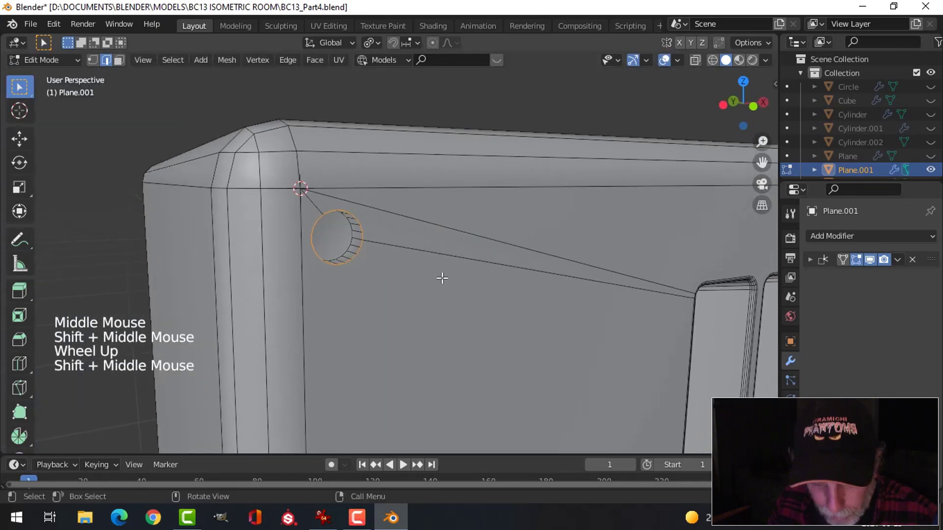
{"action": "key", "text": "ctrl+b"}
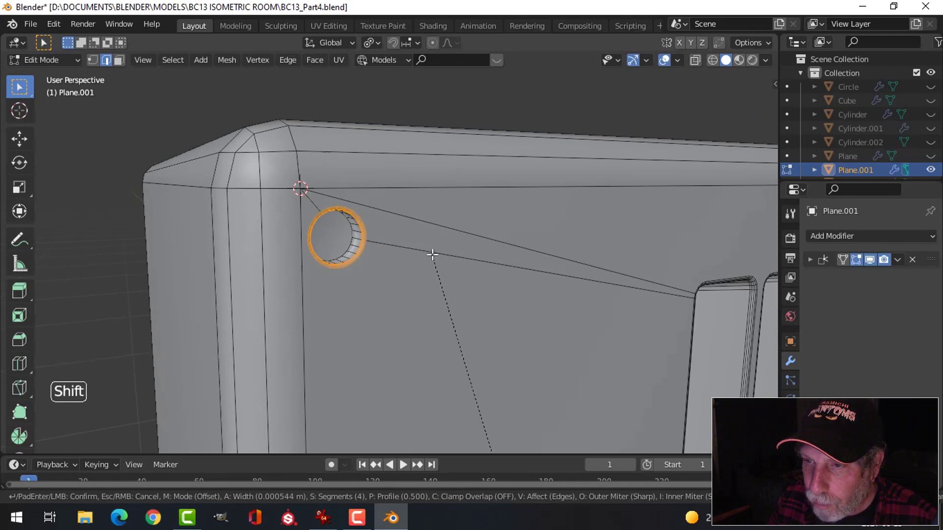
{"action": "left_click", "coordinate": [444, 273]}
{"action": "key", "text": "Tab"}
Deselect everything and inspect the bevelled corner holes and surrounding mesh in Object and Edit Mode.
{"action": "scroll", "coordinate": [444, 272], "scroll_direction": "down", "scroll_amount": 3}
{"action": "key", "text": "alt+a"}
{"action": "middle_click_drag", "start_coordinate": [522, 294], "coordinate": [508, 201], "text": "shift"}
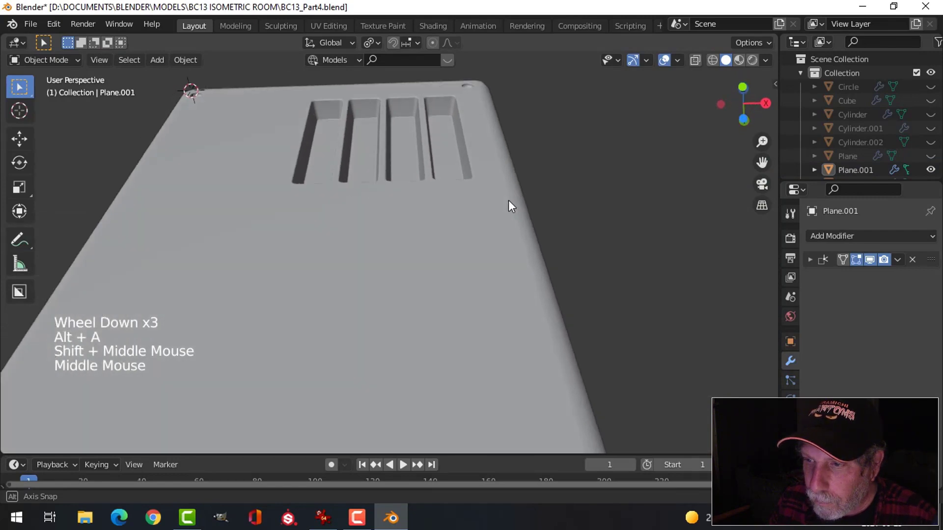
{"action": "scroll", "coordinate": [503, 278], "scroll_direction": "down", "scroll_amount": 3}
{"action": "middle_click_drag", "start_coordinate": [503, 279], "coordinate": [381, 275], "text": "shift"}
{"action": "scroll", "coordinate": [305, 268], "scroll_direction": "up", "scroll_amount": 2}
{"action": "middle_click_drag", "start_coordinate": [304, 268], "coordinate": [292, 251], "text": "shift"}
{"action": "scroll", "coordinate": [317, 266], "scroll_direction": "up", "scroll_amount": 2}
{"action": "key", "text": "Tab"}
{"action": "key", "text": "alt+a"}
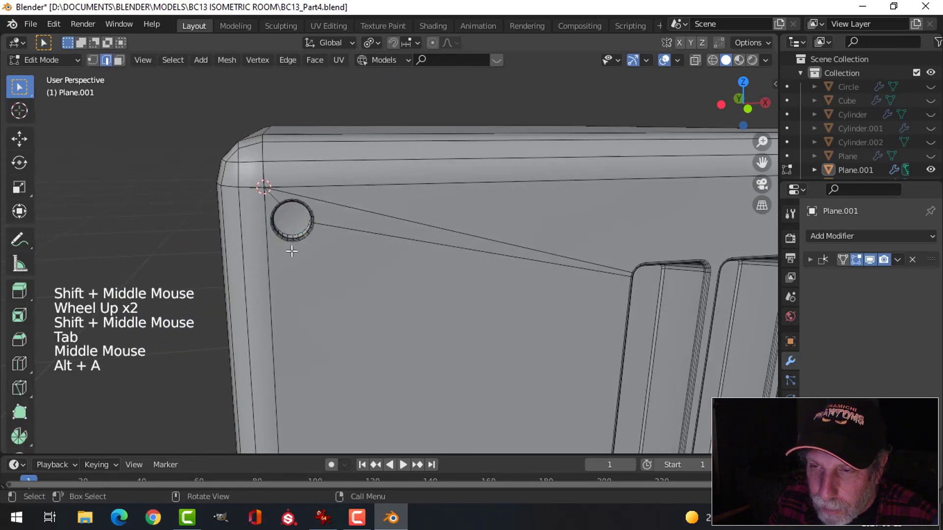
{"action": "scroll", "coordinate": [292, 251], "scroll_direction": "down", "scroll_amount": 1}
{"action": "key", "text": "Tab"}
{"action": "scroll", "coordinate": [361, 273], "scroll_direction": "down", "scroll_amount": 1}
{"action": "middle_click_drag", "start_coordinate": [360, 273], "coordinate": [339, 267]}
Reveal all hidden objects, and isolate the box together with the joined corner cylinders.
{"action": "key", "text": "alt+h"}
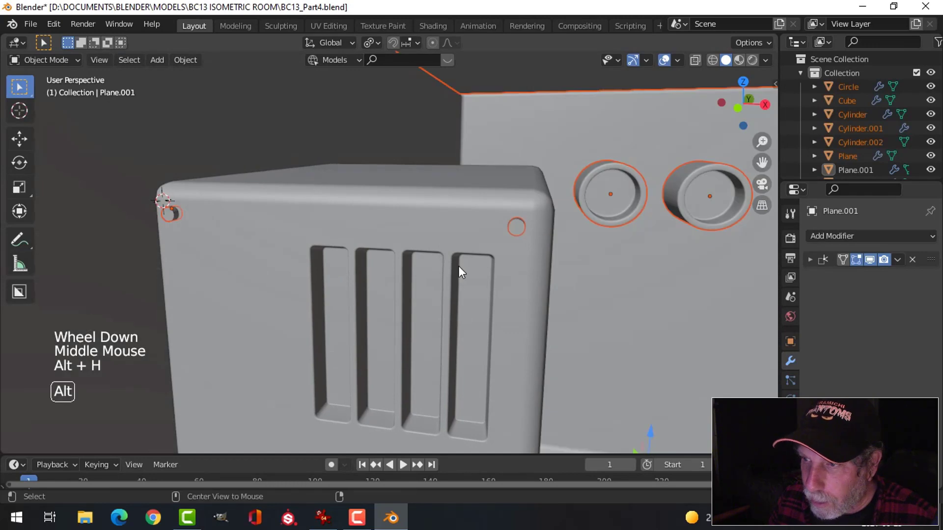
{"action": "key", "text": "alt+a"}
{"action": "scroll", "coordinate": [540, 244], "scroll_direction": "down", "scroll_amount": 3}
{"action": "scroll", "coordinate": [486, 245], "scroll_direction": "down", "scroll_amount": 2}
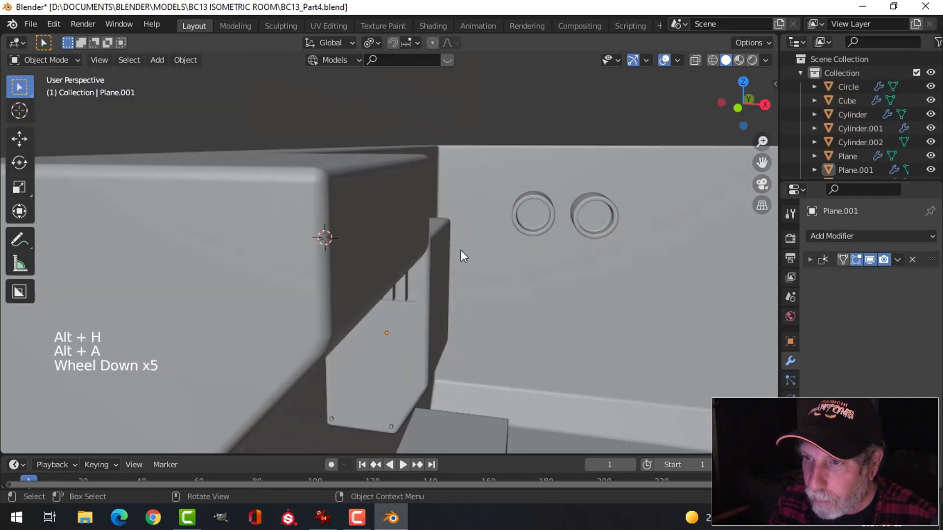
{"action": "scroll", "coordinate": [447, 253], "scroll_direction": "down", "scroll_amount": 1}
{"action": "middle_click_drag", "start_coordinate": [442, 255], "coordinate": [388, 254]}
{"action": "scroll", "coordinate": [417, 249], "scroll_direction": "up", "scroll_amount": 3}
{"action": "scroll", "coordinate": [388, 254], "scroll_direction": "up", "scroll_amount": 2}
{"action": "left_click", "coordinate": [348, 181]}
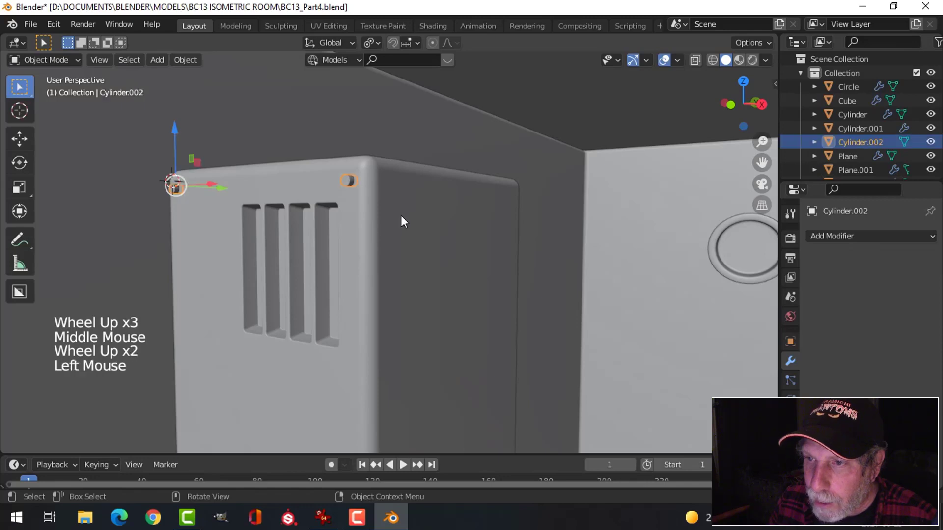
{"action": "left_click", "coordinate": [422, 218], "text": "shift"}
{"action": "key", "text": "shift+h"}
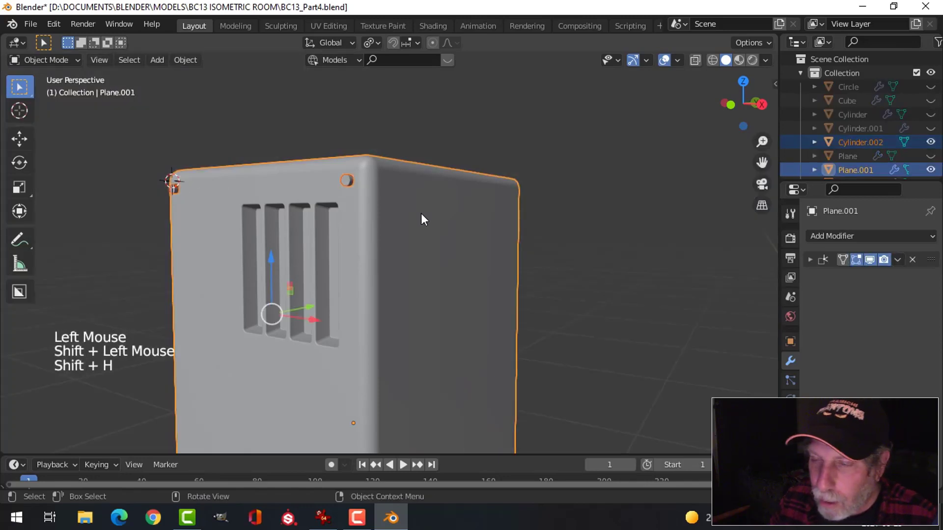
Select the whole mesh of the joined corner cylinders in Edit Mode and switch the viewport to wireframe shading.
{"action": "middle_click_drag", "start_coordinate": [417, 211], "coordinate": [370, 235]}
{"action": "scroll", "coordinate": [343, 228], "scroll_direction": "up", "scroll_amount": 2}
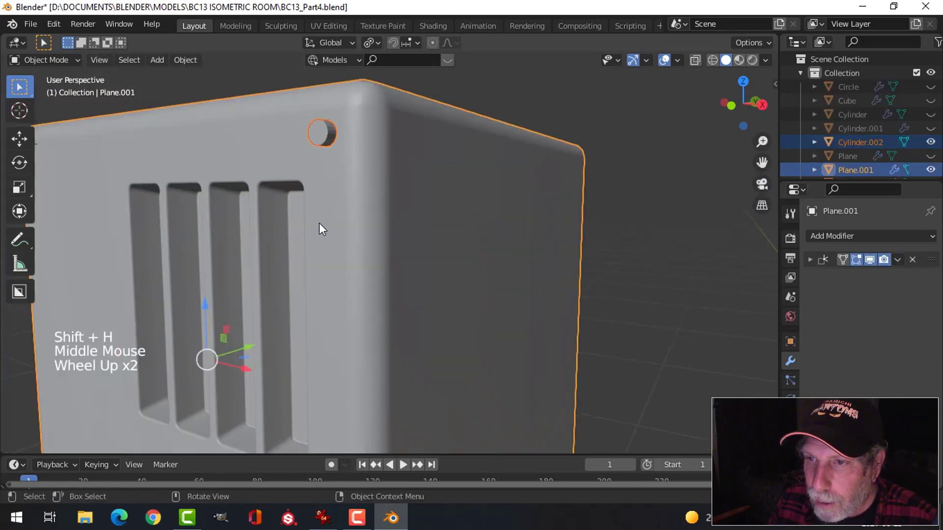
{"action": "left_click", "coordinate": [328, 130]}
{"action": "middle_click_drag", "start_coordinate": [339, 196], "coordinate": [335, 243]}
{"action": "key", "text": "Tab"}
{"action": "key", "text": "a"}
{"action": "scroll", "coordinate": [388, 244], "scroll_direction": "down", "scroll_amount": 2}
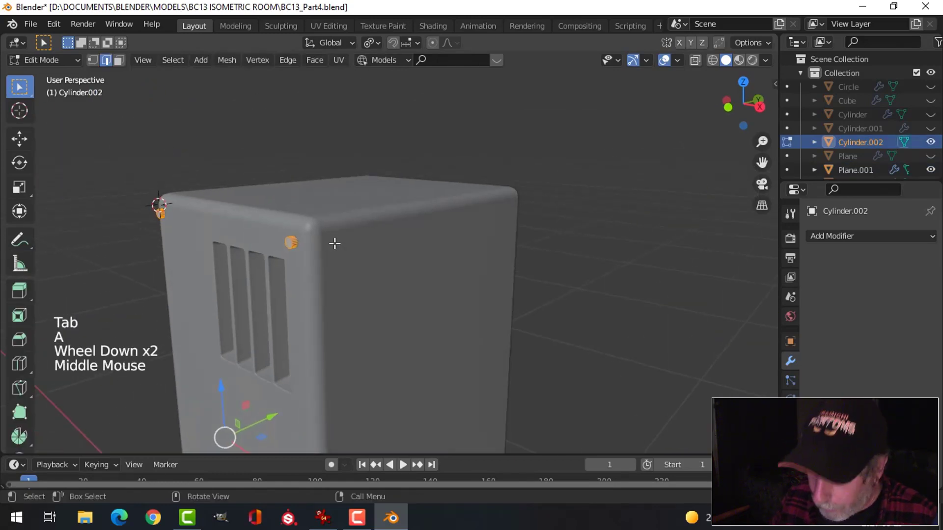
{"action": "key", "text": "z"}
{"action": "left_click", "coordinate": [248, 240]}
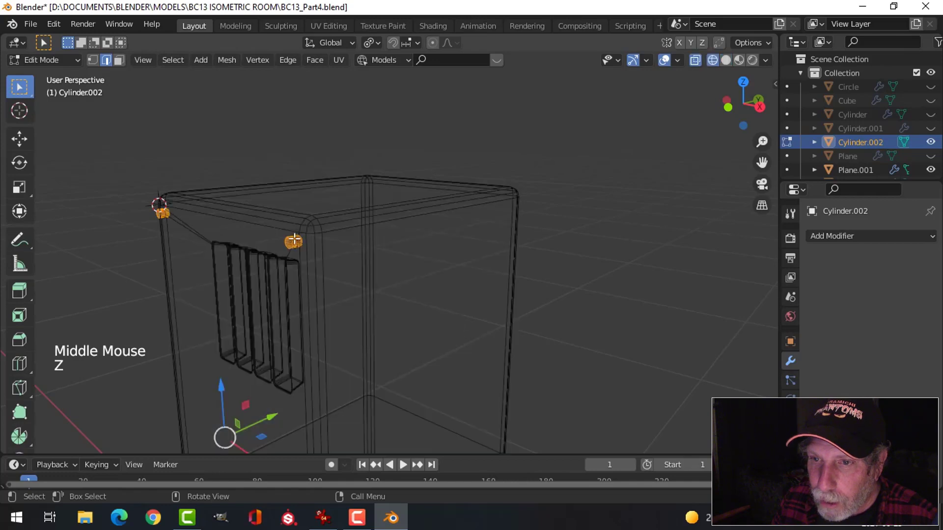
Flatten the joined corner cylinders along the global Y axis to about 0.44 of their depth, and return to solid shading.
{"action": "scroll", "coordinate": [301, 246], "scroll_direction": "up", "scroll_amount": 3}
{"action": "mouse_move", "coordinate": [301, 247]}
{"action": "middle_mouse_down"}
{"action": "mouse_move", "coordinate": [216, 279]}
{"action": "mouse_move", "coordinate": [364, 232]}
{"action": "mouse_move", "coordinate": [256, 241]}
{"action": "middle_mouse_up"}
{"action": "scroll", "coordinate": [302, 261], "scroll_direction": "down", "scroll_amount": 4}
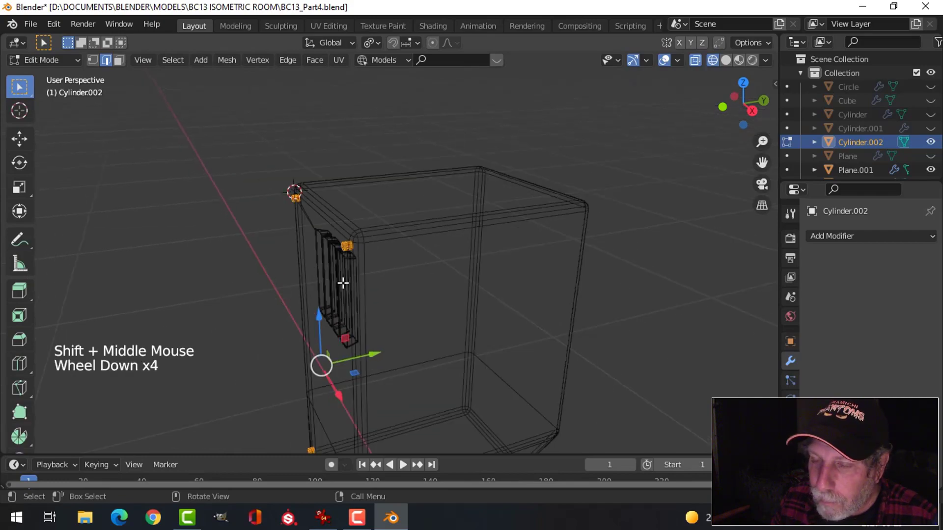
{"action": "scroll", "coordinate": [348, 272], "scroll_direction": "up", "scroll_amount": 6}
{"action": "mouse_move", "coordinate": [359, 265]}
{"action": "middle_mouse_down", "text": "shift"}
{"action": "mouse_move", "coordinate": [370, 269]}
{"action": "mouse_move", "coordinate": [355, 276]}
{"action": "mouse_move", "coordinate": [364, 274]}
{"action": "middle_mouse_up", "text": "shift"}
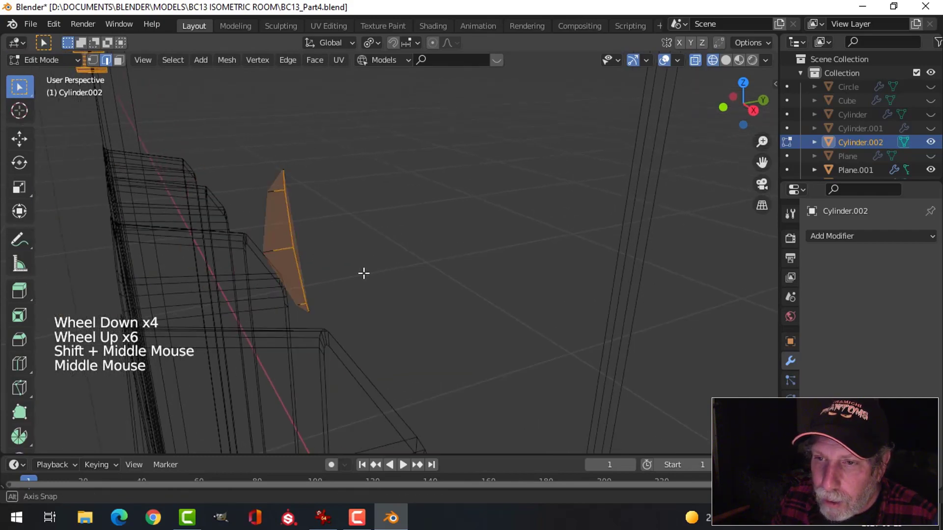
{"action": "scroll", "coordinate": [363, 269], "scroll_direction": "down", "scroll_amount": 2}
{"action": "key", "text": "s"}
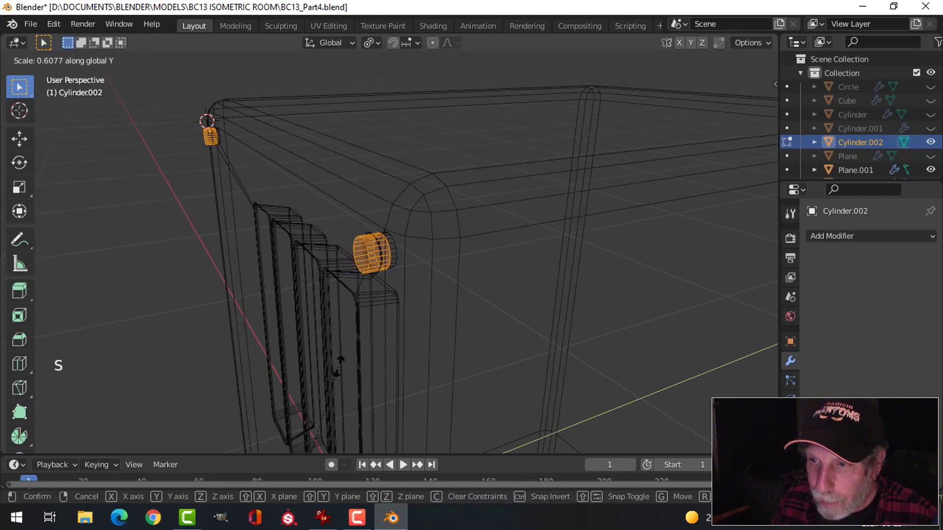
{"action": "left_click", "coordinate": [310, 205]}
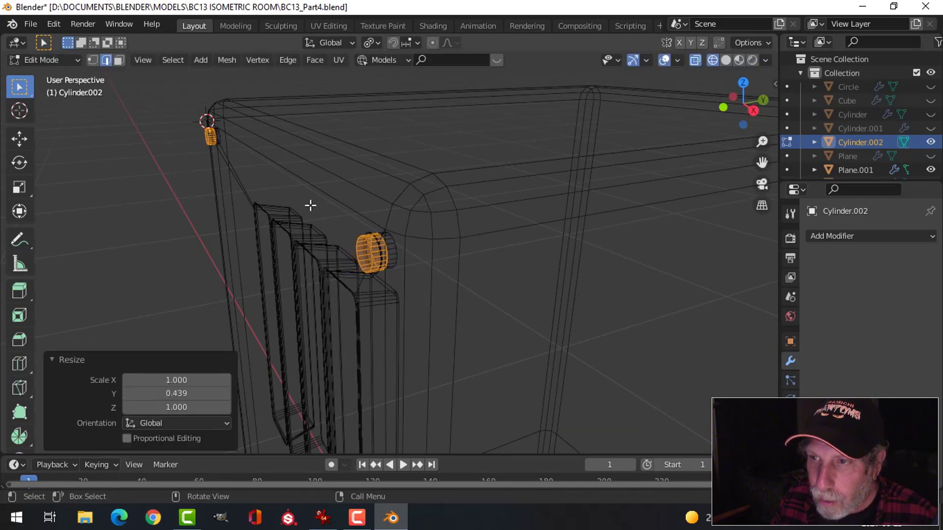
{"action": "middle_click_drag", "start_coordinate": [311, 205], "coordinate": [371, 199]}
{"action": "key", "text": "z"}
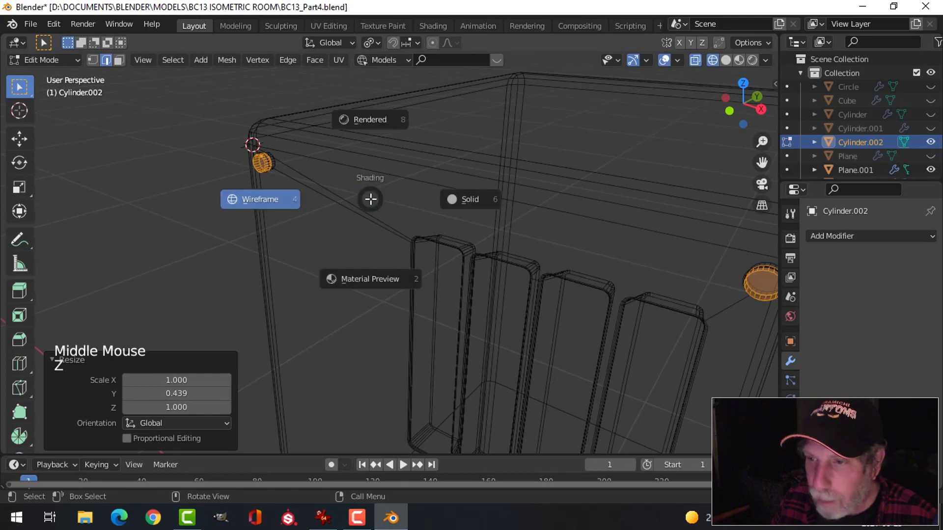
{"action": "left_click", "coordinate": [459, 183]}
Select the outer front faces of all four corner cylinders in face select mode.
{"action": "mouse_move", "coordinate": [299, 193]}
{"action": "middle_mouse_down"}
{"action": "mouse_move", "coordinate": [322, 196]}
{"action": "mouse_move", "coordinate": [320, 211]}
{"action": "middle_mouse_up"}
{"action": "scroll", "coordinate": [322, 196], "scroll_direction": "up", "scroll_amount": 2}
{"action": "mouse_move", "coordinate": [321, 211]}
{"action": "middle_mouse_down"}
{"action": "mouse_move", "coordinate": [321, 222]}
{"action": "mouse_move", "coordinate": [324, 214]}
{"action": "middle_mouse_up"}
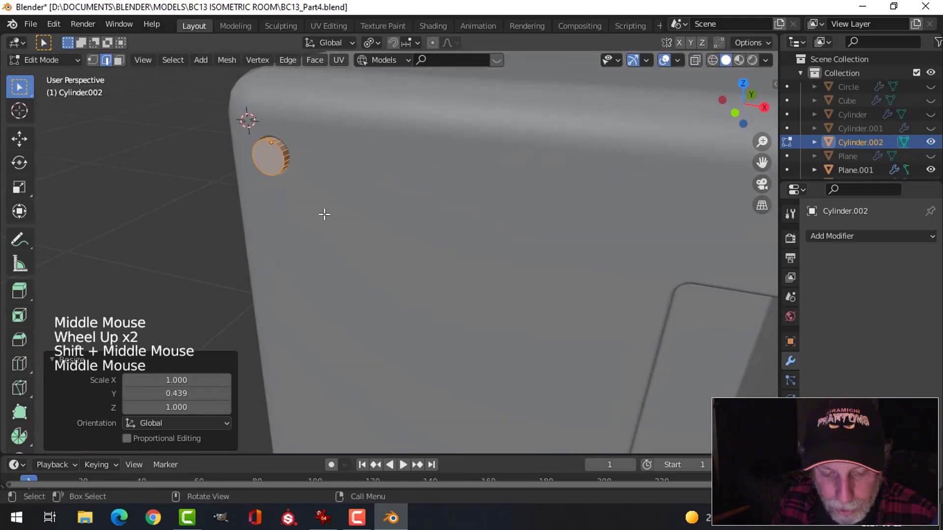
{"action": "key", "text": "3"}
{"action": "left_click", "coordinate": [267, 160]}
{"action": "middle_click_drag", "start_coordinate": [467, 253], "coordinate": [320, 228], "text": "shift"}
{"action": "scroll", "coordinate": [458, 255], "scroll_direction": "down", "scroll_amount": 2}
{"action": "middle_click_drag", "start_coordinate": [591, 203], "coordinate": [543, 164], "text": "shift"}
{"action": "left_click", "coordinate": [543, 163], "text": "shift"}
{"action": "middle_click_drag", "start_coordinate": [479, 282], "coordinate": [483, 161], "text": "shift"}
{"action": "left_click", "coordinate": [456, 322], "text": "shift"}
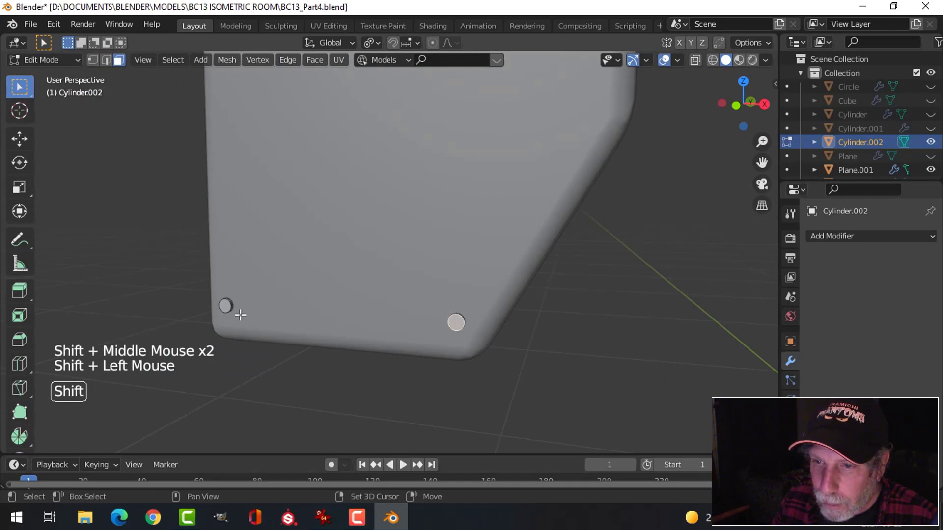
{"action": "scroll", "coordinate": [266, 305], "scroll_direction": "up", "scroll_amount": 3}
{"action": "middle_click_drag", "start_coordinate": [266, 306], "coordinate": [353, 255], "text": "shift"}
{"action": "scroll", "coordinate": [256, 258], "scroll_direction": "up", "scroll_amount": 1}
{"action": "scroll", "coordinate": [254, 253], "scroll_direction": "up", "scroll_amount": 1}
{"action": "middle_click_drag", "start_coordinate": [253, 253], "coordinate": [306, 238], "text": "shift"}
{"action": "scroll", "coordinate": [301, 234], "scroll_direction": "up", "scroll_amount": 2}
Bevel the outer rims of the four corner cylinders with 4 segments and a width of about 0.0006 m.
{"action": "key", "text": "ctrl+b"}
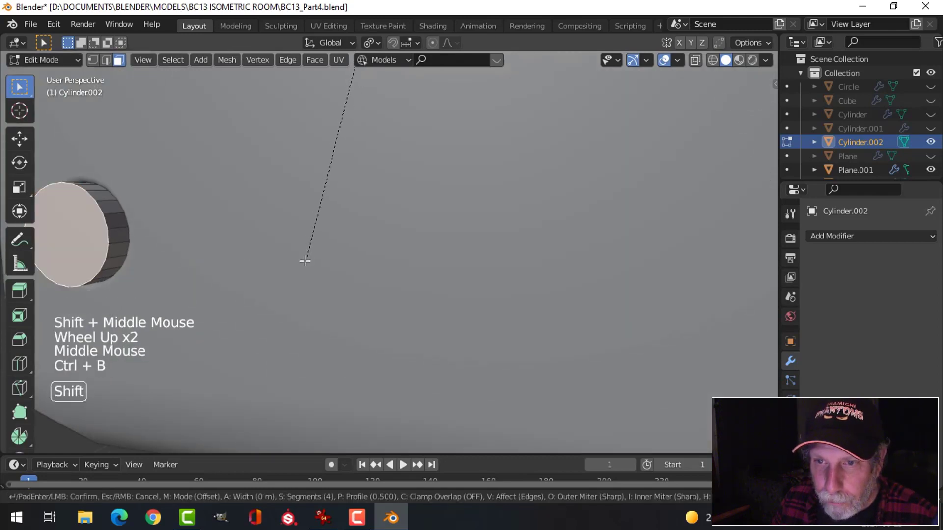
{"action": "key", "text": "Escape"}
{"action": "scroll", "coordinate": [275, 280], "scroll_direction": "down", "scroll_amount": 3}
{"action": "middle_click_drag", "start_coordinate": [275, 280], "coordinate": [271, 302]}
{"action": "scroll", "coordinate": [316, 227], "scroll_direction": "down", "scroll_amount": 3}
{"action": "middle_click_drag", "start_coordinate": [316, 227], "coordinate": [303, 332], "text": "shift"}
{"action": "scroll", "coordinate": [364, 237], "scroll_direction": "down", "scroll_amount": 3}
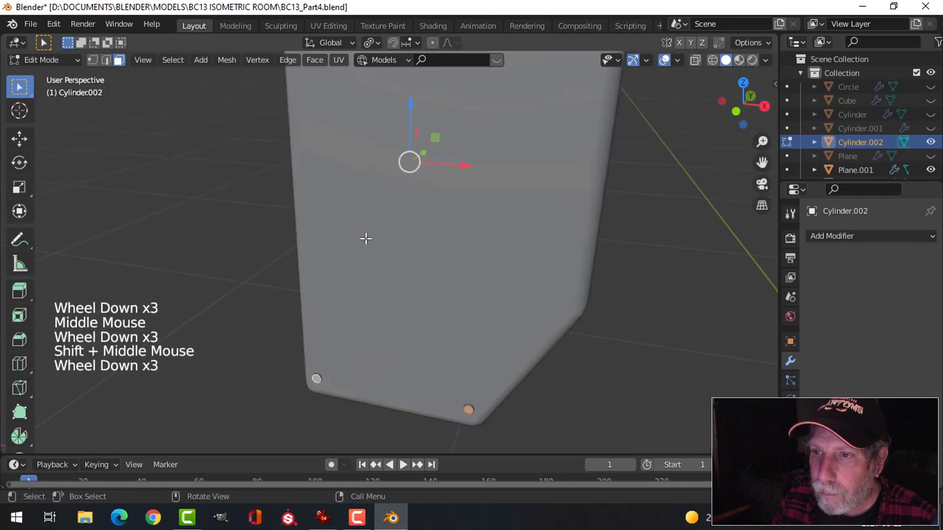
{"action": "middle_click_drag", "start_coordinate": [364, 238], "coordinate": [361, 279], "text": "shift"}
{"action": "scroll", "coordinate": [269, 227], "scroll_direction": "up", "scroll_amount": 3}
{"action": "scroll", "coordinate": [326, 251], "scroll_direction": "up", "scroll_amount": 2}
{"action": "scroll", "coordinate": [322, 243], "scroll_direction": "down", "scroll_amount": 1}
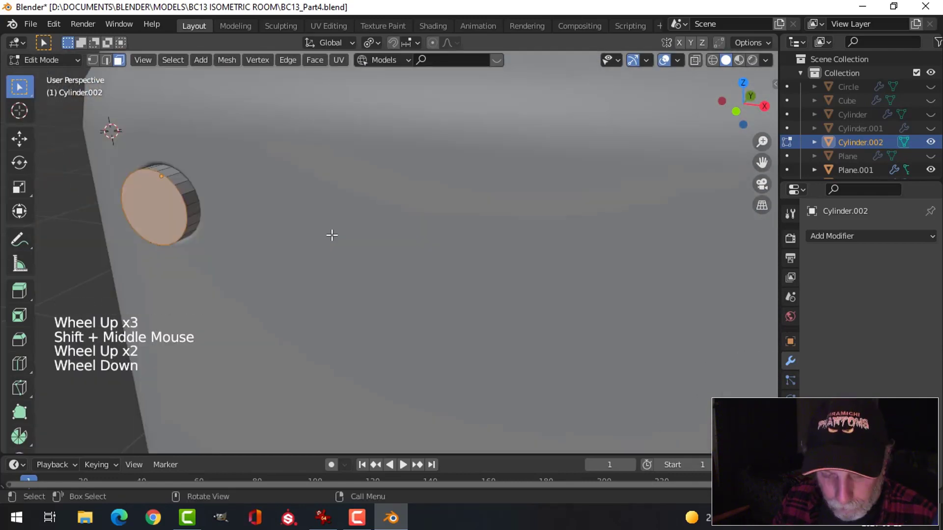
{"action": "key", "text": "ctrl+b"}
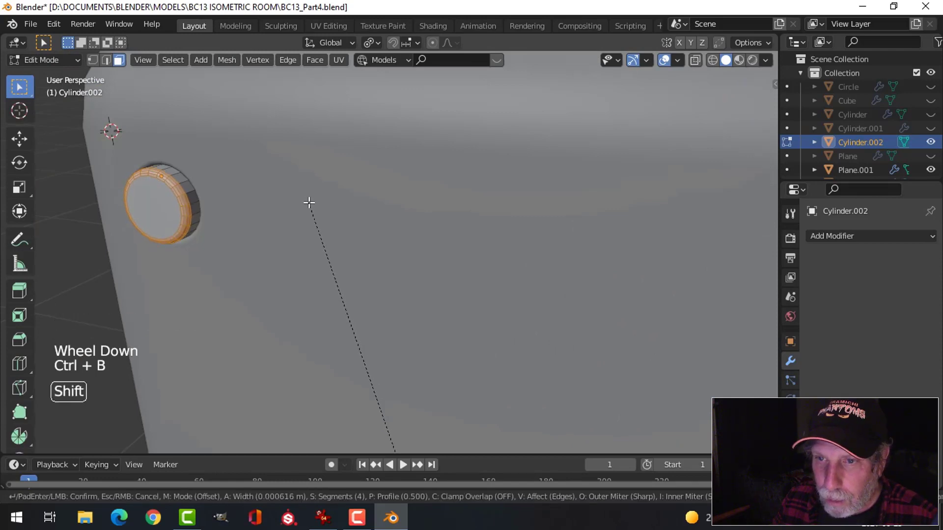
{"action": "left_click", "coordinate": [309, 203]}
{"action": "scroll", "coordinate": [324, 246], "scroll_direction": "down", "scroll_amount": 4}
{"action": "middle_click_drag", "start_coordinate": [394, 330], "coordinate": [353, 113], "text": "shift"}
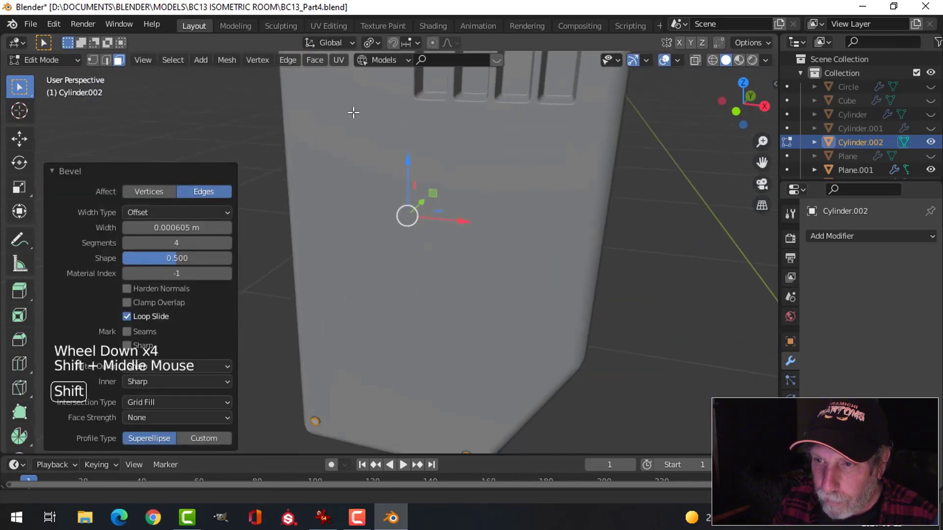
Scale the whole mesh of the corner cylinders down to about 0.95, and return to Object Mode with nothing selected.
{"action": "middle_click_drag", "start_coordinate": [340, 305], "coordinate": [551, 236], "text": "shift"}
{"action": "scroll", "coordinate": [351, 223], "scroll_direction": "up", "scroll_amount": 4}
{"action": "key", "text": "a"}
{"action": "scroll", "coordinate": [538, 238], "scroll_direction": "up", "scroll_amount": 2}
{"action": "key", "text": "s"}
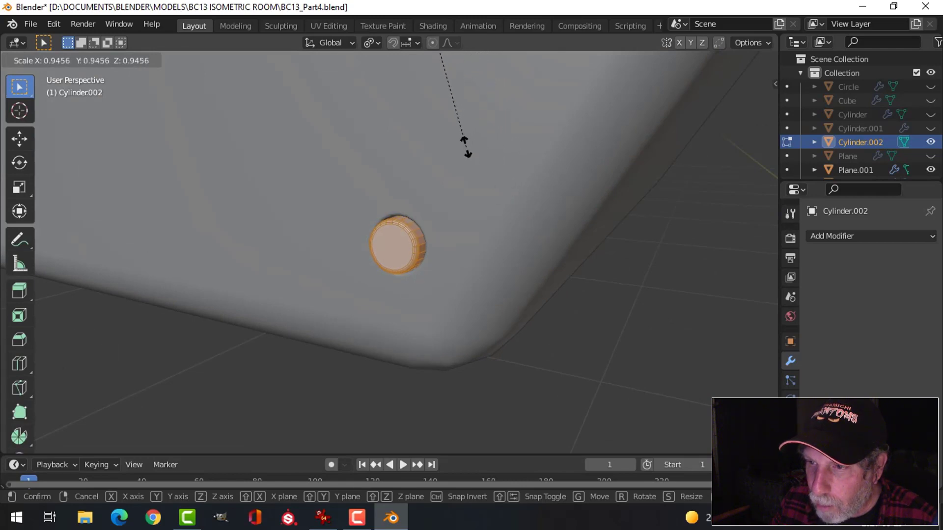
{"action": "left_click", "coordinate": [466, 146]}
{"action": "key", "text": "Tab"}
{"action": "scroll", "coordinate": [482, 209], "scroll_direction": "down", "scroll_amount": 2}
{"action": "key", "text": "alt+a"}
{"action": "middle_click_drag", "start_coordinate": [481, 209], "coordinate": [404, 198]}
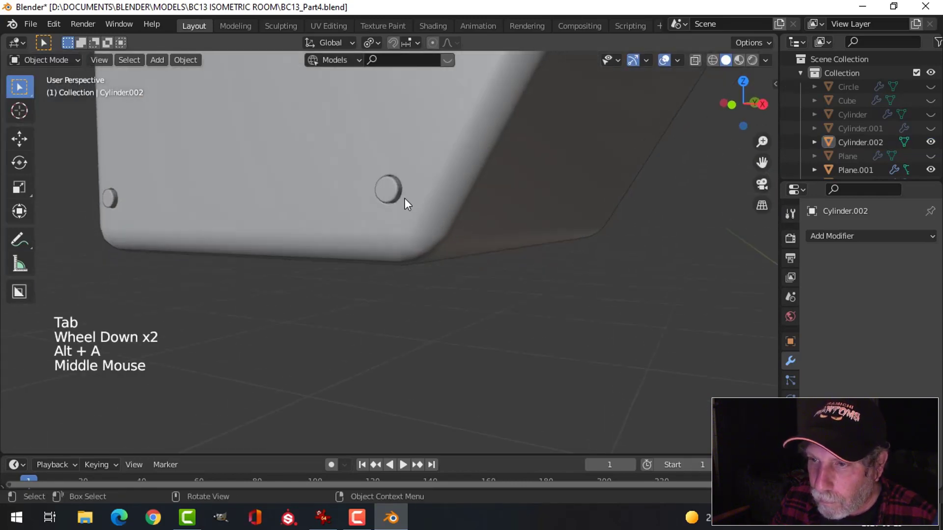
Select the entire corner cylinder mesh in Edit Mode and scale it along Y to about 0.53.
{"action": "left_click", "coordinate": [393, 192]}
{"action": "middle_click_drag", "start_coordinate": [478, 208], "coordinate": [409, 355]}
{"action": "key", "text": "Tab"}
{"action": "key", "text": "a"}
{"action": "scroll", "coordinate": [431, 240], "scroll_direction": "down", "scroll_amount": 3}
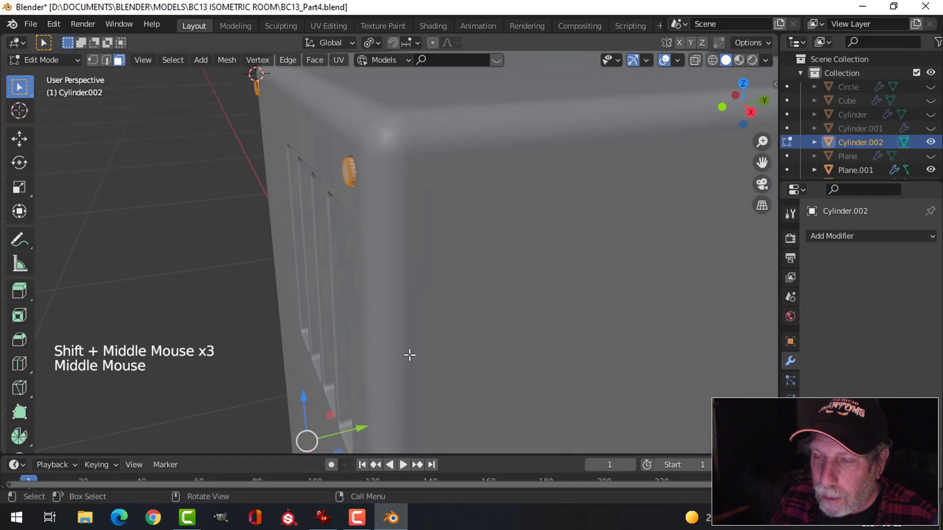
{"action": "key", "text": "s"}
{"action": "key", "text": "y"}
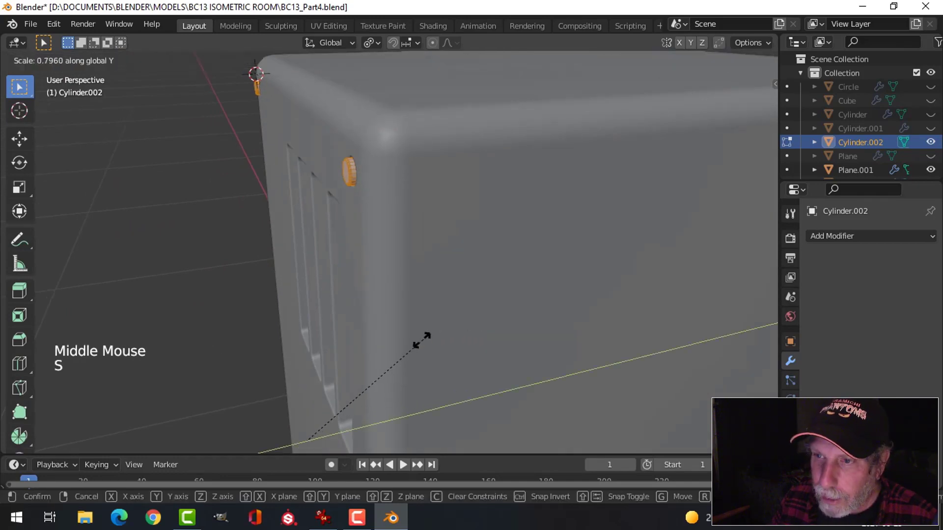
{"action": "left_click", "coordinate": [385, 353]}
{"action": "scroll", "coordinate": [397, 311], "scroll_direction": "down", "scroll_amount": 1}
{"action": "scroll", "coordinate": [398, 293], "scroll_direction": "up", "scroll_amount": 4}
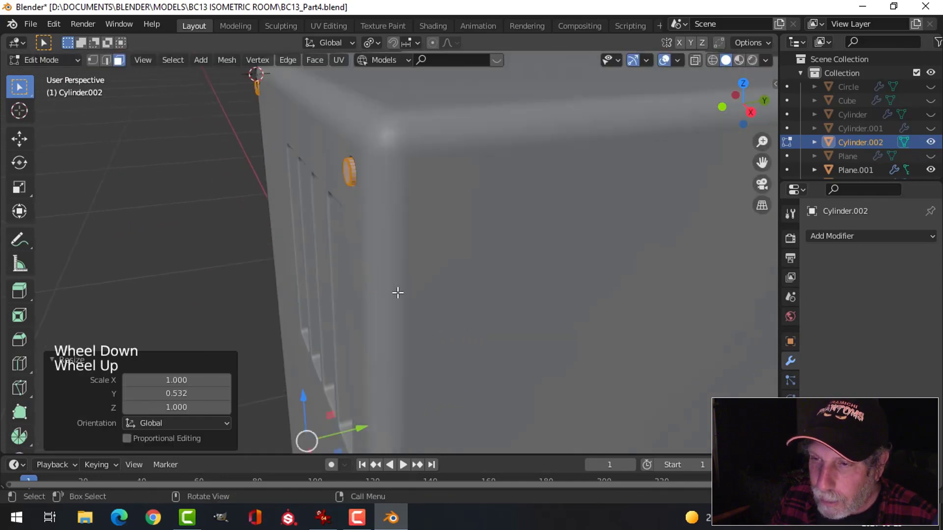
Move the corner cylinders about 0.0019 m along Y so they sit inside the box's holes.
{"action": "middle_click_drag", "start_coordinate": [397, 292], "coordinate": [430, 295], "text": "shift"}
{"action": "scroll", "coordinate": [434, 309], "scroll_direction": "down", "scroll_amount": 2}
{"action": "key", "text": "g"}
{"action": "key", "text": "y"}
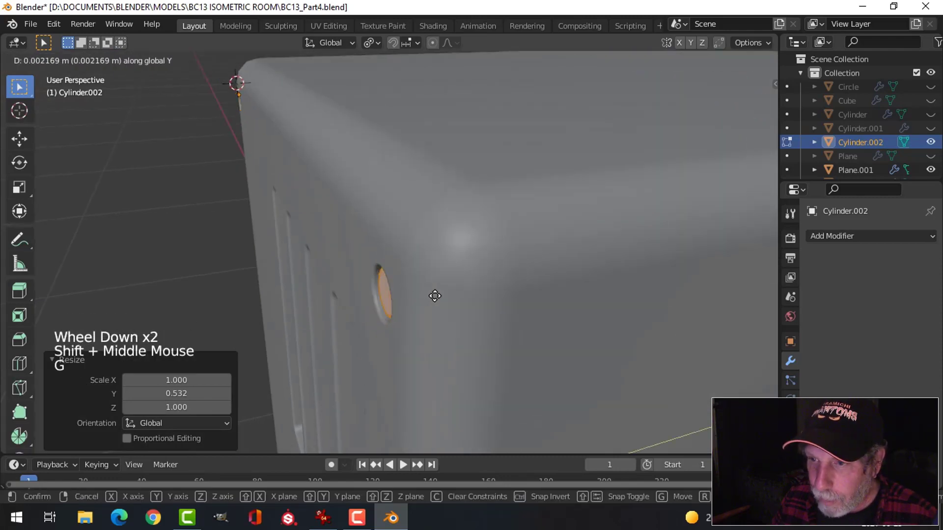
{"action": "left_click", "coordinate": [431, 297]}
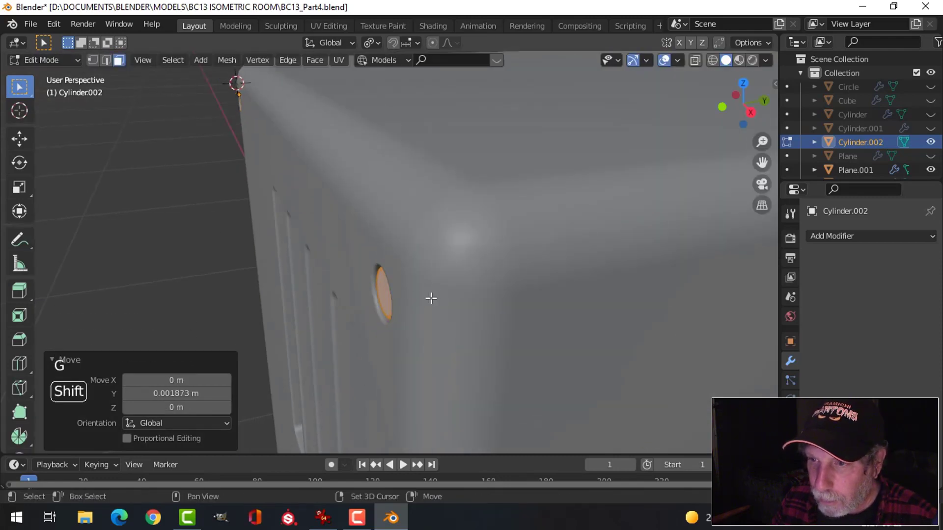
Return to Object Mode with everything deselected, review the fitted cylinders on the box, and save the file.
{"action": "middle_click_drag", "start_coordinate": [430, 297], "coordinate": [486, 295]}
{"action": "key", "text": "alt+a"}
{"action": "key", "text": "Tab"}
{"action": "scroll", "coordinate": [462, 309], "scroll_direction": "down", "scroll_amount": 3}
{"action": "key", "text": "alt+a"}
{"action": "scroll", "coordinate": [510, 324], "scroll_direction": "up", "scroll_amount": 3}
{"action": "scroll", "coordinate": [508, 323], "scroll_direction": "down", "scroll_amount": 5}
{"action": "scroll", "coordinate": [464, 314], "scroll_direction": "down", "scroll_amount": 2}
{"action": "scroll", "coordinate": [464, 312], "scroll_direction": "up", "scroll_amount": 3}
{"action": "scroll", "coordinate": [458, 318], "scroll_direction": "up", "scroll_amount": 1}
{"action": "scroll", "coordinate": [524, 310], "scroll_direction": "down", "scroll_amount": 1}
{"action": "middle_click_drag", "start_coordinate": [487, 295], "coordinate": [411, 295]}
{"action": "key", "text": "ctrl+s"}
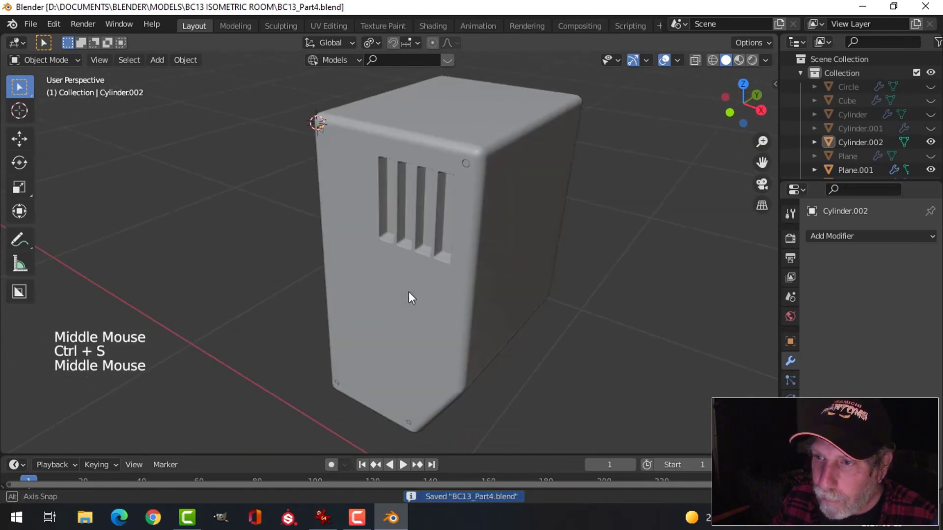
Check the wall-mounted boxes in the IrfanView reference image, switch back to Blender, and open the box in Edit Mode.
{"action": "left_click", "coordinate": [322, 518]}
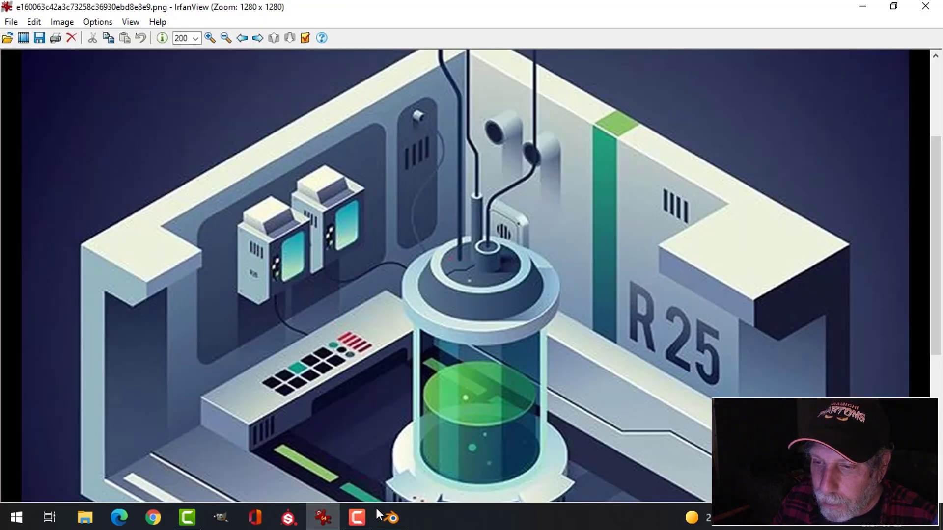
{"action": "left_click", "coordinate": [391, 518]}
{"action": "middle_click_drag", "start_coordinate": [453, 282], "coordinate": [414, 222]}
{"action": "left_click", "coordinate": [498, 256]}
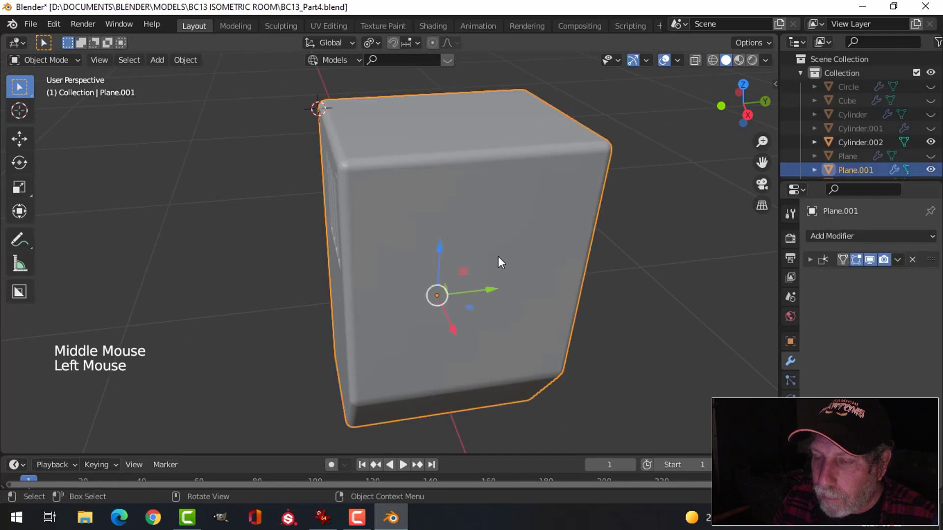
{"action": "middle_click_drag", "start_coordinate": [498, 257], "coordinate": [467, 248], "text": "shift"}
{"action": "middle_click_drag", "start_coordinate": [467, 248], "coordinate": [391, 223]}
{"action": "key", "text": "Tab"}
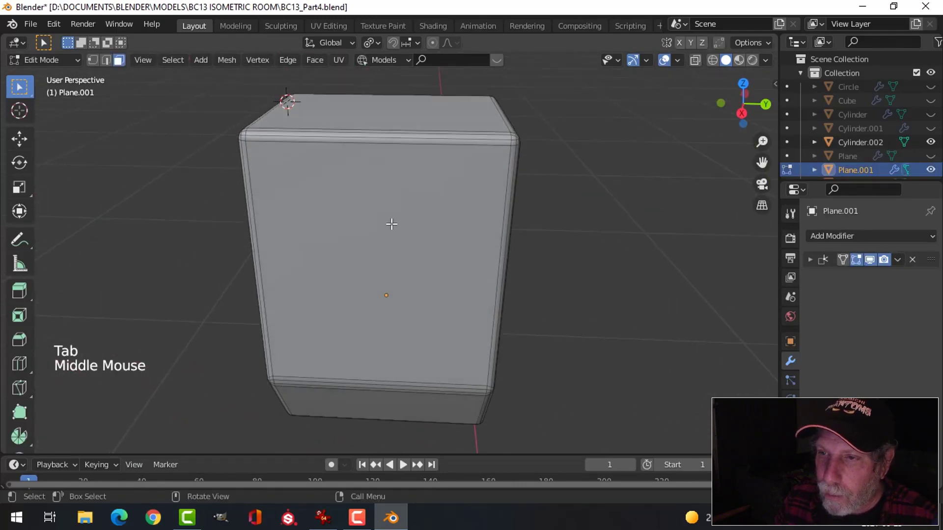
Add a centred vertical loop cut that divides the box into front and back halves, and deselect everything.
{"action": "key", "text": "ctrl+r"}
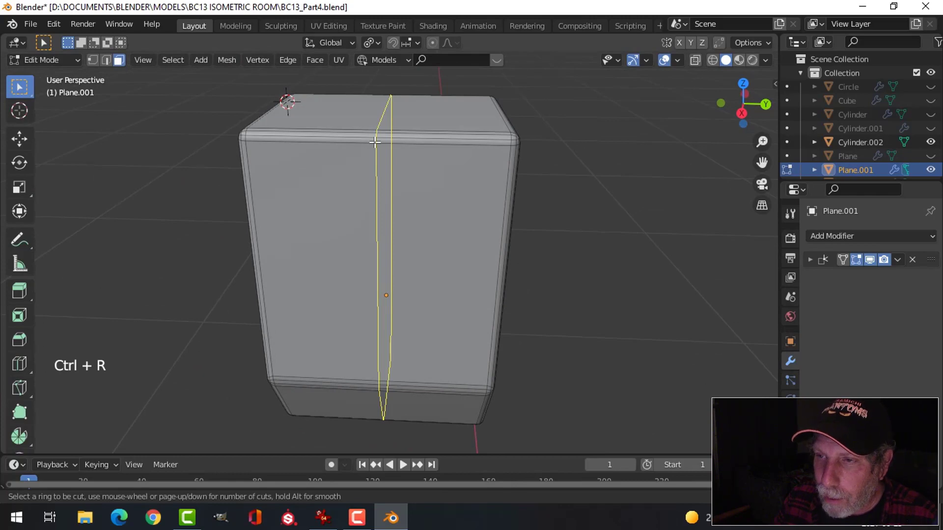
{"action": "left_click", "coordinate": [375, 143]}
{"action": "right_click", "coordinate": [373, 142]}
{"action": "middle_click_drag", "start_coordinate": [439, 284], "coordinate": [473, 282]}
{"action": "key", "text": "alt+a"}
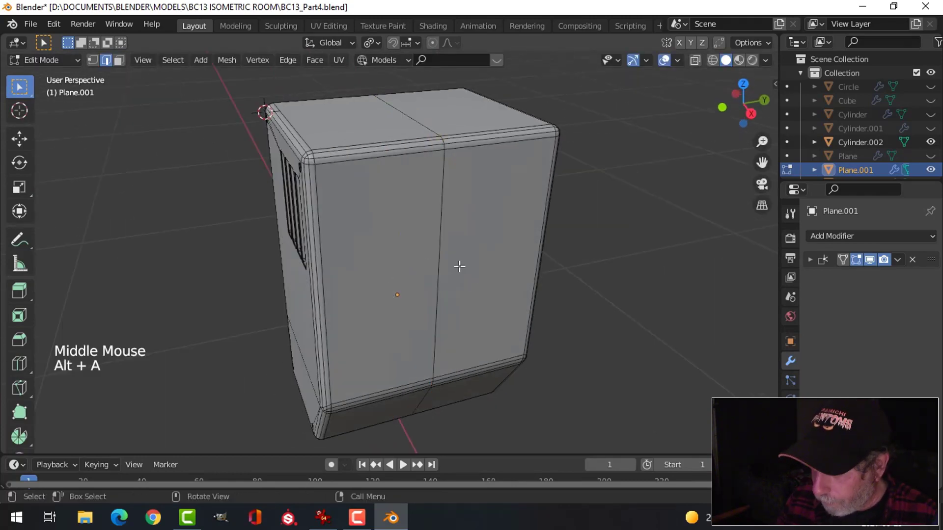
Delete the vertices of the box's back half in the right orthographic wireframe view, keeping the centre loop.
{"action": "key", "text": "KP_3"}
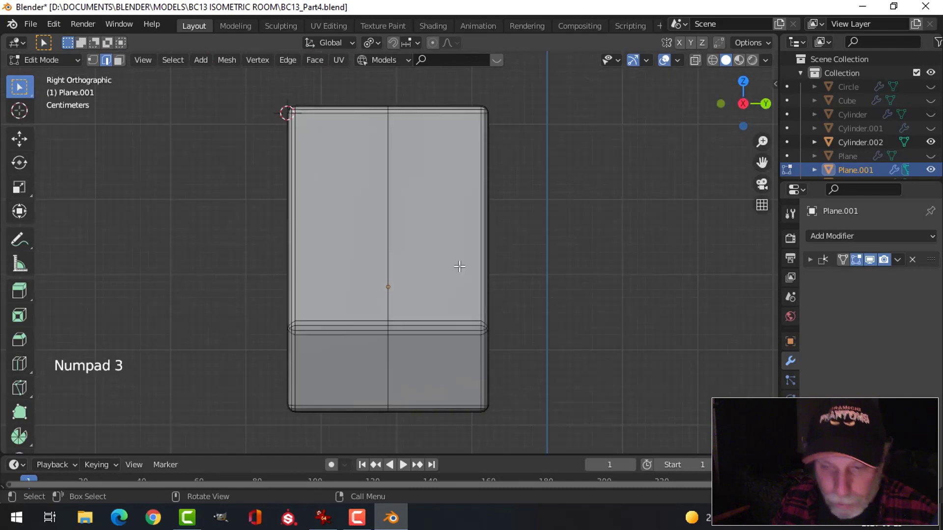
{"action": "key", "text": "z"}
{"action": "scroll", "coordinate": [481, 285], "scroll_direction": "down", "scroll_amount": 2}
{"action": "middle_click_drag", "start_coordinate": [482, 284], "coordinate": [463, 258], "text": "shift"}
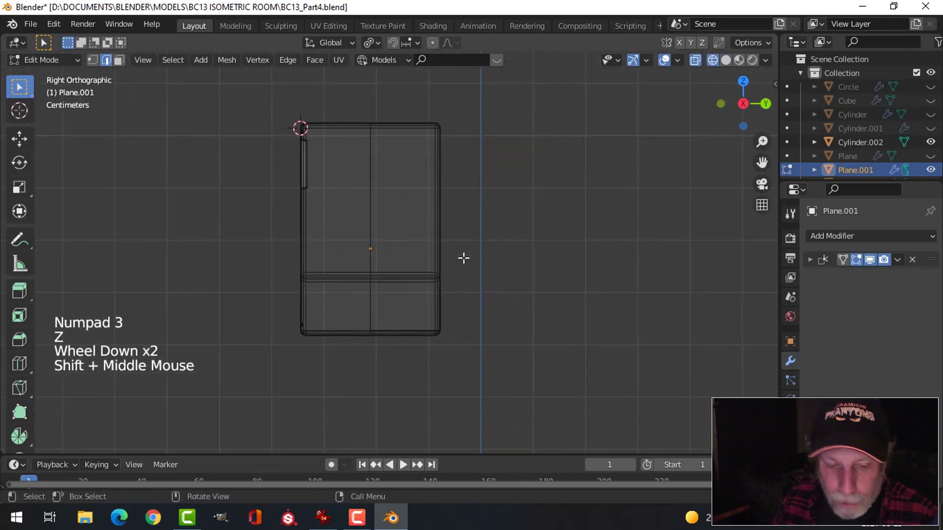
{"action": "key", "text": "1"}
{"action": "key", "text": "b"}
{"action": "left_click_drag", "start_coordinate": [511, 414], "coordinate": [411, 98]}
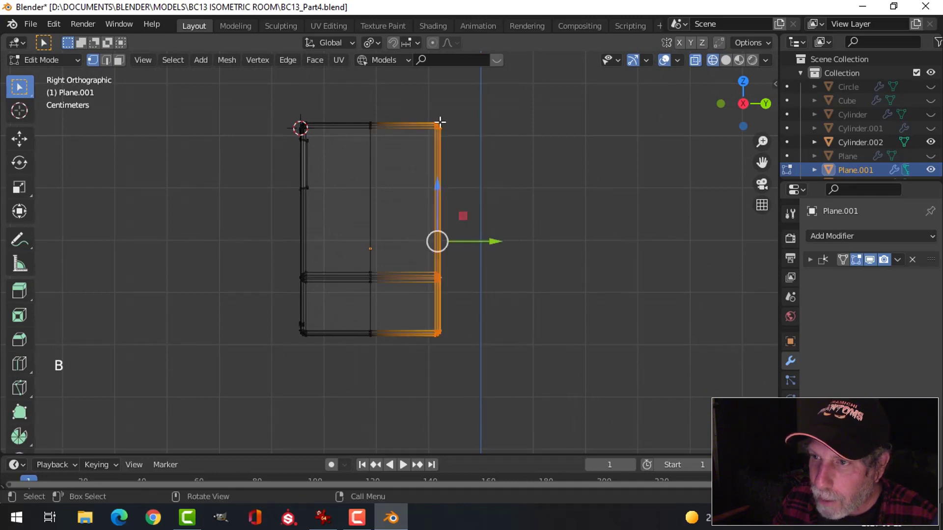
{"action": "key", "text": "x"}
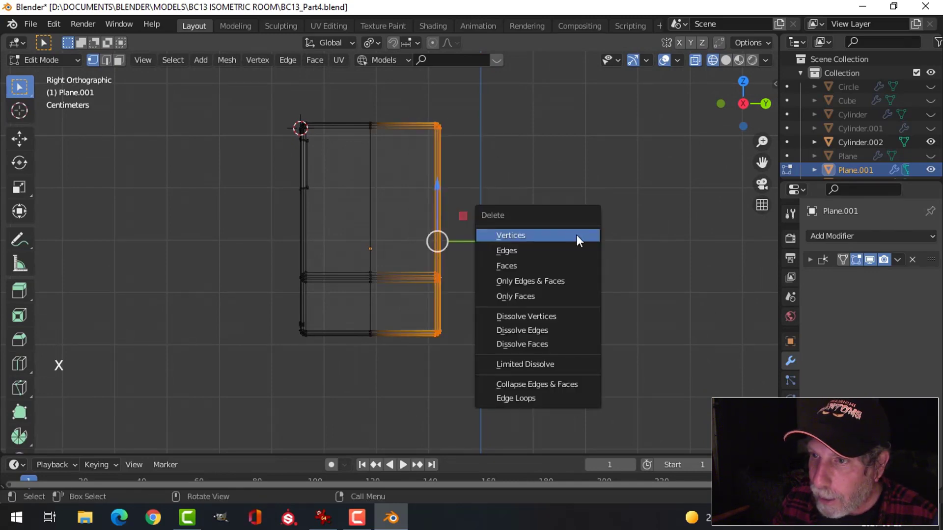
{"action": "left_click", "coordinate": [577, 235]}
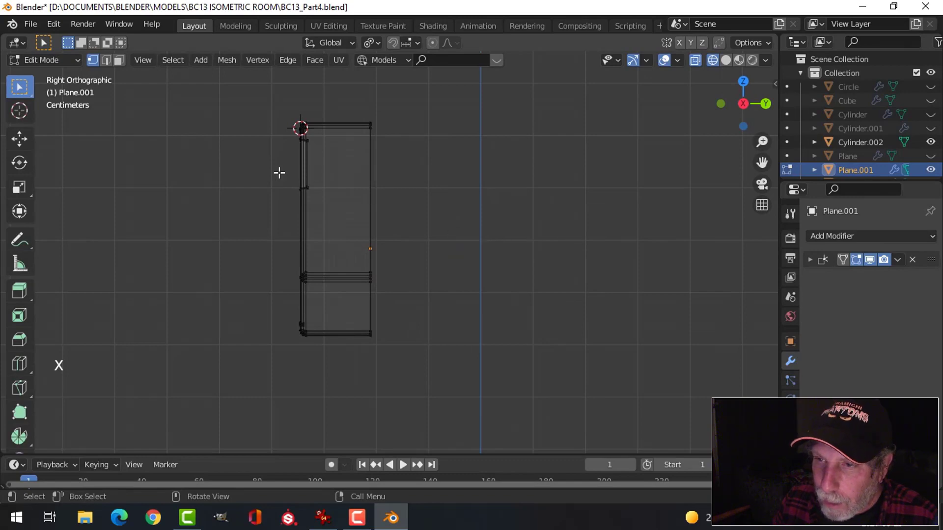
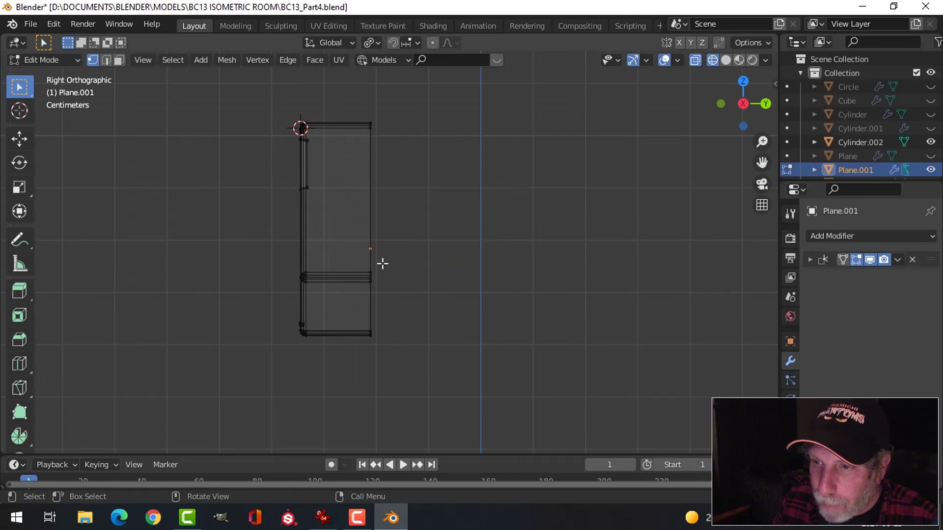
Select the vertices along the box's open centre edge and snap the 3D cursor to the selection.
{"action": "key", "text": "b"}
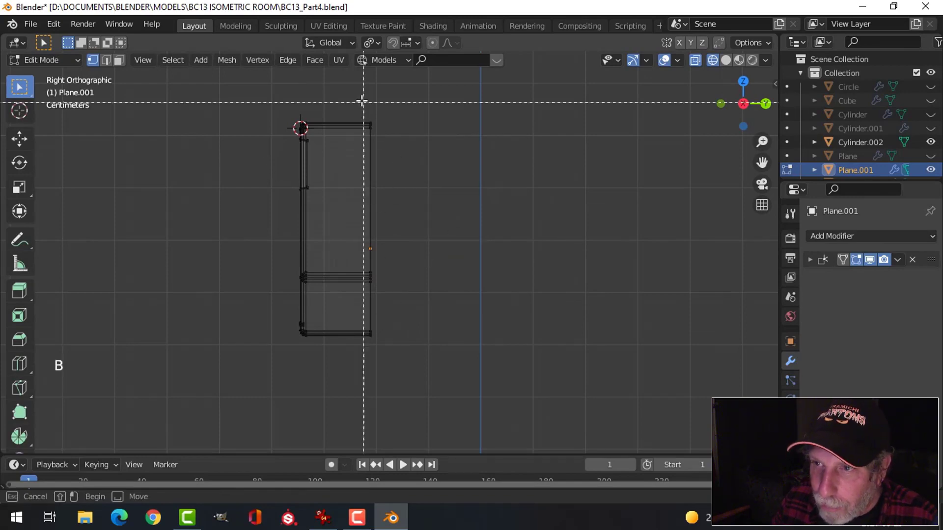
{"action": "left_click_drag", "start_coordinate": [362, 99], "coordinate": [481, 332]}
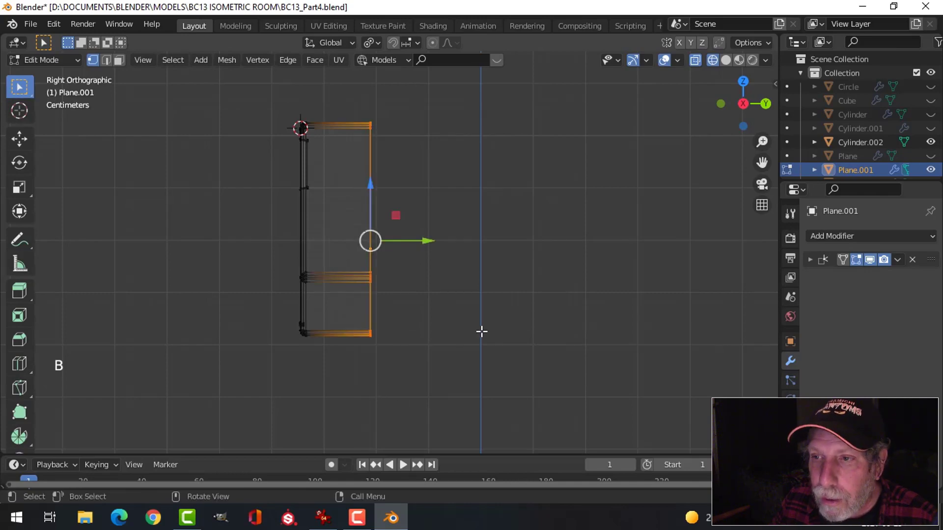
{"action": "key", "text": "shift+s"}
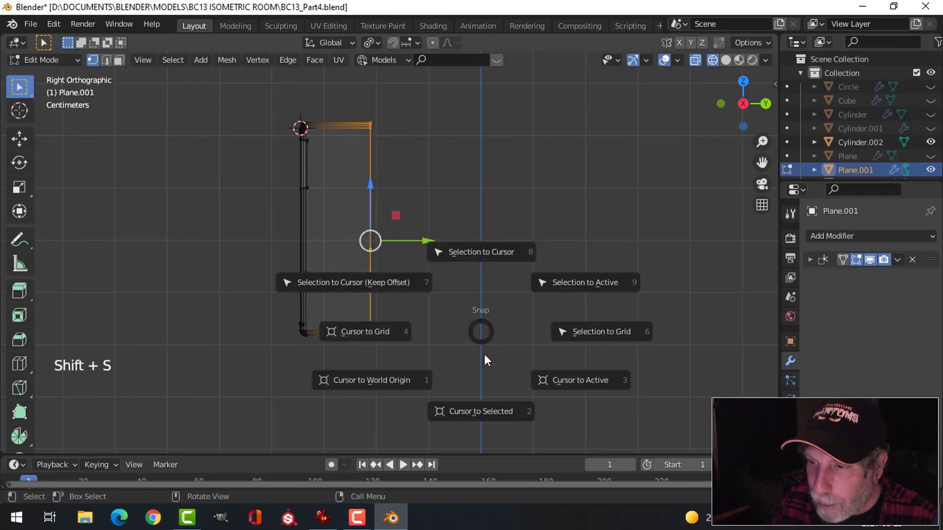
{"action": "left_click", "coordinate": [490, 412]}
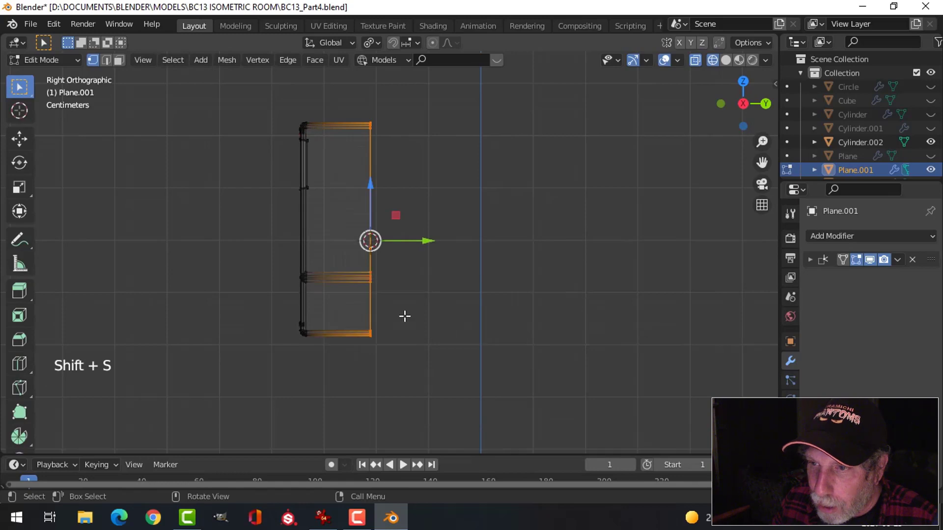
Deselect everything and add a Mirror modifier to the half box, mirroring on the Y axis only with Clipping enabled.
{"action": "key", "text": "alt+a"}
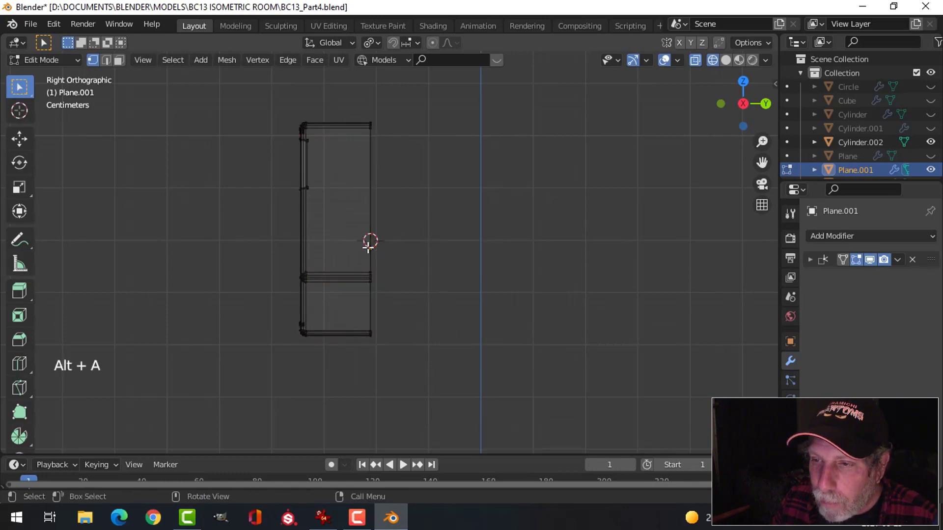
{"action": "left_click", "coordinate": [825, 237]}
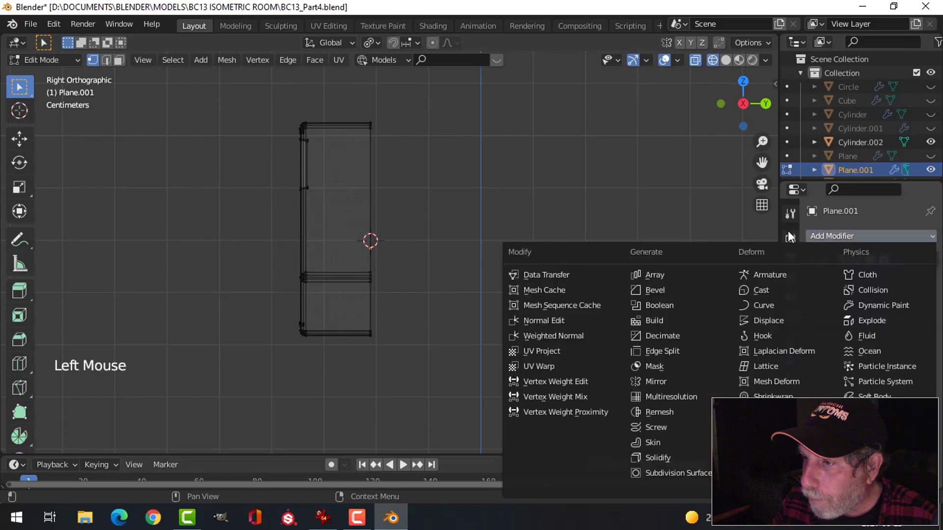
{"action": "left_click", "coordinate": [665, 380]}
{"action": "left_click", "coordinate": [879, 300]}
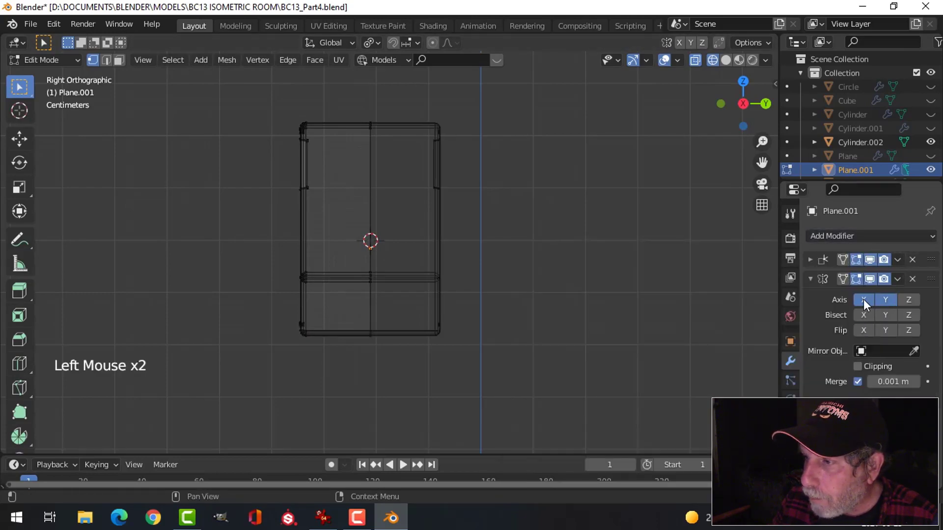
{"action": "left_click", "coordinate": [863, 299]}
{"action": "left_click", "coordinate": [858, 366]}
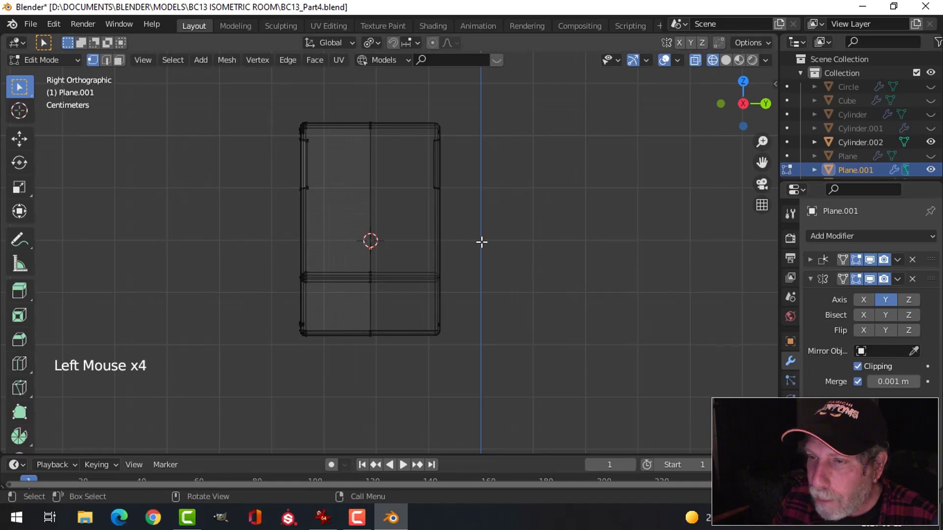
Switch the viewport to solid shading and return the mirrored box to Object Mode.
{"action": "key", "text": "z"}
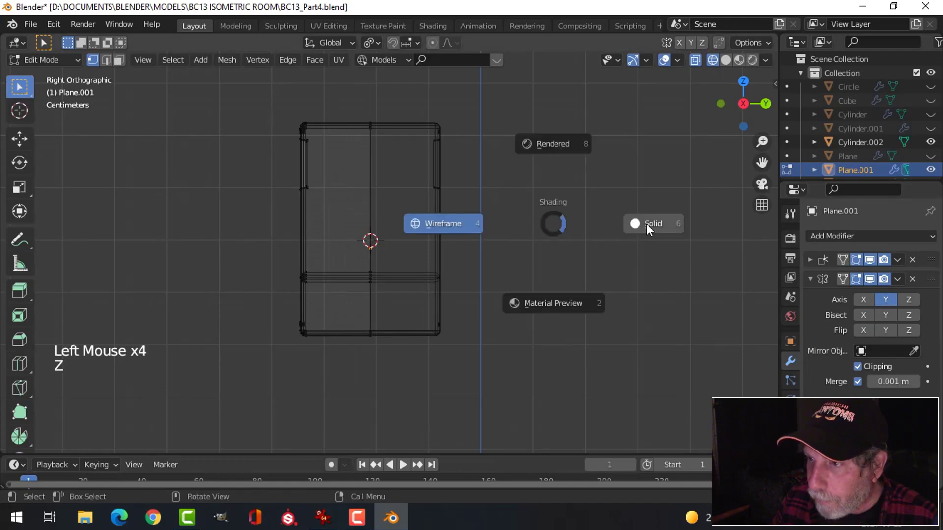
{"action": "mouse_move", "coordinate": [467, 196]}
{"action": "middle_mouse_down"}
{"action": "mouse_move", "coordinate": [522, 250]}
{"action": "mouse_move", "coordinate": [382, 227]}
{"action": "mouse_move", "coordinate": [396, 206]}
{"action": "mouse_move", "coordinate": [337, 248]}
{"action": "mouse_move", "coordinate": [343, 267]}
{"action": "mouse_move", "coordinate": [557, 260]}
{"action": "mouse_move", "coordinate": [506, 201]}
{"action": "middle_mouse_up"}
{"action": "key", "text": "Tab"}
{"action": "scroll", "coordinate": [381, 211], "scroll_direction": "up", "scroll_amount": 3}
Select the corner cylinders on the slotted face and inspect the box's sides around them.
{"action": "left_click", "coordinate": [445, 143]}
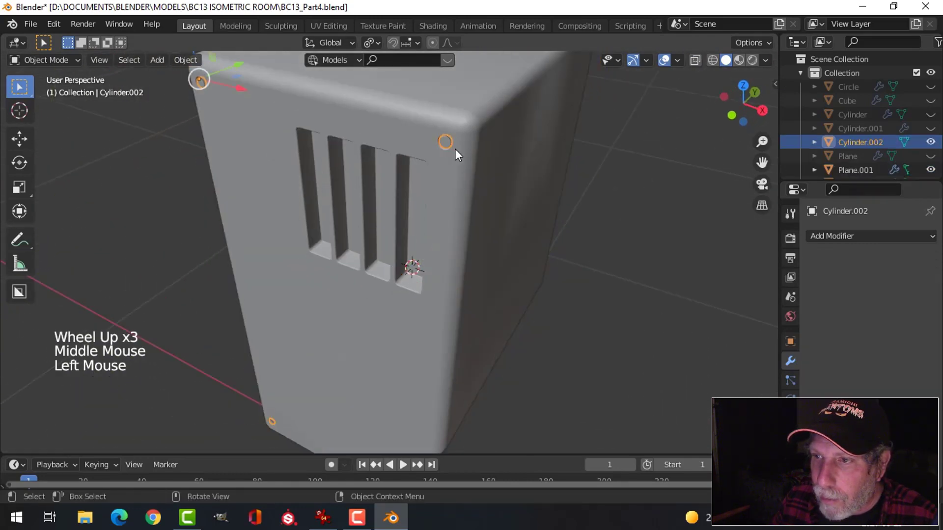
{"action": "middle_click_drag", "start_coordinate": [585, 239], "coordinate": [517, 225]}
{"action": "scroll", "coordinate": [513, 229], "scroll_direction": "down", "scroll_amount": 3}
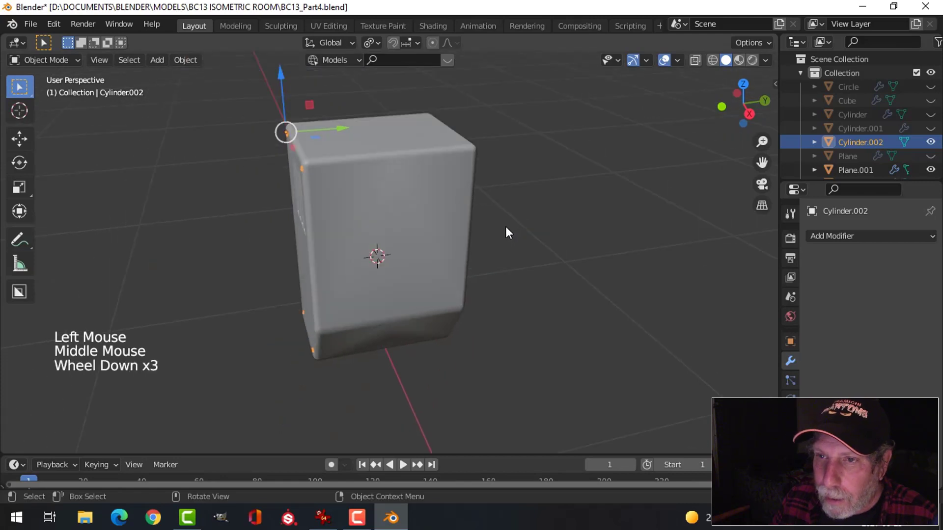
{"action": "middle_click_drag", "start_coordinate": [392, 210], "coordinate": [451, 211]}
{"action": "scroll", "coordinate": [451, 212], "scroll_direction": "up", "scroll_amount": 1}
{"action": "scroll", "coordinate": [452, 212], "scroll_direction": "up", "scroll_amount": 1}
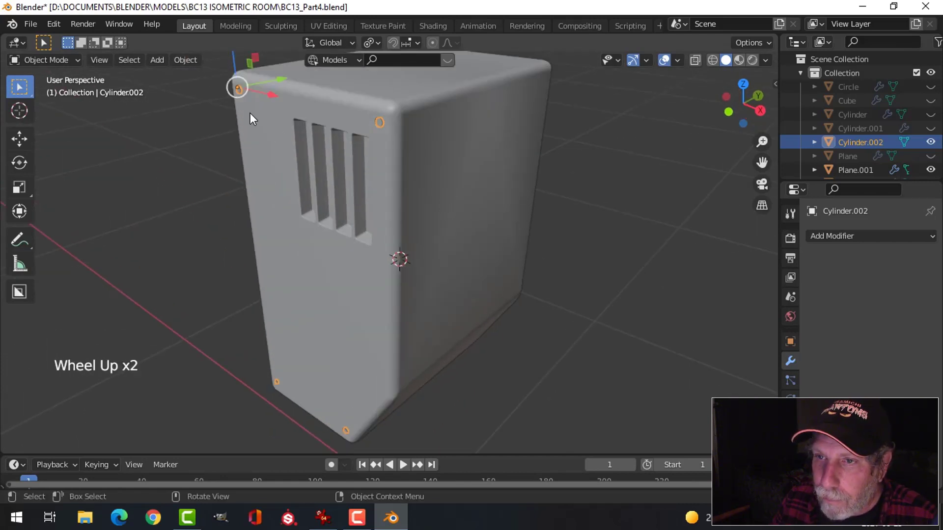
Set the origin of the corner screws object to the 3D cursor.
{"action": "left_click", "coordinate": [199, 59]}
{"action": "mouse_move", "coordinate": [207, 88]}
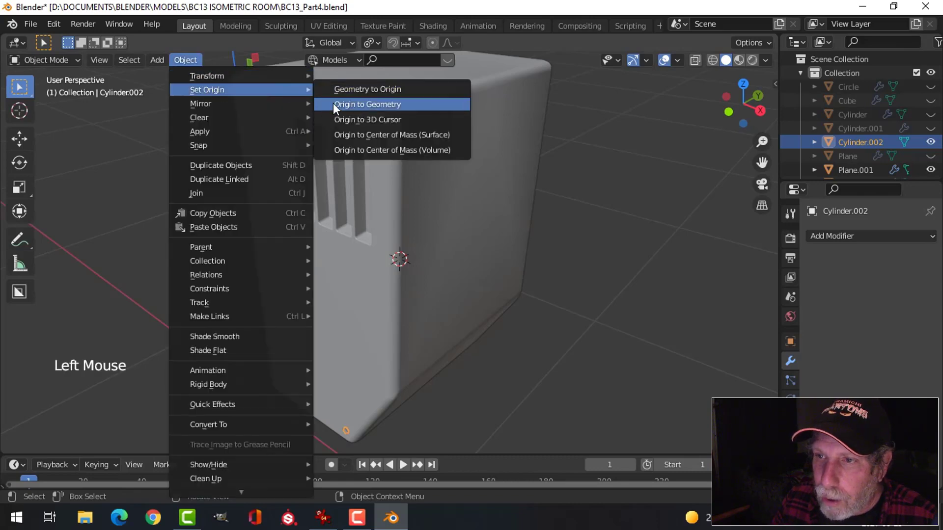
{"action": "left_click", "coordinate": [339, 119]}
{"action": "middle_click_drag", "start_coordinate": [344, 127], "coordinate": [438, 219]}
{"action": "scroll", "coordinate": [407, 177], "scroll_direction": "down", "scroll_amount": 2}
Add a Mirror modifier on the Y axis only to the corner screws and apply it.
{"action": "left_click", "coordinate": [827, 237]}
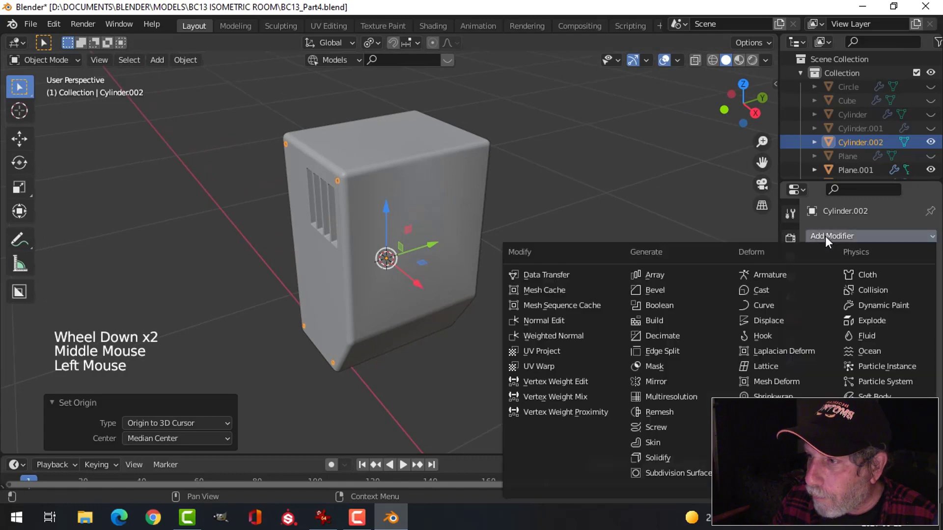
{"action": "left_click", "coordinate": [669, 379]}
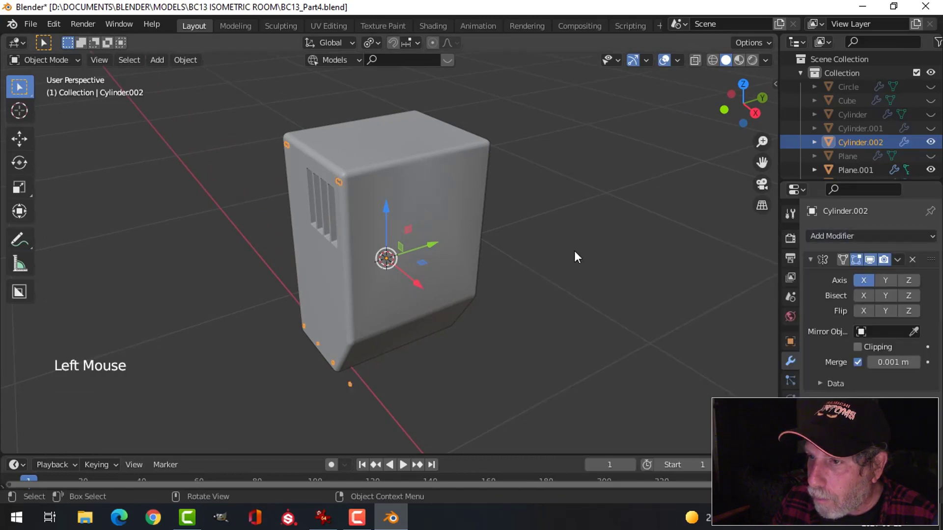
{"action": "middle_click_drag", "start_coordinate": [574, 251], "coordinate": [629, 258]}
{"action": "left_click", "coordinate": [863, 280]}
{"action": "scroll", "coordinate": [483, 245], "scroll_direction": "up", "scroll_amount": 2}
{"action": "key", "text": "alt+a"}
{"action": "scroll", "coordinate": [378, 205], "scroll_direction": "up", "scroll_amount": 2}
{"action": "scroll", "coordinate": [380, 266], "scroll_direction": "up", "scroll_amount": 1}
{"action": "scroll", "coordinate": [379, 267], "scroll_direction": "down", "scroll_amount": 5}
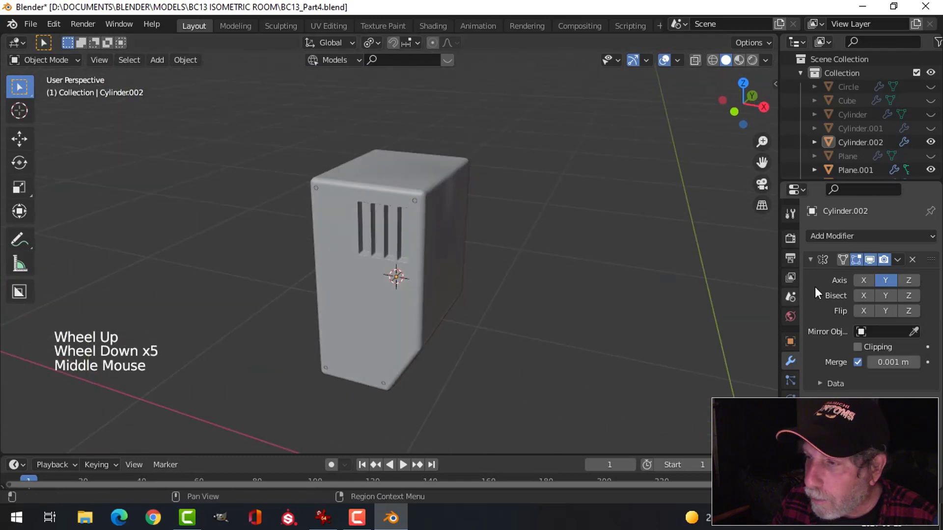
{"action": "left_click", "coordinate": [899, 259]}
{"action": "left_click", "coordinate": [873, 275]}
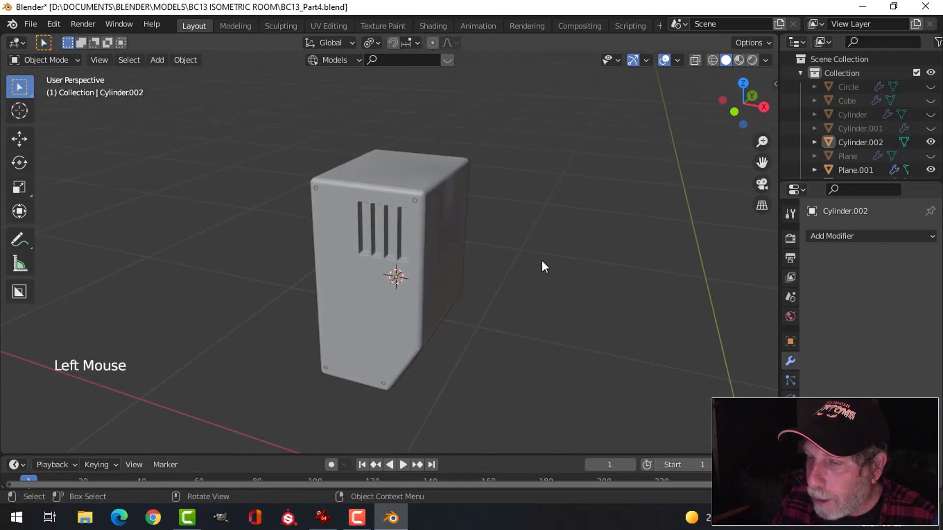
Apply the Mirror modifier on the box casing, deselect everything and save the file.
{"action": "double_click", "coordinate": [441, 222]}
{"action": "middle_click_drag", "start_coordinate": [647, 308], "coordinate": [424, 282]}
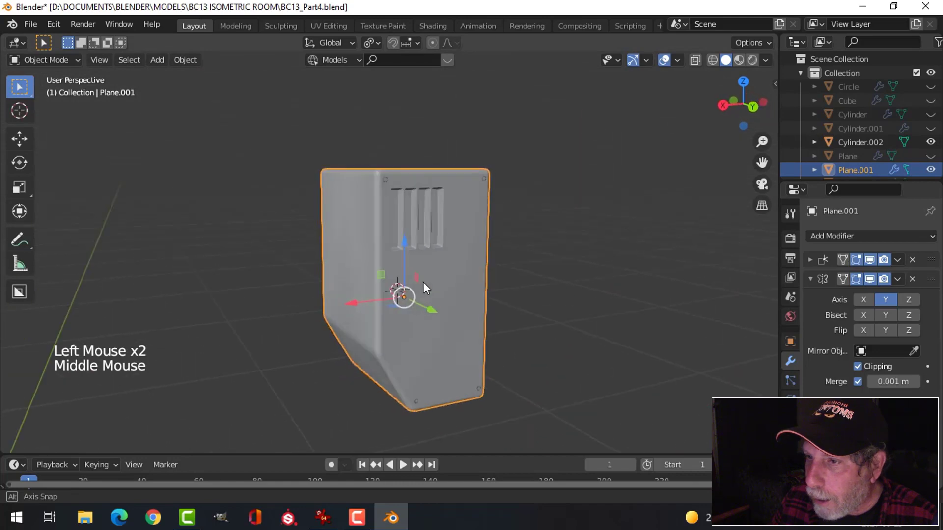
{"action": "left_click", "coordinate": [899, 278]}
{"action": "left_click", "coordinate": [859, 292]}
{"action": "middle_click_drag", "start_coordinate": [443, 288], "coordinate": [404, 290]}
{"action": "key", "text": "alt+a"}
{"action": "key", "text": "ctrl+s"}
Try to delete the recessed back faces inside the four vent slots of the casing.
{"action": "scroll", "coordinate": [495, 295], "scroll_direction": "down", "scroll_amount": 1}
{"action": "scroll", "coordinate": [410, 261], "scroll_direction": "up", "scroll_amount": 4}
{"action": "scroll", "coordinate": [404, 290], "scroll_direction": "up", "scroll_amount": 1}
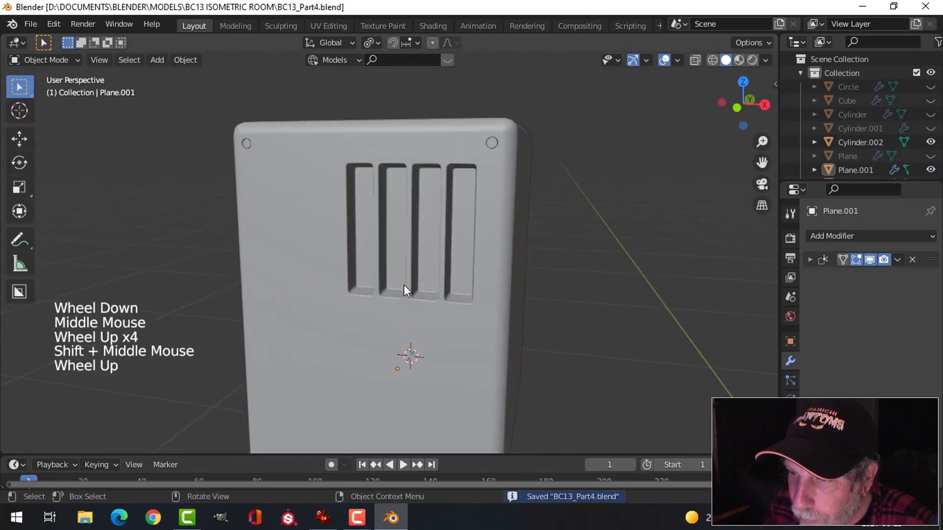
{"action": "left_click", "coordinate": [363, 231]}
{"action": "key", "text": "Tab"}
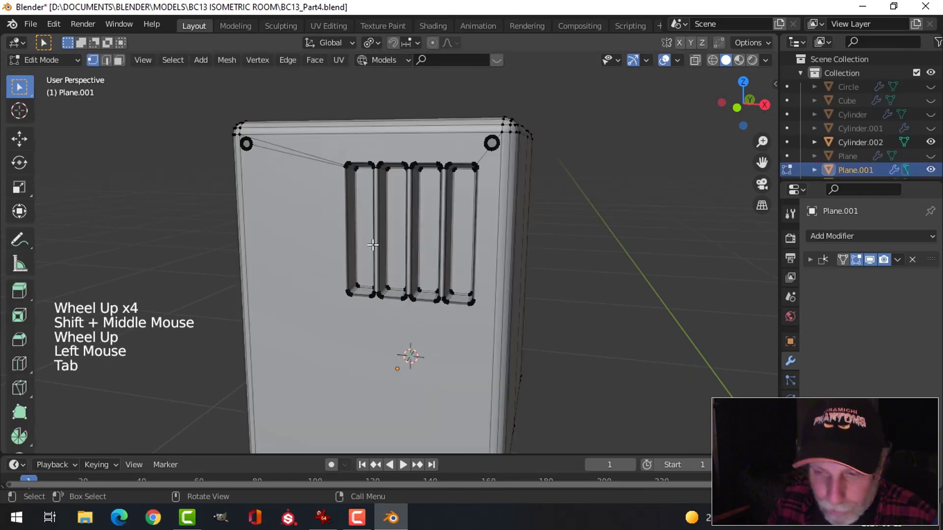
{"action": "key", "text": "3"}
{"action": "left_click", "coordinate": [362, 220]}
{"action": "left_click", "coordinate": [410, 193], "text": "shift"}
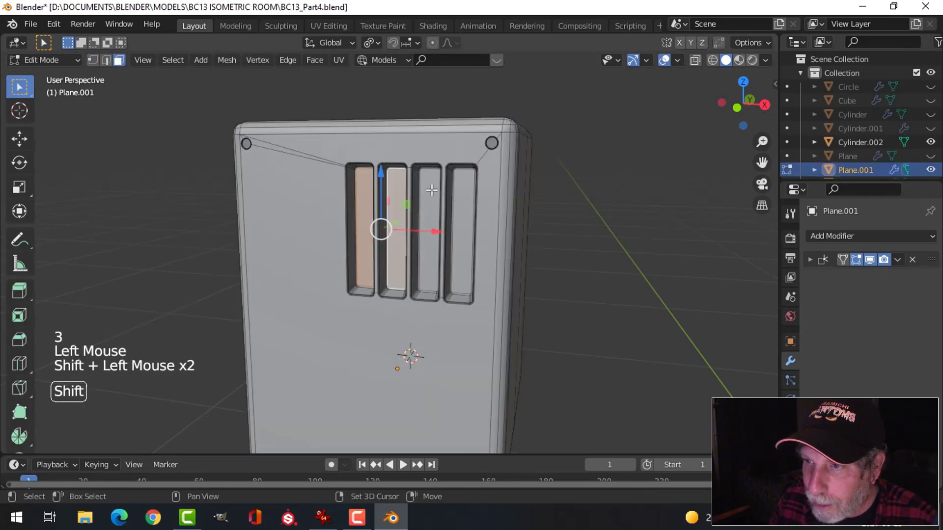
{"action": "left_click", "coordinate": [431, 190], "text": "shift"}
{"action": "left_click", "coordinate": [459, 194], "text": "shift"}
{"action": "middle_click_drag", "start_coordinate": [509, 261], "coordinate": [496, 295]}
{"action": "key", "text": "x"}
{"action": "left_click", "coordinate": [482, 295]}
Undo the deletion of the vent slot faces and return to Object Mode with nothing selected.
{"action": "key", "text": "ctrl+z"}
{"action": "key", "text": "alt+a"}
{"action": "key", "text": "Tab"}
{"action": "key", "text": "alt+a"}
{"action": "scroll", "coordinate": [517, 301], "scroll_direction": "down", "scroll_amount": 2}
{"action": "middle_click_drag", "start_coordinate": [496, 295], "coordinate": [475, 320], "text": "shift"}
Consult the reference image in IrfanView, and in Blender duplicate the casing's two top faces and raise the copy about 0.029 m.
{"action": "left_click", "coordinate": [323, 517]}
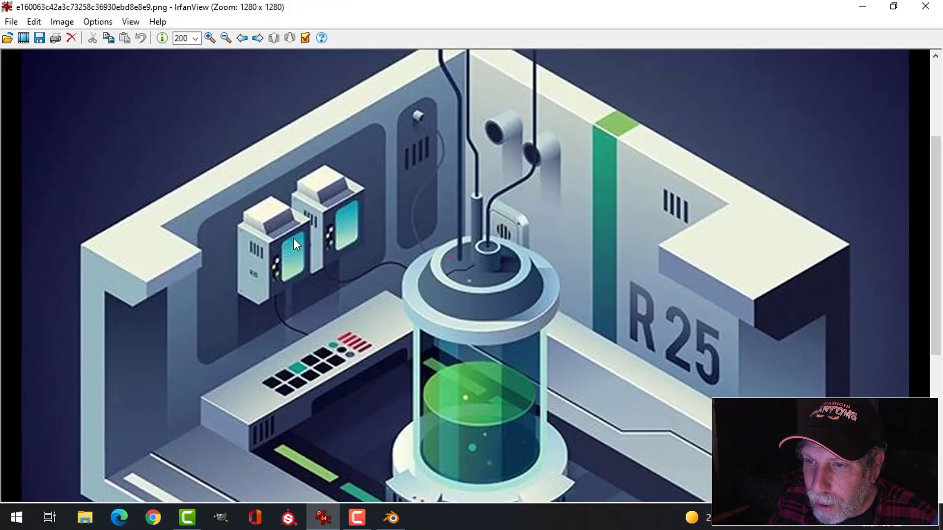
{"action": "left_click", "coordinate": [389, 525]}
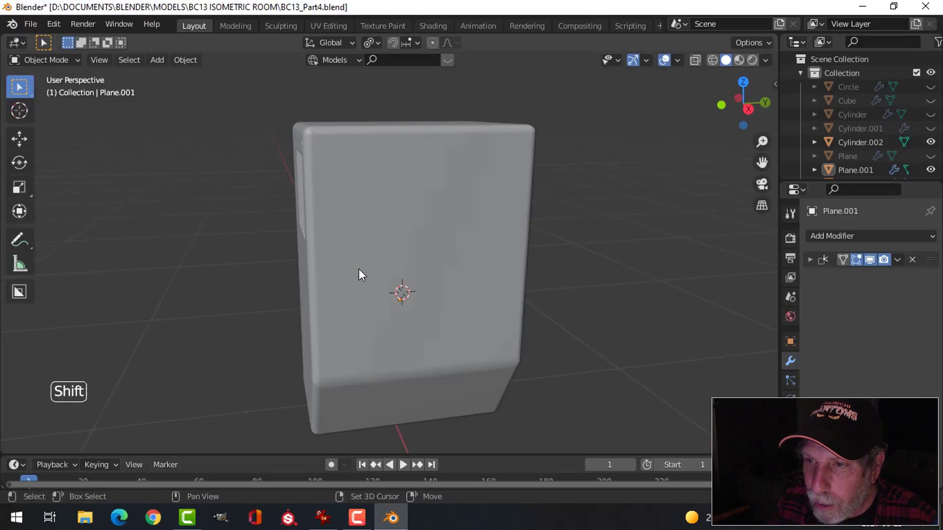
{"action": "middle_click_drag", "start_coordinate": [358, 269], "coordinate": [396, 214], "text": "shift"}
{"action": "left_click", "coordinate": [441, 249]}
{"action": "key", "text": "Tab"}
{"action": "middle_click_drag", "start_coordinate": [441, 249], "coordinate": [465, 269]}
{"action": "key", "text": "3"}
{"action": "left_click", "coordinate": [415, 202]}
{"action": "left_click", "coordinate": [464, 175], "text": "shift"}
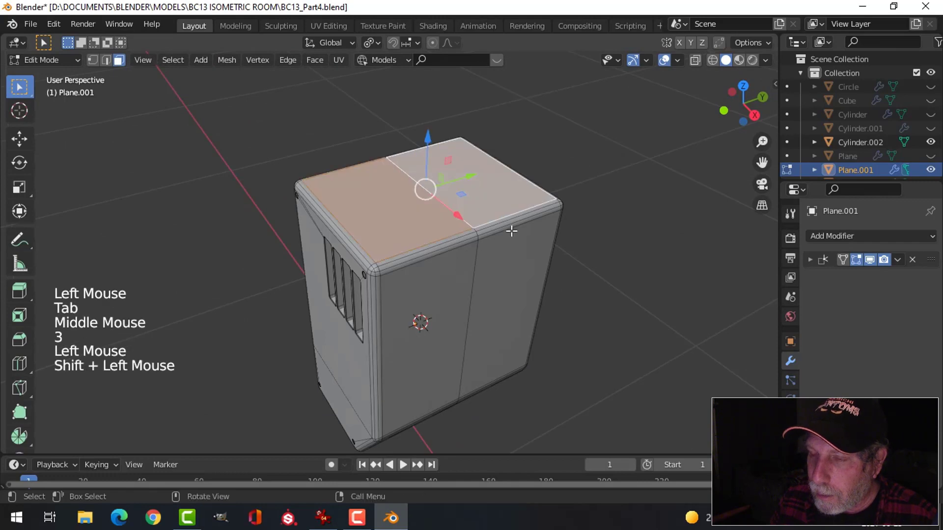
{"action": "middle_click_drag", "start_coordinate": [511, 227], "coordinate": [591, 249]}
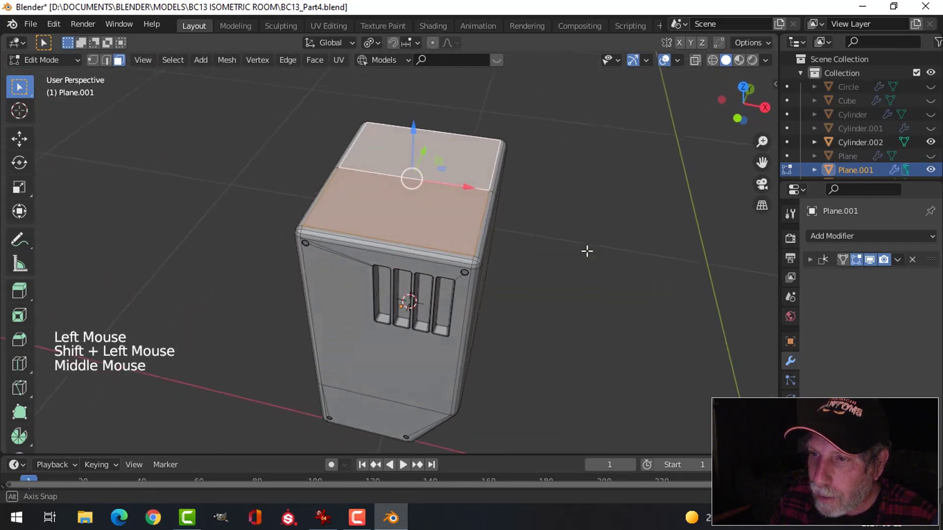
{"action": "left_click", "coordinate": [322, 517]}
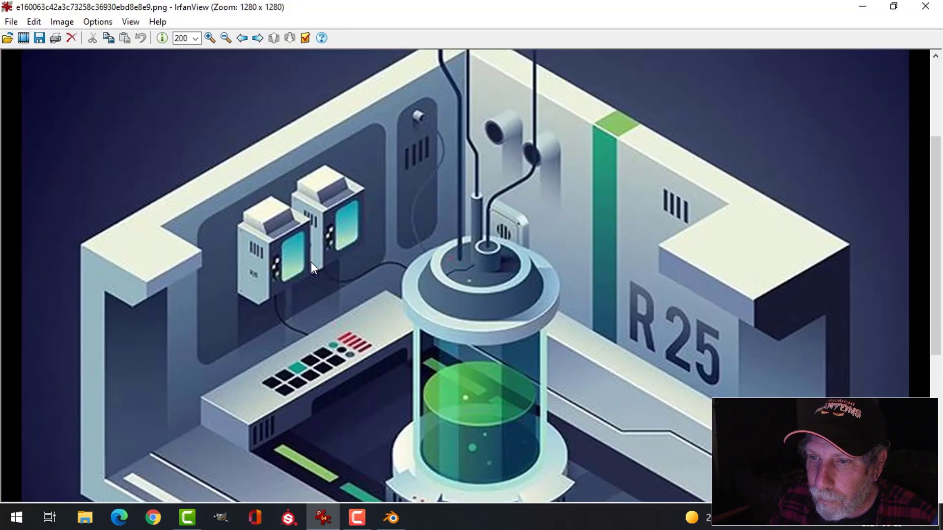
{"action": "left_click", "coordinate": [395, 521]}
{"action": "middle_click_drag", "start_coordinate": [461, 243], "coordinate": [409, 277], "text": "shift"}
{"action": "middle_click_drag", "start_coordinate": [409, 277], "coordinate": [376, 263]}
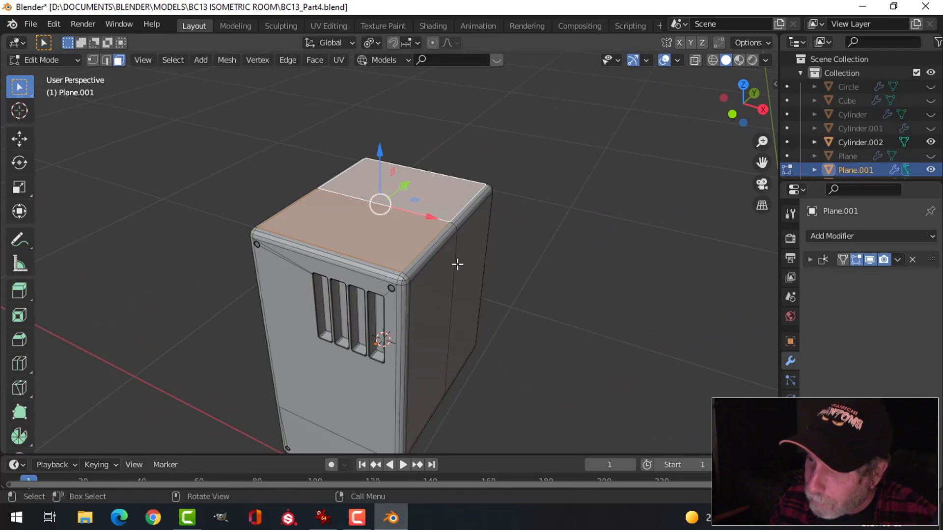
{"action": "middle_click_drag", "start_coordinate": [457, 264], "coordinate": [412, 271]}
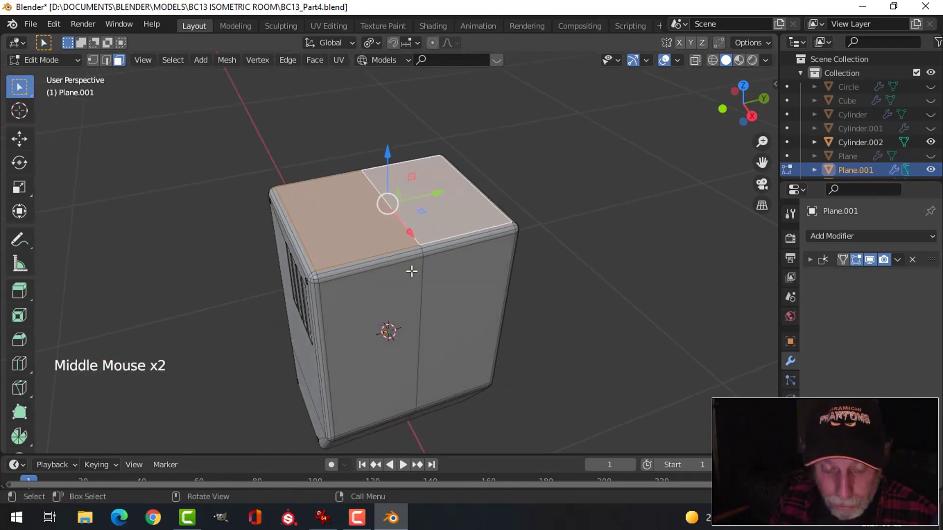
{"action": "key", "text": "shift+d"}
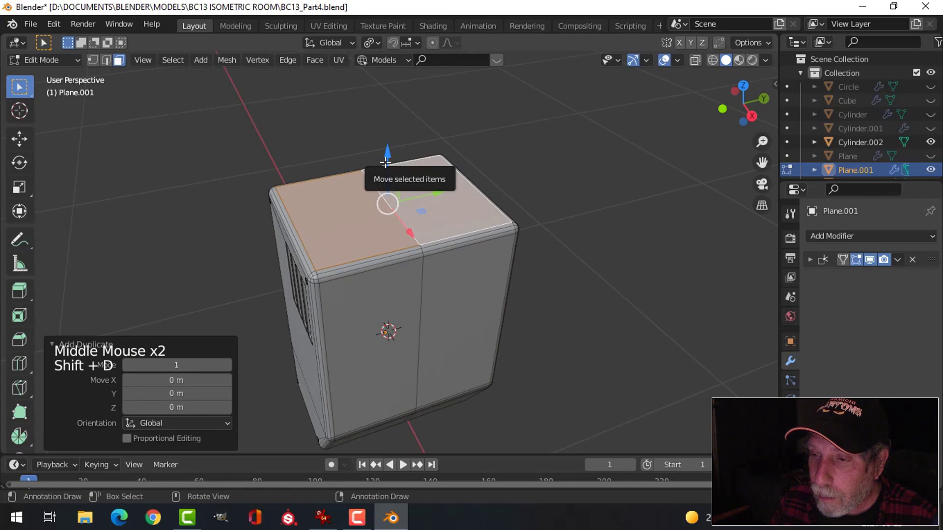
{"action": "left_click_drag", "start_coordinate": [385, 162], "coordinate": [385, 140]}
{"action": "middle_click_drag", "start_coordinate": [386, 141], "coordinate": [501, 182]}
Extrude the duplicated faces upward about 0.085 m to form a block above the casing.
{"action": "key", "text": "e"}
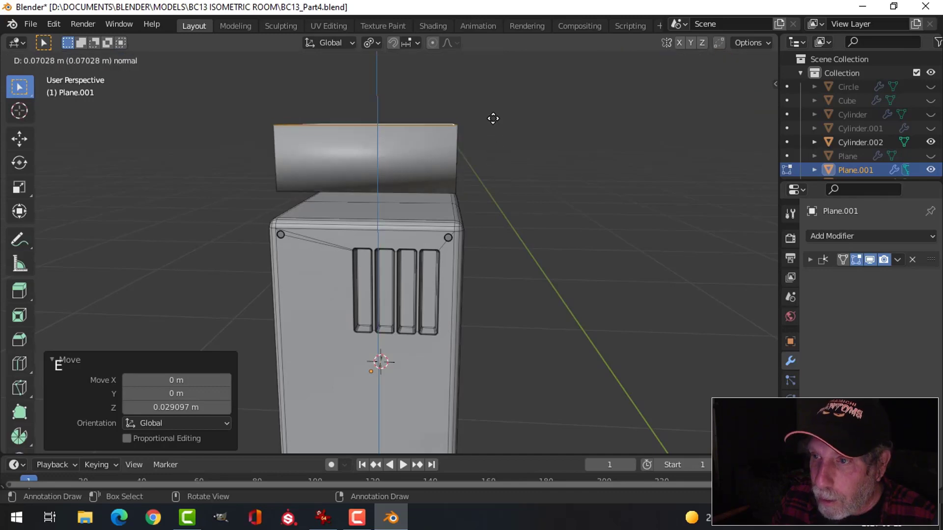
{"action": "left_click", "coordinate": [489, 115]}
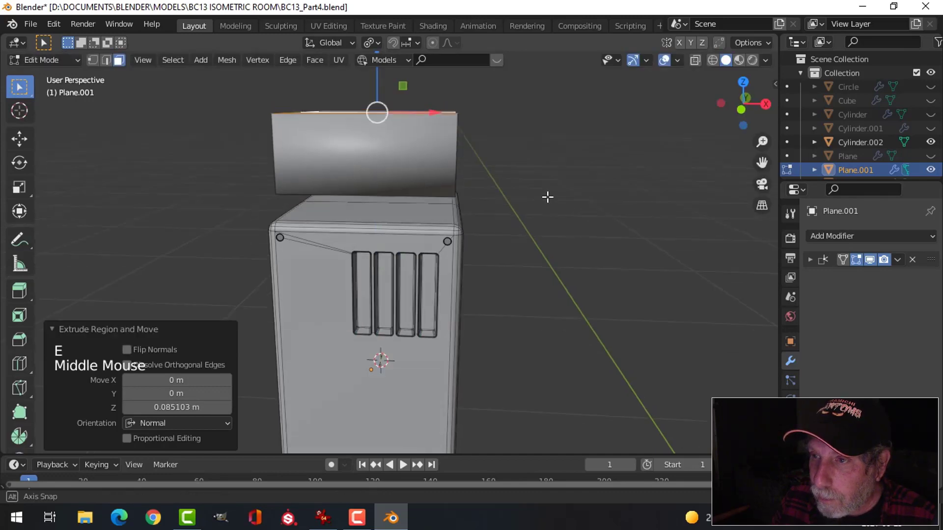
{"action": "middle_click_drag", "start_coordinate": [548, 196], "coordinate": [526, 198]}
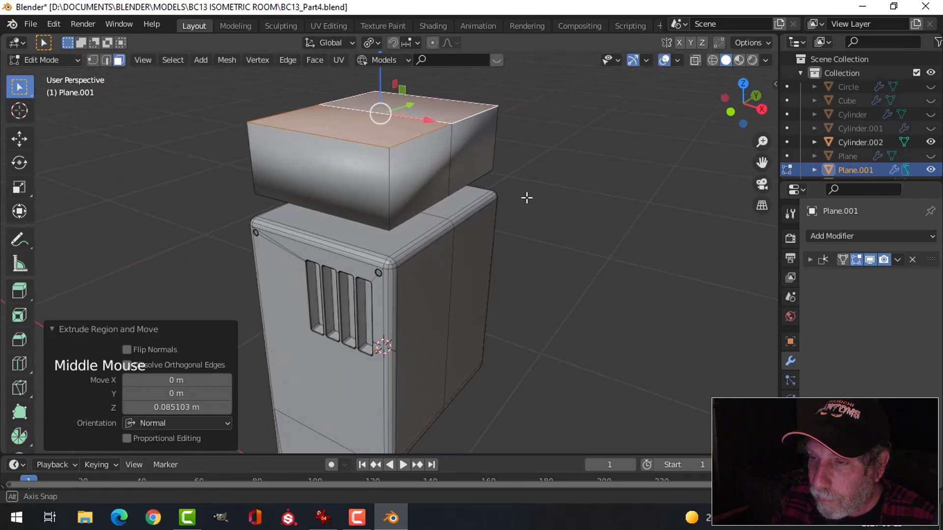
Move the block's two +X side faces inward about 0.039 m along X.
{"action": "left_click", "coordinate": [421, 184]}
{"action": "left_click", "coordinate": [472, 148], "text": "shift"}
{"action": "middle_click_drag", "start_coordinate": [509, 216], "coordinate": [535, 218]}
{"action": "left_click_drag", "start_coordinate": [510, 159], "coordinate": [475, 167]}
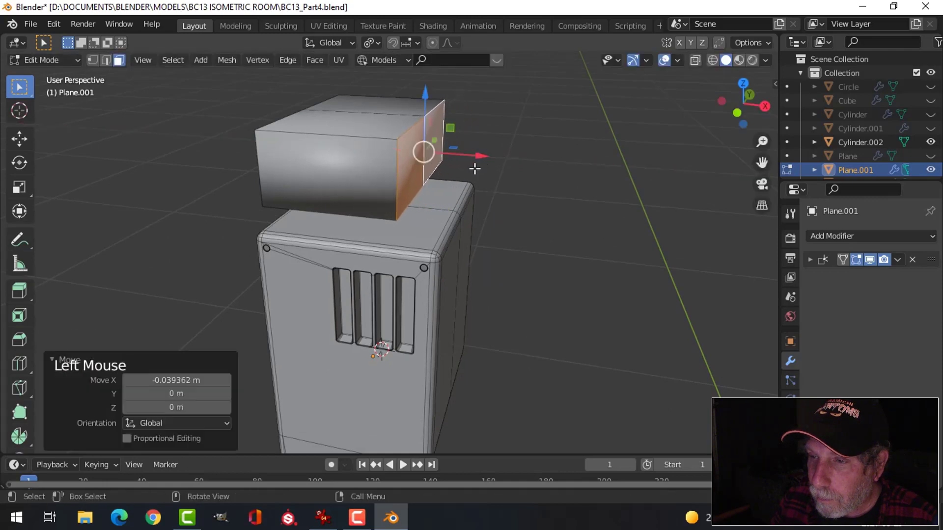
Check the reference image and slope the block's +X side by moving its two upper edges inward about 0.043 m along X.
{"action": "left_click", "coordinate": [330, 520]}
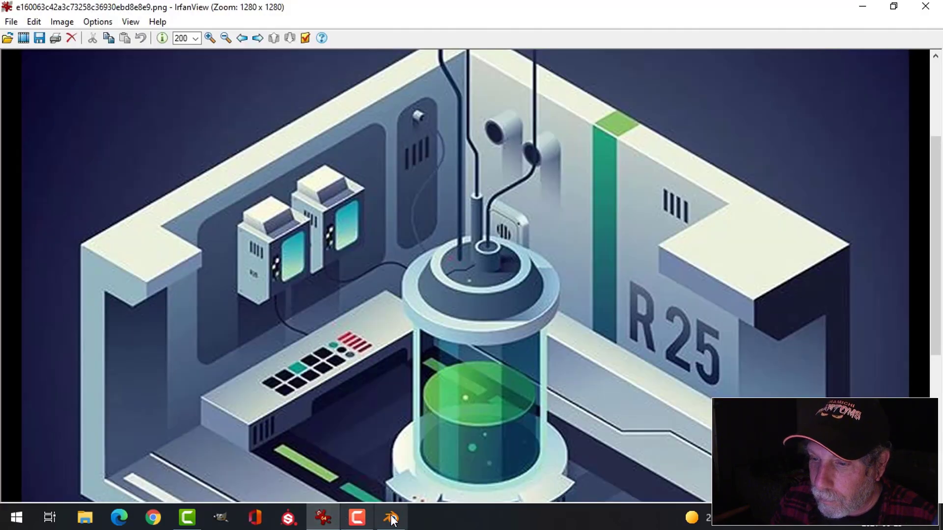
{"action": "left_click", "coordinate": [392, 518]}
{"action": "middle_click_drag", "start_coordinate": [398, 293], "coordinate": [404, 302], "text": "shift"}
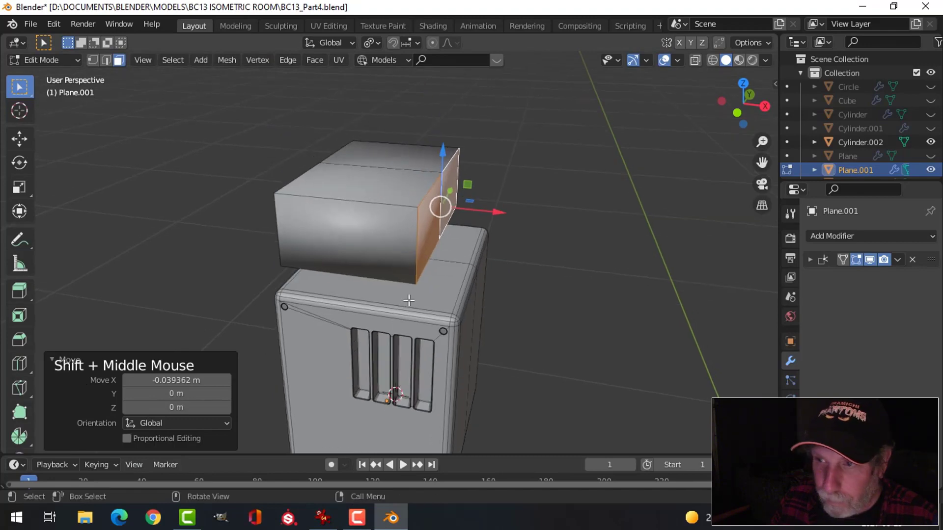
{"action": "key", "text": "2"}
{"action": "left_click", "coordinate": [427, 196]}
{"action": "left_click", "coordinate": [452, 164], "text": "shift"}
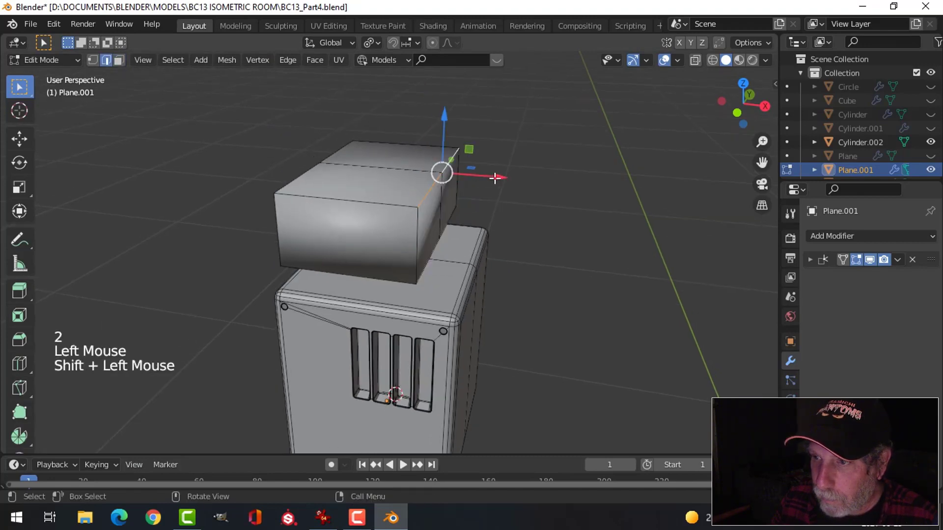
{"action": "left_click_drag", "start_coordinate": [495, 178], "coordinate": [454, 184]}
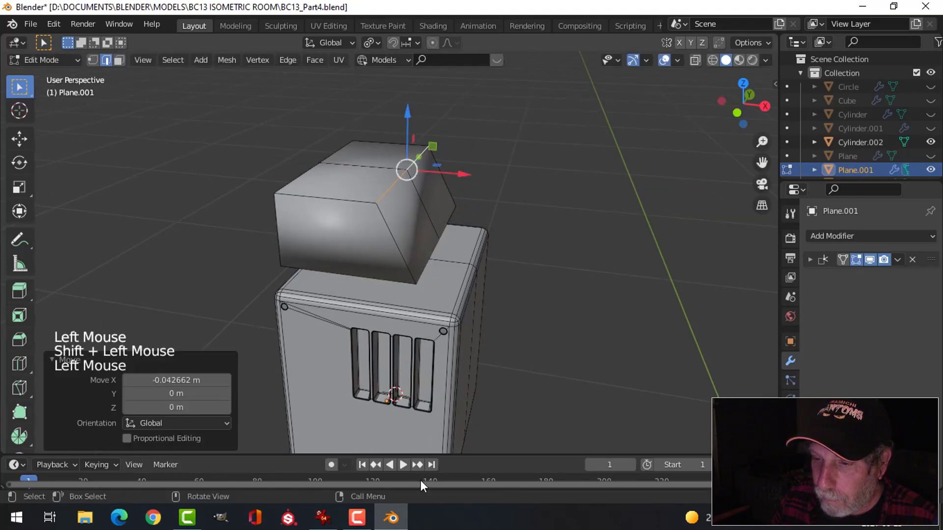
Compare with the reference image and lower the block's two top faces to make the block flatter.
{"action": "left_click", "coordinate": [321, 518]}
{"action": "left_click", "coordinate": [390, 519]}
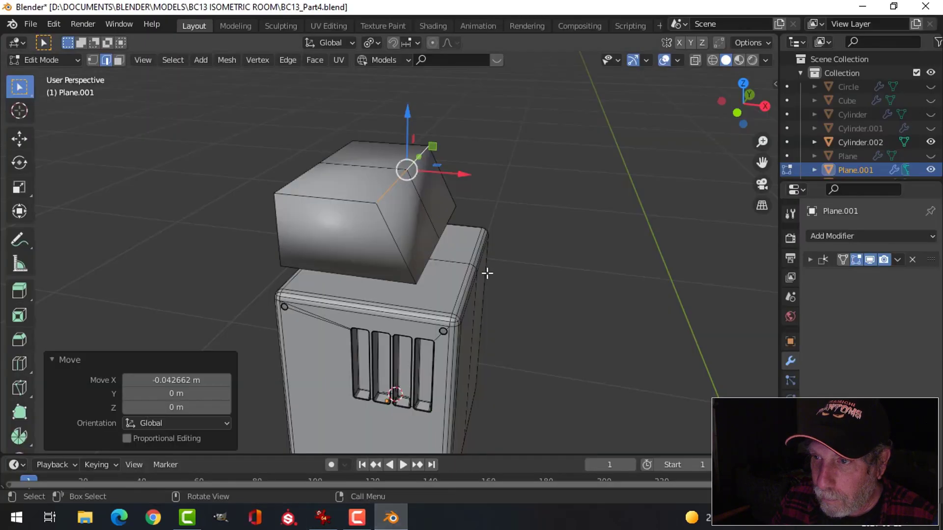
{"action": "middle_click_drag", "start_coordinate": [486, 270], "coordinate": [528, 260]}
{"action": "key", "text": "3"}
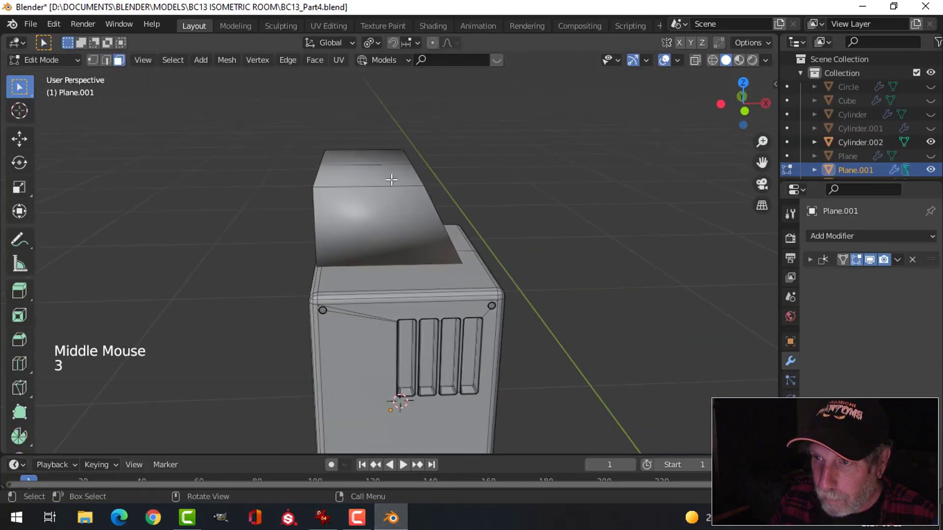
{"action": "left_click", "coordinate": [369, 194]}
{"action": "left_click", "coordinate": [366, 173], "text": "shift"}
{"action": "left_click_drag", "start_coordinate": [368, 106], "coordinate": [375, 148]}
{"action": "middle_click_drag", "start_coordinate": [425, 164], "coordinate": [450, 239]}
Try to adjust the sloped side's edges, undo the move and clear the selection.
{"action": "key", "text": "2"}
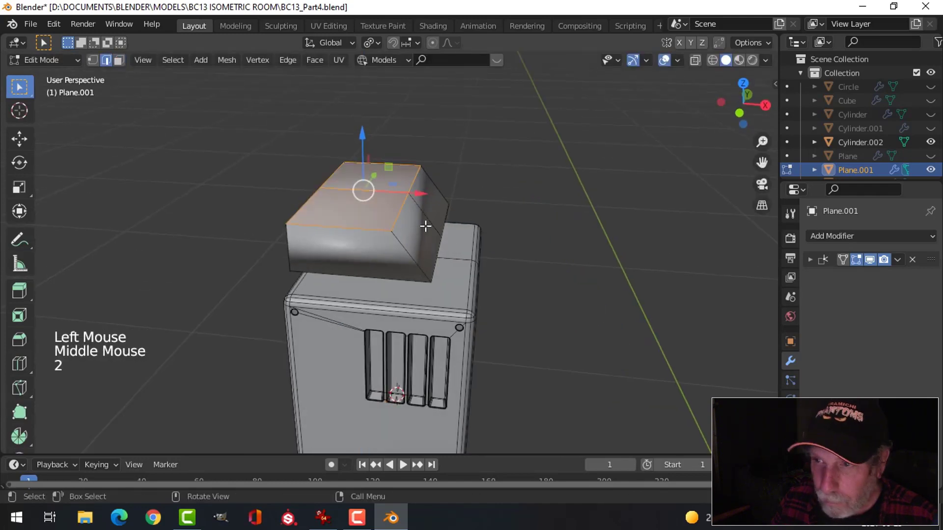
{"action": "left_click", "coordinate": [459, 203], "text": "shift"}
{"action": "left_click_drag", "start_coordinate": [480, 197], "coordinate": [484, 200]}
{"action": "middle_click_drag", "start_coordinate": [551, 239], "coordinate": [471, 237]}
{"action": "key", "text": "ctrl+z"}
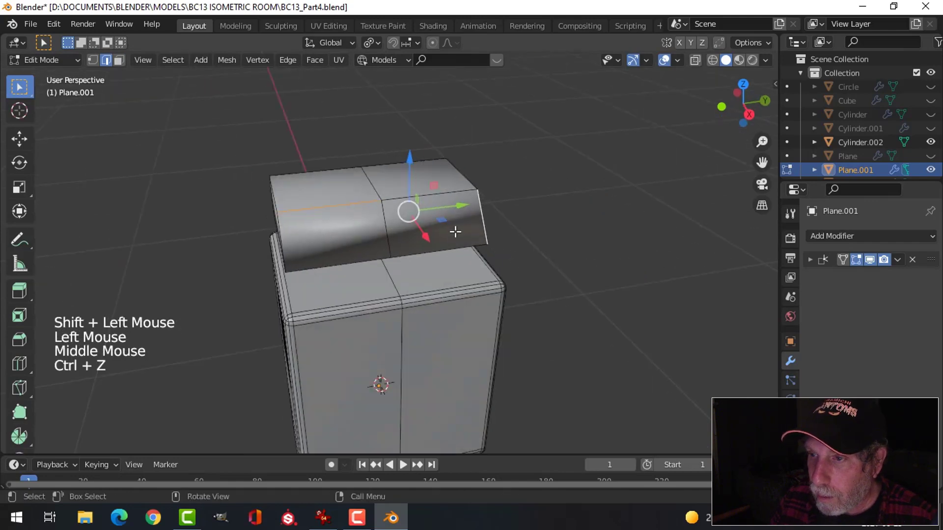
{"action": "key", "text": "alt+a"}
Move the two upper edges of the block's sloped side outward about 0.007 m along X.
{"action": "left_click", "coordinate": [354, 203], "text": "shift"}
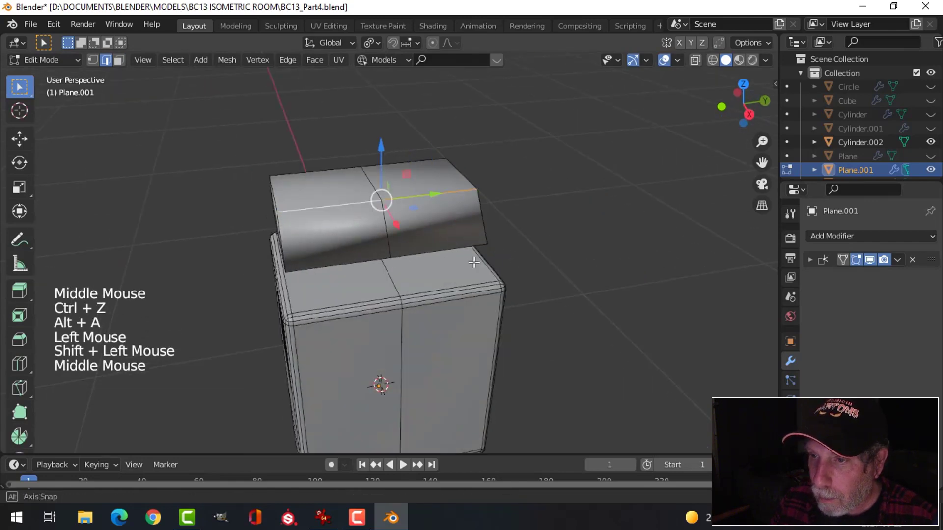
{"action": "middle_click_drag", "start_coordinate": [354, 203], "coordinate": [453, 208]}
{"action": "left_click_drag", "start_coordinate": [452, 206], "coordinate": [480, 231]}
{"action": "middle_click_drag", "start_coordinate": [472, 255], "coordinate": [383, 275]}
Check the reference image, select the whole linked block and scale it to about 0.834 along Y.
{"action": "left_click", "coordinate": [331, 517]}
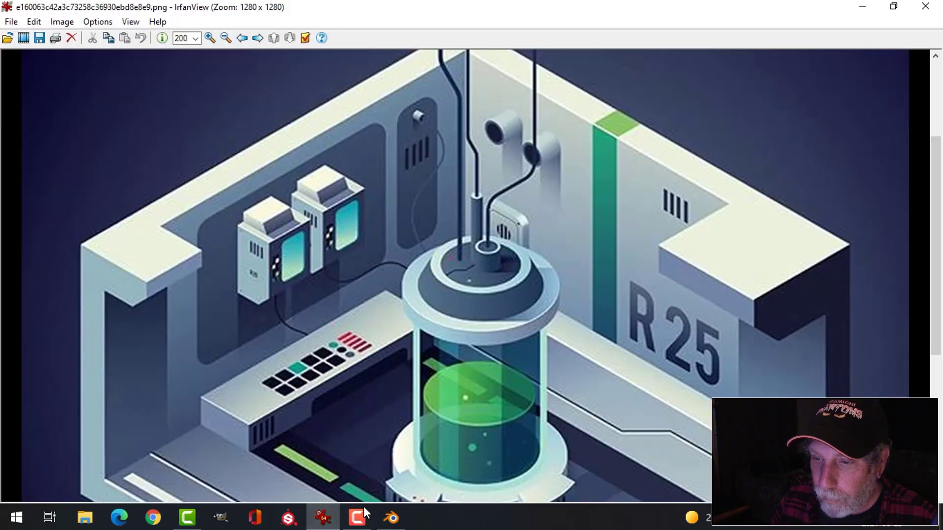
{"action": "left_click", "coordinate": [392, 517]}
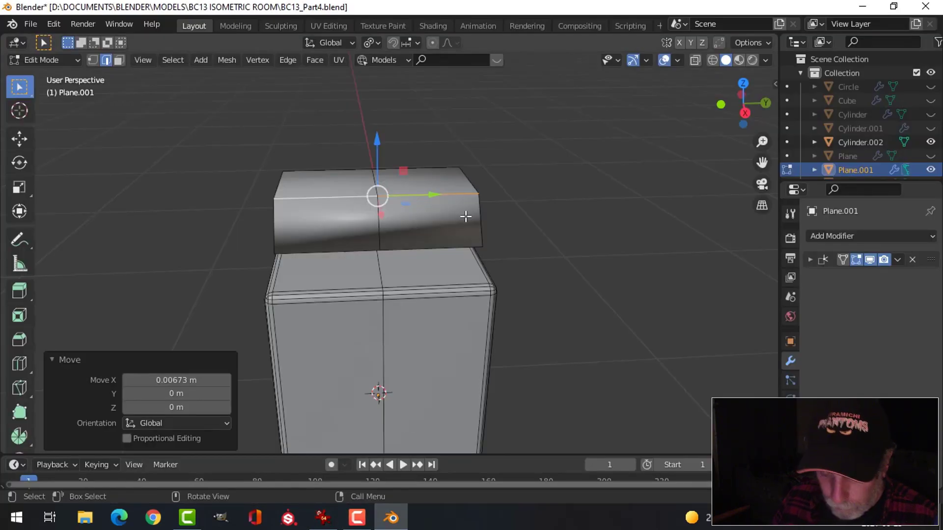
{"action": "key", "text": "ctrl+l"}
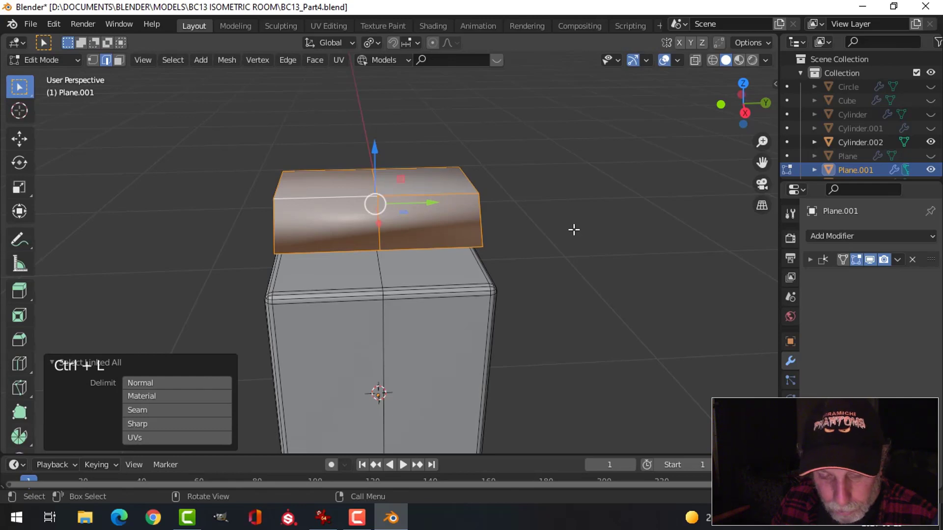
{"action": "key", "text": "s"}
{"action": "key", "text": "y"}
{"action": "left_click", "coordinate": [540, 232]}
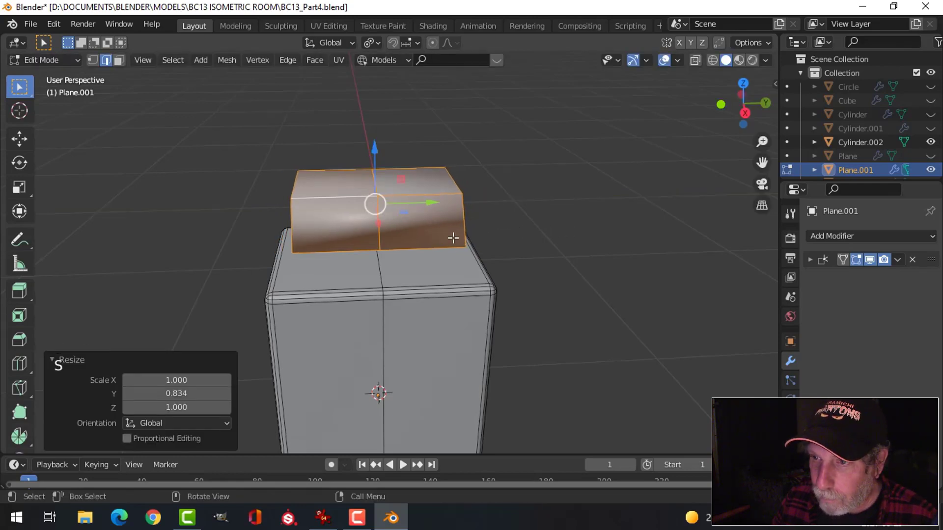
Lower the block about 0.033 m along Z toward the casing's top.
{"action": "middle_click_drag", "start_coordinate": [452, 237], "coordinate": [398, 140]}
{"action": "left_click_drag", "start_coordinate": [383, 148], "coordinate": [388, 179]}
{"action": "middle_click_drag", "start_coordinate": [447, 193], "coordinate": [480, 249]}
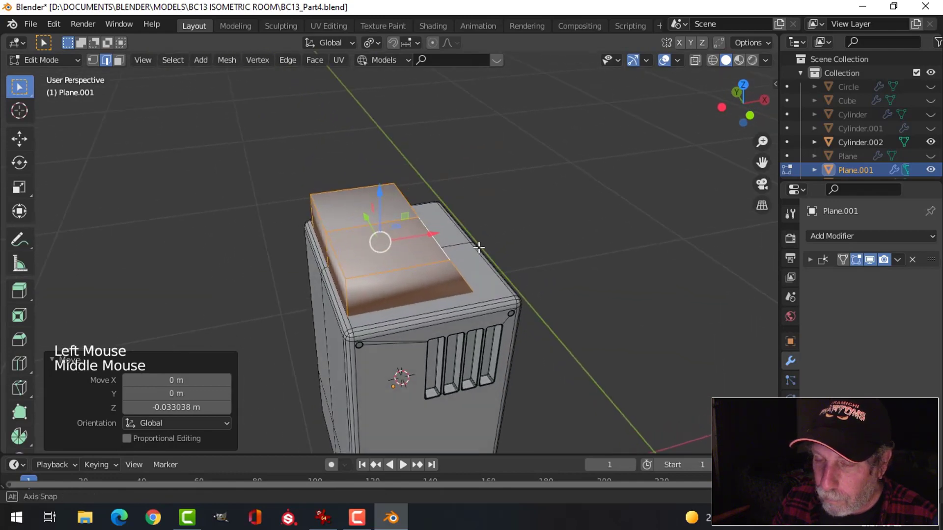
Separate the sloped top block from the casing into its own object and select it.
{"action": "key", "text": "Tab"}
{"action": "middle_click_drag", "start_coordinate": [611, 239], "coordinate": [439, 219]}
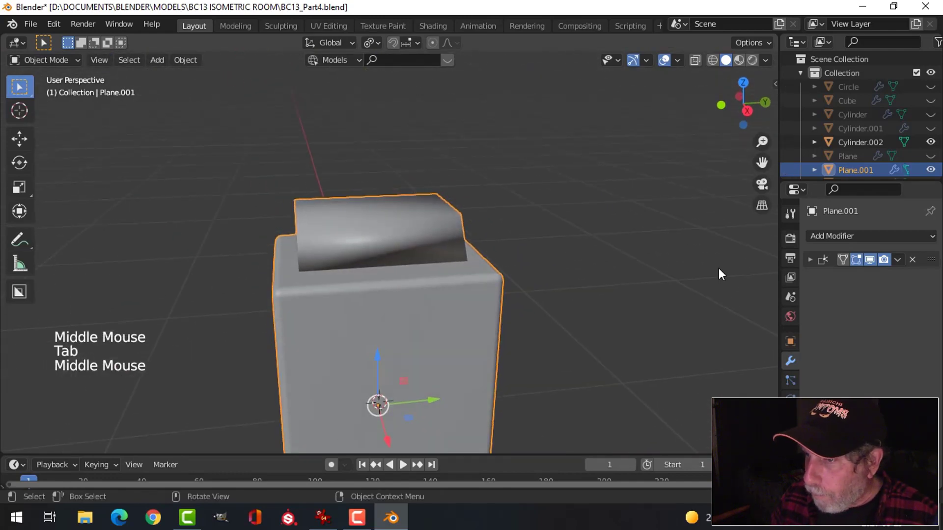
{"action": "key", "text": "Tab"}
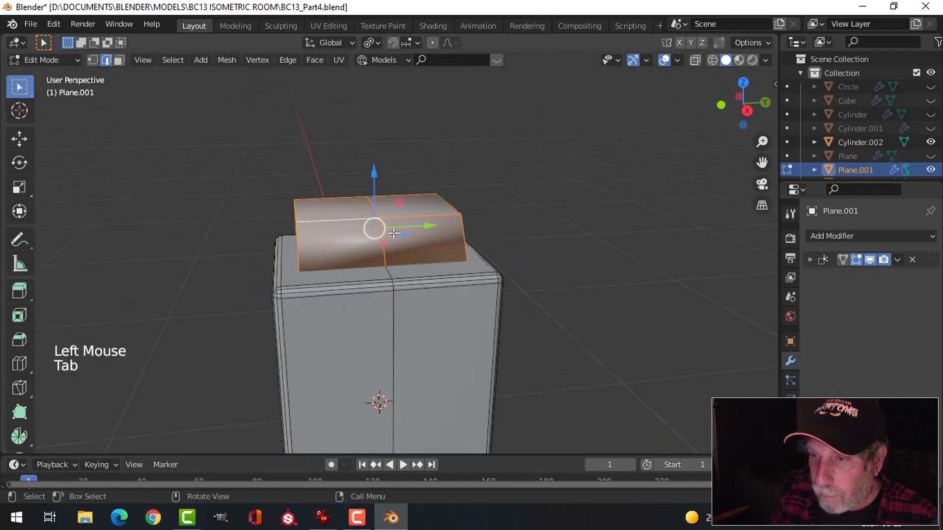
{"action": "key", "text": "p"}
{"action": "left_click", "coordinate": [482, 228]}
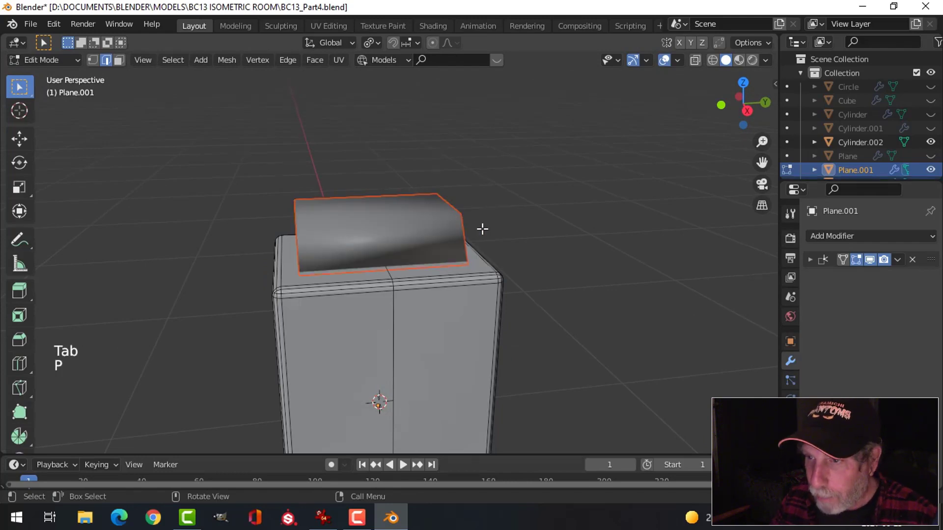
{"action": "key", "text": "Tab"}
{"action": "left_click", "coordinate": [429, 235]}
Add a Bevel modifier to the block, placing it first in the stack and deleting the modifier beneath it.
{"action": "left_click", "coordinate": [843, 238]}
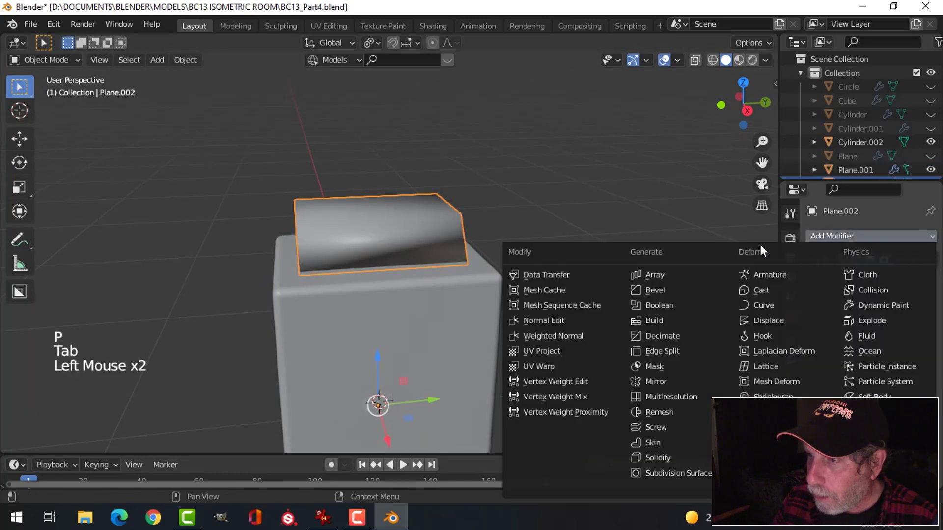
{"action": "left_click", "coordinate": [655, 291]}
{"action": "middle_click_drag", "start_coordinate": [383, 275], "coordinate": [639, 270]}
{"action": "left_click_drag", "start_coordinate": [933, 287], "coordinate": [933, 266]}
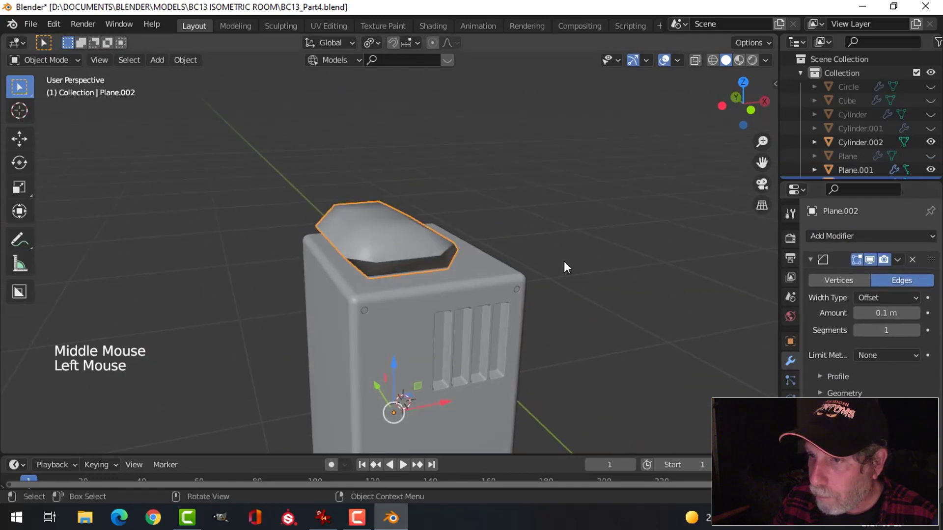
{"action": "middle_click_drag", "start_coordinate": [564, 265], "coordinate": [432, 238]}
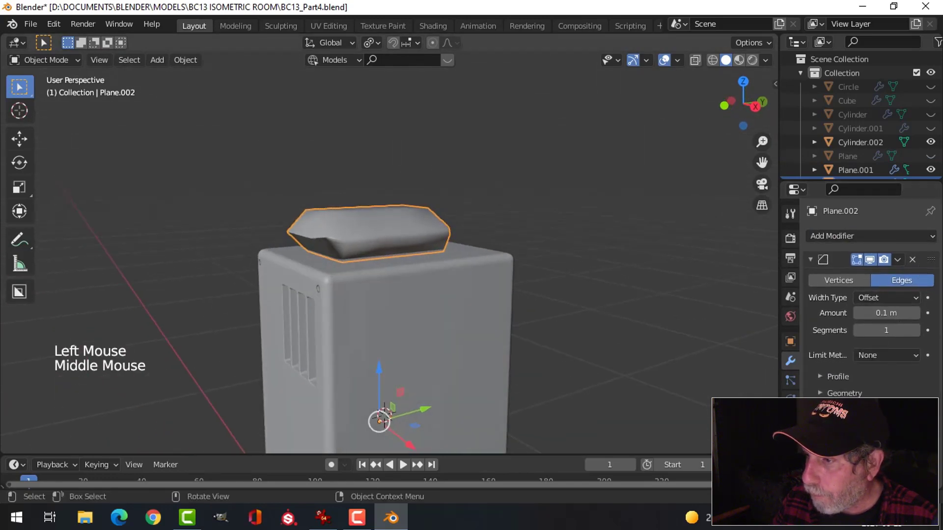
{"action": "left_click", "coordinate": [912, 431]}
Set the block's bevel to 3 segments and an amount of 0.01 m.
{"action": "mouse_move", "coordinate": [570, 259]}
{"action": "middle_mouse_down"}
{"action": "mouse_move", "coordinate": [526, 289]}
{"action": "mouse_move", "coordinate": [543, 273]}
{"action": "middle_mouse_up"}
{"action": "left_click", "coordinate": [914, 330]}
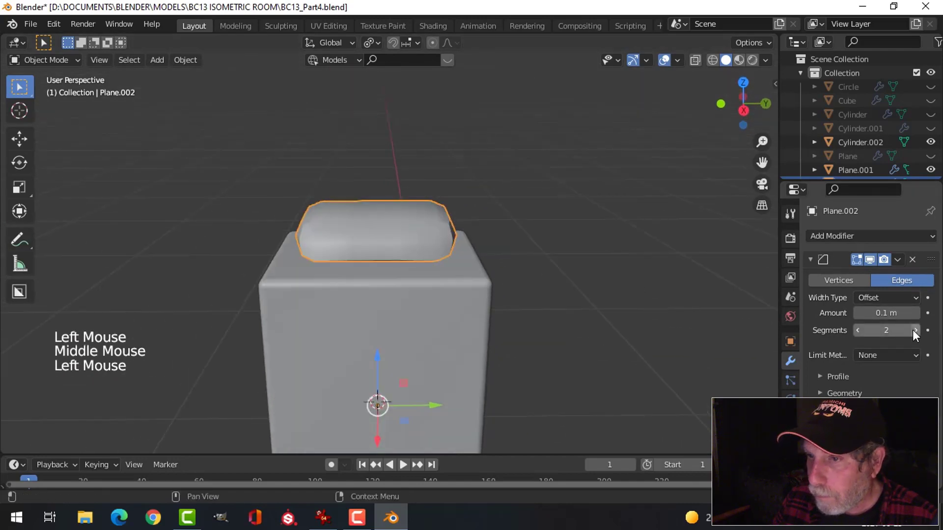
{"action": "left_click", "coordinate": [914, 331]}
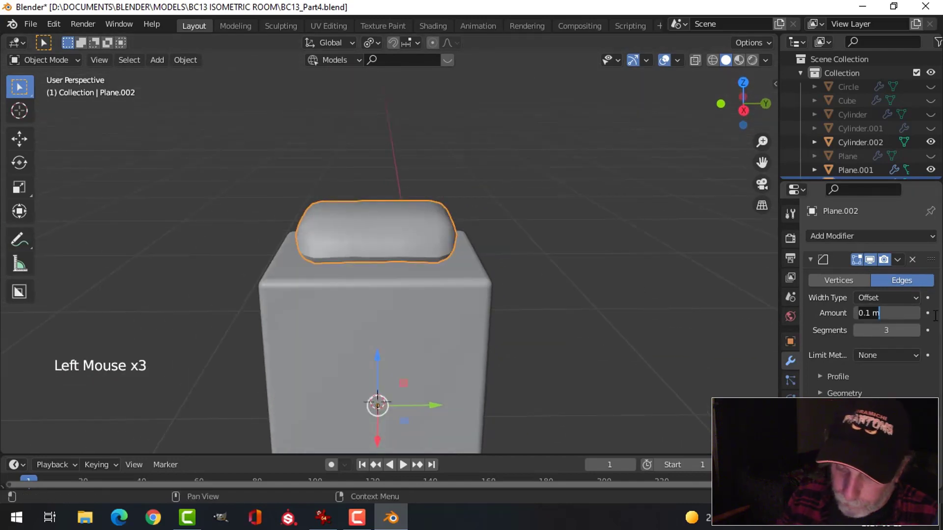
{"action": "key", "text": "Return"}
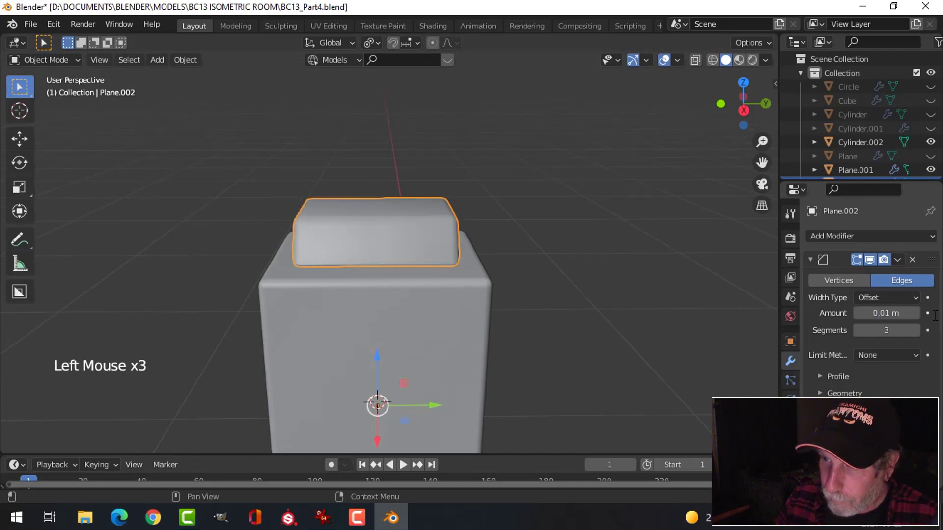
{"action": "middle_click_drag", "start_coordinate": [585, 272], "coordinate": [367, 332]}
{"action": "key", "text": "alt+a"}
Dissolve the edge loop running across the middle of the block and clear the selection.
{"action": "left_click", "coordinate": [393, 246]}
{"action": "middle_click_drag", "start_coordinate": [393, 246], "coordinate": [562, 296]}
{"action": "key", "text": "Tab"}
{"action": "scroll", "coordinate": [389, 308], "scroll_direction": "up", "scroll_amount": 2}
{"action": "key", "text": "2"}
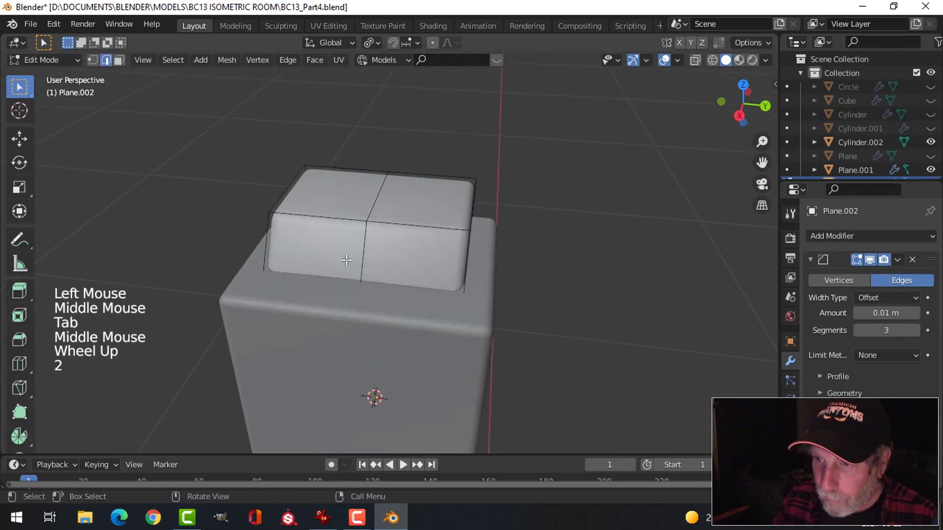
{"action": "left_click", "coordinate": [370, 229], "text": "alt+shift"}
{"action": "key", "text": "x"}
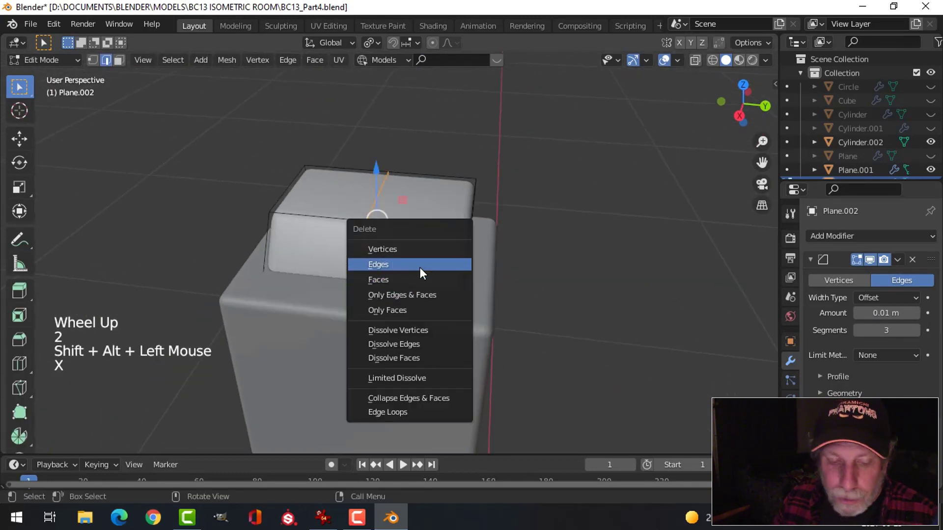
{"action": "key", "text": "Escape"}
{"action": "key", "text": "x"}
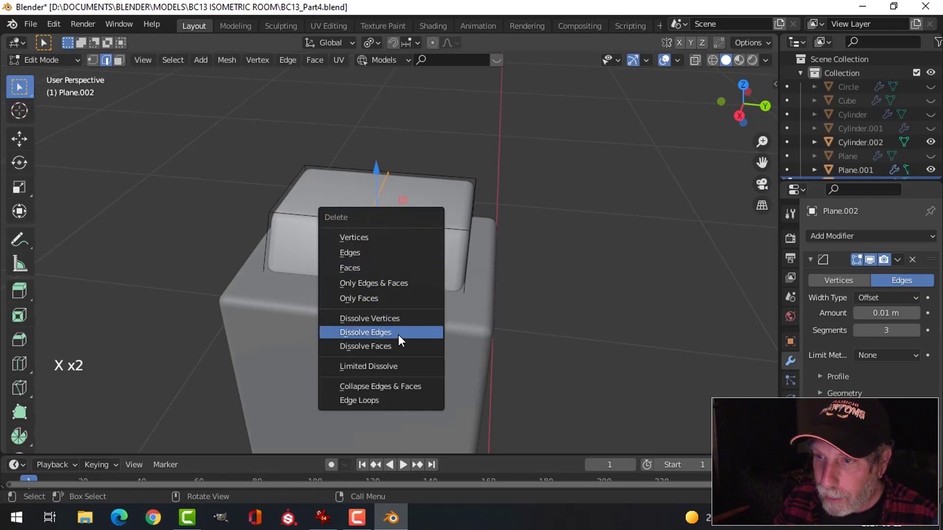
{"action": "left_click", "coordinate": [399, 333]}
{"action": "key", "text": "Tab"}
{"action": "middle_click_drag", "start_coordinate": [540, 275], "coordinate": [606, 276]}
{"action": "key", "text": "alt+a"}
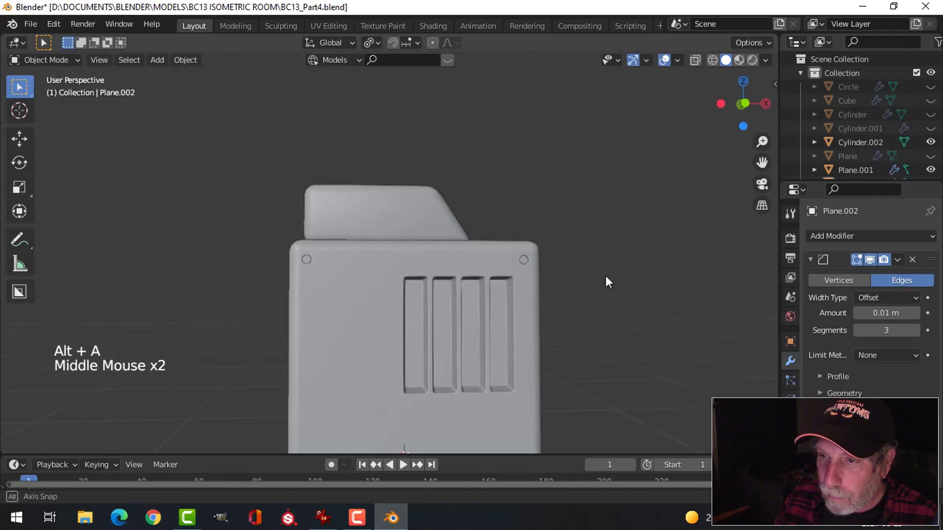
{"action": "scroll", "coordinate": [501, 258], "scroll_direction": "down", "scroll_amount": 1}
{"action": "middle_click_drag", "start_coordinate": [499, 262], "coordinate": [433, 328]}
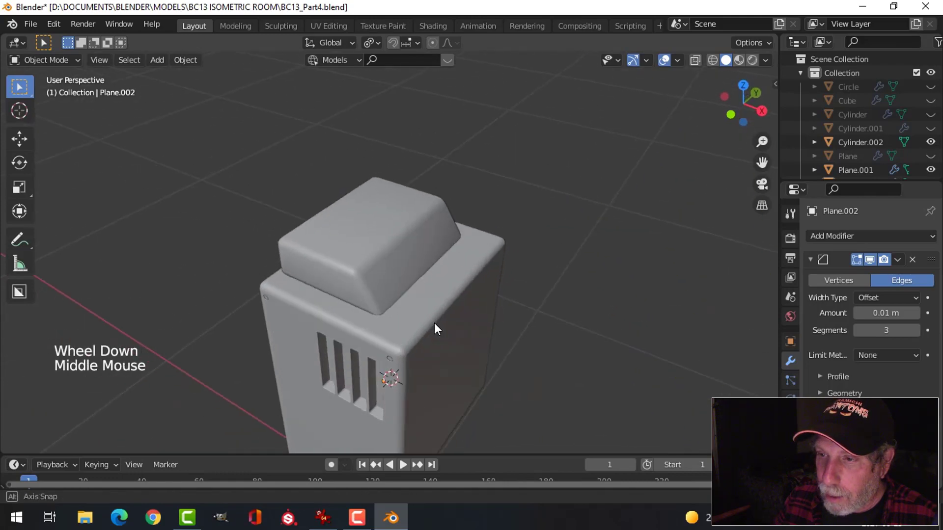
Check the reference image, then isolate the block and delete its underside face.
{"action": "left_click", "coordinate": [331, 518]}
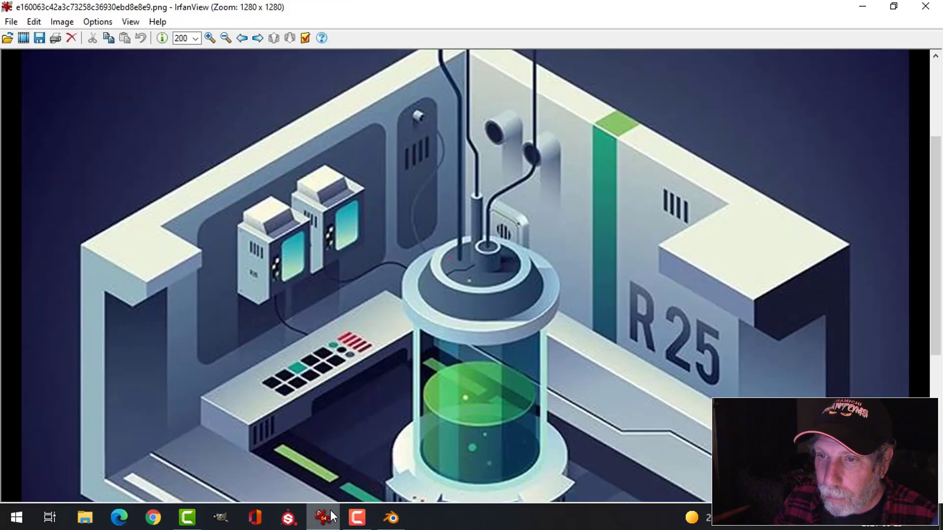
{"action": "left_click", "coordinate": [391, 519]}
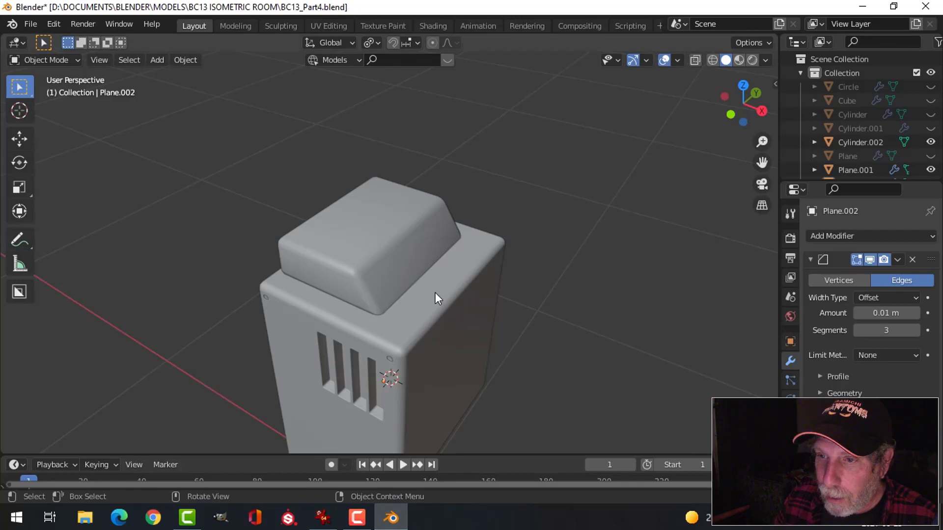
{"action": "middle_click_drag", "start_coordinate": [436, 296], "coordinate": [408, 239]}
{"action": "left_click", "coordinate": [370, 258]}
{"action": "scroll", "coordinate": [367, 292], "scroll_direction": "up", "scroll_amount": 1}
{"action": "key", "text": "shift+h"}
{"action": "key", "text": "Tab"}
{"action": "key", "text": "3"}
{"action": "left_click", "coordinate": [370, 240]}
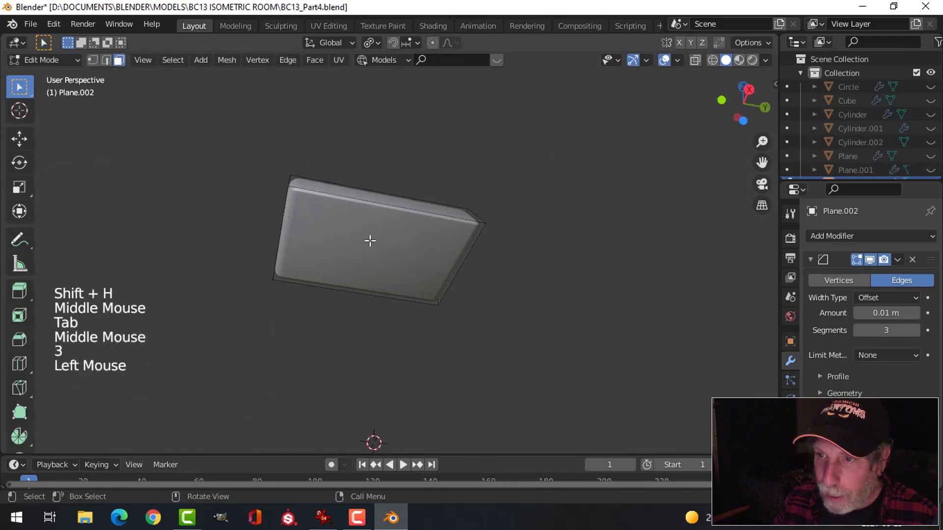
{"action": "key", "text": "x"}
{"action": "left_click", "coordinate": [333, 207]}
{"action": "key", "text": "Tab"}
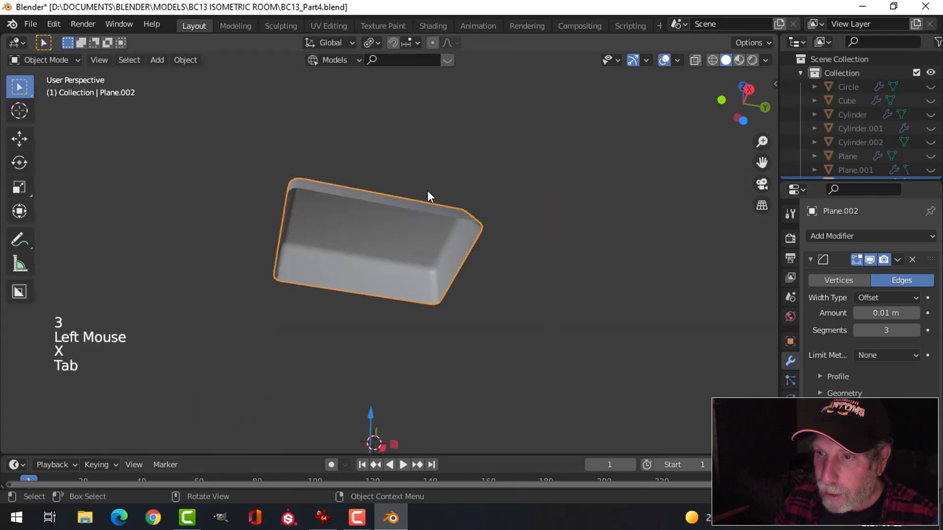
Unhide all the room objects and clear the selection.
{"action": "middle_click_drag", "start_coordinate": [428, 190], "coordinate": [582, 317]}
{"action": "key", "text": "alt+h"}
{"action": "key", "text": "alt+a"}
{"action": "left_click", "coordinate": [463, 306]}
{"action": "key", "text": "alt+a"}
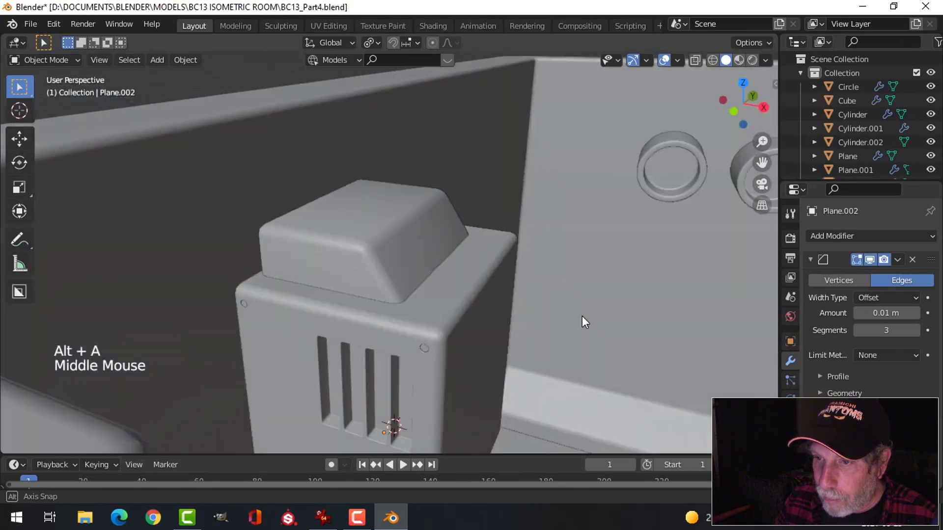
Inspect the wall unit in the room and save the file.
{"action": "scroll", "coordinate": [455, 302], "scroll_direction": "up", "scroll_amount": 2}
{"action": "middle_click_drag", "start_coordinate": [455, 302], "coordinate": [399, 288], "text": "shift"}
{"action": "scroll", "coordinate": [422, 356], "scroll_direction": "down", "scroll_amount": 7}
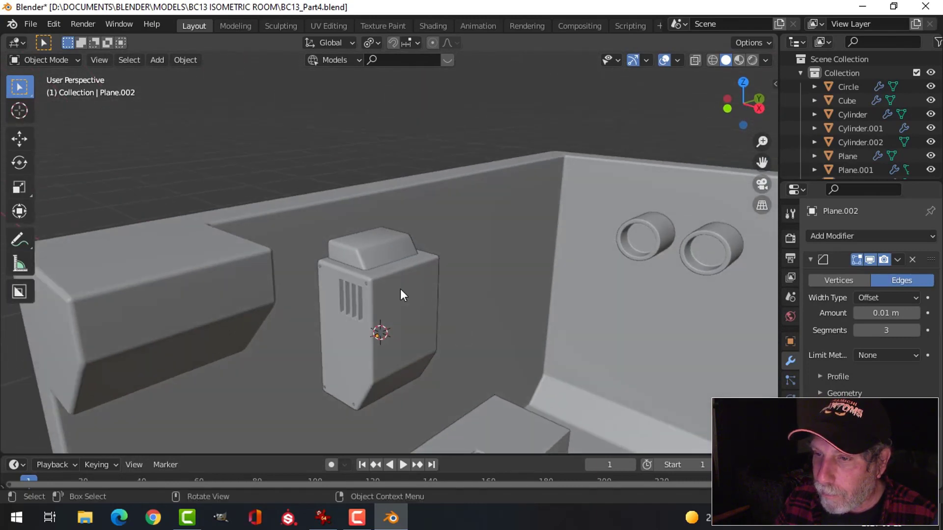
{"action": "scroll", "coordinate": [411, 310], "scroll_direction": "up", "scroll_amount": 3}
{"action": "middle_click_drag", "start_coordinate": [406, 341], "coordinate": [427, 339]}
{"action": "middle_click_drag", "start_coordinate": [427, 339], "coordinate": [407, 337]}
{"action": "key", "text": "ctrl+s"}
Select the top block and raise it along Z clear of the casing to expose its open underside.
{"action": "left_click", "coordinate": [357, 188]}
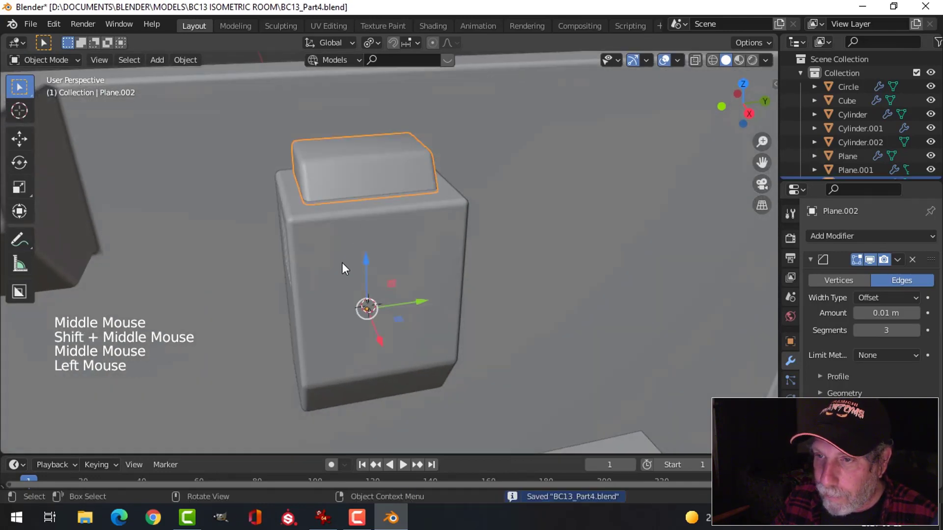
{"action": "middle_click_drag", "start_coordinate": [342, 262], "coordinate": [373, 279], "text": "shift"}
{"action": "middle_click_drag", "start_coordinate": [373, 279], "coordinate": [394, 322]}
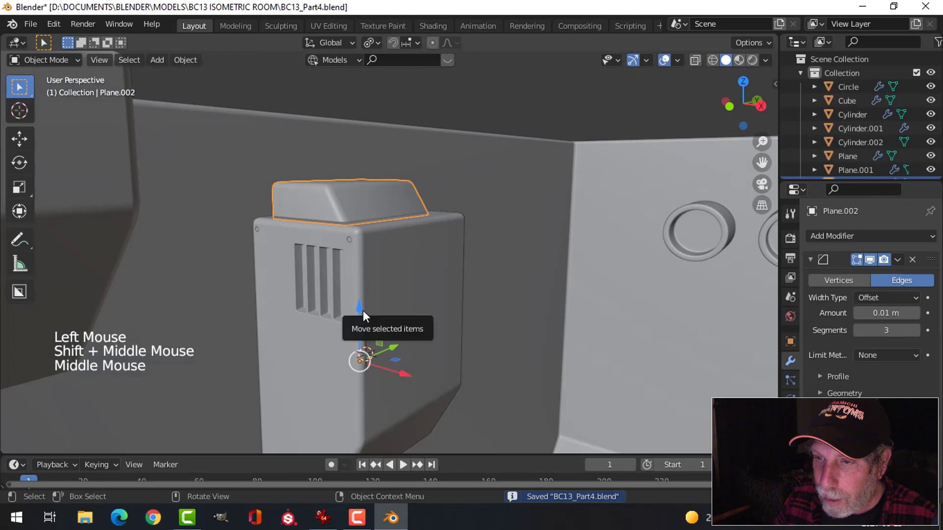
{"action": "left_click_drag", "start_coordinate": [359, 307], "coordinate": [364, 278]}
{"action": "middle_click_drag", "start_coordinate": [375, 255], "coordinate": [378, 285], "text": "shift"}
{"action": "middle_click_drag", "start_coordinate": [377, 285], "coordinate": [390, 324]}
Extrude the block's open bottom edge loop a short distance downward along Z.
{"action": "key", "text": "Tab"}
{"action": "scroll", "coordinate": [379, 284], "scroll_direction": "up", "scroll_amount": 3}
{"action": "left_click", "coordinate": [356, 296], "text": "alt+shift"}
{"action": "middle_click_drag", "start_coordinate": [356, 297], "coordinate": [425, 349]}
{"action": "key", "text": "e"}
{"action": "left_click_drag", "start_coordinate": [349, 243], "coordinate": [350, 251]}
{"action": "key", "text": "Tab"}
{"action": "key", "text": "alt+a"}
{"action": "middle_click_drag", "start_coordinate": [397, 352], "coordinate": [322, 361]}
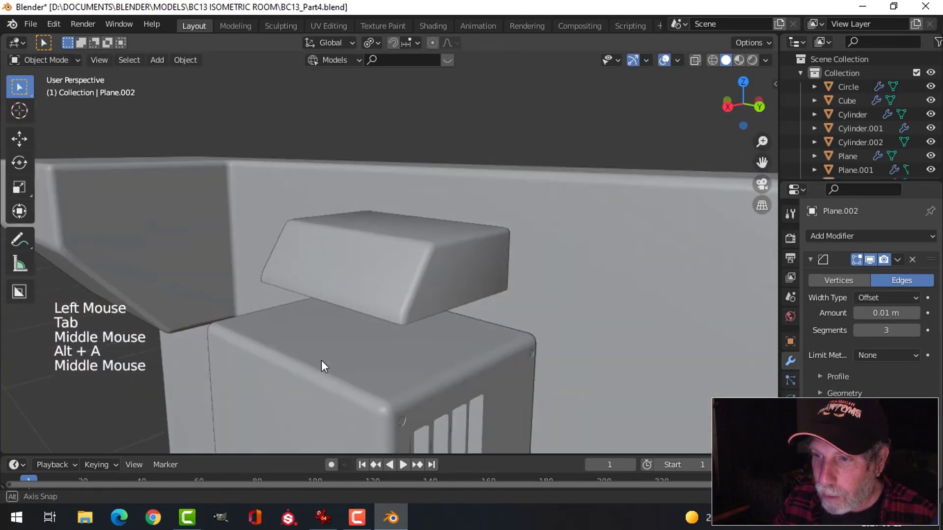
Lower the block about 0.042 m along Z onto the casing's top and clear the selection.
{"action": "left_click", "coordinate": [361, 290]}
{"action": "middle_click_drag", "start_coordinate": [362, 289], "coordinate": [428, 320]}
{"action": "scroll", "coordinate": [432, 405], "scroll_direction": "down", "scroll_amount": 2}
{"action": "key", "text": "g"}
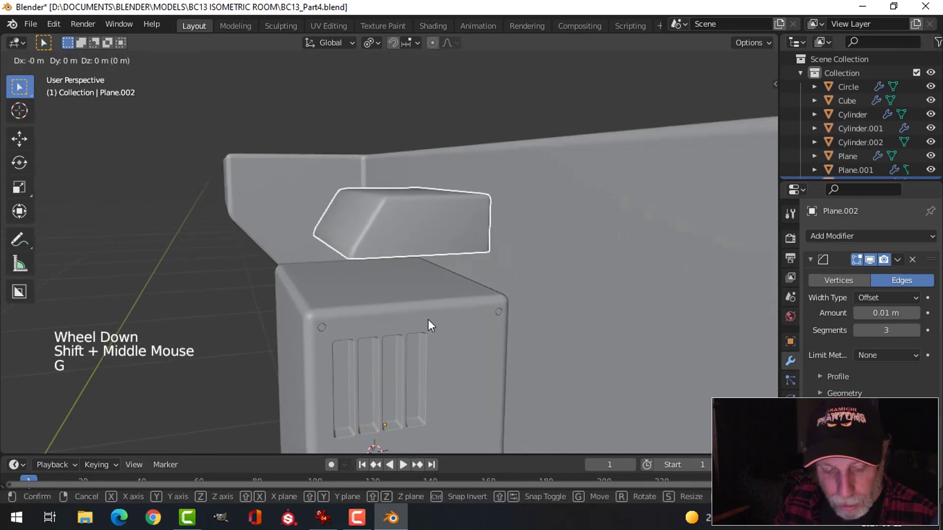
{"action": "key", "text": "z"}
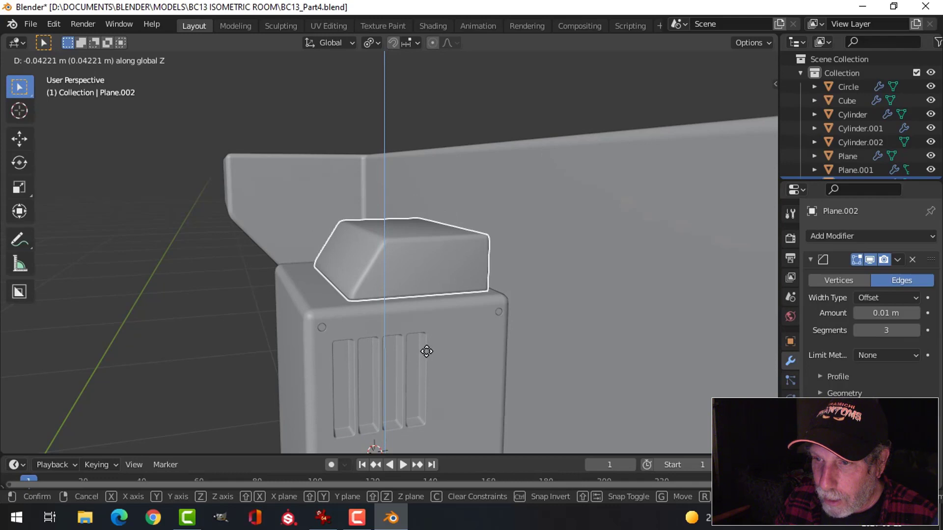
{"action": "left_click", "coordinate": [427, 352]}
{"action": "key", "text": "alt+a"}
Dissolve the vertical edge loop down the middle of the casing.
{"action": "middle_click_drag", "start_coordinate": [322, 290], "coordinate": [437, 315]}
{"action": "scroll", "coordinate": [436, 319], "scroll_direction": "down", "scroll_amount": 2}
{"action": "scroll", "coordinate": [471, 334], "scroll_direction": "down", "scroll_amount": 1}
{"action": "middle_click_drag", "start_coordinate": [437, 314], "coordinate": [419, 307]}
{"action": "left_click", "coordinate": [378, 281]}
{"action": "scroll", "coordinate": [425, 296], "scroll_direction": "up", "scroll_amount": 3}
{"action": "key", "text": "Tab"}
{"action": "scroll", "coordinate": [411, 305], "scroll_direction": "down", "scroll_amount": 2}
{"action": "key", "text": "2"}
{"action": "left_click", "coordinate": [377, 294], "text": "alt+shift"}
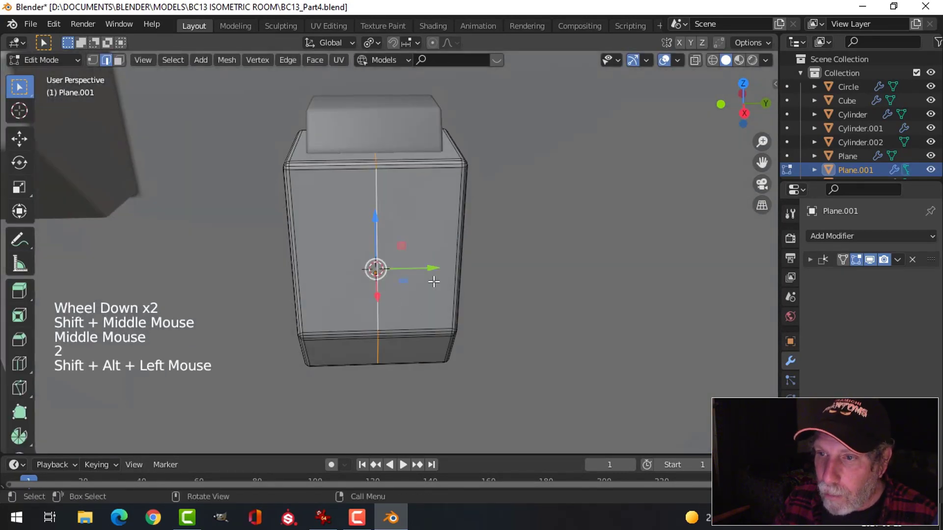
{"action": "key", "text": "x"}
{"action": "left_click", "coordinate": [407, 340]}
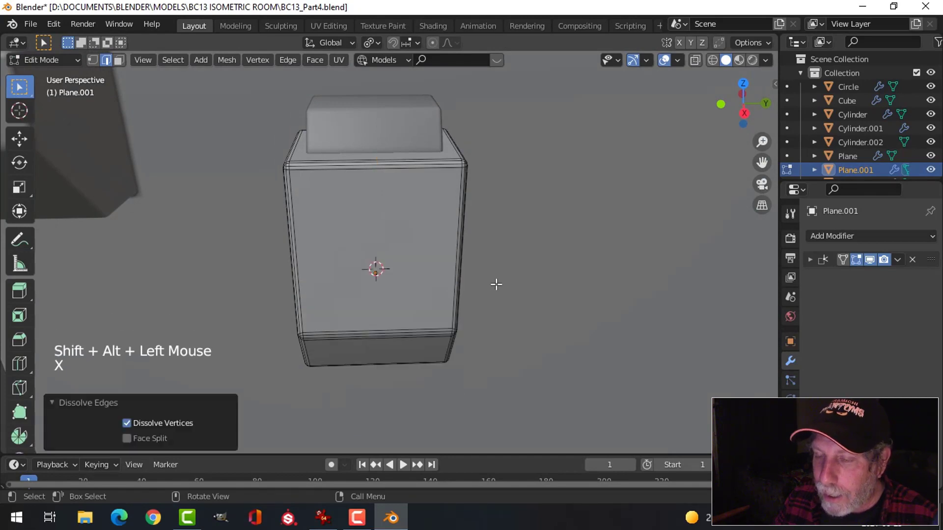
{"action": "scroll", "coordinate": [497, 282], "scroll_direction": "down", "scroll_amount": 2}
{"action": "mouse_move", "coordinate": [497, 282]}
{"action": "middle_mouse_down"}
{"action": "mouse_move", "coordinate": [381, 271]}
{"action": "mouse_move", "coordinate": [474, 270]}
{"action": "mouse_move", "coordinate": [506, 289]}
{"action": "middle_mouse_up"}
Check the reference image, duplicate the casing's large front face and move the copy outward about 0.051 m along X.
{"action": "key", "text": "3"}
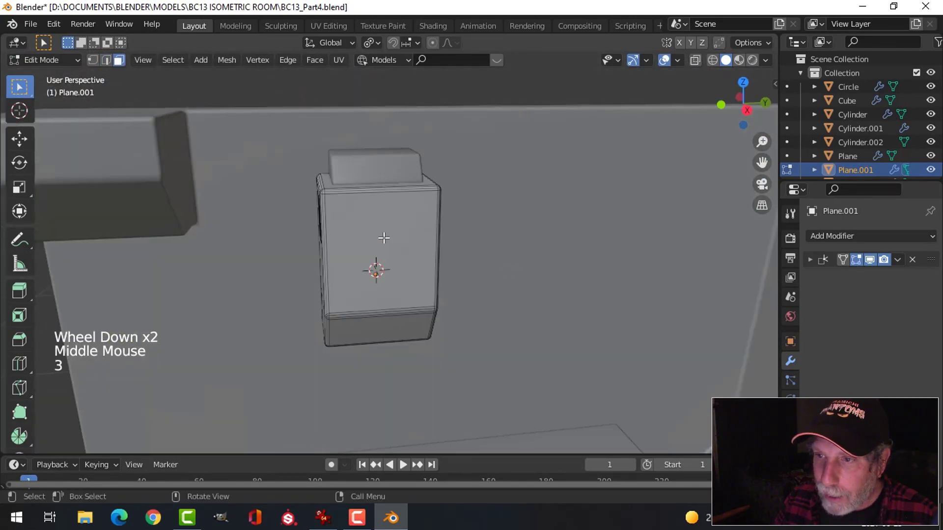
{"action": "left_click", "coordinate": [385, 239]}
{"action": "middle_click_drag", "start_coordinate": [418, 289], "coordinate": [482, 296]}
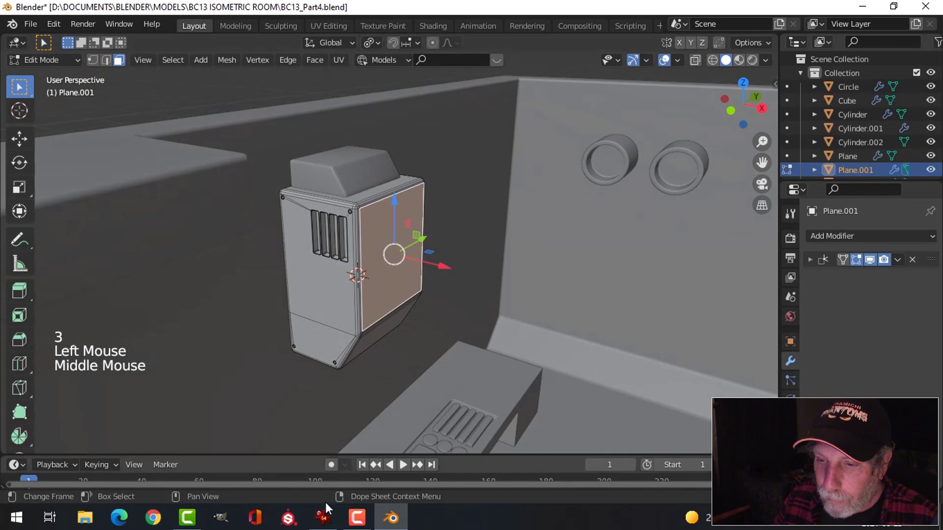
{"action": "left_click", "coordinate": [323, 517]}
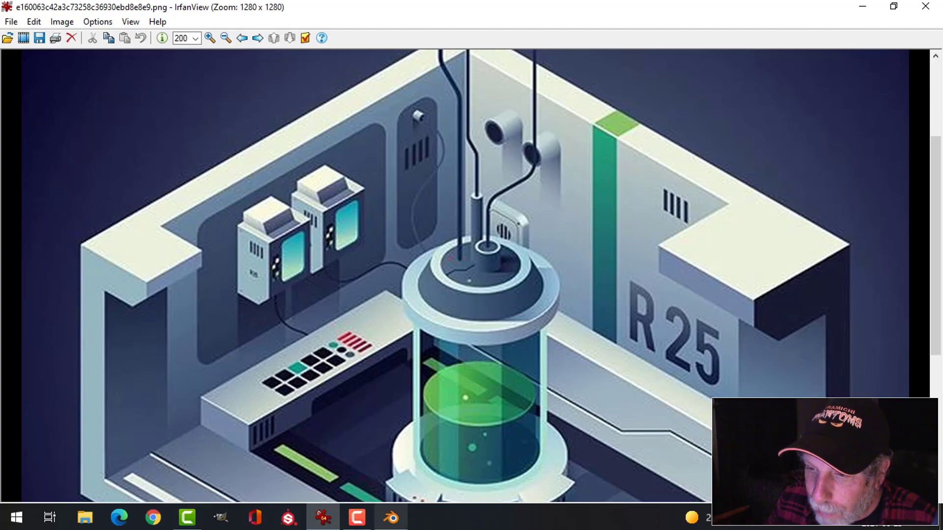
{"action": "left_click", "coordinate": [392, 521]}
{"action": "mouse_move", "coordinate": [429, 361]}
{"action": "middle_mouse_down", "text": "shift"}
{"action": "mouse_move", "coordinate": [398, 355]}
{"action": "mouse_move", "coordinate": [412, 357]}
{"action": "middle_mouse_up", "text": "shift"}
{"action": "key", "text": "shift+d"}
{"action": "right_click", "coordinate": [403, 333]}
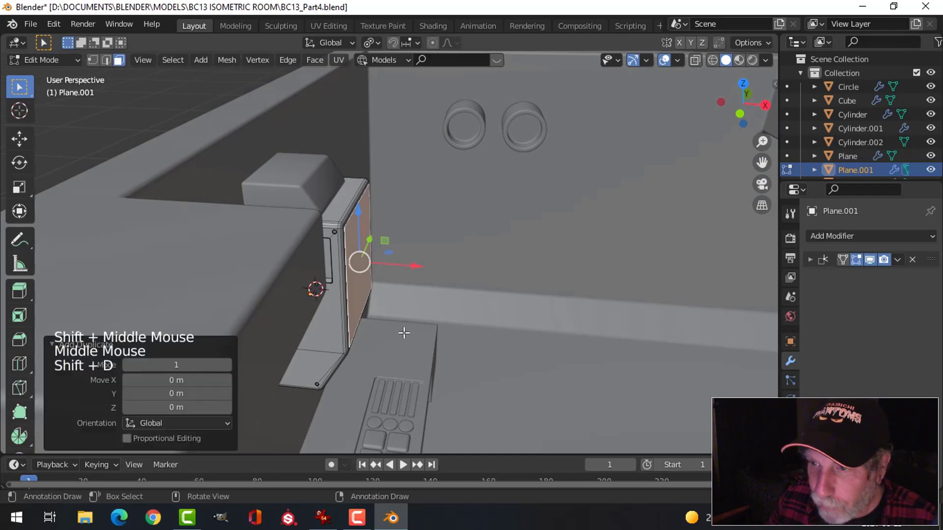
{"action": "left_click_drag", "start_coordinate": [418, 268], "coordinate": [529, 274]}
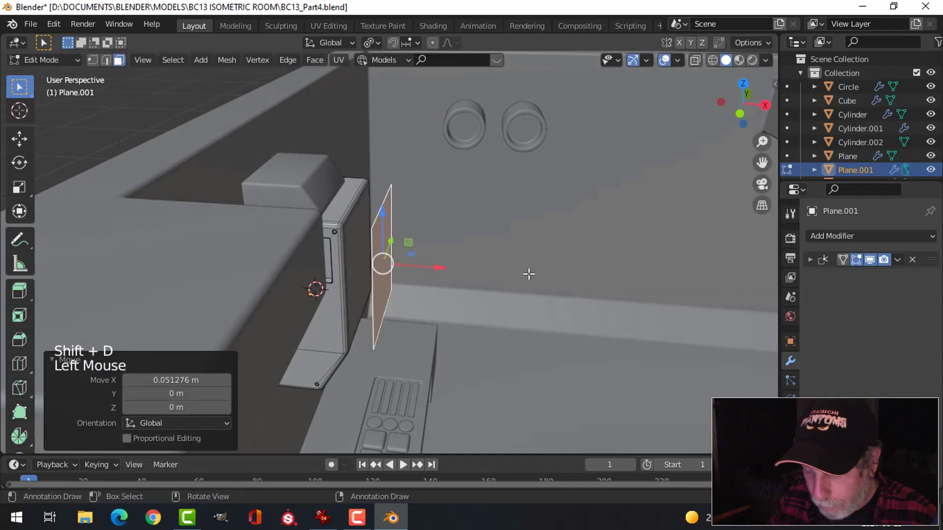
Separate the duplicated face into its own object and select it.
{"action": "key", "text": "p"}
{"action": "left_click", "coordinate": [528, 273]}
{"action": "middle_click_drag", "start_coordinate": [529, 274], "coordinate": [414, 278]}
{"action": "key", "text": "Tab"}
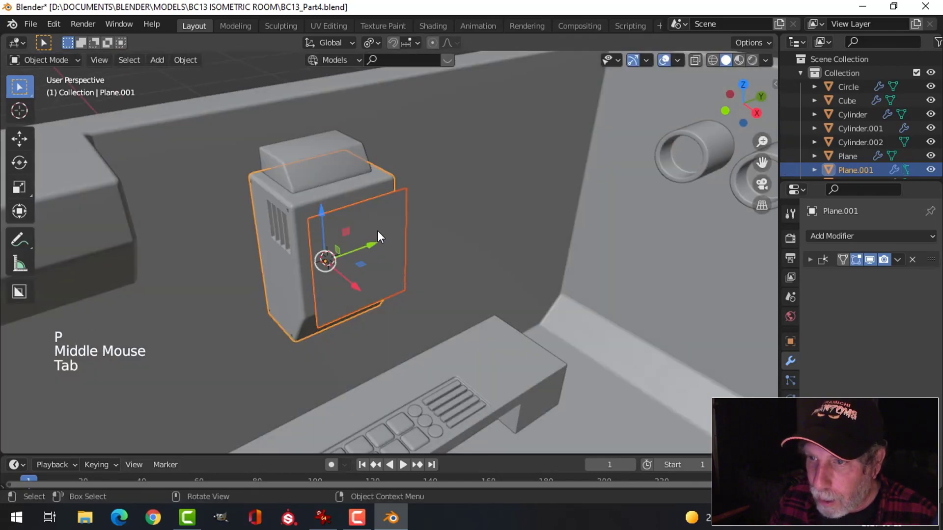
{"action": "left_click", "coordinate": [378, 232]}
Scale the separated front face uniformly to about 0.857 in the right orthographic view.
{"action": "key", "text": "Tab"}
{"action": "key", "text": "a"}
{"action": "middle_click_drag", "start_coordinate": [515, 265], "coordinate": [474, 259]}
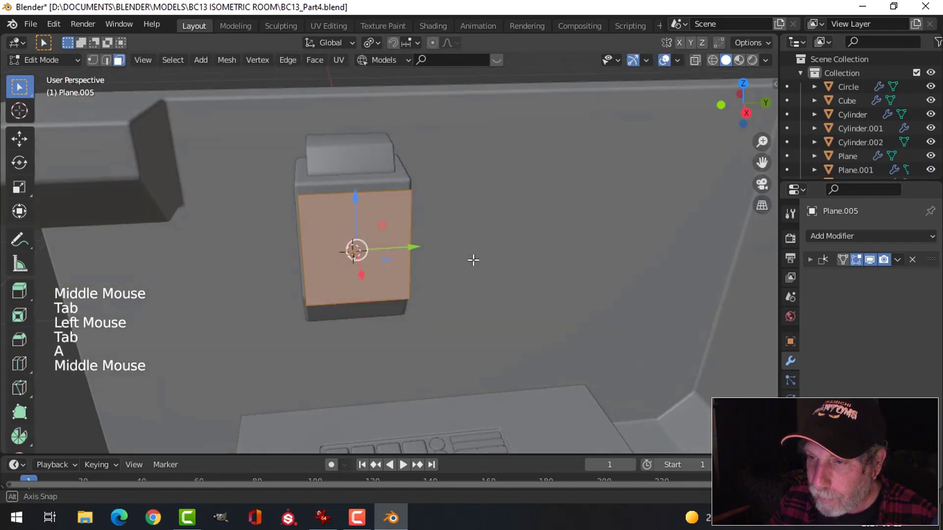
{"action": "key", "text": "KP_3"}
{"action": "key", "text": "s"}
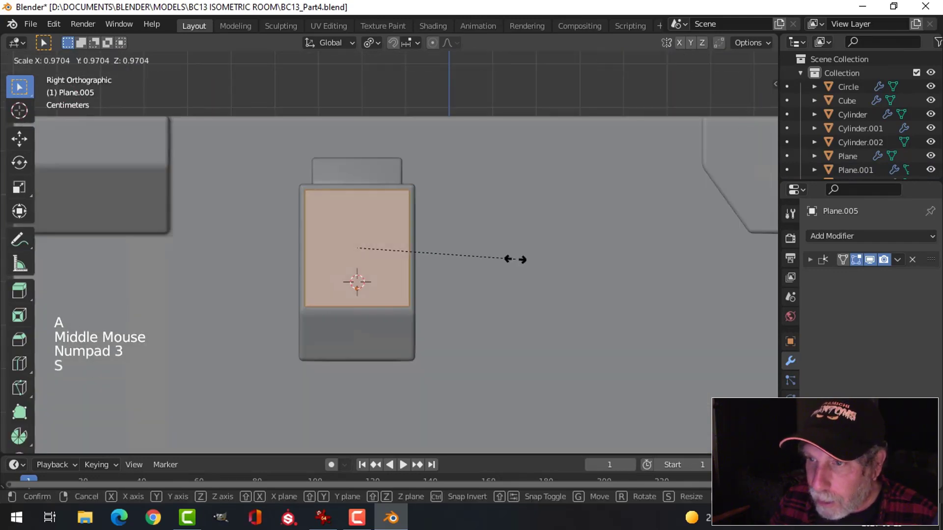
{"action": "left_click", "coordinate": [496, 259]}
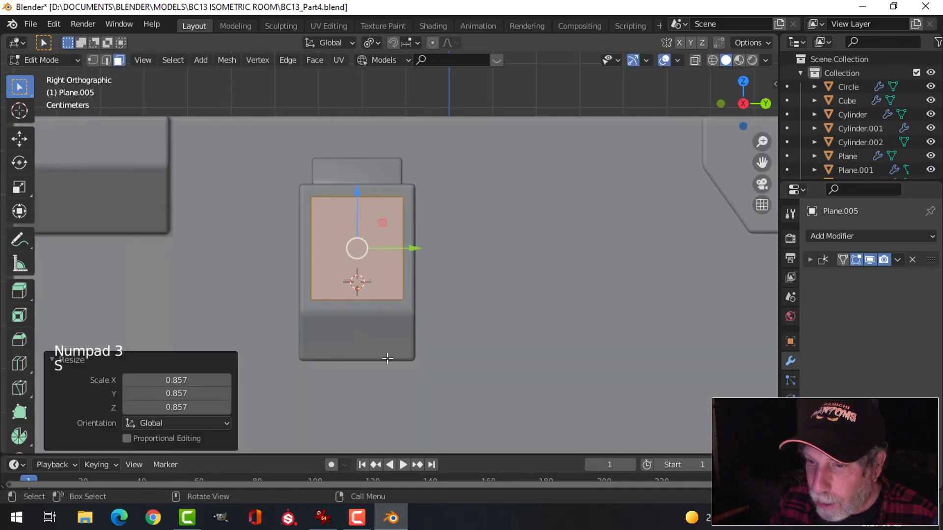
Check the reference image and narrow the panel by moving its left vertical edge inward about 0.05 m along Y.
{"action": "left_click", "coordinate": [323, 517]}
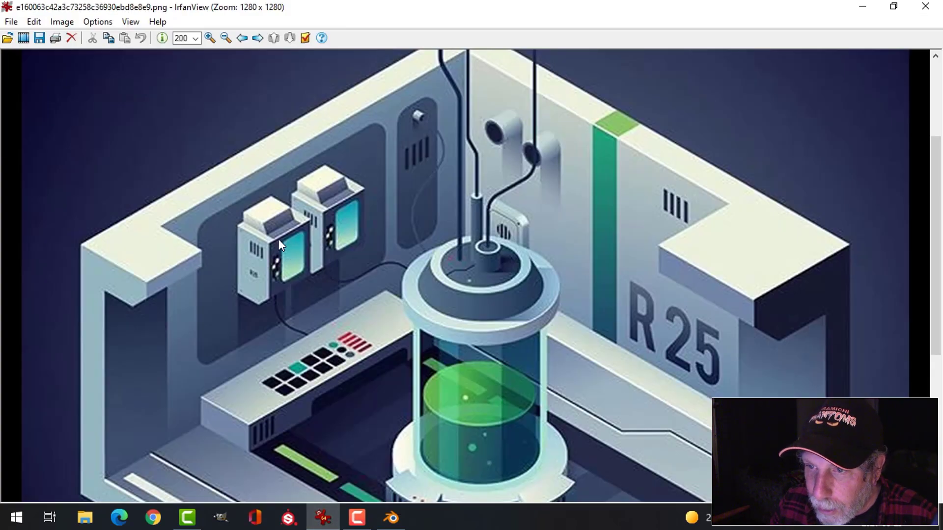
{"action": "left_click", "coordinate": [391, 517]}
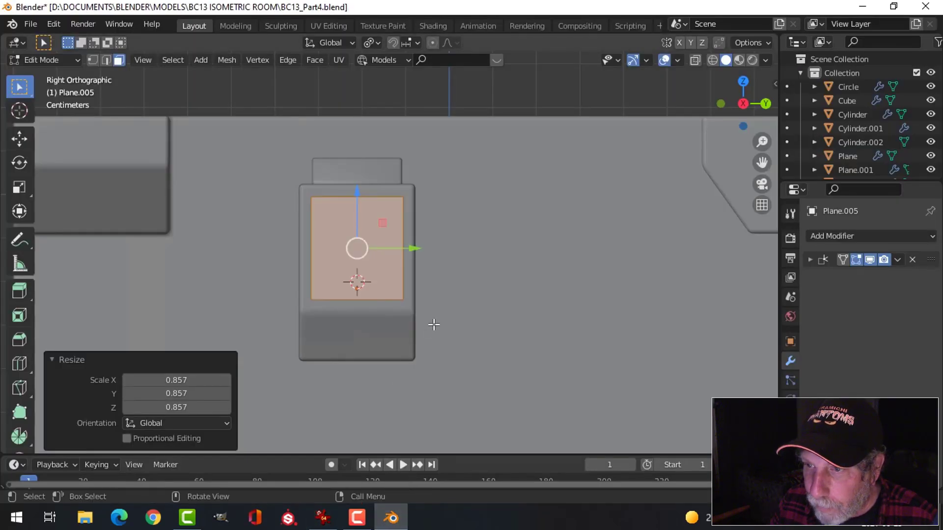
{"action": "scroll", "coordinate": [400, 270], "scroll_direction": "up", "scroll_amount": 2}
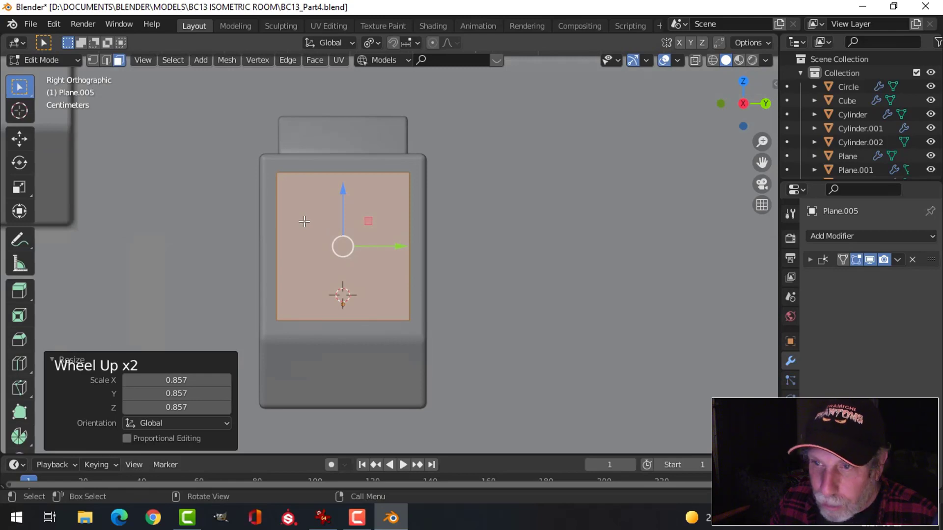
{"action": "key", "text": "2"}
{"action": "left_click", "coordinate": [285, 209]}
{"action": "left_click_drag", "start_coordinate": [328, 245], "coordinate": [362, 256]}
{"action": "left_click", "coordinate": [323, 518]}
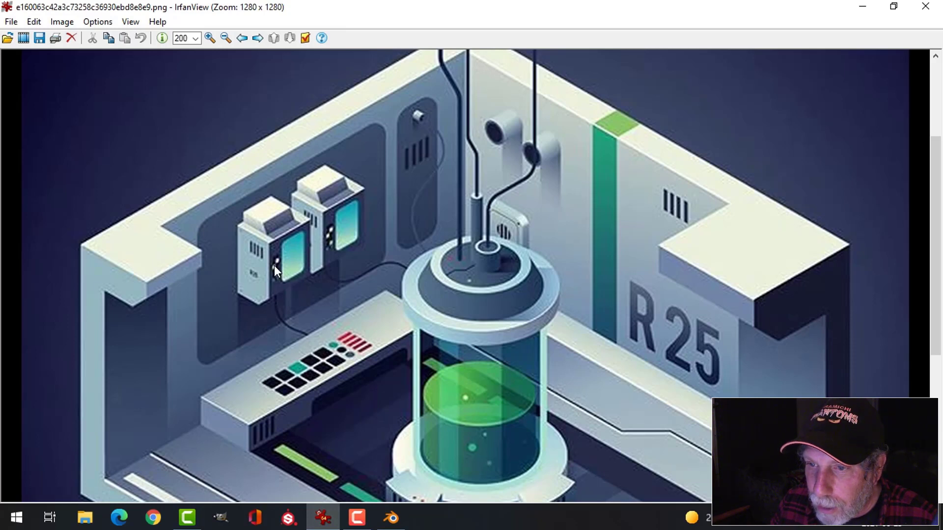
{"action": "left_click", "coordinate": [391, 519]}
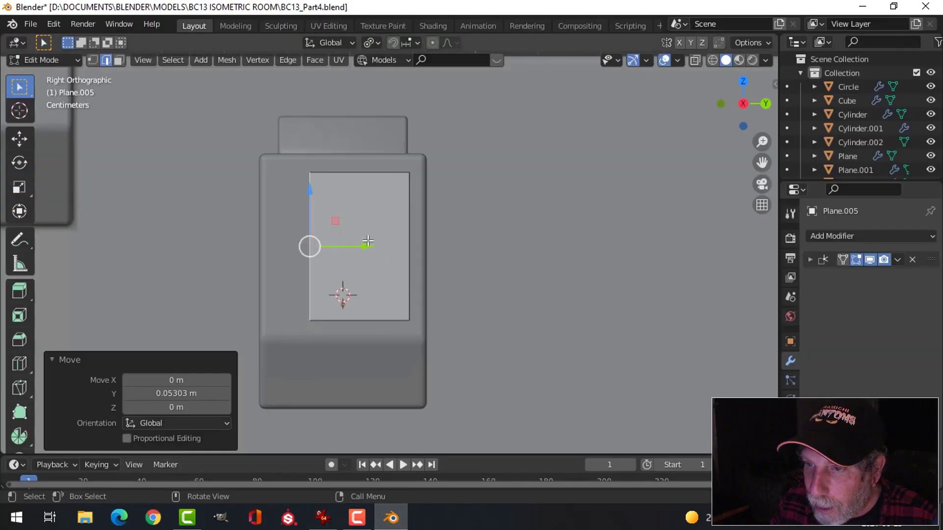
{"action": "left_click_drag", "start_coordinate": [367, 243], "coordinate": [408, 231]}
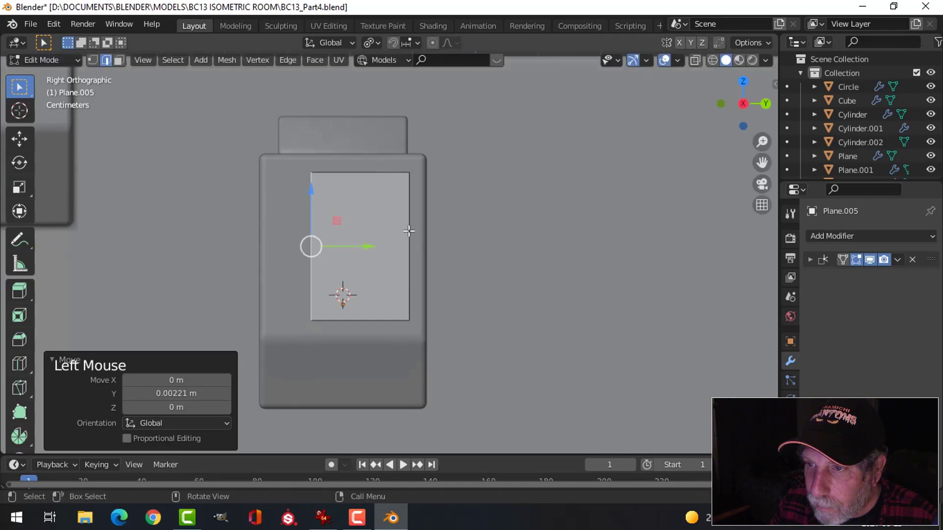
{"action": "middle_click_drag", "start_coordinate": [433, 246], "coordinate": [484, 308]}
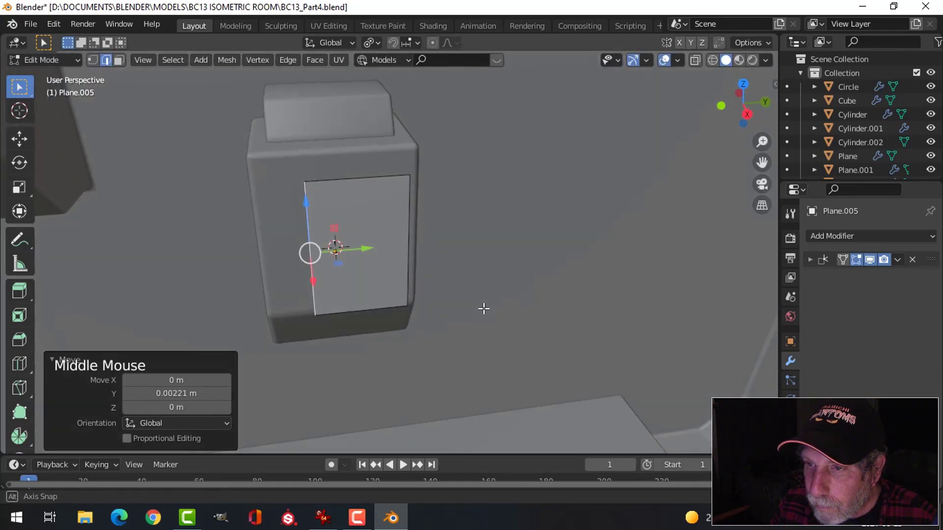
{"action": "left_click_drag", "start_coordinate": [369, 252], "coordinate": [361, 251]}
Try to round the panel's four corners with a 4-segment vertex bevel about 0.0063 m wide.
{"action": "key", "text": "1"}
{"action": "middle_click_drag", "start_coordinate": [461, 268], "coordinate": [425, 231]}
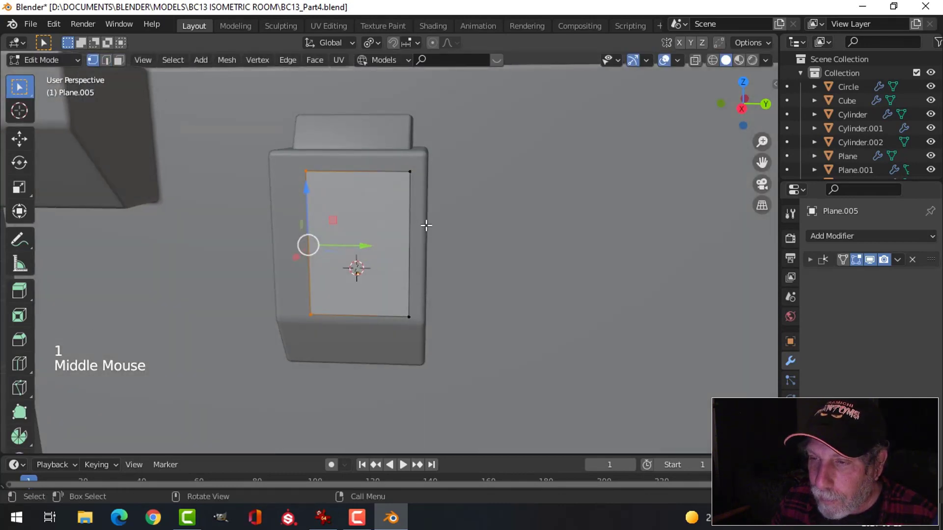
{"action": "key", "text": "a"}
{"action": "scroll", "coordinate": [414, 244], "scroll_direction": "up", "scroll_amount": 1, "text": "shift"}
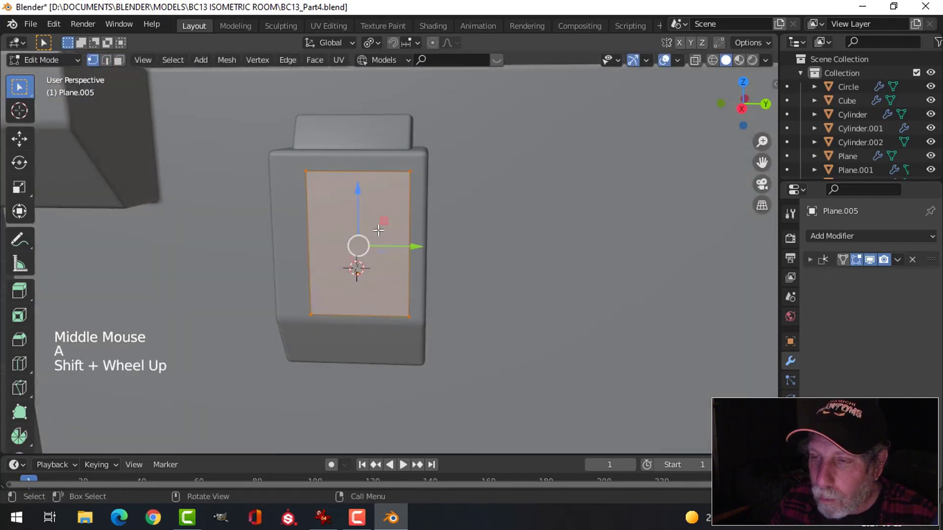
{"action": "scroll", "coordinate": [378, 231], "scroll_direction": "up", "scroll_amount": 2}
{"action": "middle_click_drag", "start_coordinate": [370, 228], "coordinate": [299, 228], "text": "shift"}
{"action": "middle_click_drag", "start_coordinate": [301, 229], "coordinate": [393, 234]}
{"action": "mouse_move", "coordinate": [393, 235]}
{"action": "middle_mouse_down"}
{"action": "mouse_move", "coordinate": [376, 240]}
{"action": "mouse_move", "coordinate": [383, 233]}
{"action": "mouse_move", "coordinate": [393, 242]}
{"action": "middle_mouse_up"}
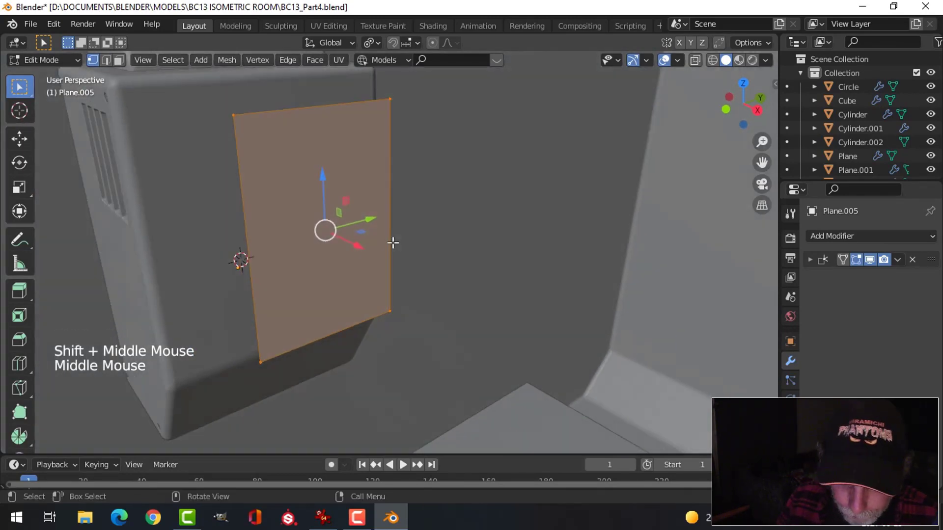
{"action": "key", "text": "ctrl+shift+b"}
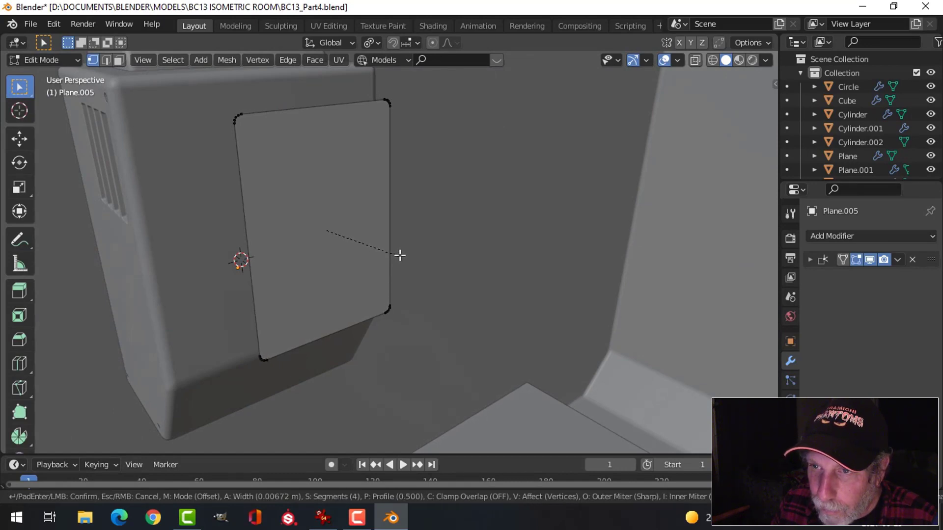
{"action": "left_click", "coordinate": [400, 255]}
{"action": "middle_click_drag", "start_coordinate": [440, 236], "coordinate": [391, 241]}
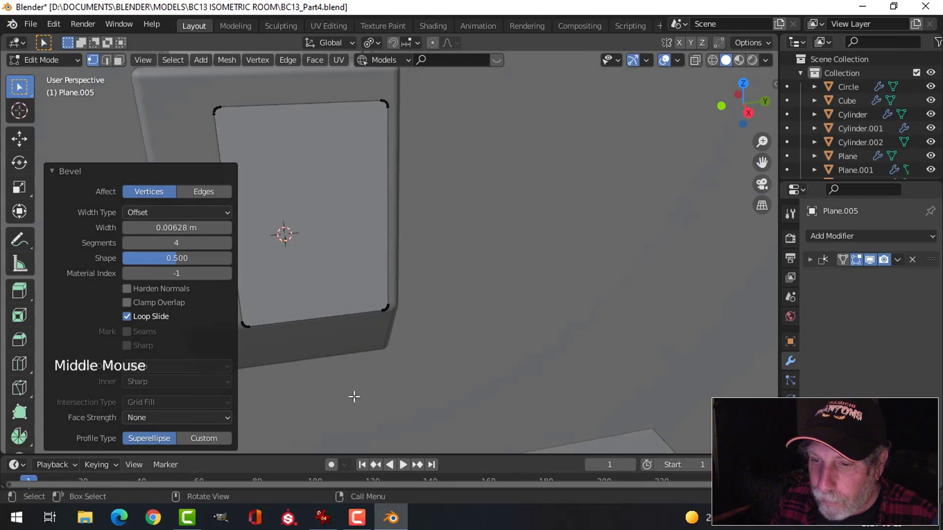
Compare the panel's corners with the reference image and undo the vertex bevel.
{"action": "left_click", "coordinate": [323, 518]}
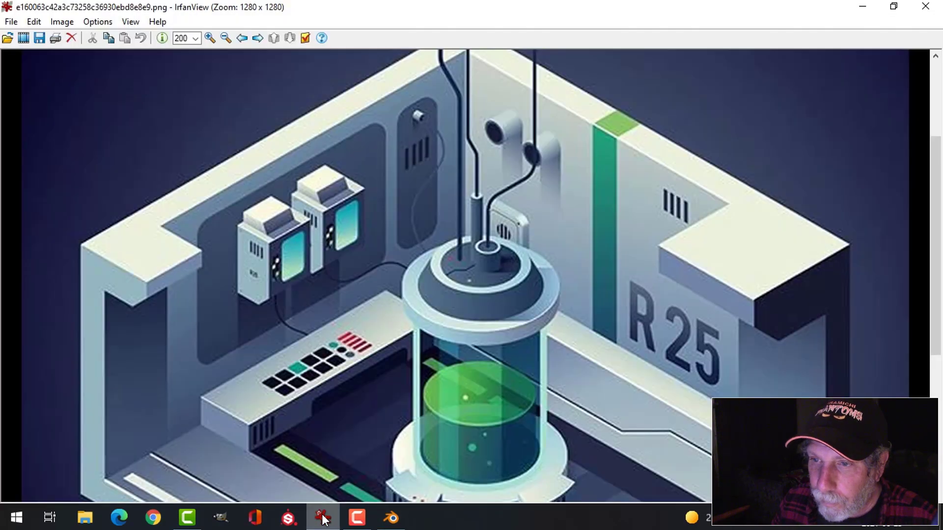
{"action": "left_click", "coordinate": [391, 517]}
{"action": "middle_click_drag", "start_coordinate": [345, 251], "coordinate": [398, 261]}
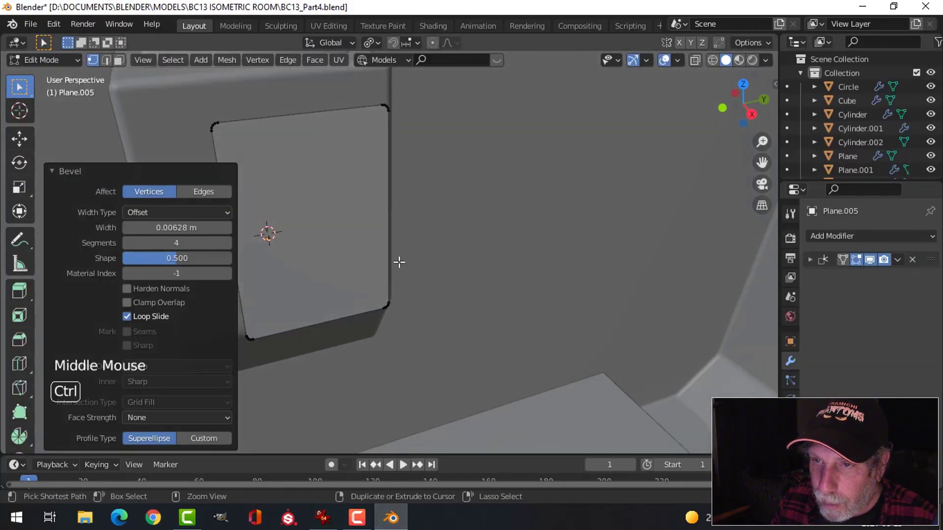
{"action": "key", "text": "ctrl+z"}
Round the panel's four corners with a 4-segment vertex bevel about 0.011 m wide.
{"action": "key", "text": "shift+ctrl+b"}
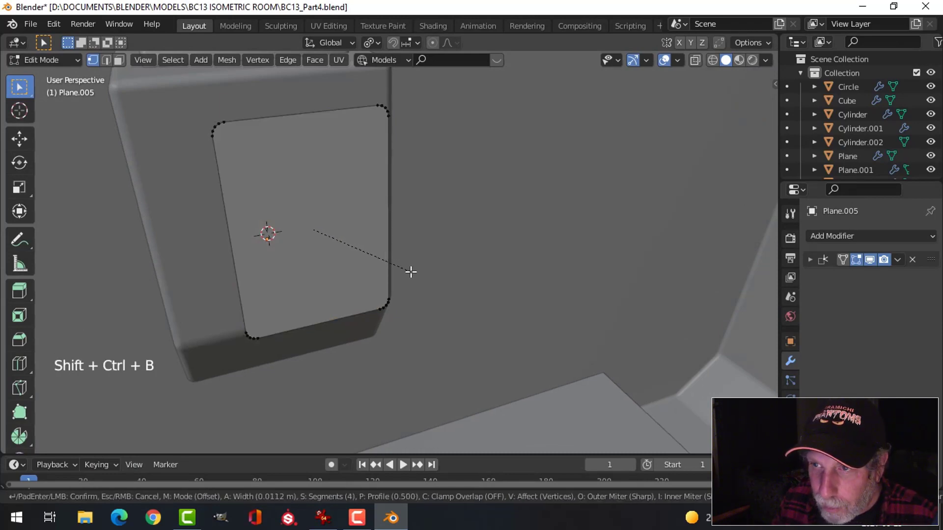
{"action": "left_click", "coordinate": [417, 240]}
{"action": "middle_click_drag", "start_coordinate": [420, 227], "coordinate": [348, 255]}
Extrude the whole rounded face about 0.015 m along negative X, towards the casing.
{"action": "key", "text": "a"}
{"action": "middle_click_drag", "start_coordinate": [349, 256], "coordinate": [338, 290]}
{"action": "middle_click_drag", "start_coordinate": [339, 291], "coordinate": [343, 295]}
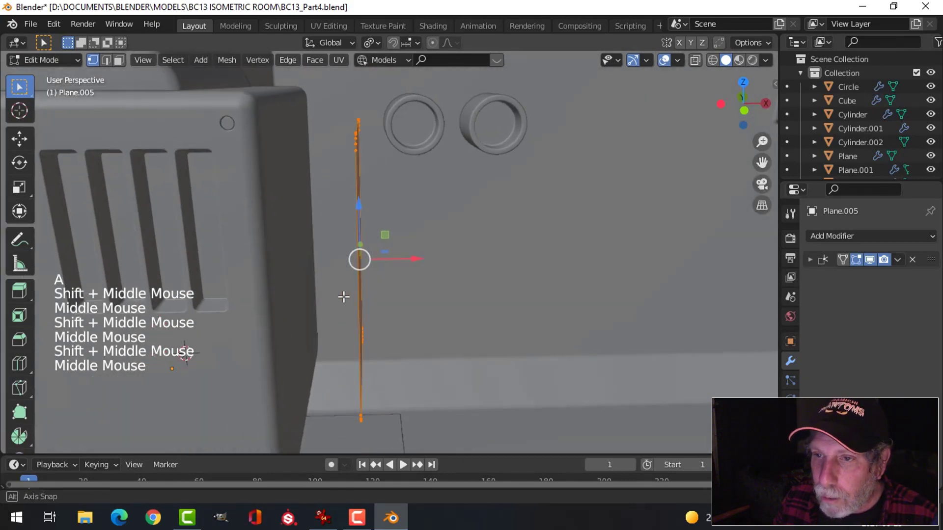
{"action": "key", "text": "e"}
{"action": "left_click_drag", "start_coordinate": [413, 258], "coordinate": [393, 261]}
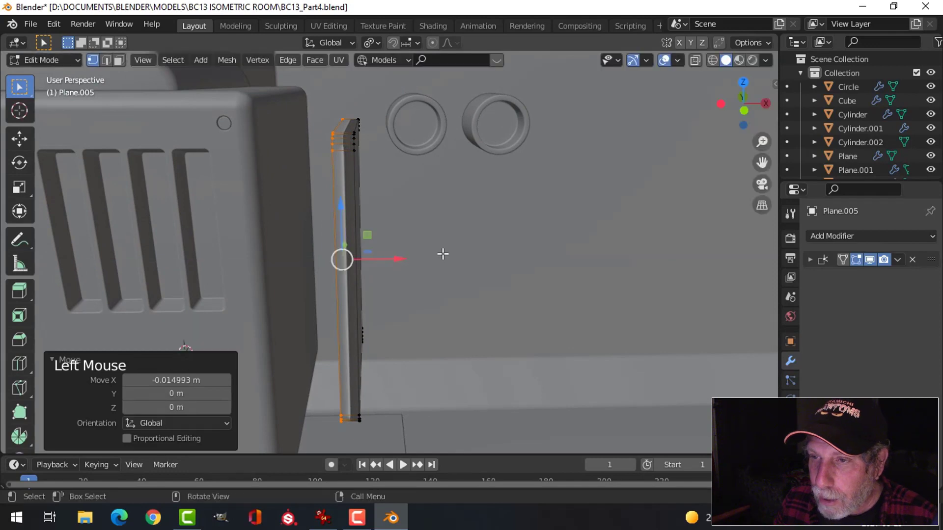
Leave mesh editing, remove the modifier carried over on the panel and reselect the panel.
{"action": "key", "text": "Tab"}
{"action": "left_click", "coordinate": [912, 260]}
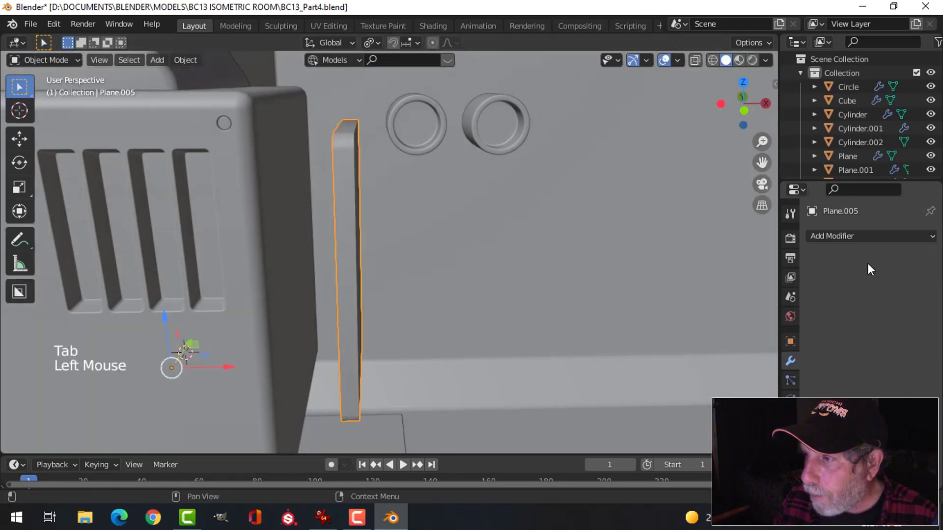
{"action": "middle_click_drag", "start_coordinate": [506, 236], "coordinate": [364, 243]}
{"action": "key", "text": "alt+a"}
{"action": "left_click", "coordinate": [326, 243]}
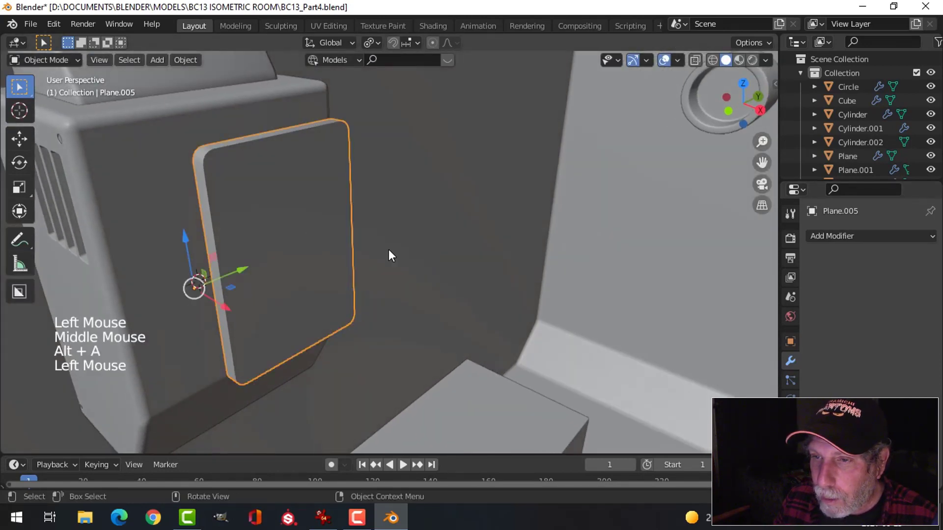
Enable Auto Smooth in the panel's normals settings and shade the panel smooth.
{"action": "left_click", "coordinate": [871, 237]}
{"action": "left_click", "coordinate": [790, 437]}
{"action": "scroll", "coordinate": [855, 393], "scroll_direction": "down", "scroll_amount": 4}
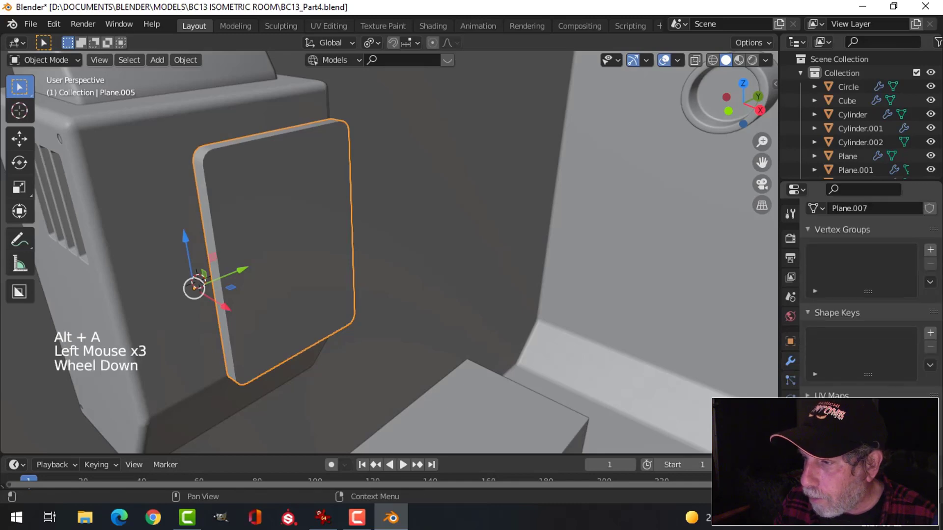
{"action": "left_click", "coordinate": [865, 408]}
{"action": "right_click", "coordinate": [279, 213]}
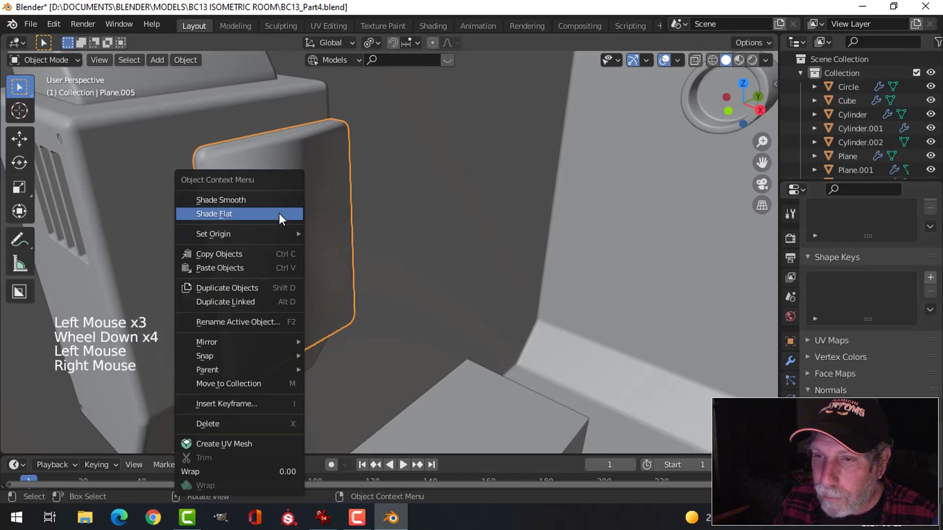
Move the panel back along X so it sits partly inside the casing's front, and clear the selection.
{"action": "middle_click_drag", "start_coordinate": [274, 214], "coordinate": [330, 317]}
{"action": "scroll", "coordinate": [300, 275], "scroll_direction": "down", "scroll_amount": 3}
{"action": "left_click_drag", "start_coordinate": [328, 316], "coordinate": [298, 312]}
{"action": "middle_click_drag", "start_coordinate": [455, 274], "coordinate": [488, 252]}
{"action": "key", "text": "alt+a"}
{"action": "scroll", "coordinate": [376, 252], "scroll_direction": "up", "scroll_amount": 3}
{"action": "scroll", "coordinate": [347, 307], "scroll_direction": "up", "scroll_amount": 2}
{"action": "scroll", "coordinate": [406, 276], "scroll_direction": "down", "scroll_amount": 3}
{"action": "middle_click_drag", "start_coordinate": [406, 275], "coordinate": [318, 224], "text": "shift"}
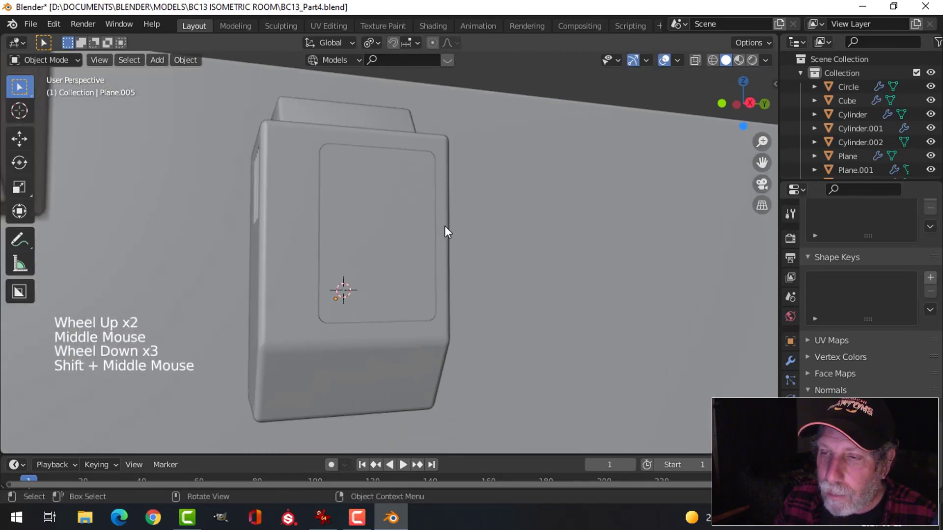
{"action": "middle_click_drag", "start_coordinate": [445, 231], "coordinate": [363, 189]}
{"action": "scroll", "coordinate": [371, 276], "scroll_direction": "up", "scroll_amount": 1}
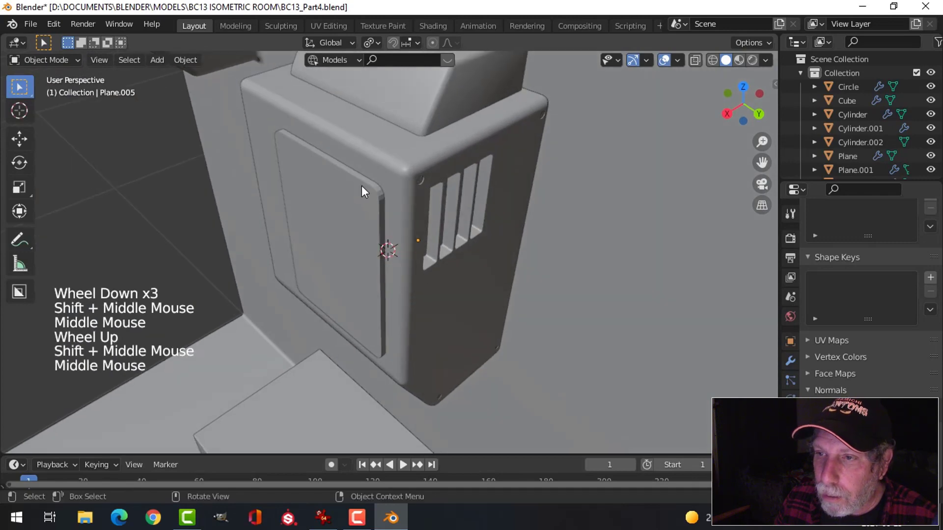
Add a Boolean modifier in Difference mode to the casing and place it first in the modifier stack.
{"action": "left_click", "coordinate": [358, 156]}
{"action": "left_click", "coordinate": [792, 361]}
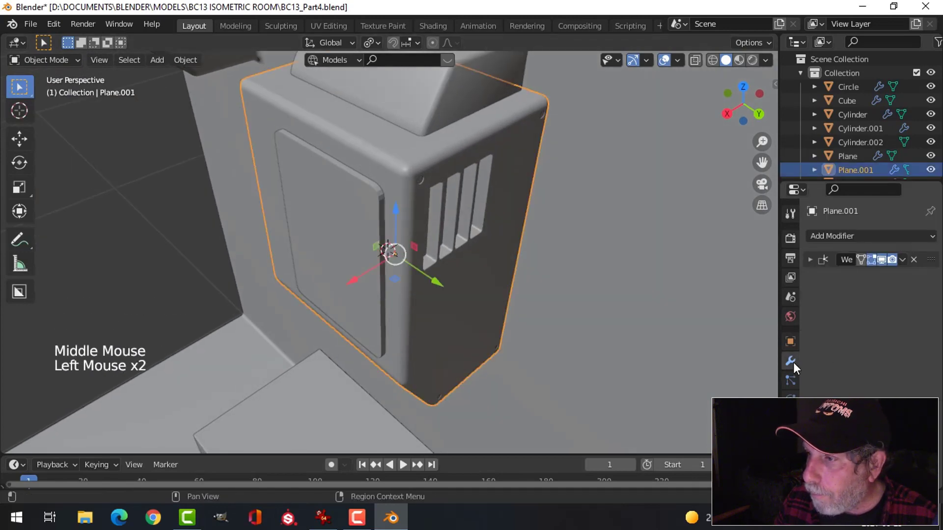
{"action": "left_click", "coordinate": [849, 237]}
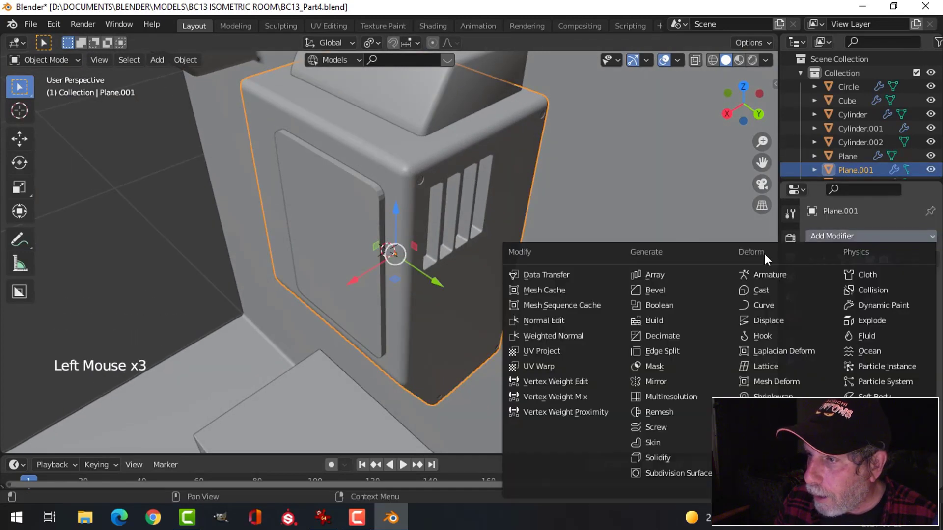
{"action": "left_click", "coordinate": [682, 305]}
{"action": "left_click_drag", "start_coordinate": [919, 284], "coordinate": [919, 261]}
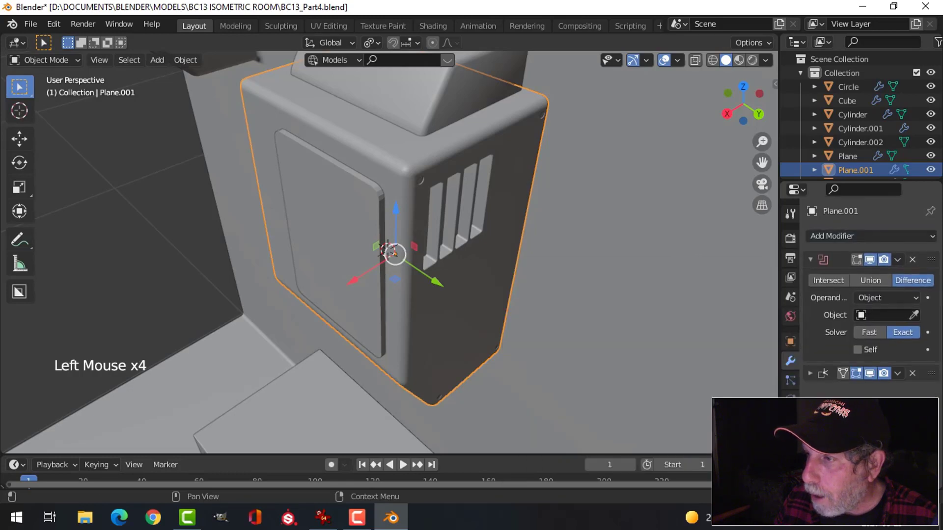
Try to cut the casing with the panel as the Boolean object, apply the modifier and hide the panel.
{"action": "left_click", "coordinate": [914, 314]}
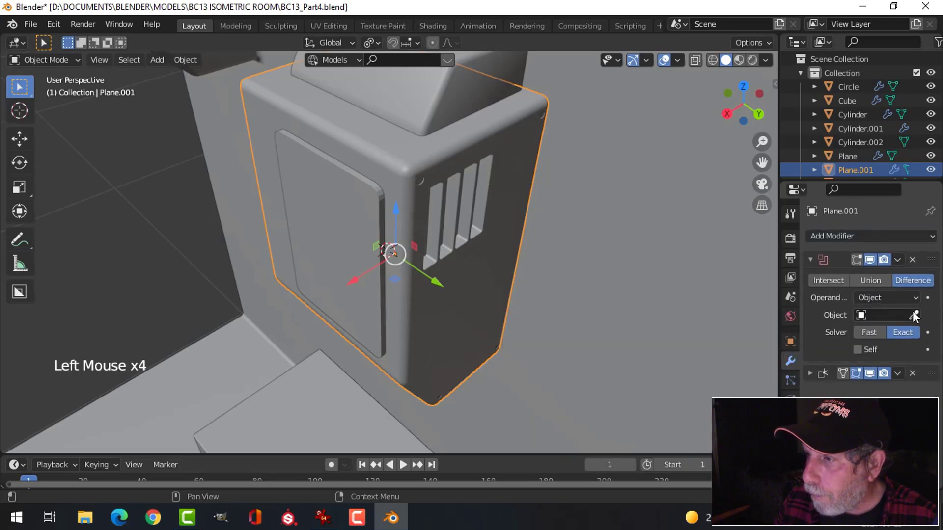
{"action": "left_click", "coordinate": [362, 200]}
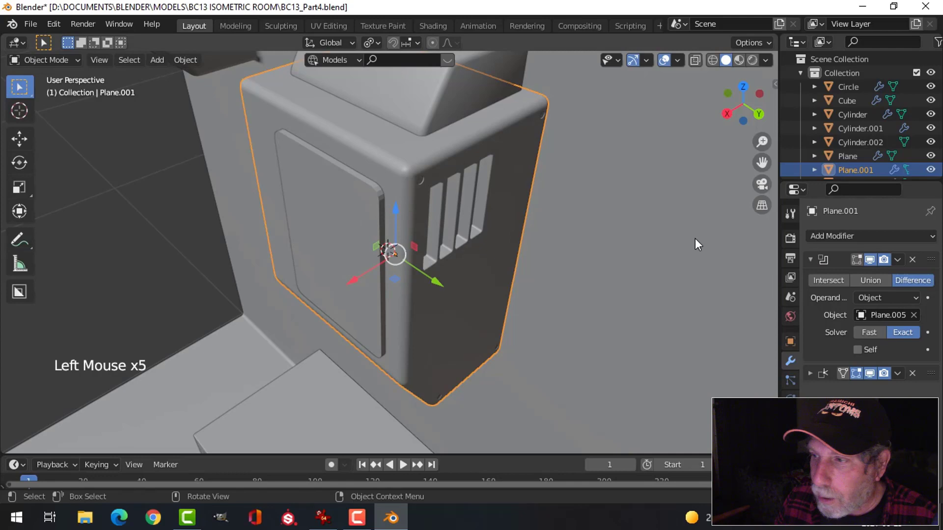
{"action": "left_click", "coordinate": [897, 261]}
{"action": "left_click", "coordinate": [860, 274]}
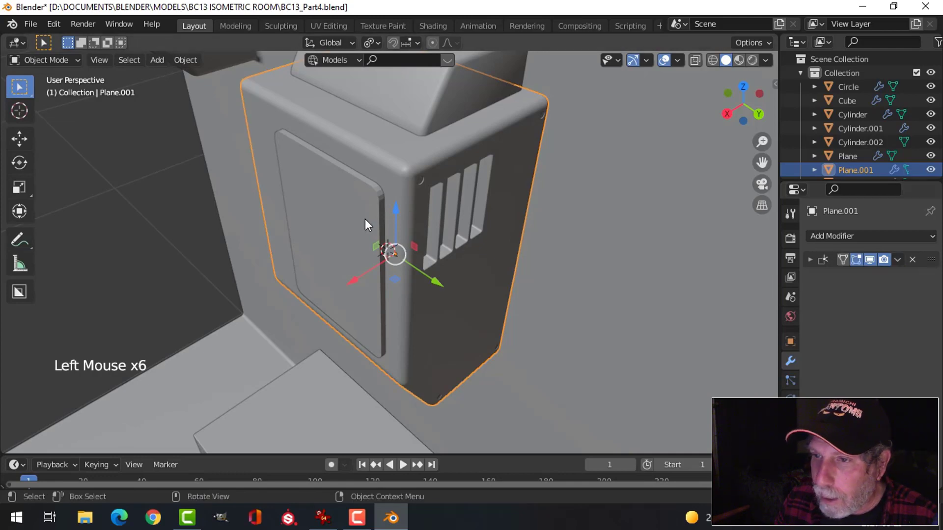
{"action": "left_click", "coordinate": [366, 222]}
{"action": "key", "text": "h"}
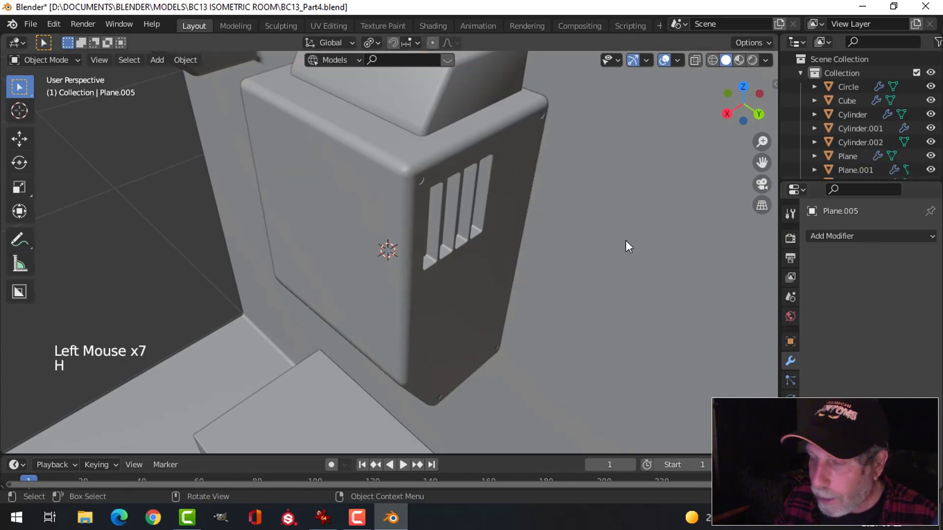
Undo hiding the panel, applying the Boolean and choosing its cutting object.
{"action": "key", "text": "ctrl+z"}
{"action": "key", "text": "ctrl+z"}
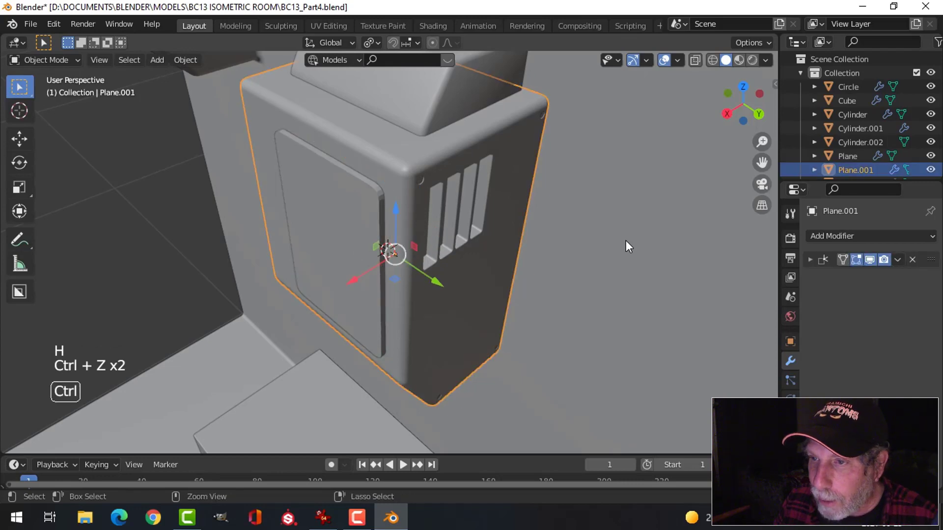
{"action": "key", "text": "ctrl+z"}
{"action": "key", "text": "ctrl+z"}
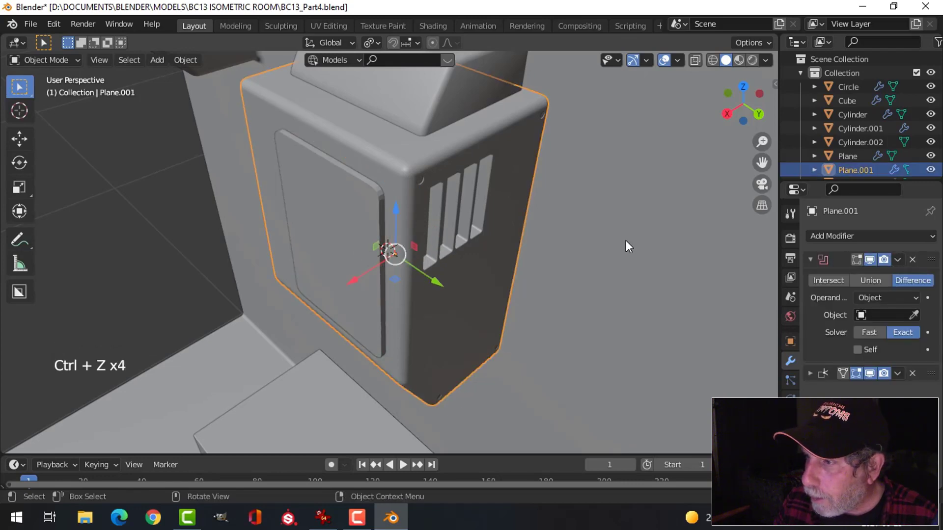
Display the Face Orientation overlay and flip the normals of all the screen panel's faces.
{"action": "left_click", "coordinate": [679, 60]}
{"action": "left_click", "coordinate": [628, 310]}
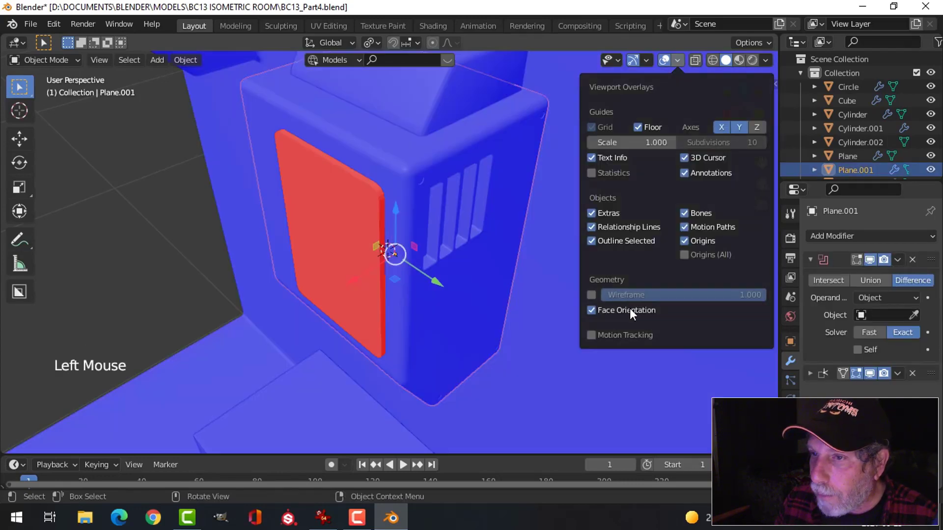
{"action": "left_click", "coordinate": [347, 202]}
{"action": "key", "text": "Tab"}
{"action": "key", "text": "a"}
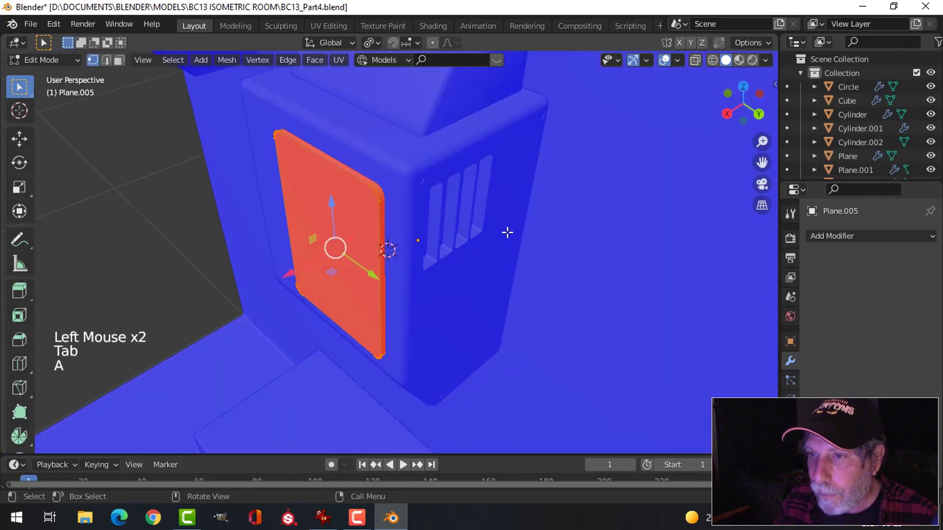
{"action": "key", "text": "alt+n"}
{"action": "left_click", "coordinate": [511, 232]}
{"action": "key", "text": "alt+a"}
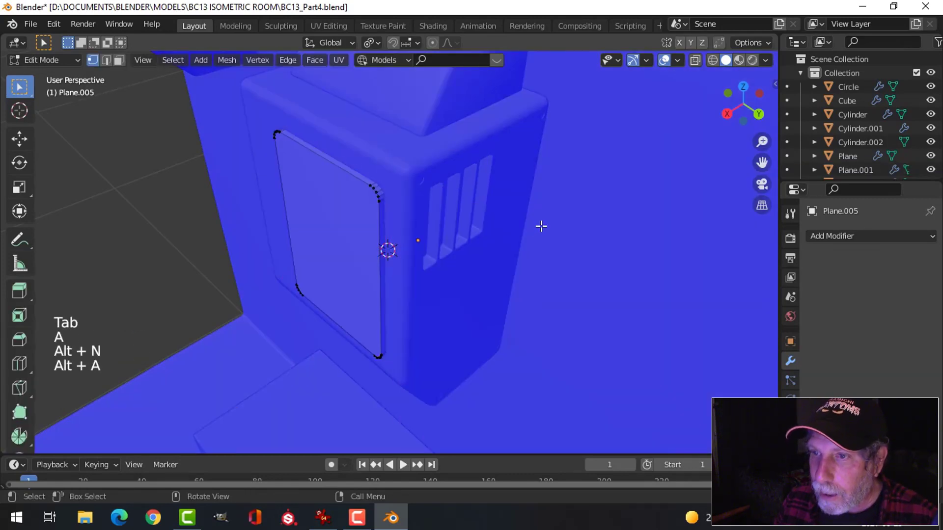
Return the screen panel to Object Mode and turn off the Face Orientation overlay.
{"action": "key", "text": "Tab"}
{"action": "left_click", "coordinate": [679, 61]}
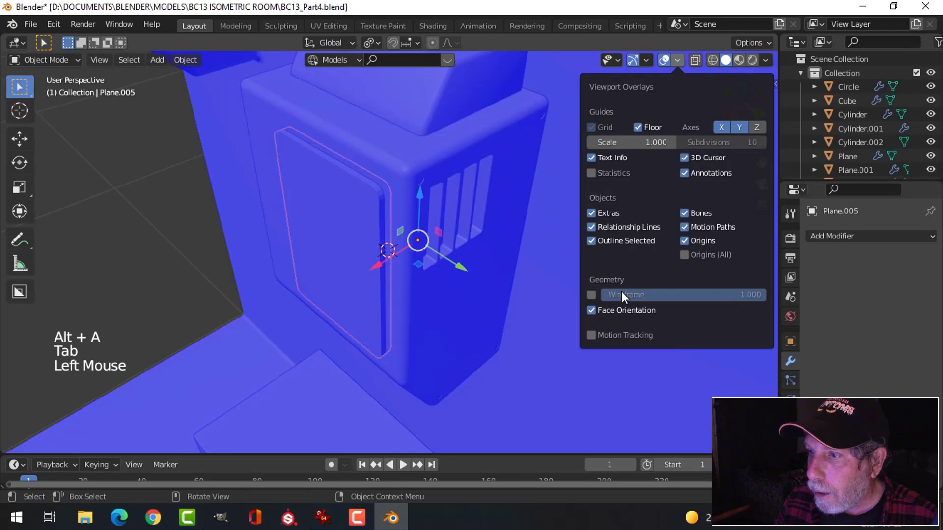
{"action": "left_click", "coordinate": [620, 311]}
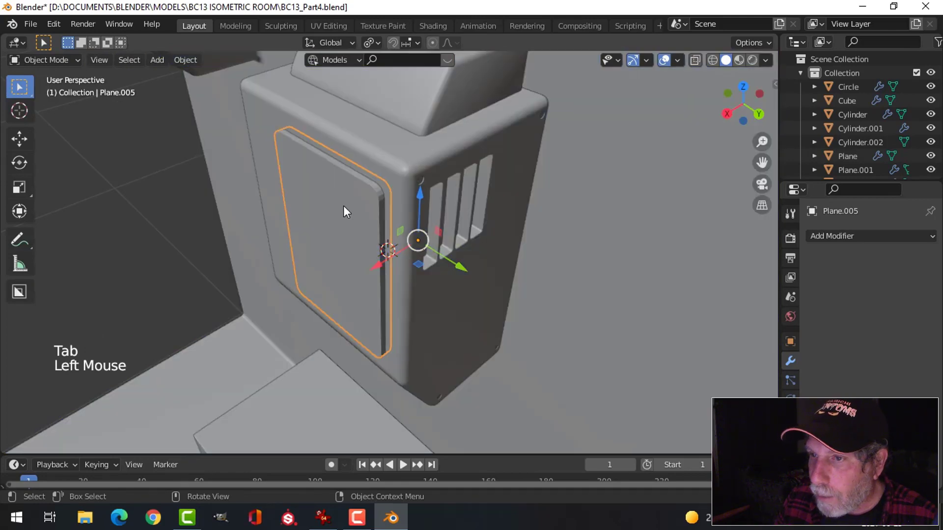
Set the screen panel as the cutting object of the casing's Boolean modifier and apply the modifier.
{"action": "left_click", "coordinate": [402, 167]}
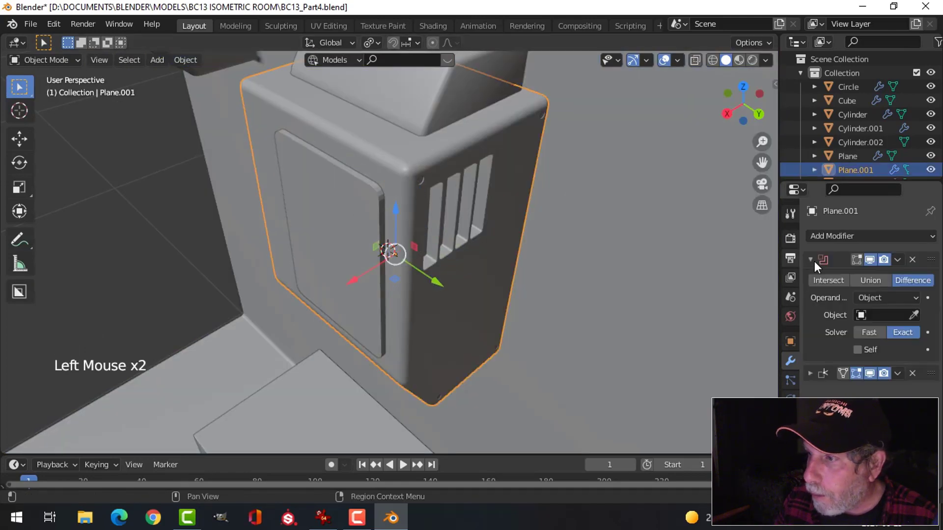
{"action": "left_click", "coordinate": [914, 314]}
{"action": "left_click", "coordinate": [365, 190]}
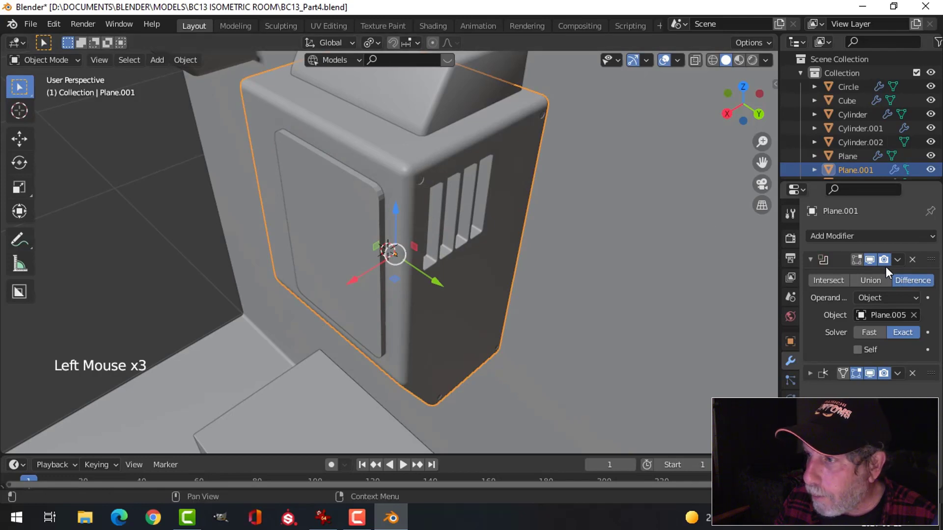
{"action": "left_click", "coordinate": [897, 260]}
{"action": "left_click", "coordinate": [867, 272]}
Hide the screen panel in front of the casing's recess.
{"action": "left_click", "coordinate": [425, 196]}
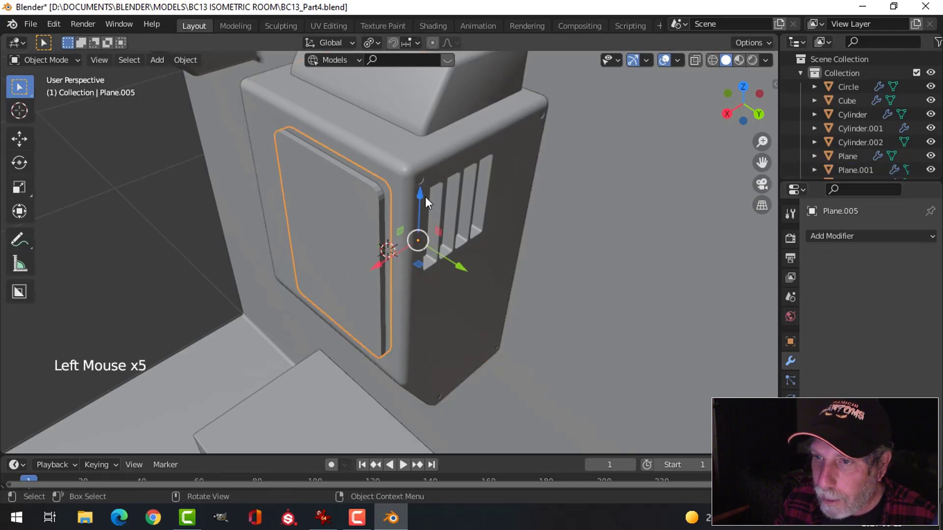
{"action": "key", "text": "h"}
{"action": "middle_click_drag", "start_coordinate": [364, 217], "coordinate": [393, 236]}
Bevel the outer edge loop of the casing's screen recess about 0.002 m wide with 2 segments, and return to Object Mode.
{"action": "left_click", "coordinate": [446, 206]}
{"action": "key", "text": "Tab"}
{"action": "scroll", "coordinate": [390, 224], "scroll_direction": "up", "scroll_amount": 2}
{"action": "middle_click_drag", "start_coordinate": [393, 236], "coordinate": [339, 106]}
{"action": "scroll", "coordinate": [398, 248], "scroll_direction": "down", "scroll_amount": 2}
{"action": "key", "text": "2"}
{"action": "scroll", "coordinate": [381, 208], "scroll_direction": "up", "scroll_amount": 2}
{"action": "left_click", "coordinate": [339, 91], "text": "alt+shift"}
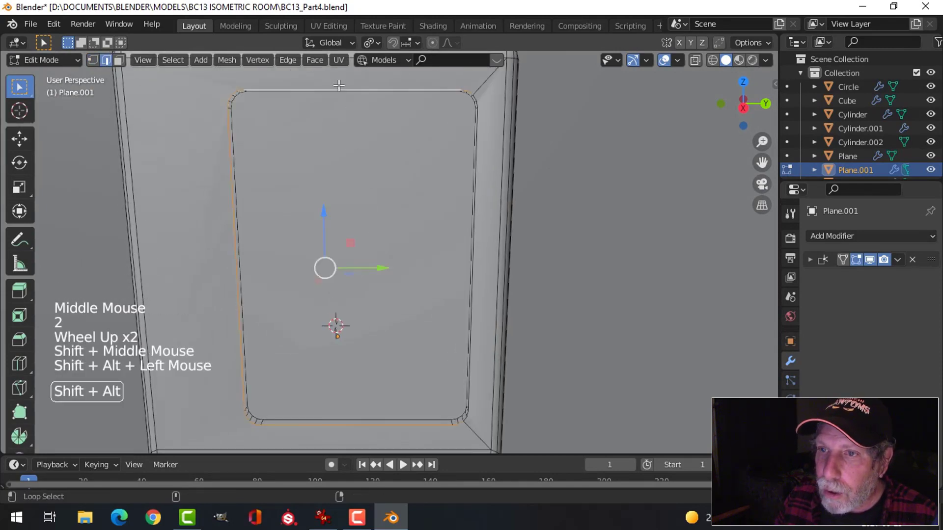
{"action": "left_click", "coordinate": [479, 216], "text": "alt+shift"}
{"action": "middle_click_drag", "start_coordinate": [427, 326], "coordinate": [397, 267], "text": "shift"}
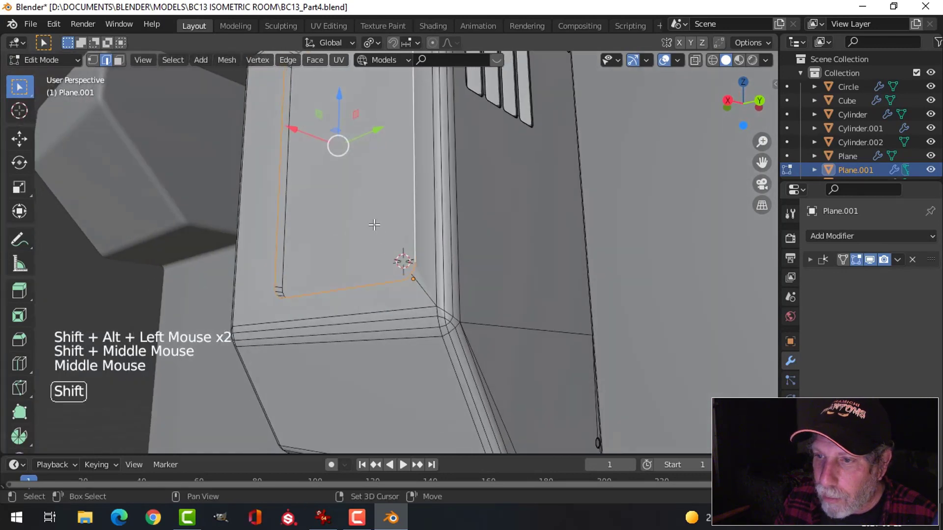
{"action": "middle_click_drag", "start_coordinate": [374, 224], "coordinate": [386, 270], "text": "shift"}
{"action": "middle_click_drag", "start_coordinate": [385, 270], "coordinate": [406, 301]}
{"action": "scroll", "coordinate": [326, 270], "scroll_direction": "down", "scroll_amount": 2}
{"action": "scroll", "coordinate": [411, 296], "scroll_direction": "up", "scroll_amount": 2}
{"action": "scroll", "coordinate": [408, 313], "scroll_direction": "up", "scroll_amount": 1}
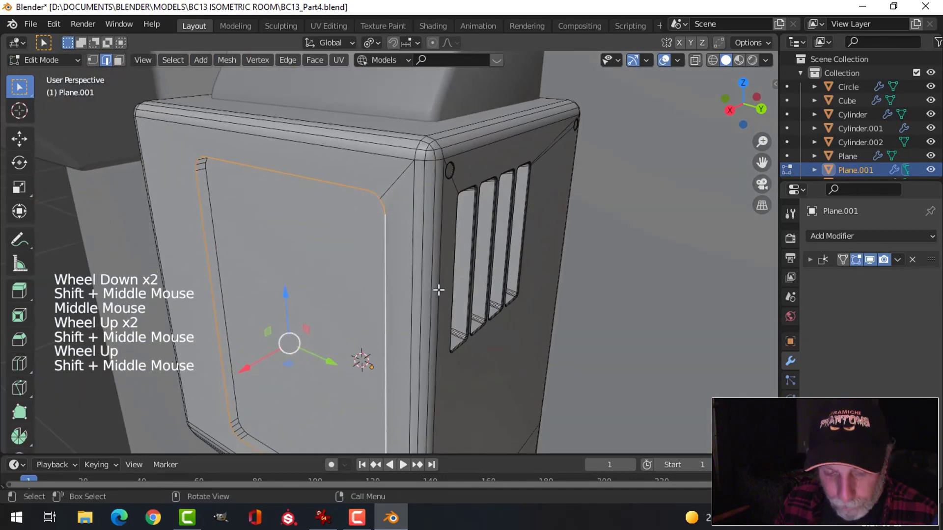
{"action": "key", "text": "ctrl+b"}
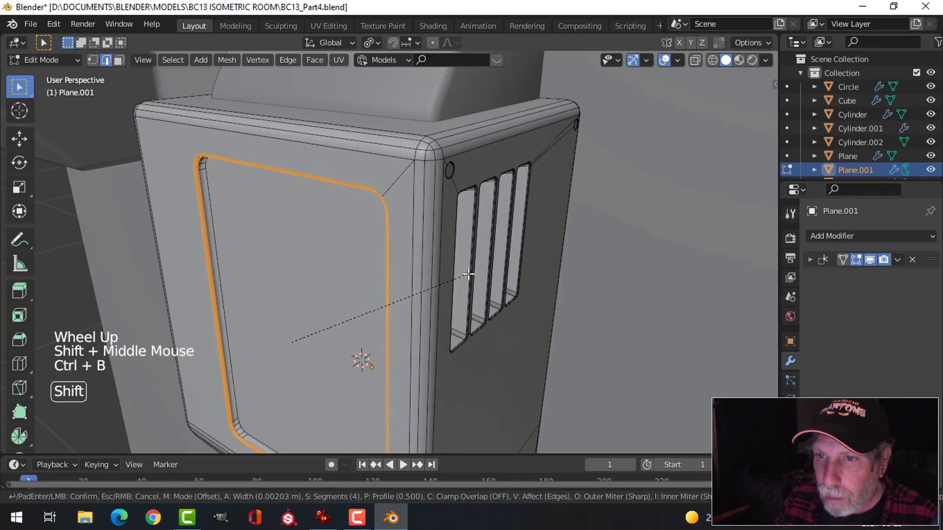
{"action": "scroll", "coordinate": [469, 274], "scroll_direction": "down", "scroll_amount": 2}
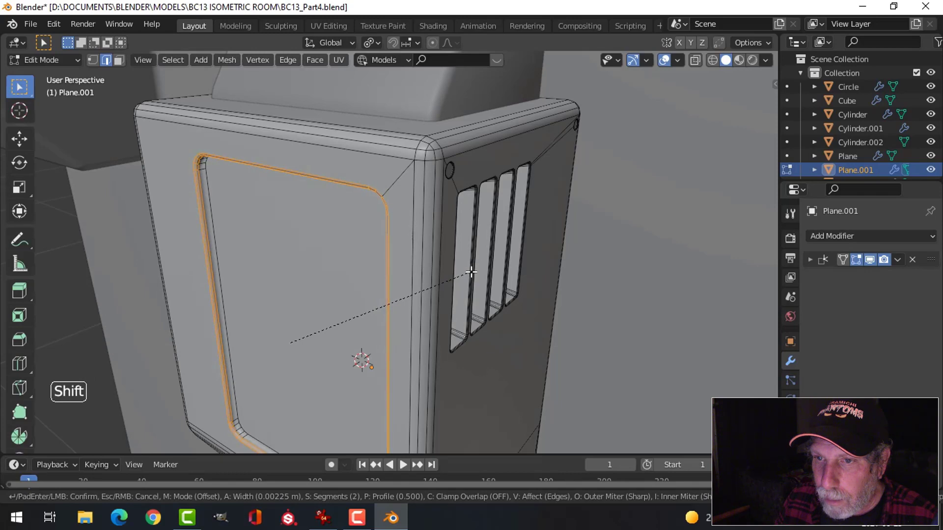
{"action": "left_click", "coordinate": [471, 271]}
{"action": "key", "text": "Tab"}
{"action": "middle_click_drag", "start_coordinate": [471, 271], "coordinate": [412, 264]}
{"action": "key", "text": "alt+a"}
Unhide the screen panel and select only that panel.
{"action": "scroll", "coordinate": [372, 293], "scroll_direction": "down", "scroll_amount": 3}
{"action": "scroll", "coordinate": [372, 293], "scroll_direction": "down", "scroll_amount": 2}
{"action": "mouse_move", "coordinate": [366, 302]}
{"action": "middle_mouse_down"}
{"action": "mouse_move", "coordinate": [439, 219]}
{"action": "mouse_move", "coordinate": [422, 275]}
{"action": "mouse_move", "coordinate": [316, 306]}
{"action": "mouse_move", "coordinate": [291, 261]}
{"action": "mouse_move", "coordinate": [364, 305]}
{"action": "mouse_move", "coordinate": [353, 297]}
{"action": "middle_mouse_up"}
{"action": "scroll", "coordinate": [395, 283], "scroll_direction": "up", "scroll_amount": 1}
{"action": "scroll", "coordinate": [395, 282], "scroll_direction": "up", "scroll_amount": 1}
{"action": "mouse_move", "coordinate": [352, 297]}
{"action": "middle_mouse_down"}
{"action": "mouse_move", "coordinate": [340, 290]}
{"action": "mouse_move", "coordinate": [353, 285]}
{"action": "middle_mouse_up"}
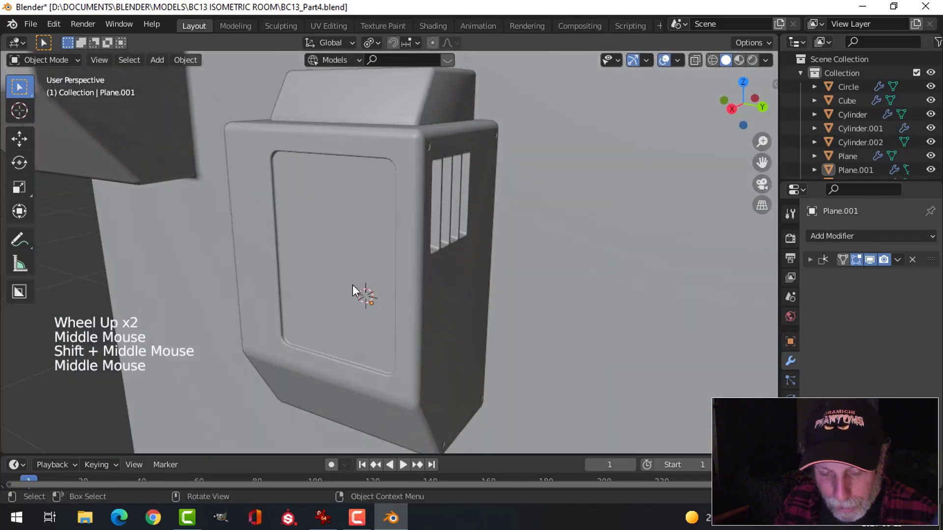
{"action": "key", "text": "alt+h"}
{"action": "key", "text": "alt+a"}
{"action": "left_click", "coordinate": [381, 263]}
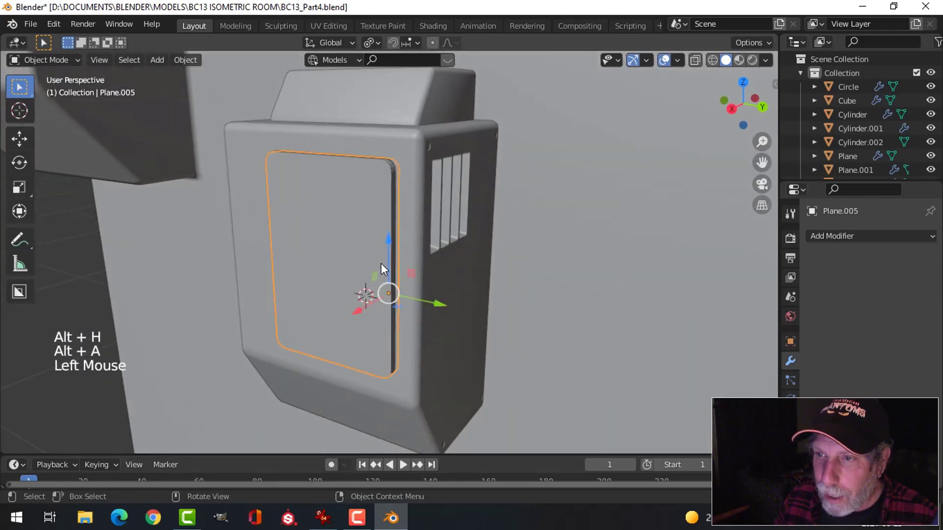
{"action": "key", "text": "Tab"}
{"action": "key", "text": "a"}
{"action": "middle_click_drag", "start_coordinate": [381, 262], "coordinate": [352, 275]}
{"action": "key", "text": "3"}
{"action": "left_click", "coordinate": [359, 259]}
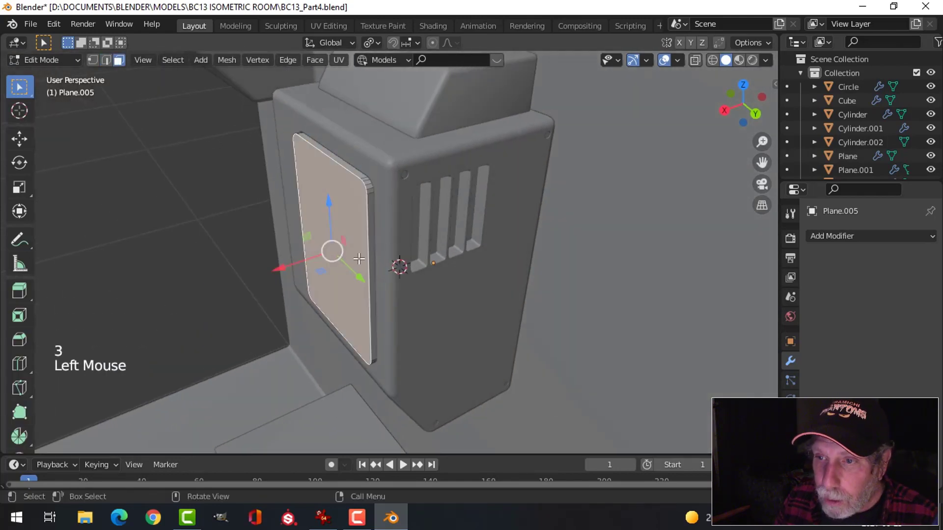
{"action": "left_click", "coordinate": [294, 267]}
{"action": "key", "text": "alt+a"}
{"action": "key", "text": "Tab"}
{"action": "key", "text": "alt+a"}
Delete the separate screen panel, keeping the recess cut into the casing.
{"action": "middle_click_drag", "start_coordinate": [296, 267], "coordinate": [369, 242]}
{"action": "scroll", "coordinate": [353, 270], "scroll_direction": "up", "scroll_amount": 2}
{"action": "left_click", "coordinate": [377, 233]}
{"action": "key", "text": "x"}
{"action": "left_click", "coordinate": [377, 233]}
{"action": "scroll", "coordinate": [381, 236], "scroll_direction": "down", "scroll_amount": 2}
{"action": "scroll", "coordinate": [382, 236], "scroll_direction": "down", "scroll_amount": 1}
{"action": "scroll", "coordinate": [402, 244], "scroll_direction": "down", "scroll_amount": 2}
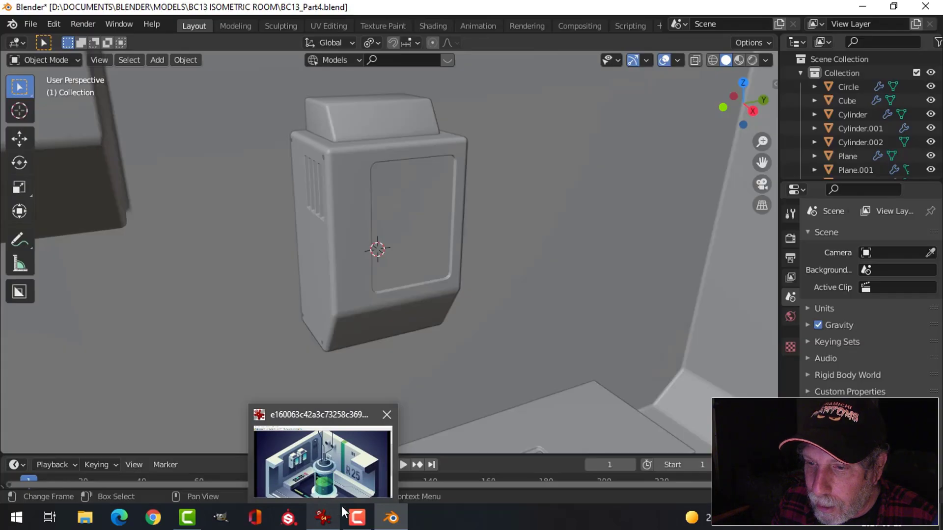
Switch to IrfanView, zoom the reference image to 300% to examine the wall units' front details, and return to Blender.
{"action": "left_click", "coordinate": [322, 526]}
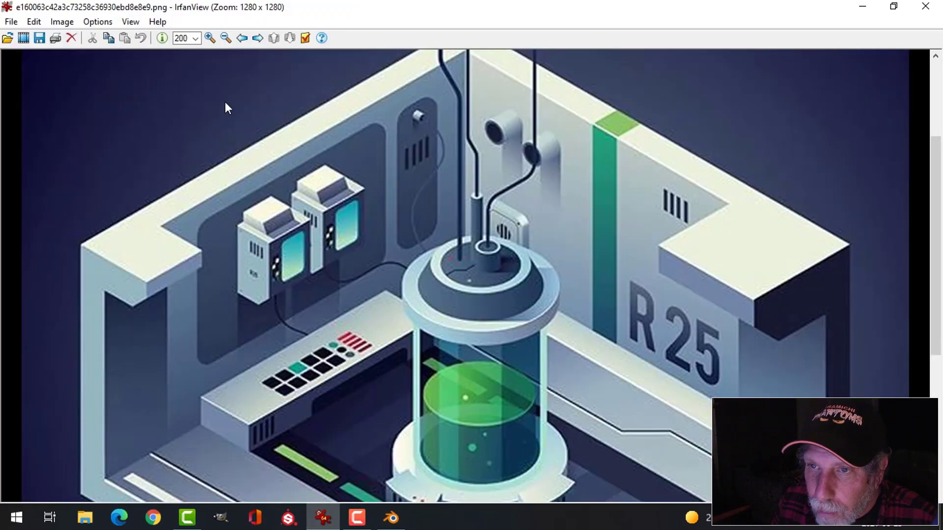
{"action": "left_click", "coordinate": [198, 38]}
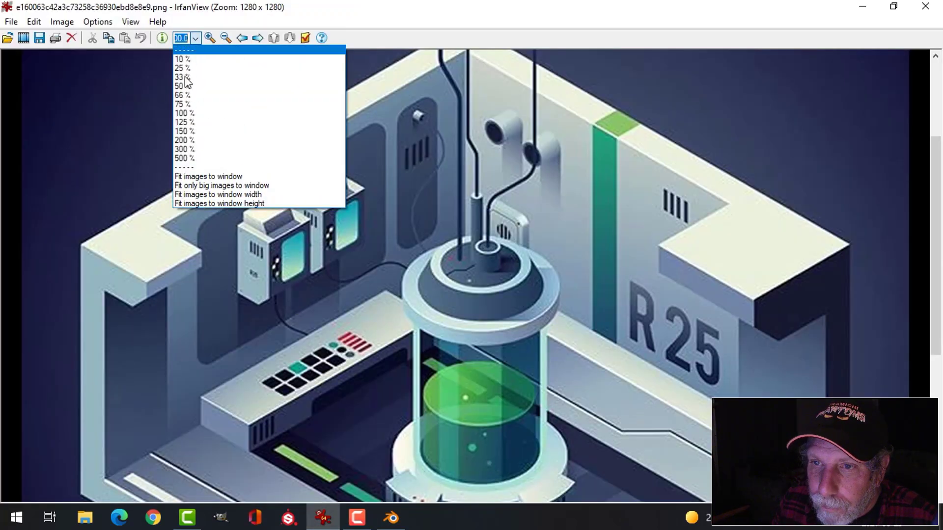
{"action": "left_click", "coordinate": [190, 148]}
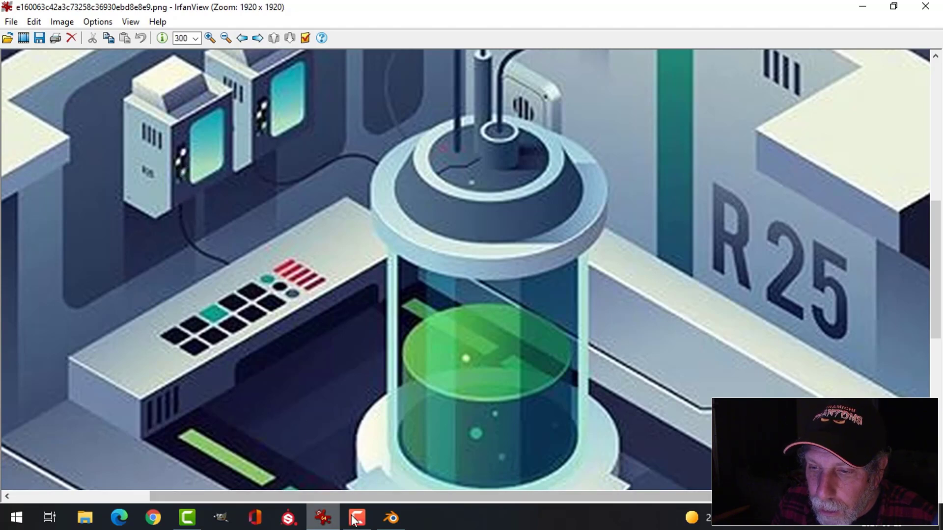
{"action": "right_click", "coordinate": [391, 517]}
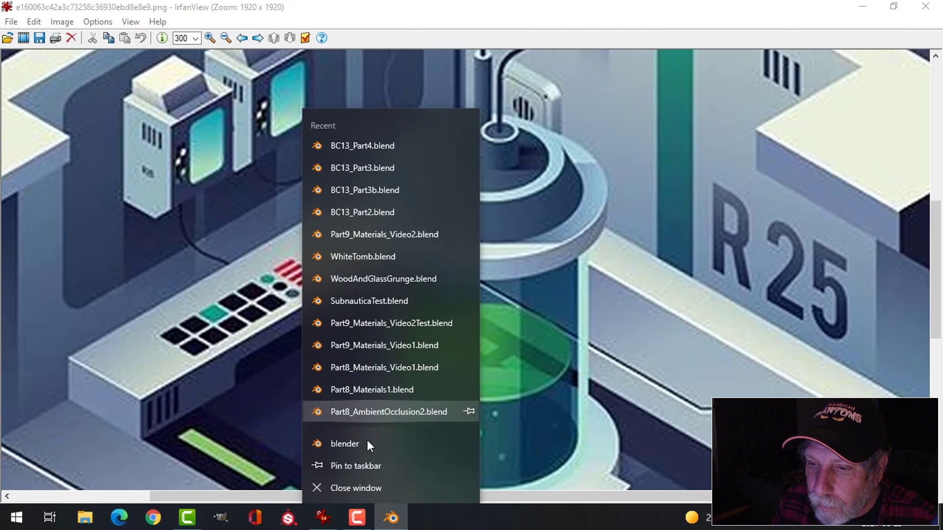
{"action": "left_click", "coordinate": [393, 518]}
{"action": "left_click", "coordinate": [392, 517]}
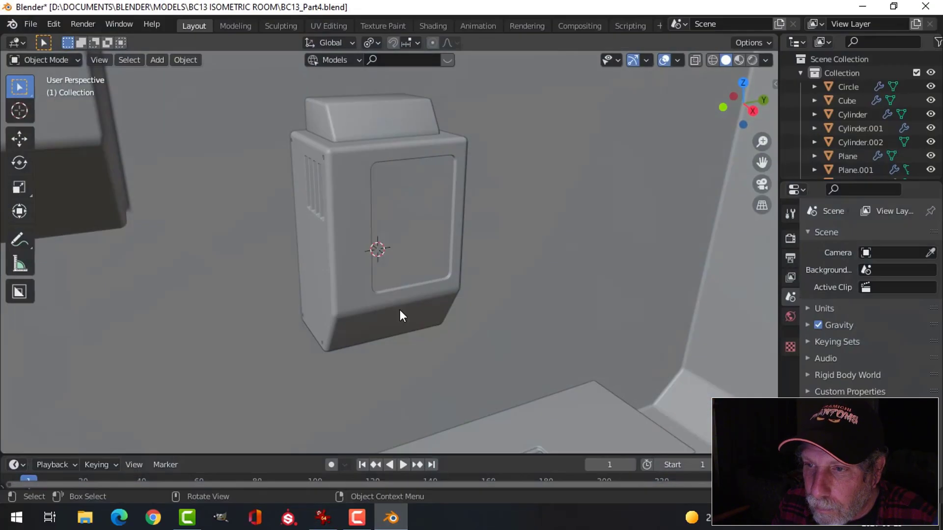
Snap the 3D cursor to the center of the casing's recessed screen face, and return to Object Mode with nothing selected.
{"action": "middle_click_drag", "start_coordinate": [399, 309], "coordinate": [354, 252]}
{"action": "left_click", "coordinate": [340, 211]}
{"action": "key", "text": "Tab"}
{"action": "scroll", "coordinate": [339, 260], "scroll_direction": "up", "scroll_amount": 2}
{"action": "key", "text": "alt+a"}
{"action": "key", "text": "3"}
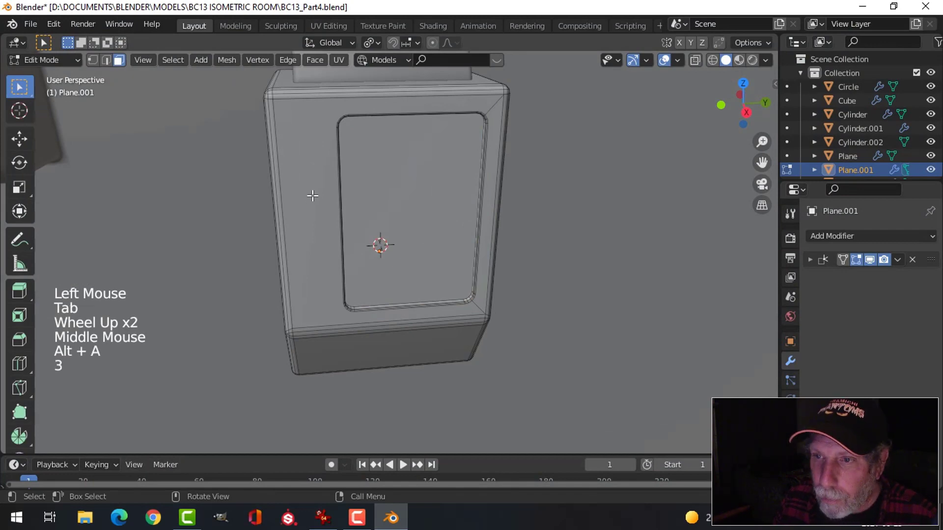
{"action": "left_click", "coordinate": [313, 197]}
{"action": "key", "text": "alt+a"}
{"action": "left_click", "coordinate": [422, 245]}
{"action": "middle_click_drag", "start_coordinate": [427, 253], "coordinate": [441, 258]}
{"action": "key", "text": "shift+s"}
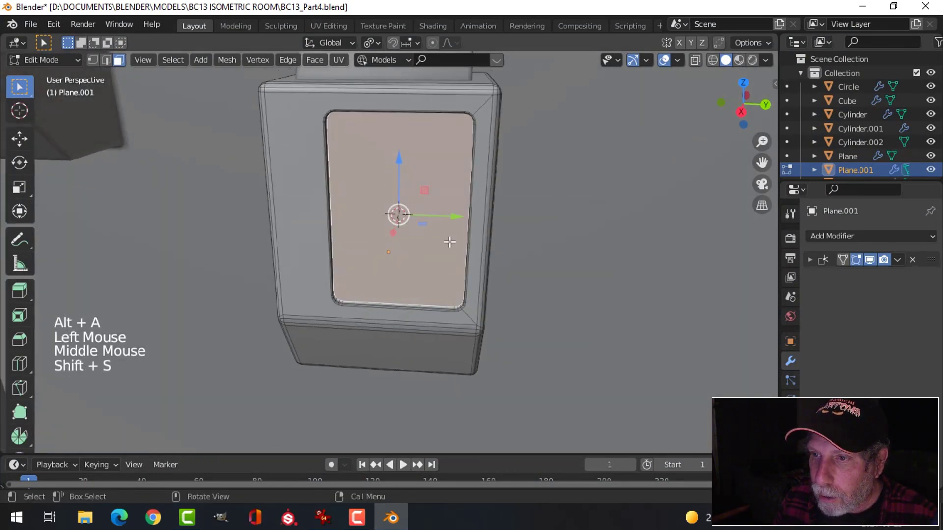
{"action": "key", "text": "alt+a"}
{"action": "key", "text": "Tab"}
{"action": "key", "text": "alt+a"}
Add a mesh circle with 18 vertices at the 3D cursor.
{"action": "key", "text": "shift+a"}
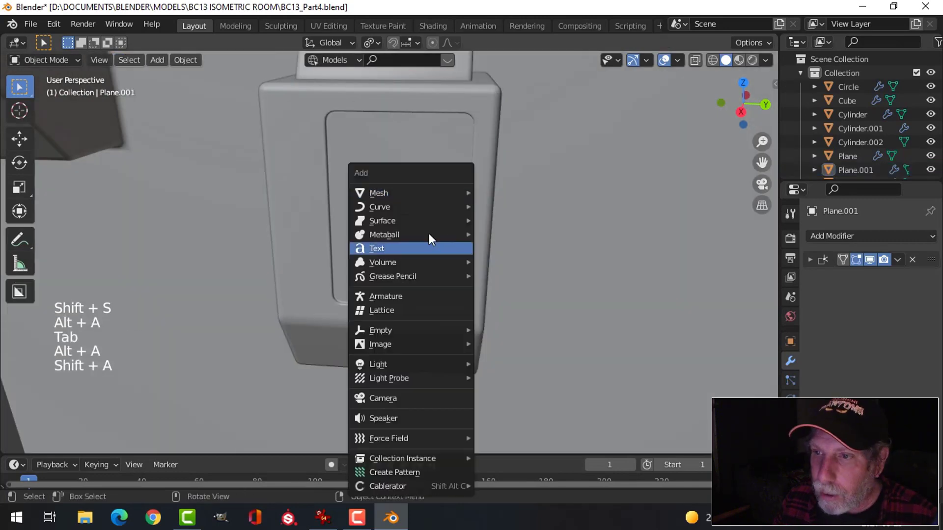
{"action": "mouse_move", "coordinate": [405, 195]}
{"action": "left_click", "coordinate": [500, 220]}
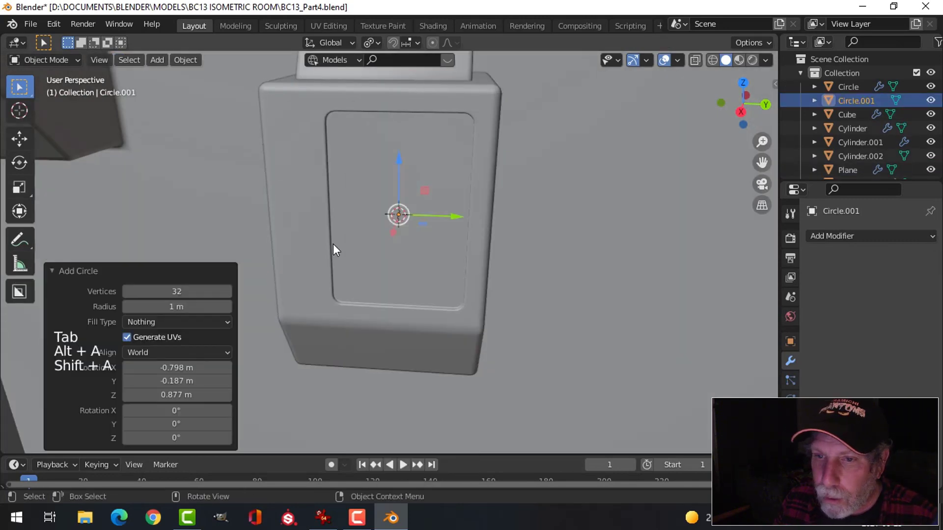
{"action": "left_click", "coordinate": [192, 291]}
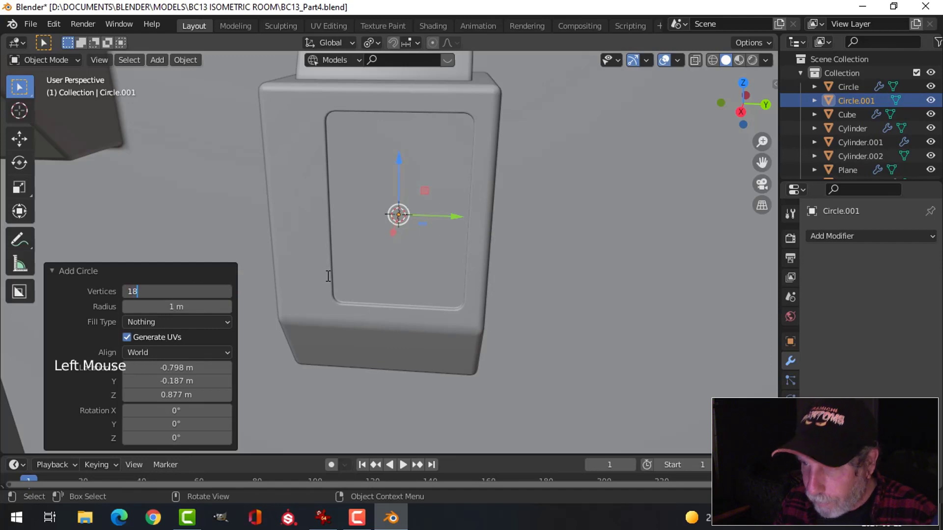
Scale the circle's vertices down in Edit Mode by a factor of about 0.043.
{"action": "key", "text": "Tab"}
{"action": "scroll", "coordinate": [474, 272], "scroll_direction": "down", "scroll_amount": 5}
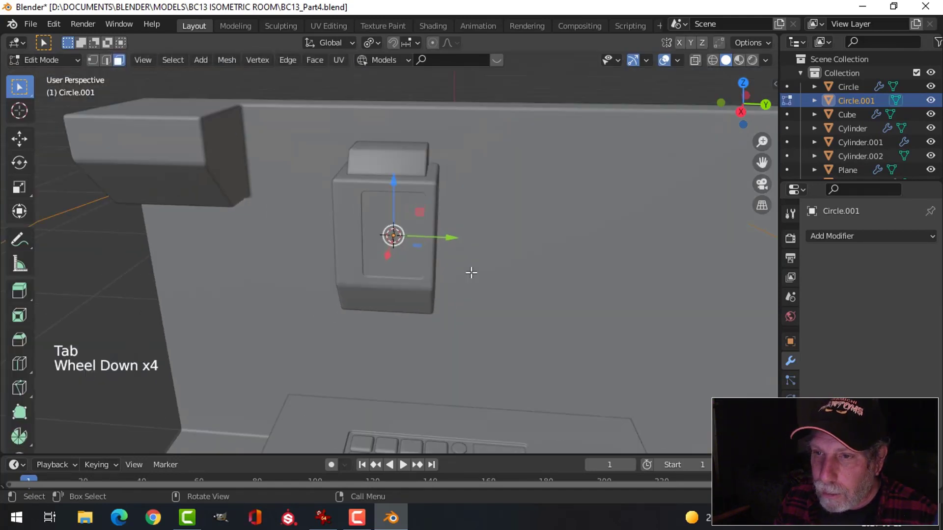
{"action": "key", "text": "1"}
{"action": "key", "text": "s"}
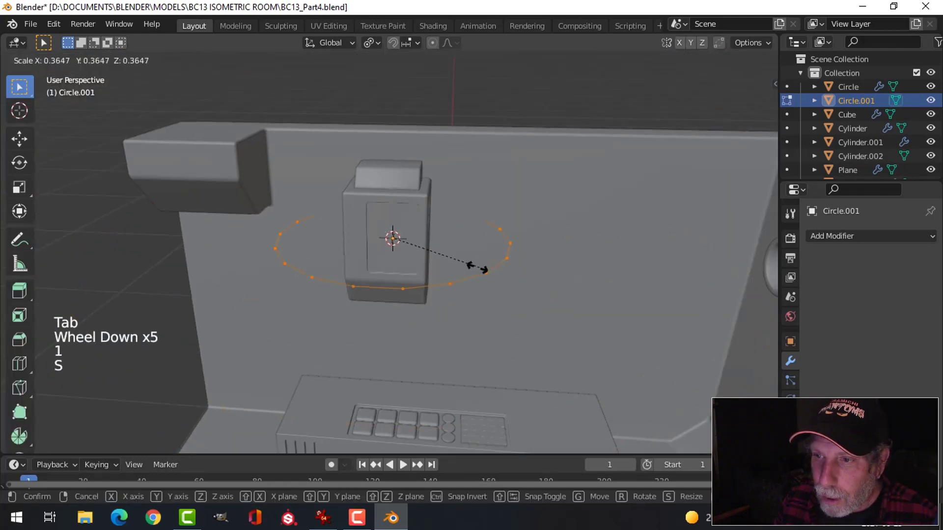
{"action": "middle_click_drag", "start_coordinate": [392, 241], "coordinate": [425, 253]}
Rotate the circle 90° about the global Y axis and scale it by about 0.589.
{"action": "key", "text": "r"}
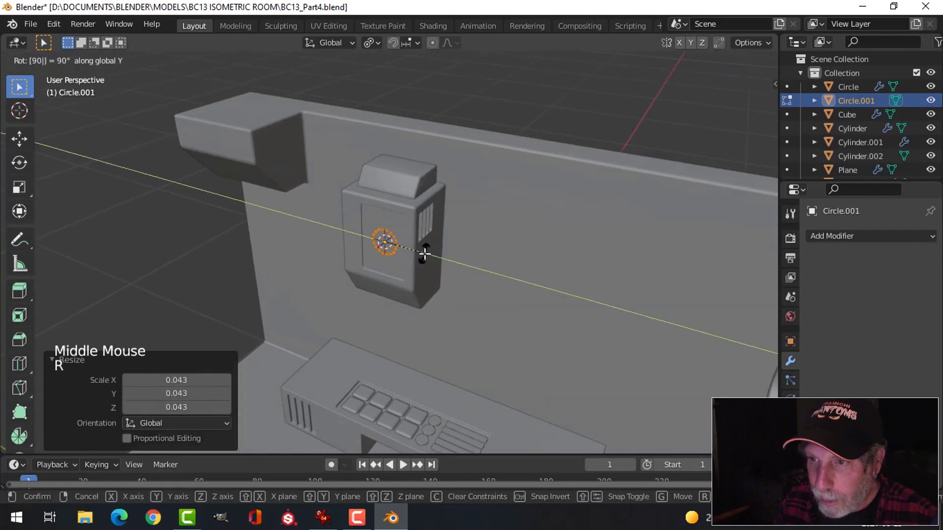
{"action": "key", "text": "Return"}
{"action": "key", "text": "s"}
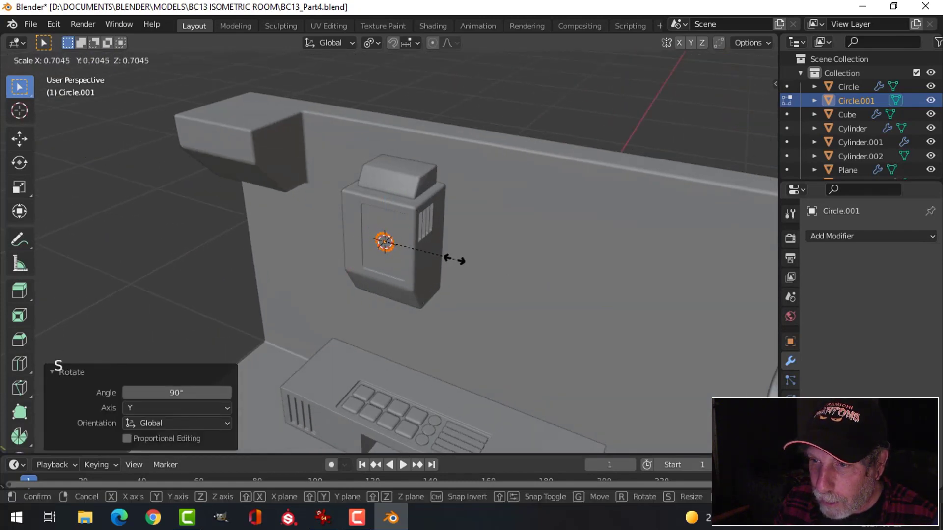
{"action": "left_click", "coordinate": [444, 257]}
Move the circle about -0.125 m in Y and 0.03 m in Z beside the recess, and 0.042 m forward along X.
{"action": "key", "text": "KP_3"}
{"action": "scroll", "coordinate": [440, 255], "scroll_direction": "up", "scroll_amount": 4}
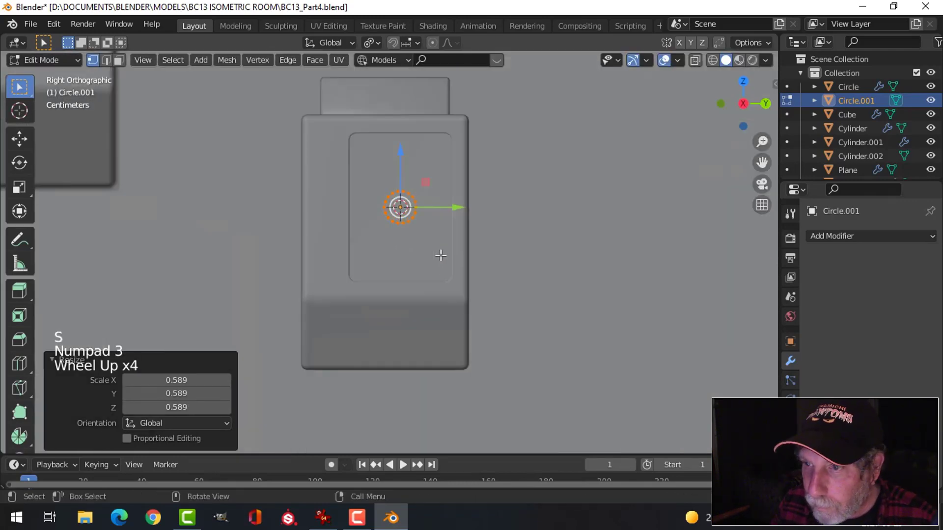
{"action": "key", "text": "g"}
{"action": "middle_click_drag", "start_coordinate": [359, 236], "coordinate": [305, 183]}
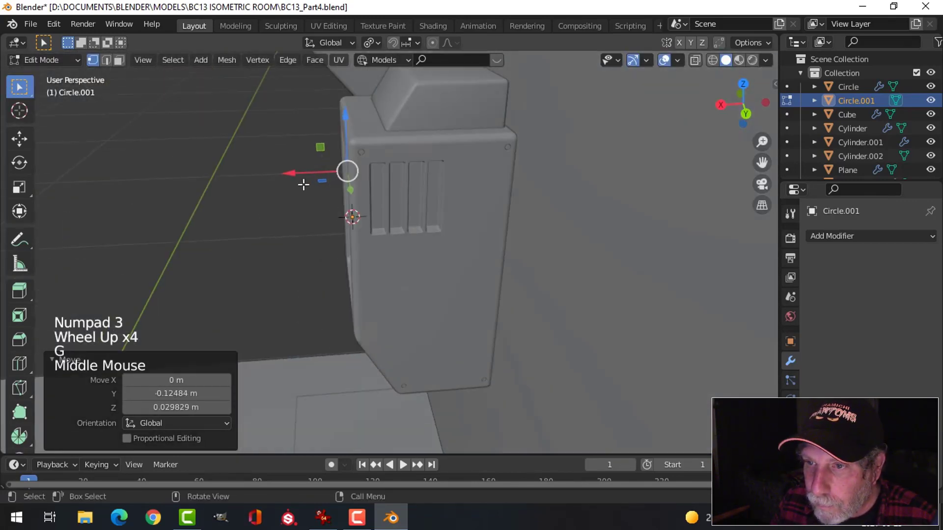
{"action": "left_click", "coordinate": [269, 172]}
Scale the circle by 0.721 and move it about 0.012 m in Y and 0.022 m in Z.
{"action": "key", "text": "KP_3"}
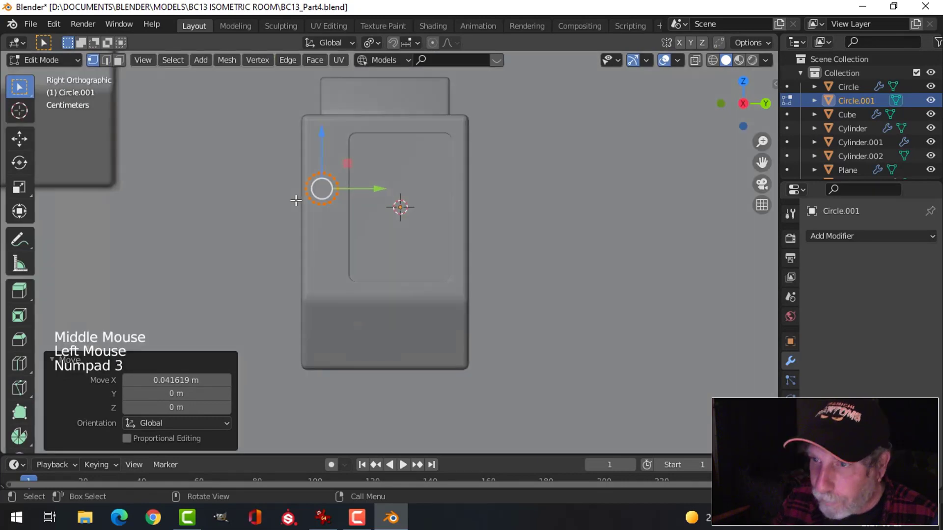
{"action": "scroll", "coordinate": [317, 196], "scroll_direction": "up", "scroll_amount": 2}
{"action": "key", "text": "s"}
{"action": "left_click", "coordinate": [316, 196]}
{"action": "key", "text": "g"}
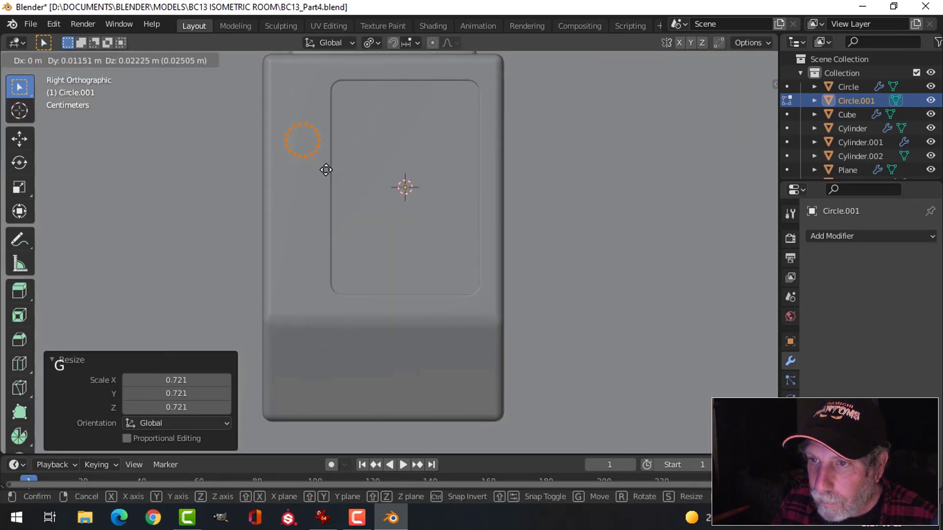
{"action": "left_click", "coordinate": [326, 170]}
Compare the circle with the machine's round controls in the reference image, rescale it and fill it with a face.
{"action": "left_click", "coordinate": [322, 518]}
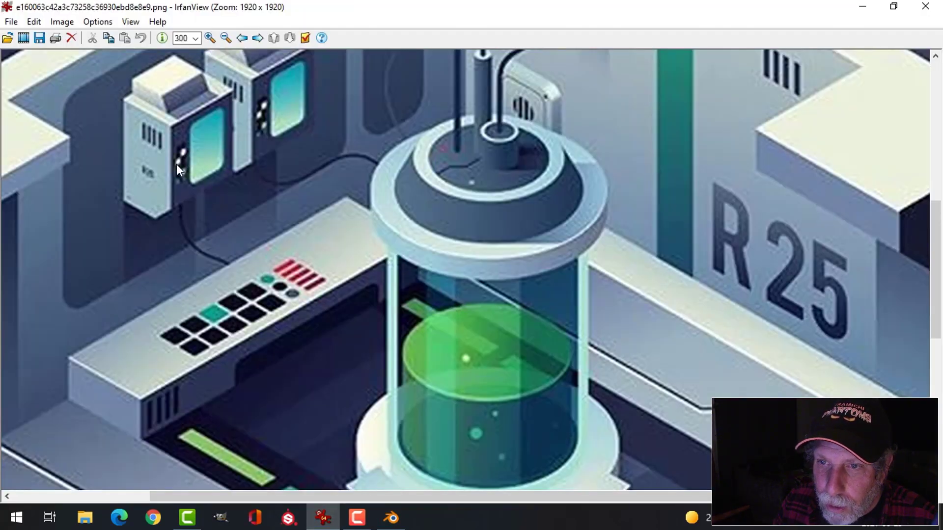
{"action": "left_click", "coordinate": [391, 517]}
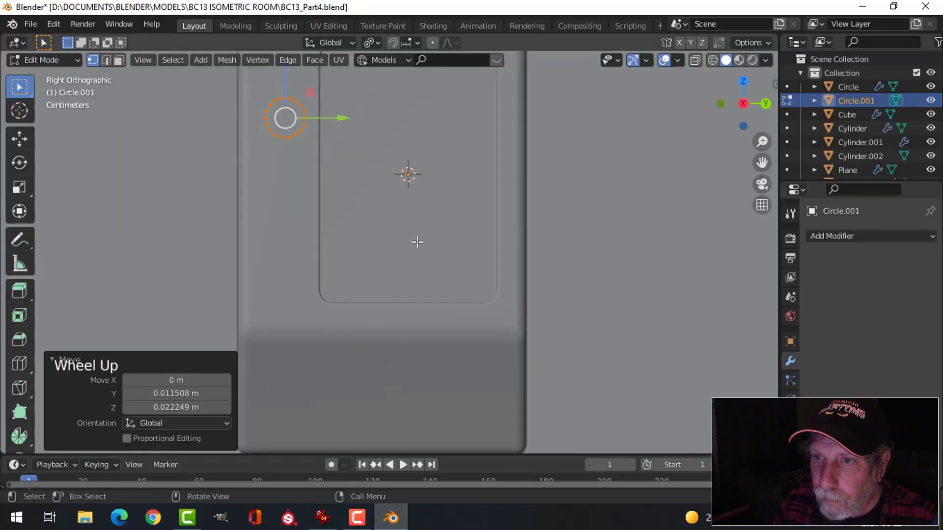
{"action": "key", "text": "s"}
{"action": "left_click", "coordinate": [393, 242]}
{"action": "middle_click_drag", "start_coordinate": [375, 266], "coordinate": [392, 347], "text": "shift"}
{"action": "middle_click_drag", "start_coordinate": [373, 247], "coordinate": [417, 305]}
{"action": "scroll", "coordinate": [322, 317], "scroll_direction": "up", "scroll_amount": 2}
{"action": "key", "text": "f"}
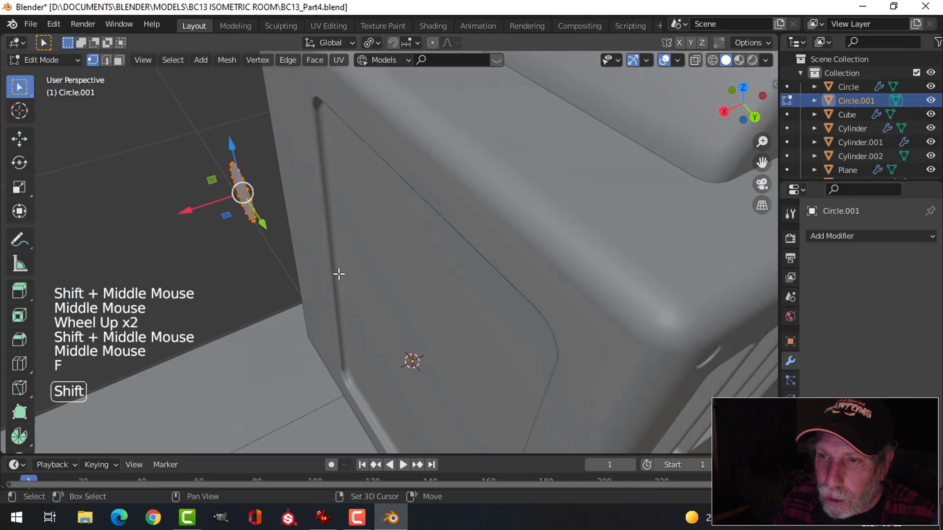
Extrude the filled circle about -0.0076 m along X toward the machine and delete the rear face.
{"action": "middle_click_drag", "start_coordinate": [339, 274], "coordinate": [363, 281], "text": "shift"}
{"action": "middle_click_drag", "start_coordinate": [364, 280], "coordinate": [386, 286]}
{"action": "key", "text": "e"}
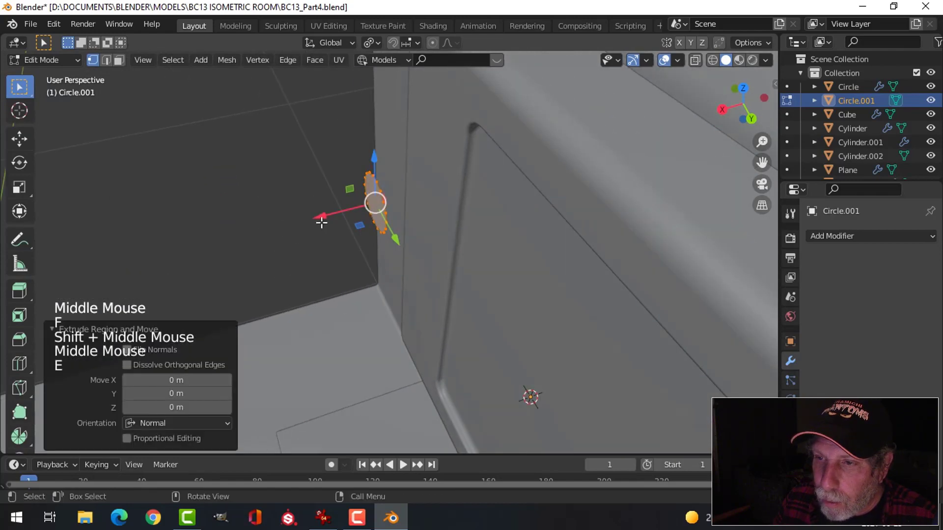
{"action": "left_click_drag", "start_coordinate": [321, 222], "coordinate": [339, 224]}
{"action": "middle_click_drag", "start_coordinate": [452, 244], "coordinate": [409, 257]}
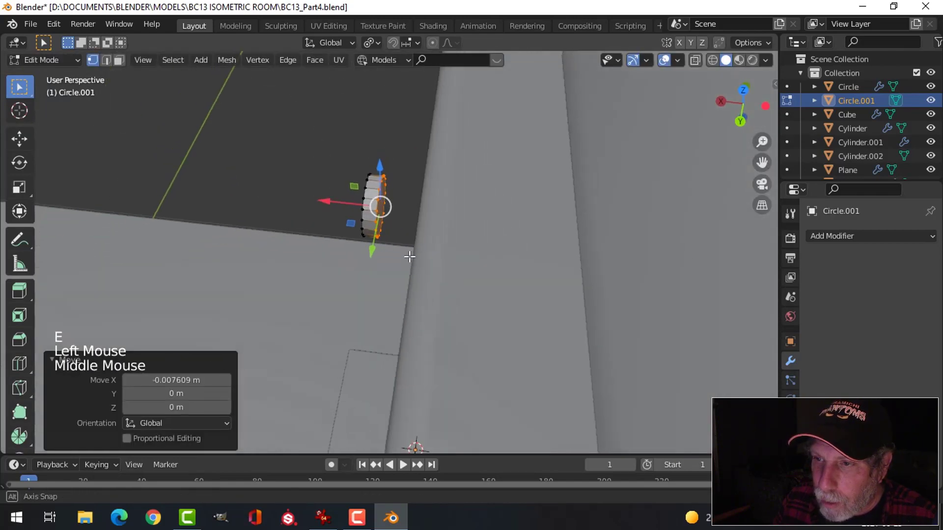
{"action": "key", "text": "x"}
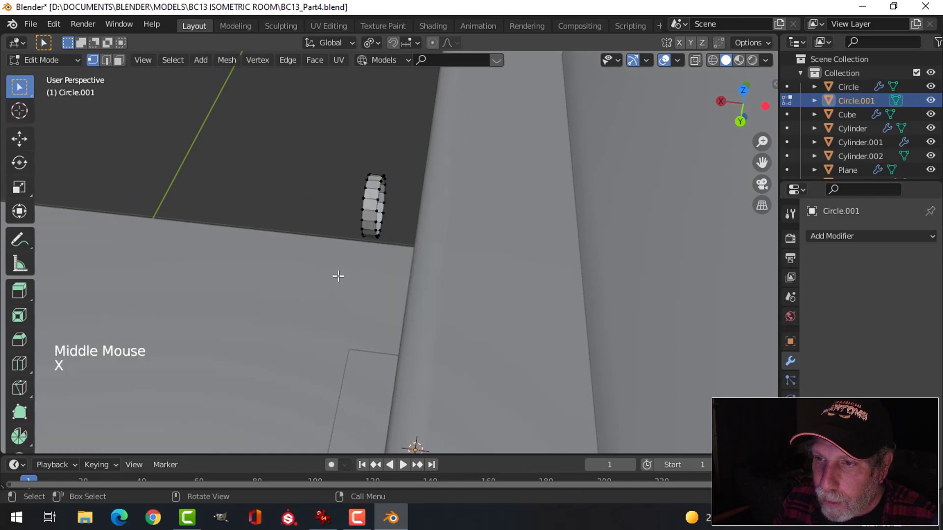
Inset the disc's front face and extrude the inner face about 0.002 m to form a recess.
{"action": "middle_click_drag", "start_coordinate": [337, 276], "coordinate": [462, 270]}
{"action": "scroll", "coordinate": [456, 256], "scroll_direction": "up", "scroll_amount": 2}
{"action": "middle_click_drag", "start_coordinate": [442, 236], "coordinate": [437, 265], "text": "shift"}
{"action": "middle_click_drag", "start_coordinate": [437, 266], "coordinate": [431, 286]}
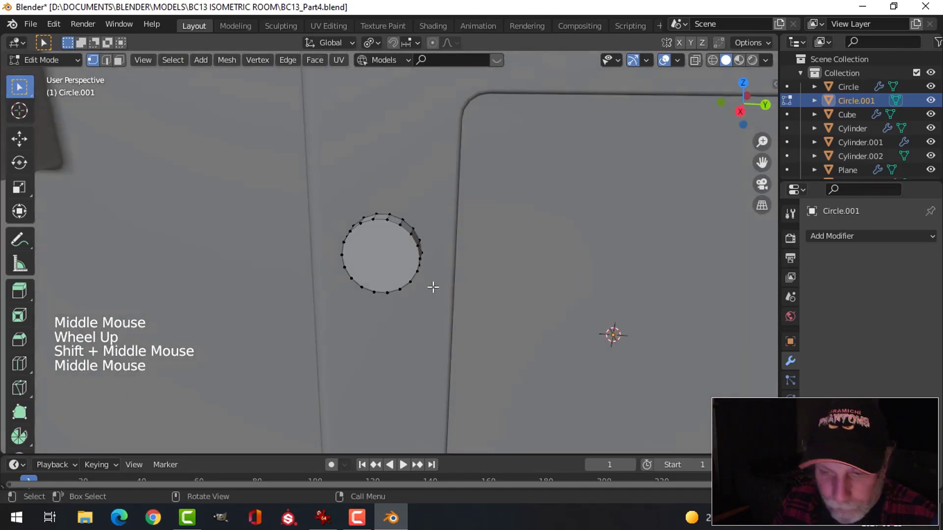
{"action": "key", "text": "3"}
{"action": "left_click", "coordinate": [381, 254]}
{"action": "middle_click_drag", "start_coordinate": [381, 254], "coordinate": [464, 312], "text": "shift"}
{"action": "key", "text": "i"}
{"action": "left_click", "coordinate": [526, 293]}
{"action": "key", "text": "e"}
{"action": "left_click", "coordinate": [421, 310]}
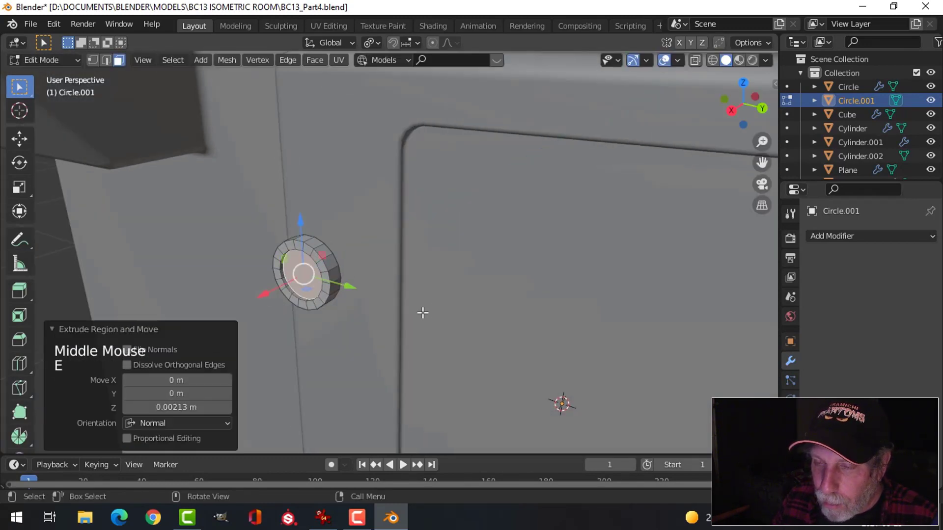
Give the round control a level 2 subdivision in Object Mode and set its viewport level to 1.
{"action": "key", "text": "Tab"}
{"action": "middle_click_drag", "start_coordinate": [384, 320], "coordinate": [425, 307]}
{"action": "key", "text": "alt+a"}
{"action": "left_click", "coordinate": [387, 261]}
{"action": "middle_click_drag", "start_coordinate": [388, 261], "coordinate": [465, 329]}
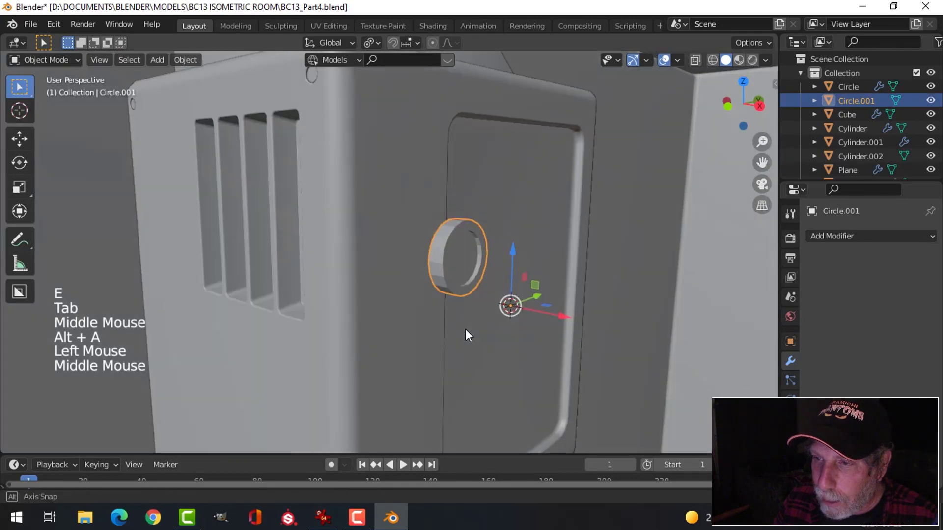
{"action": "key", "text": "ctrl+2"}
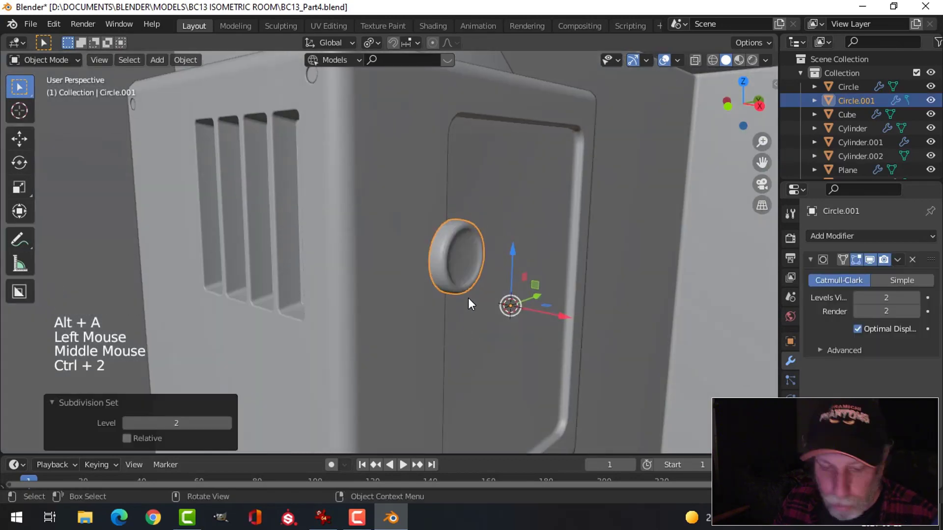
{"action": "left_click", "coordinate": [859, 298]}
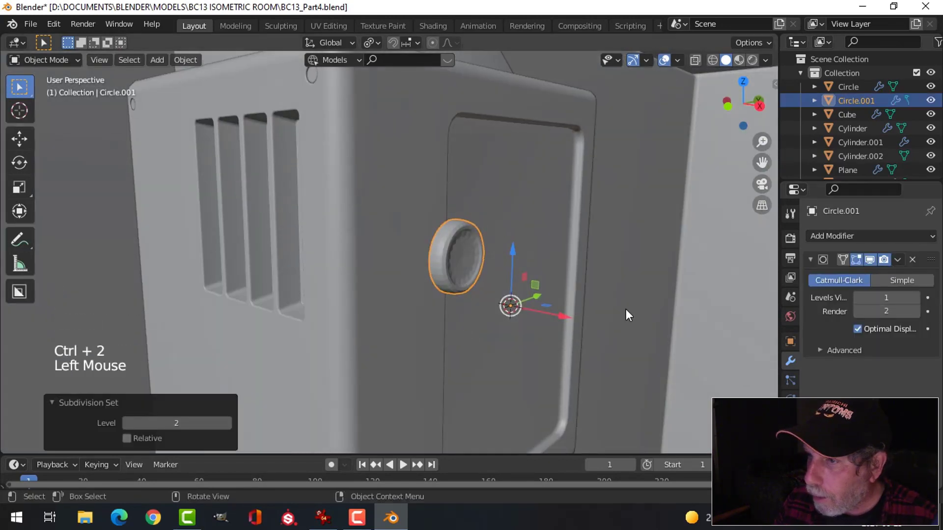
Bevel the outer front and inner rim edge loops of the round control by about 0.0006 m with 2 segments.
{"action": "key", "text": "Tab"}
{"action": "middle_click_drag", "start_coordinate": [500, 254], "coordinate": [488, 280]}
{"action": "scroll", "coordinate": [448, 290], "scroll_direction": "up", "scroll_amount": 2}
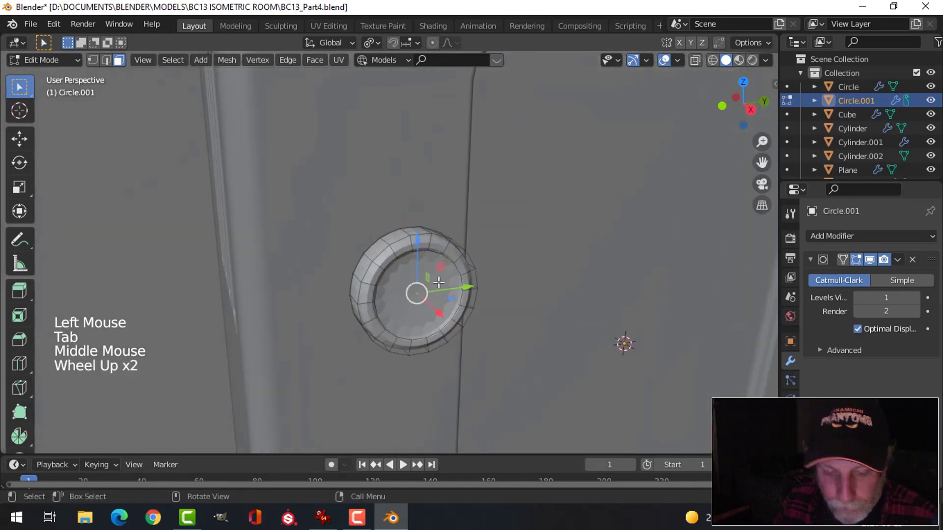
{"action": "key", "text": "2"}
{"action": "left_click", "coordinate": [474, 264], "text": "alt+shift"}
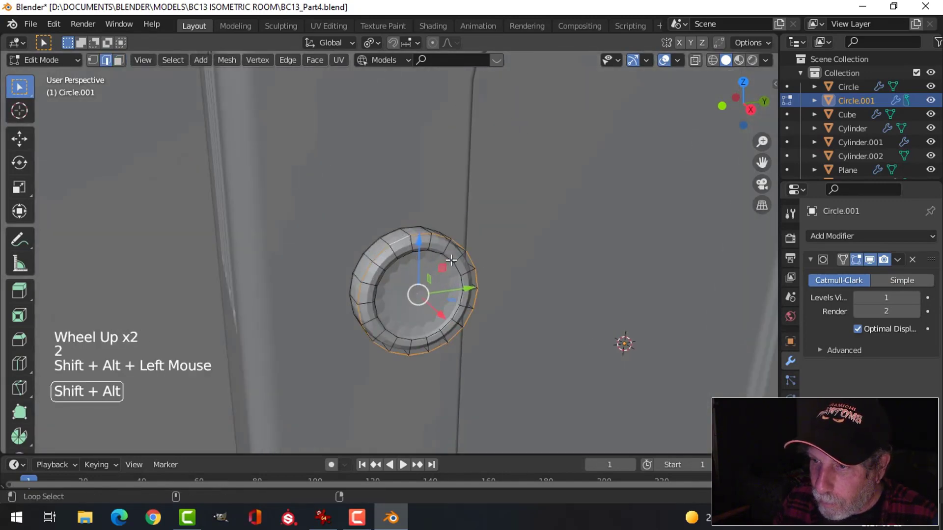
{"action": "scroll", "coordinate": [488, 283], "scroll_direction": "up", "scroll_amount": 2}
{"action": "middle_click_drag", "start_coordinate": [488, 283], "coordinate": [479, 305]}
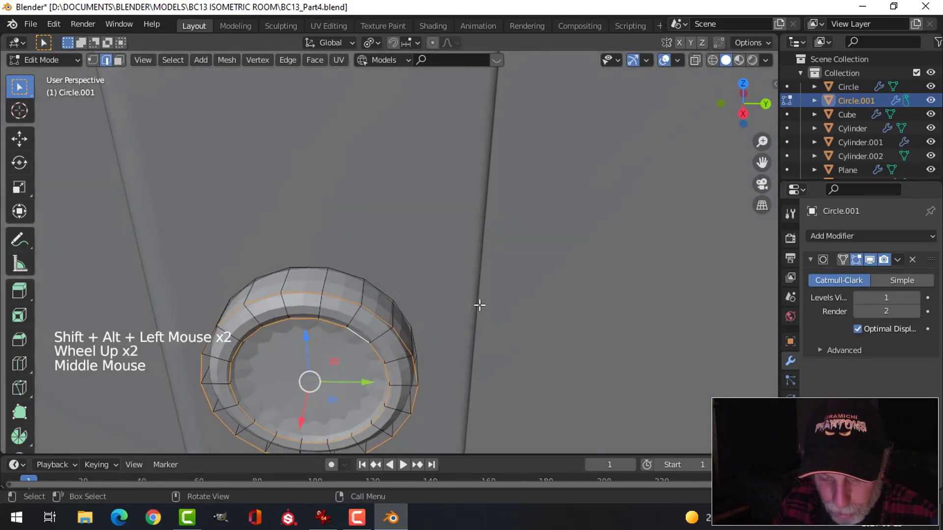
{"action": "key", "text": "ctrl+b"}
{"action": "scroll", "coordinate": [512, 282], "scroll_direction": "down", "scroll_amount": 2, "text": "shift"}
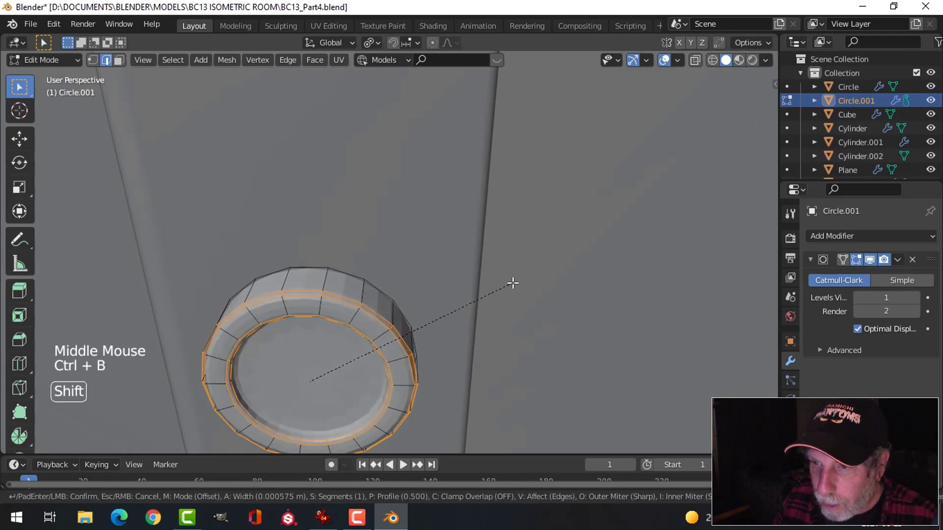
{"action": "scroll", "coordinate": [513, 283], "scroll_direction": "up", "scroll_amount": 1, "text": "shift"}
{"action": "left_click", "coordinate": [513, 283]}
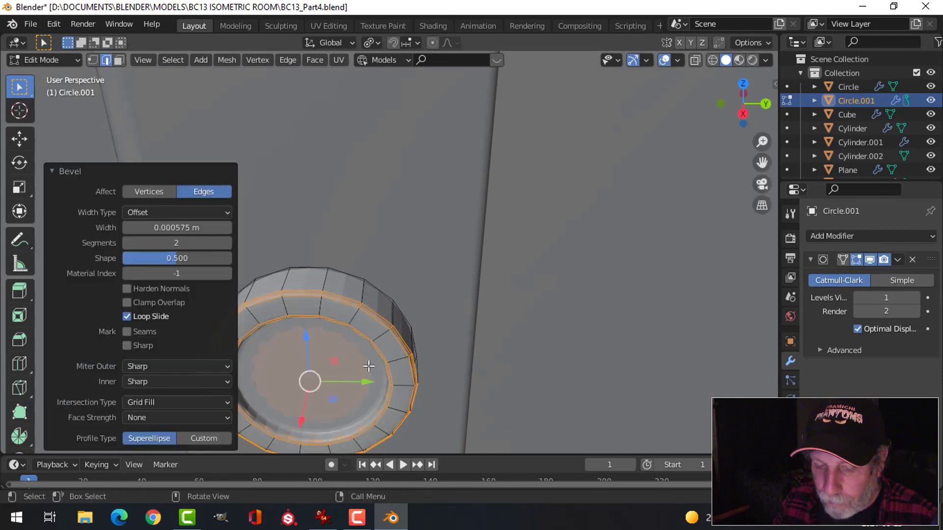
Inset the recessed face of the round control by about 0.0008 m and shade the object smooth.
{"action": "key", "text": "3"}
{"action": "left_click", "coordinate": [432, 350]}
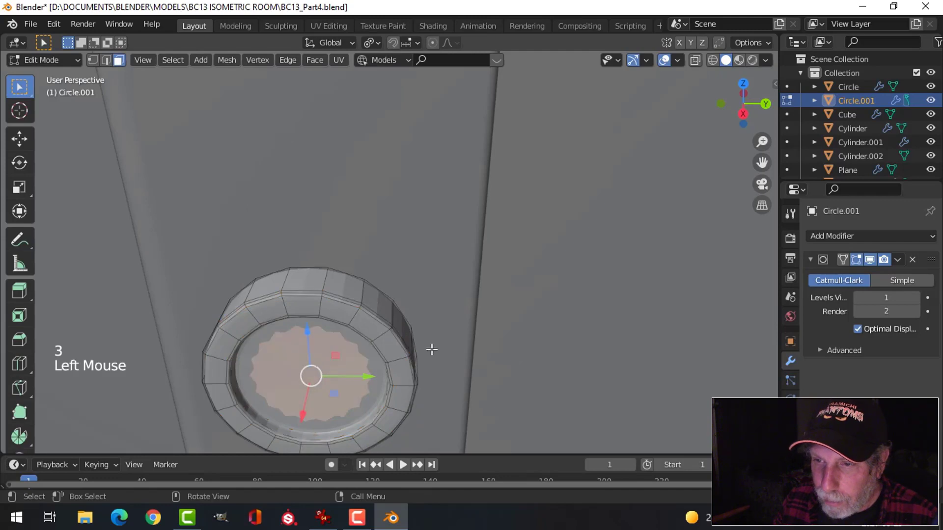
{"action": "key", "text": "i"}
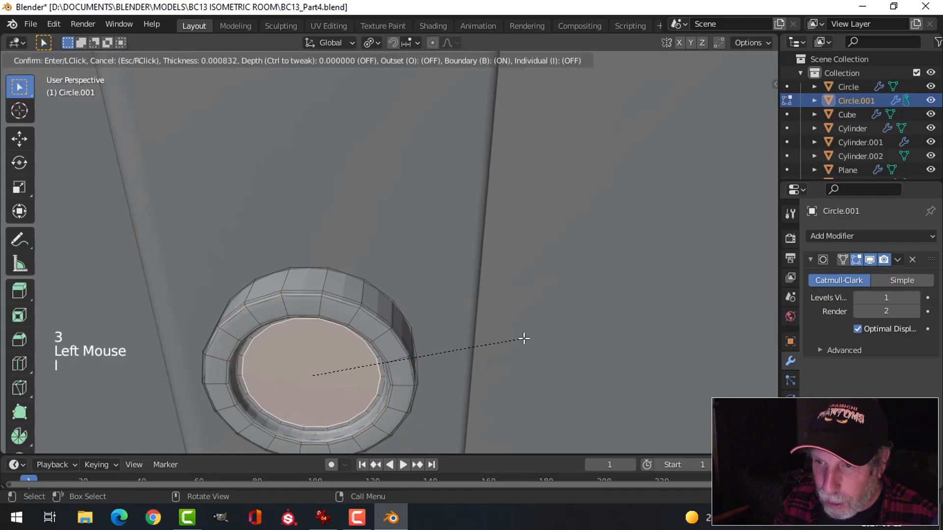
{"action": "key", "text": "Tab"}
{"action": "right_click", "coordinate": [335, 299]}
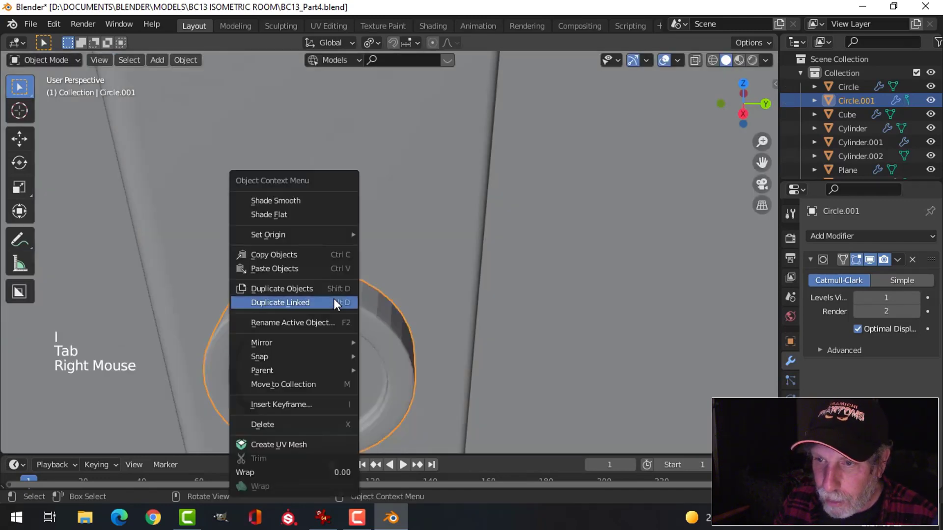
{"action": "left_click", "coordinate": [319, 201]}
Set the round control's origin to its geometry.
{"action": "scroll", "coordinate": [397, 338], "scroll_direction": "down", "scroll_amount": 2}
{"action": "key", "text": "alt+a"}
{"action": "middle_click_drag", "start_coordinate": [390, 333], "coordinate": [477, 309]}
{"action": "left_click", "coordinate": [476, 305]}
{"action": "middle_click_drag", "start_coordinate": [456, 374], "coordinate": [459, 382], "text": "shift"}
{"action": "middle_click_drag", "start_coordinate": [458, 382], "coordinate": [461, 389]}
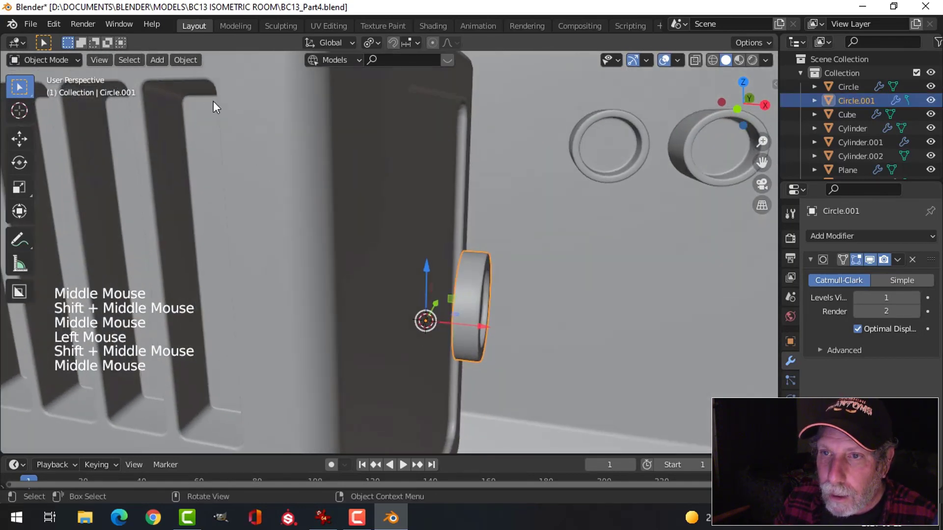
{"action": "left_click", "coordinate": [185, 60]}
{"action": "mouse_move", "coordinate": [220, 90]}
{"action": "left_click", "coordinate": [402, 103]}
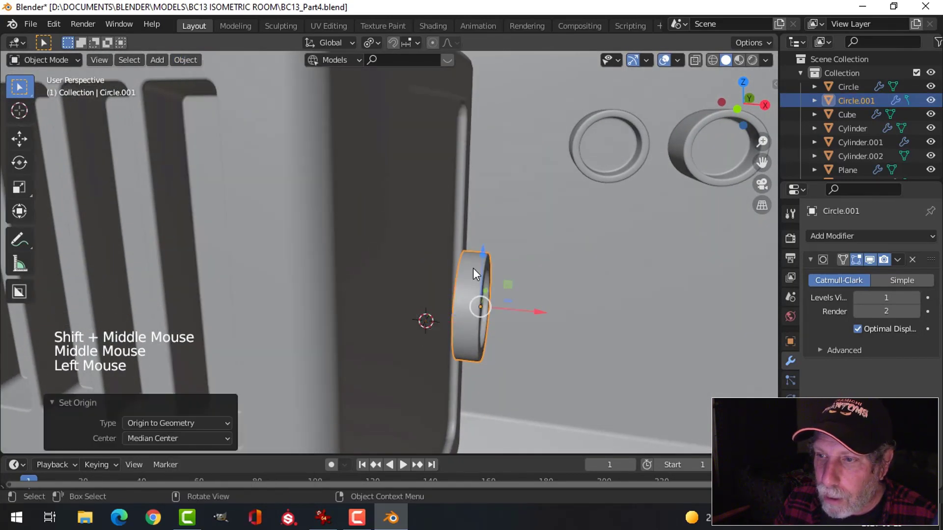
Move the round control about -0.027 m along X onto the machine's front.
{"action": "middle_click_drag", "start_coordinate": [511, 344], "coordinate": [546, 375]}
{"action": "left_click_drag", "start_coordinate": [535, 324], "coordinate": [448, 330]}
{"action": "middle_click_drag", "start_coordinate": [554, 335], "coordinate": [438, 347]}
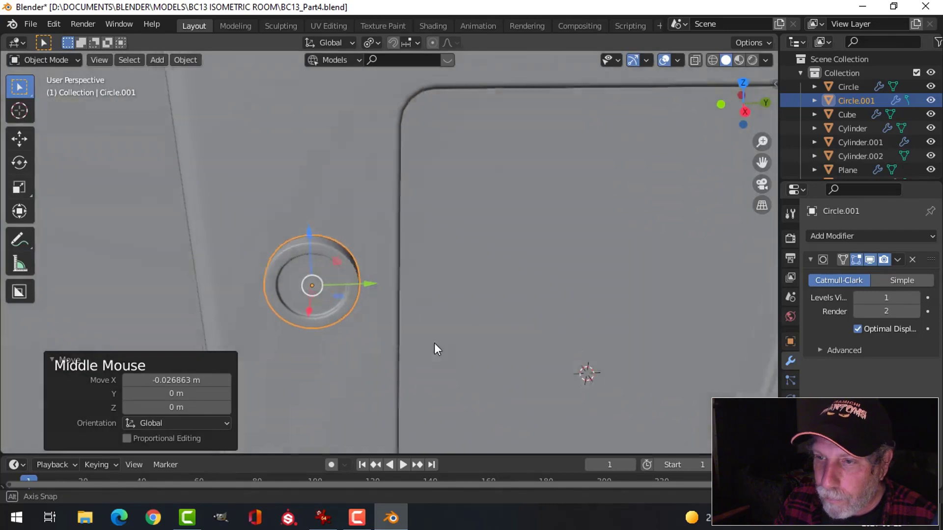
Scale the round control's entire mesh by 1.162 in Edit Mode.
{"action": "scroll", "coordinate": [425, 334], "scroll_direction": "down", "scroll_amount": 3}
{"action": "middle_click_drag", "start_coordinate": [429, 301], "coordinate": [414, 264], "text": "shift"}
{"action": "key", "text": "Tab"}
{"action": "key", "text": "a"}
{"action": "scroll", "coordinate": [436, 276], "scroll_direction": "up", "scroll_amount": 3}
{"action": "key", "text": "s"}
{"action": "left_click", "coordinate": [445, 293]}
Duplicate the round control's mesh in place in right orthographic view.
{"action": "scroll", "coordinate": [404, 318], "scroll_direction": "down", "scroll_amount": 3}
{"action": "scroll", "coordinate": [417, 246], "scroll_direction": "down", "scroll_amount": 3}
{"action": "key", "text": "KP_3"}
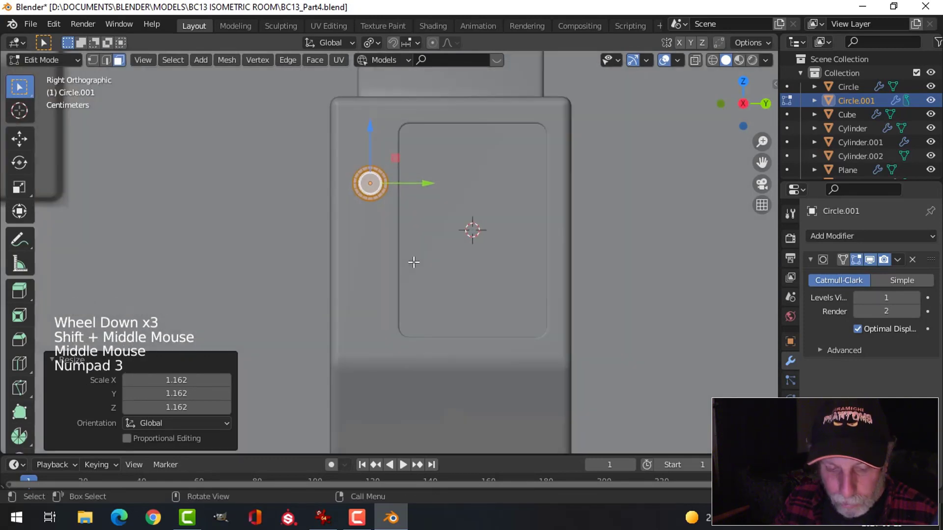
{"action": "key", "text": "shift+d"}
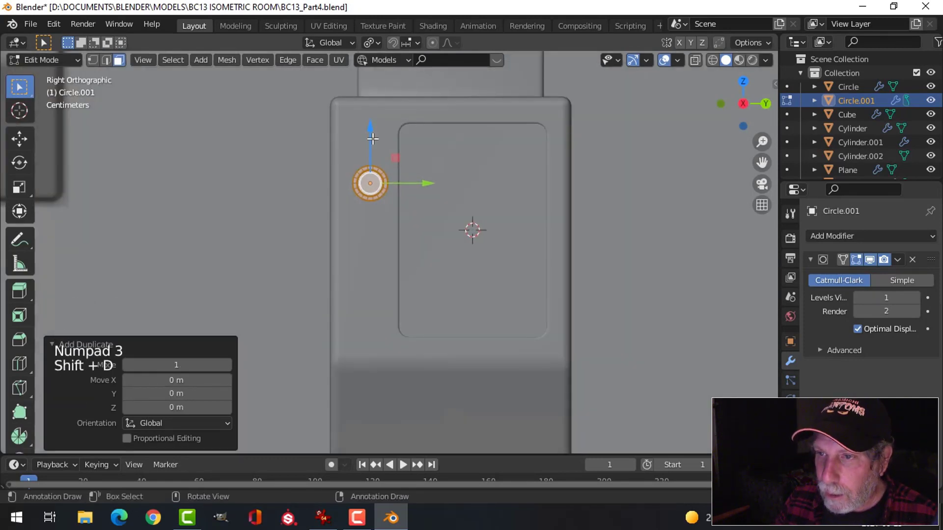
Try moving the copy about 0.002 m in Y and -0.087 m in Z, check the reference image, and undo the move.
{"action": "key", "text": "g"}
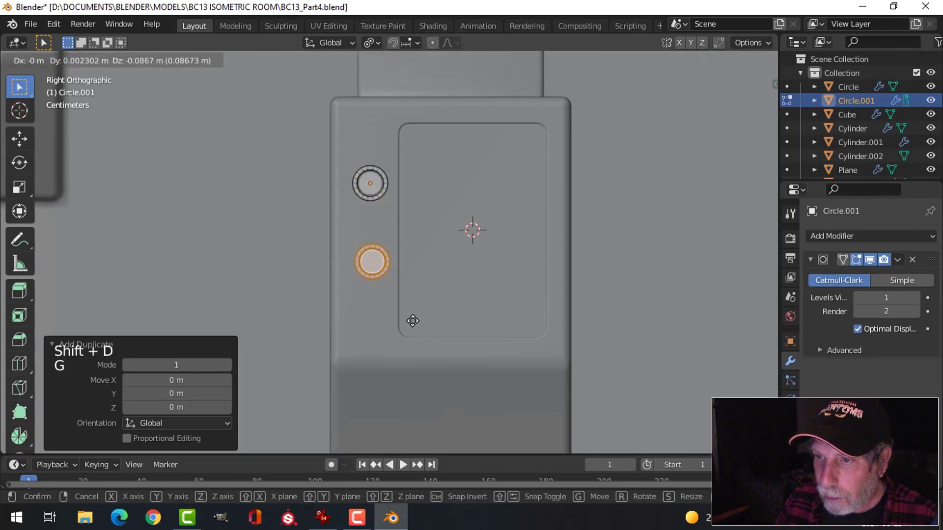
{"action": "left_click", "coordinate": [413, 320]}
{"action": "left_click", "coordinate": [322, 518]}
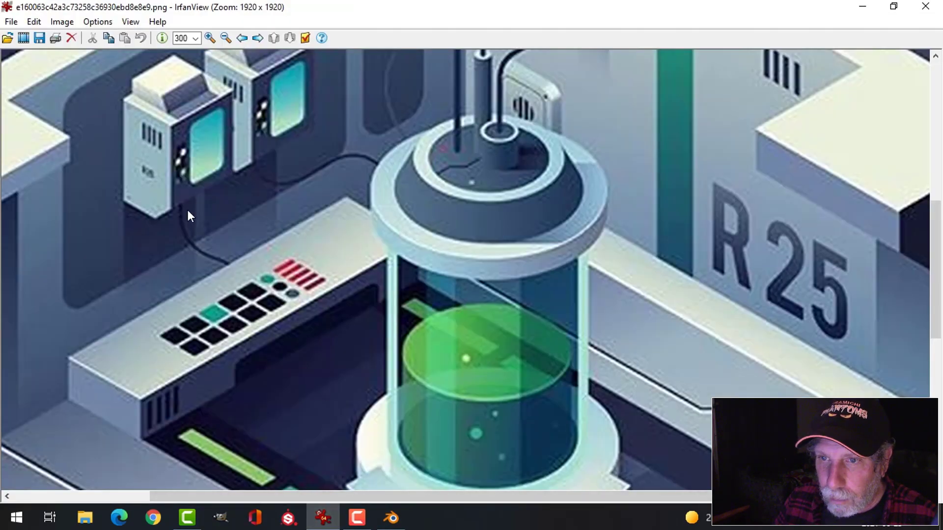
{"action": "left_click", "coordinate": [399, 522]}
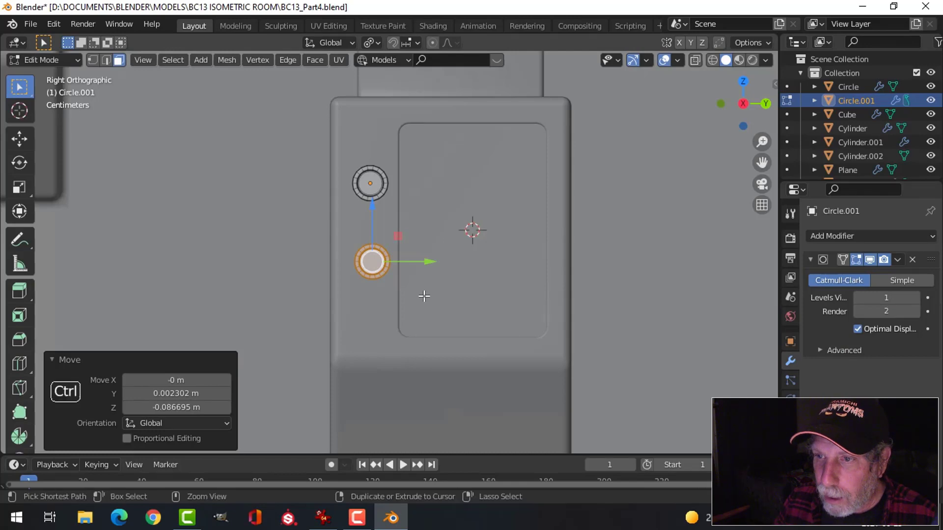
{"action": "key", "text": "ctrl+z"}
Move the copy straight down along Z below the original, and shift both round controls about 0.004 m in Y.
{"action": "left_click_drag", "start_coordinate": [371, 128], "coordinate": [368, 206]}
{"action": "key", "text": "a"}
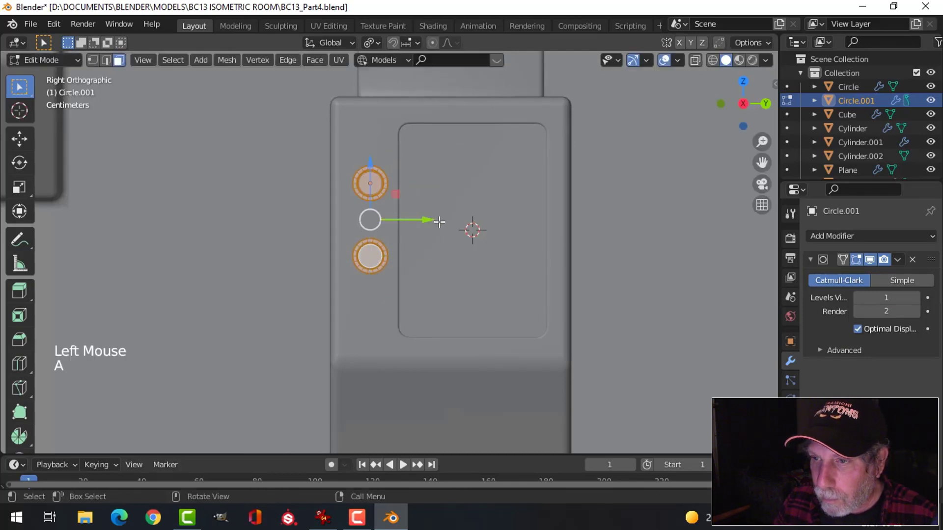
{"action": "left_click_drag", "start_coordinate": [427, 219], "coordinate": [431, 220]}
Duplicate the upper round control's linked mesh and move the copy about -0.017 m in Y and -0.042 m in Z.
{"action": "scroll", "coordinate": [439, 224], "scroll_direction": "up", "scroll_amount": 2}
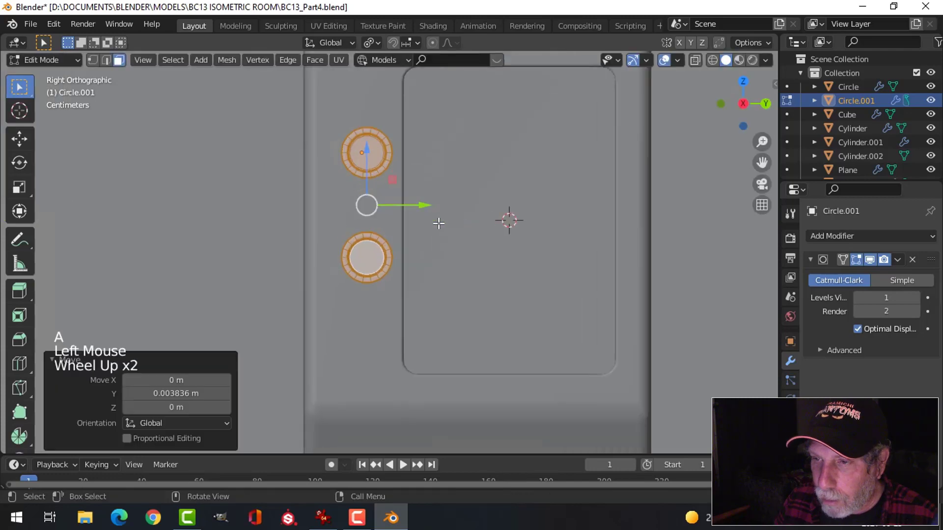
{"action": "middle_click_drag", "start_coordinate": [451, 233], "coordinate": [452, 238], "text": "shift"}
{"action": "left_click", "coordinate": [377, 176]}
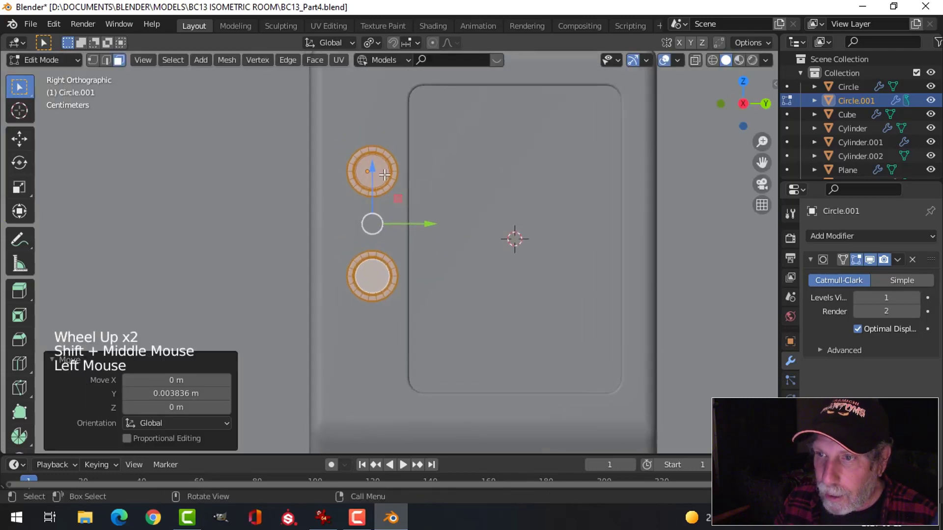
{"action": "key", "text": "ctrl+l"}
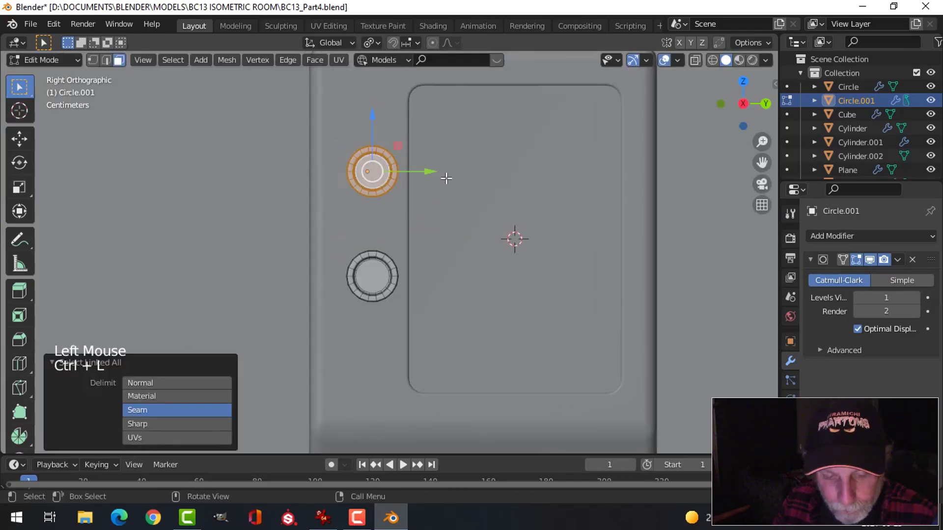
{"action": "key", "text": "shift+d"}
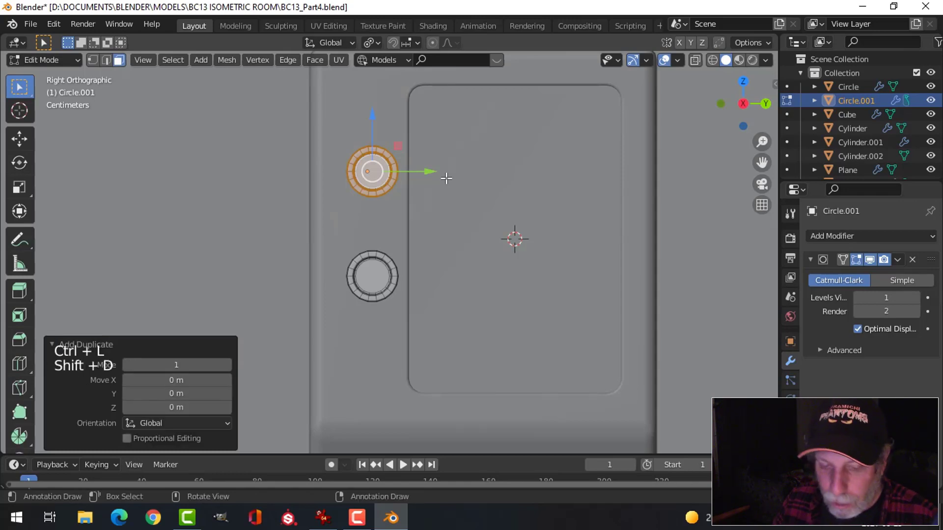
{"action": "key", "text": "g"}
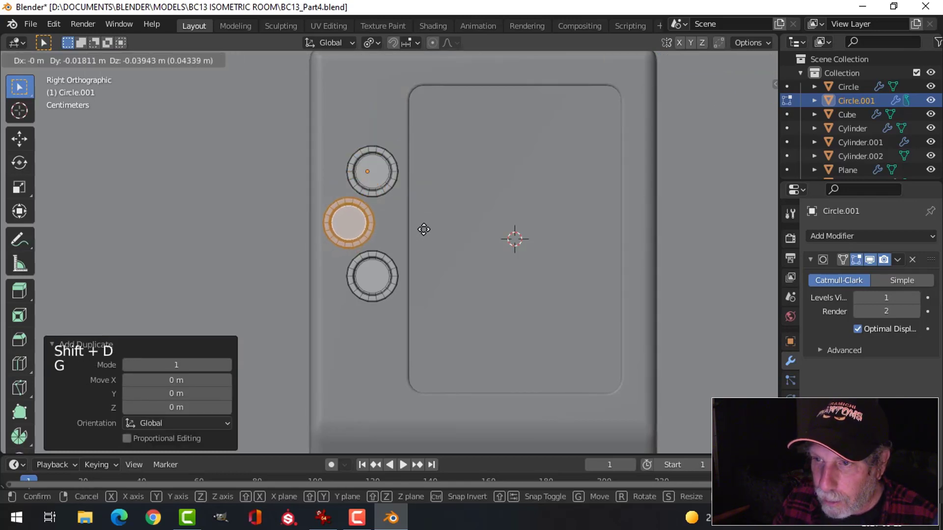
{"action": "left_click", "coordinate": [424, 232]}
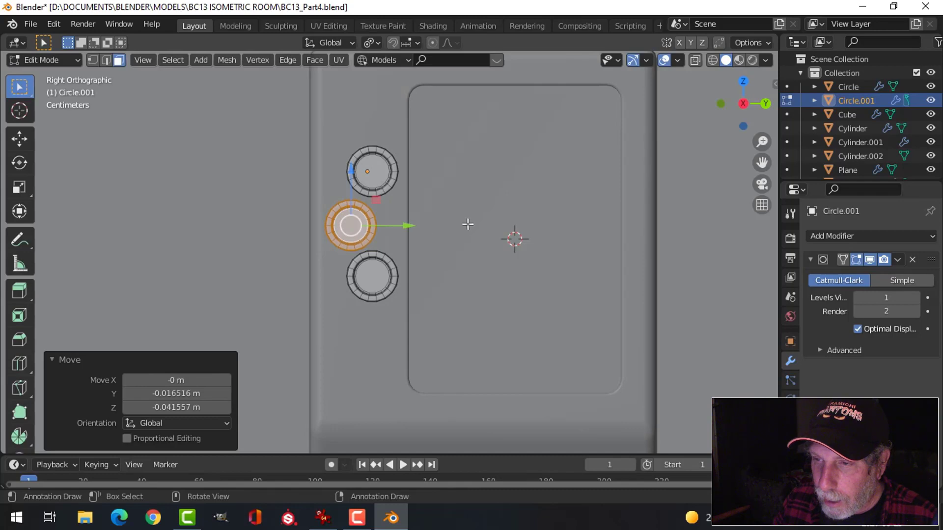
Scale the middle round control by 0.643 in Y and Z, keeping its X thickness.
{"action": "middle_click_drag", "start_coordinate": [467, 225], "coordinate": [573, 280]}
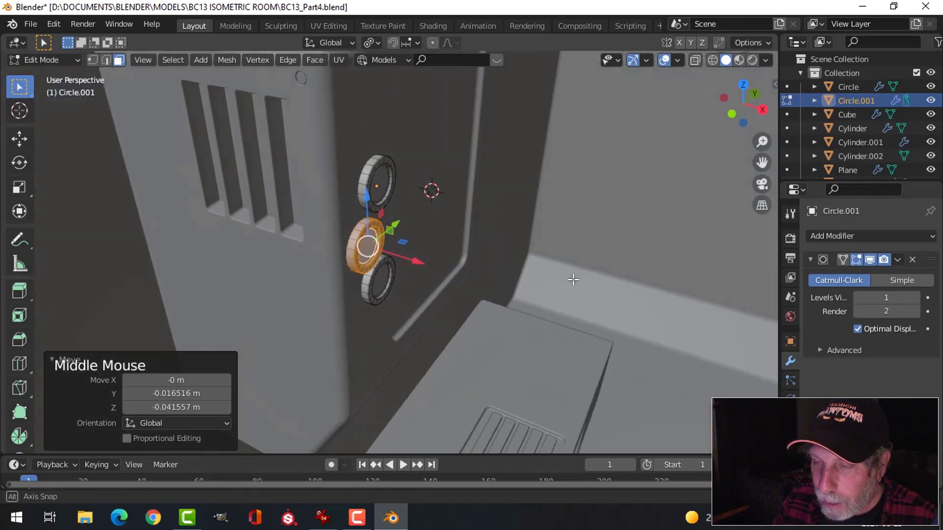
{"action": "scroll", "coordinate": [408, 259], "scroll_direction": "up", "scroll_amount": 3}
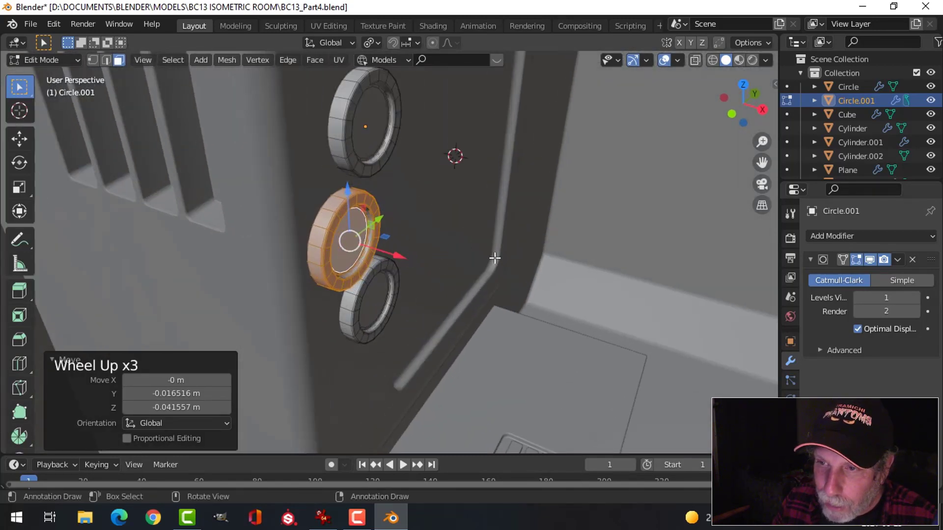
{"action": "key", "text": "s"}
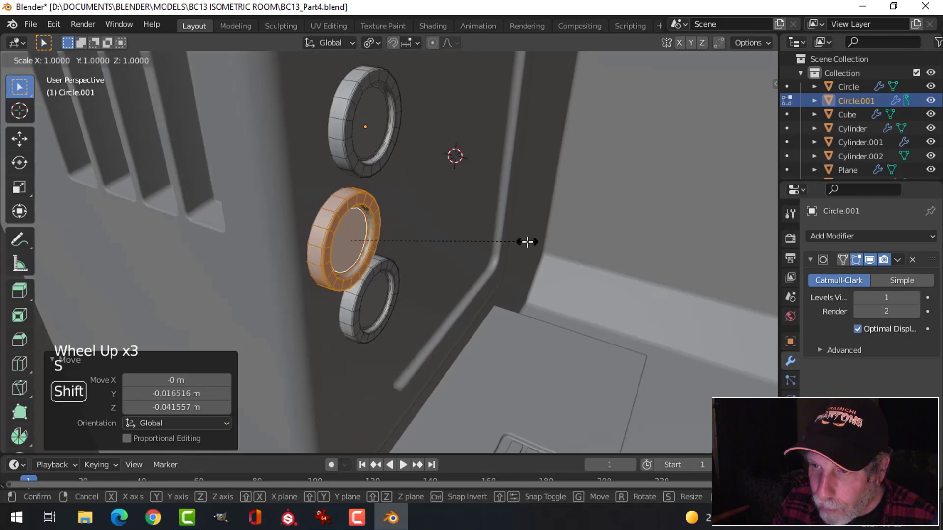
{"action": "key", "text": "shift+x"}
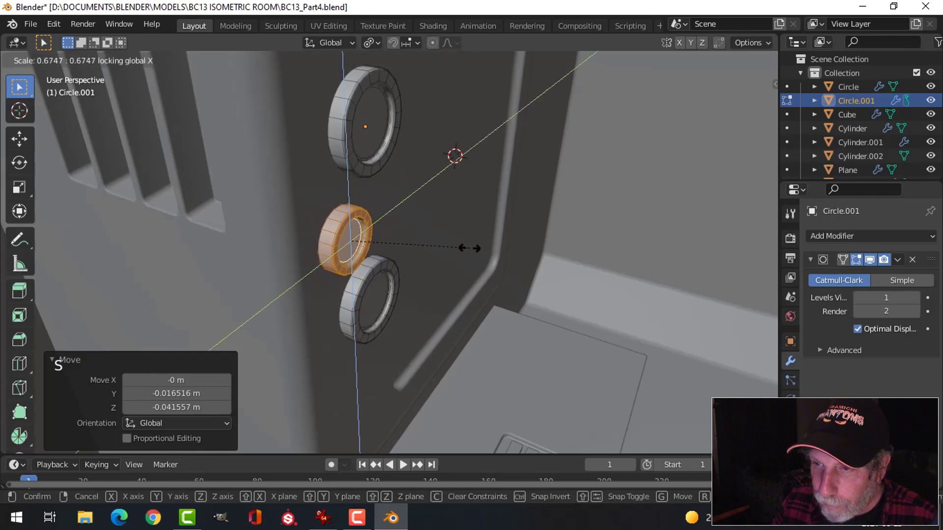
{"action": "left_click", "coordinate": [467, 249]}
{"action": "middle_click_drag", "start_coordinate": [408, 221], "coordinate": [462, 228]}
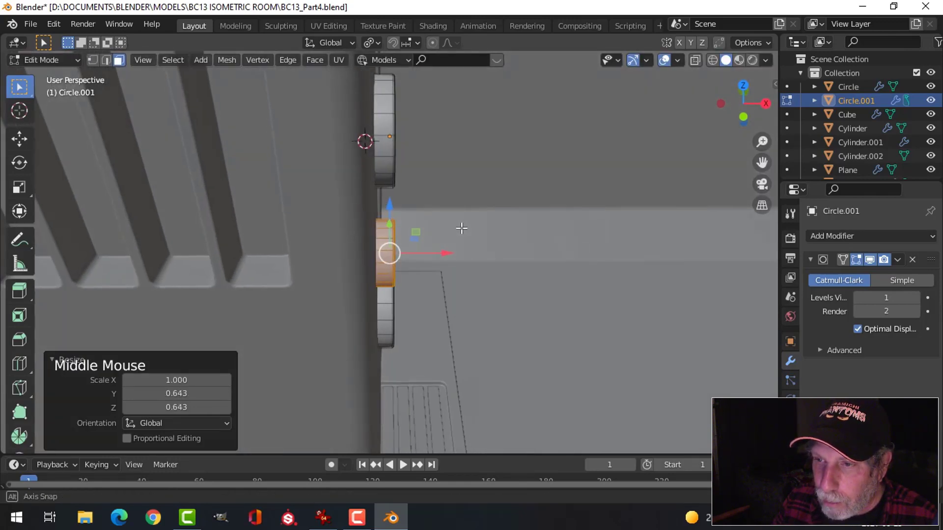
Nudge all three round controls slightly along X, deselect them, and return to Object Mode.
{"action": "key", "text": "a"}
{"action": "mouse_move", "coordinate": [447, 237]}
{"action": "left_mouse_down"}
{"action": "mouse_move", "coordinate": [471, 238]}
{"action": "mouse_move", "coordinate": [448, 236]}
{"action": "left_mouse_up"}
{"action": "middle_click_drag", "start_coordinate": [510, 234], "coordinate": [429, 213]}
{"action": "key", "text": "alt+a"}
{"action": "key", "text": "Tab"}
{"action": "scroll", "coordinate": [434, 244], "scroll_direction": "down", "scroll_amount": 3}
{"action": "key", "text": "alt+a"}
{"action": "scroll", "coordinate": [427, 251], "scroll_direction": "down", "scroll_amount": 5}
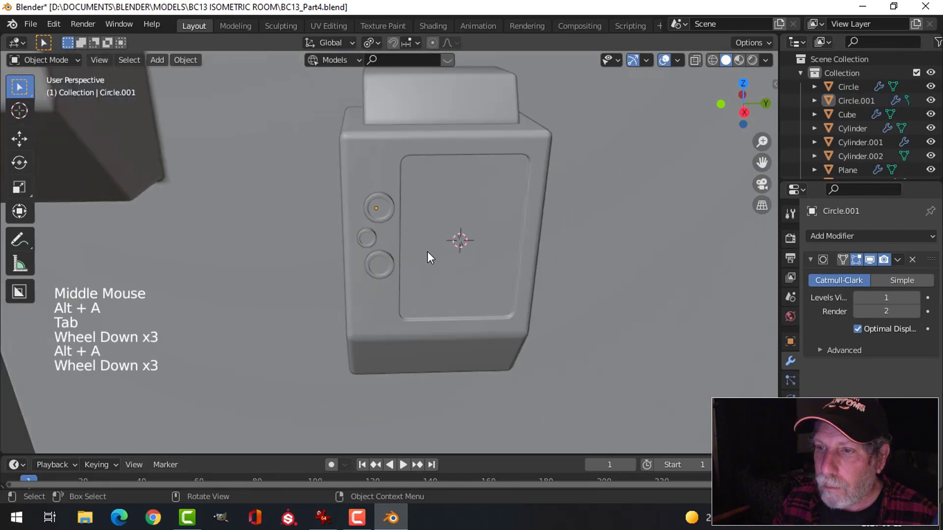
Examine the three round controls on the machine unit up close, from the side, and from the front.
{"action": "middle_click_drag", "start_coordinate": [414, 254], "coordinate": [456, 244]}
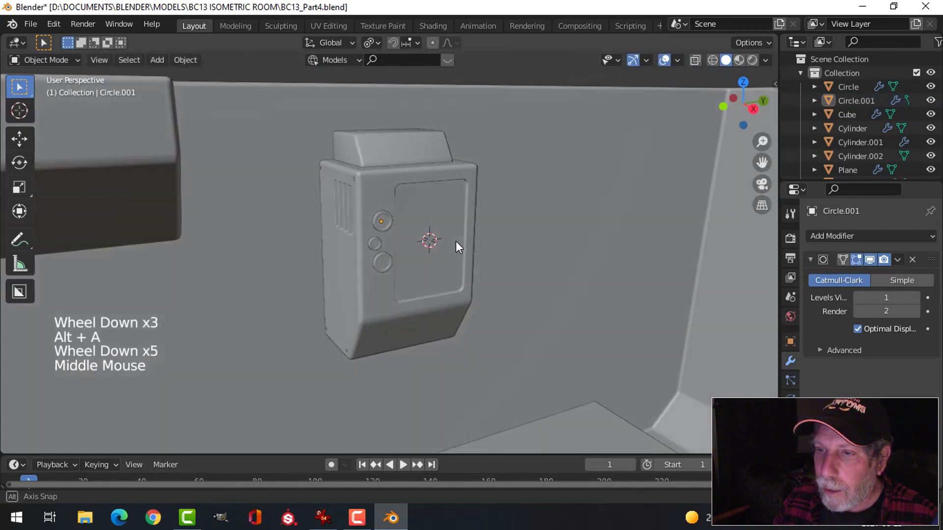
{"action": "scroll", "coordinate": [422, 252], "scroll_direction": "up", "scroll_amount": 3}
{"action": "scroll", "coordinate": [421, 248], "scroll_direction": "up", "scroll_amount": 5}
{"action": "scroll", "coordinate": [419, 246], "scroll_direction": "down", "scroll_amount": 1}
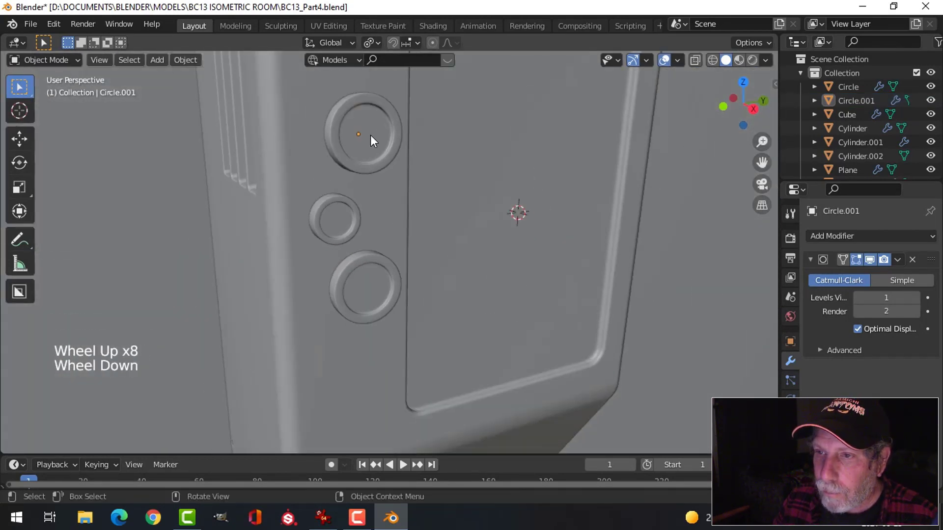
{"action": "scroll", "coordinate": [372, 203], "scroll_direction": "down", "scroll_amount": 1}
{"action": "middle_click_drag", "start_coordinate": [399, 185], "coordinate": [408, 299], "text": "shift"}
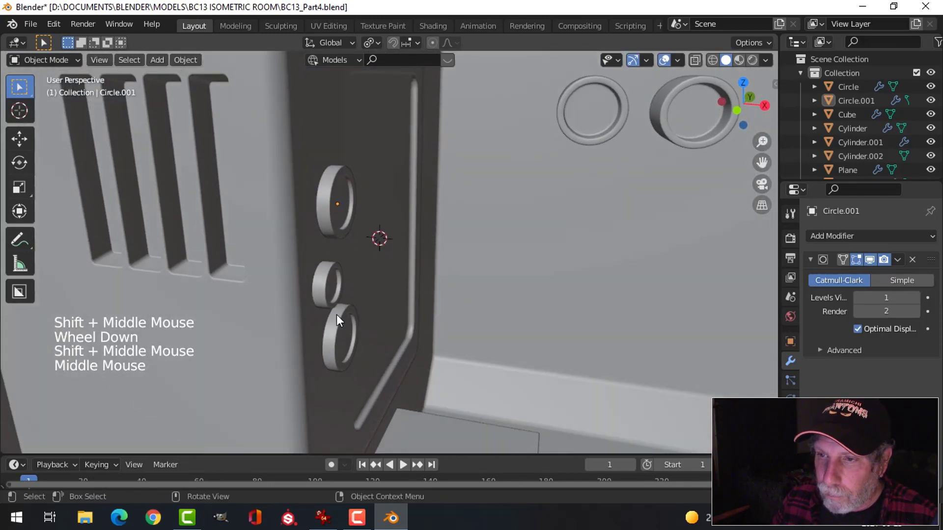
{"action": "middle_click_drag", "start_coordinate": [337, 315], "coordinate": [380, 284]}
{"action": "scroll", "coordinate": [377, 287], "scroll_direction": "down", "scroll_amount": 3}
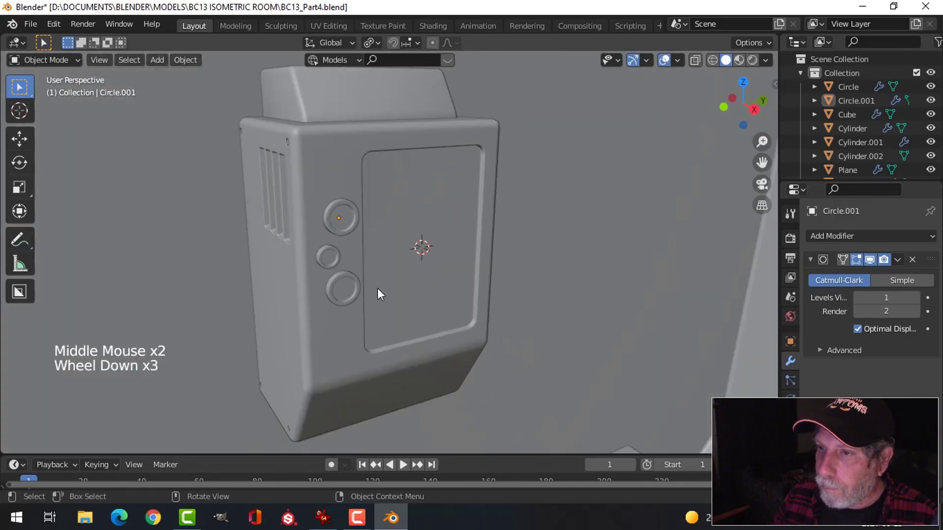
Enable cavity and shadow in the solid viewport shading.
{"action": "left_click", "coordinate": [766, 61]}
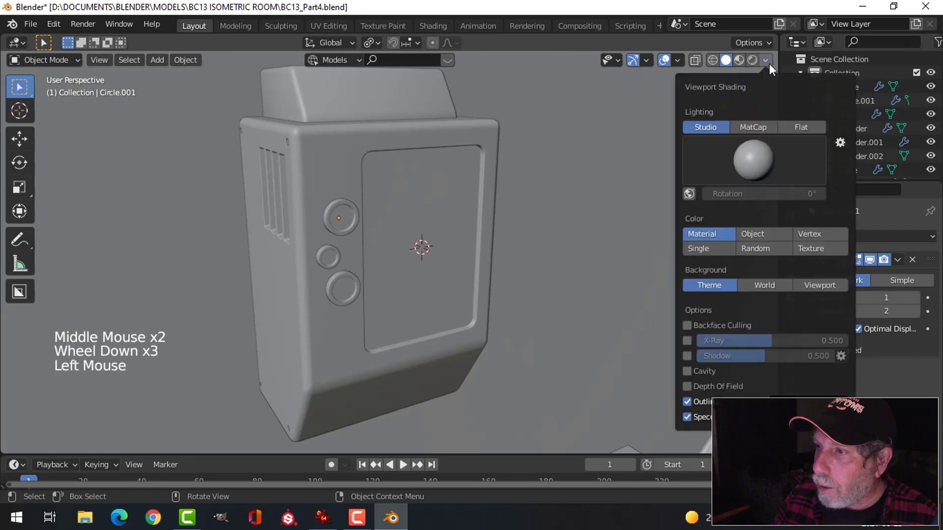
{"action": "left_click", "coordinate": [687, 371]}
{"action": "left_click", "coordinate": [688, 355]}
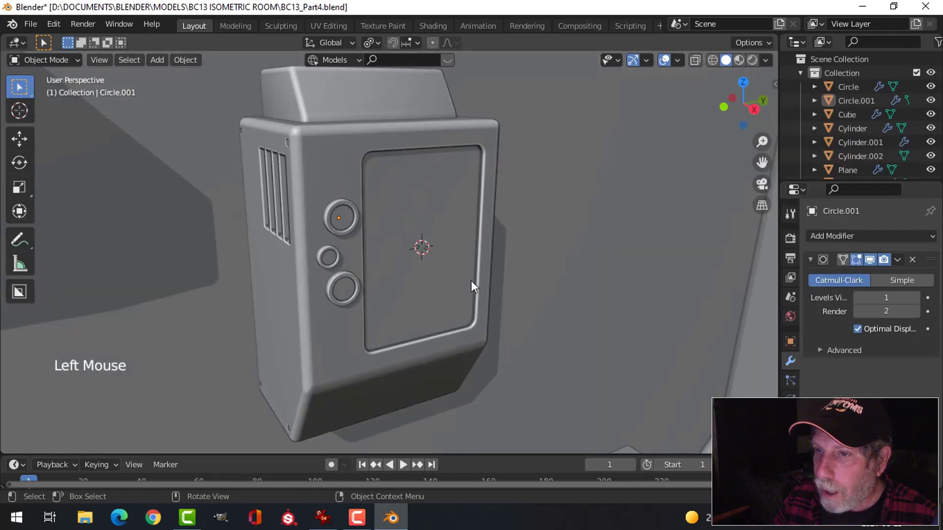
{"action": "scroll", "coordinate": [470, 281], "scroll_direction": "down", "scroll_amount": 3}
{"action": "scroll", "coordinate": [458, 274], "scroll_direction": "down", "scroll_amount": 1}
{"action": "middle_click_drag", "start_coordinate": [459, 274], "coordinate": [473, 275]}
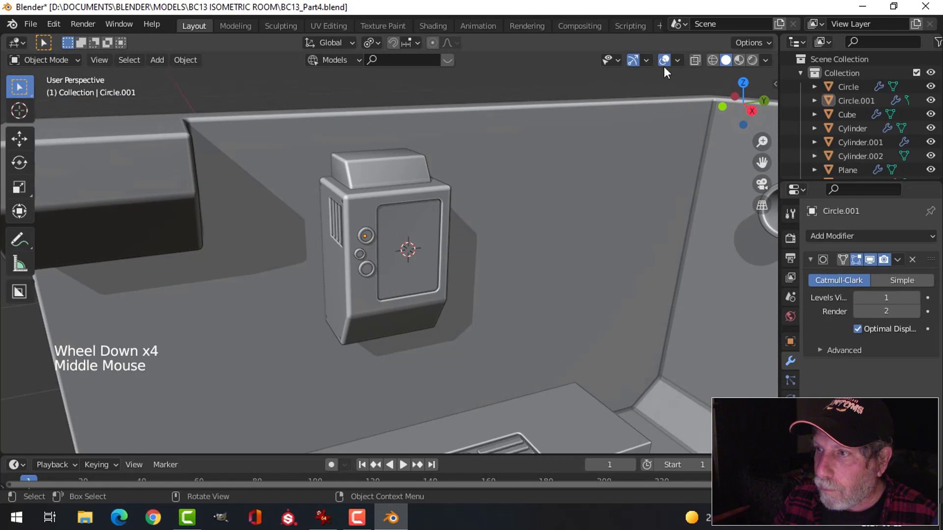
Turn on the face orientation overlay and select the round controls object.
{"action": "left_click", "coordinate": [678, 60]}
{"action": "left_click", "coordinate": [624, 309]}
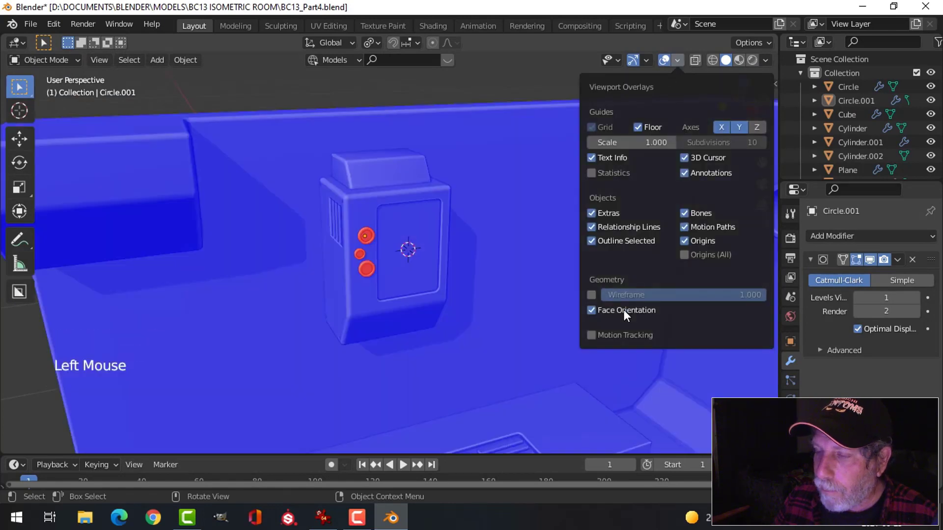
{"action": "left_click", "coordinate": [367, 237]}
{"action": "scroll", "coordinate": [373, 266], "scroll_direction": "up", "scroll_amount": 4}
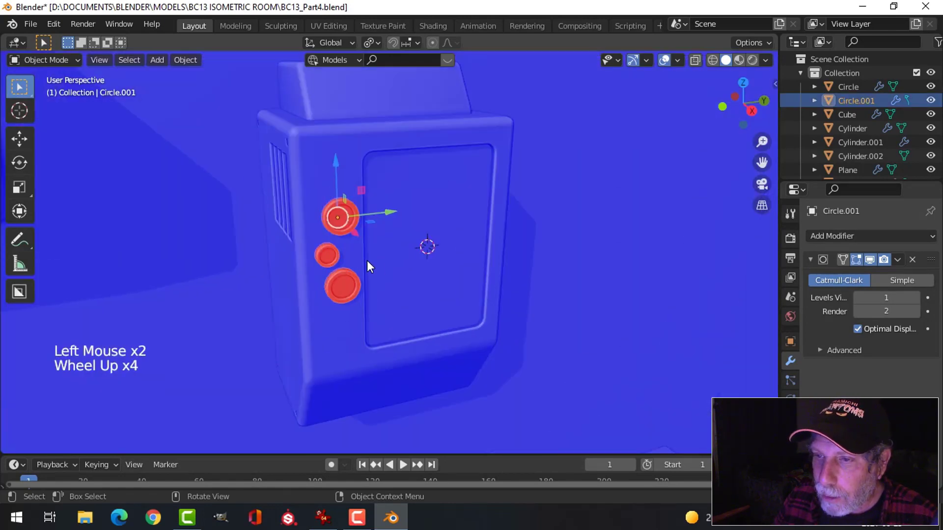
{"action": "left_click", "coordinate": [346, 277], "text": "shift"}
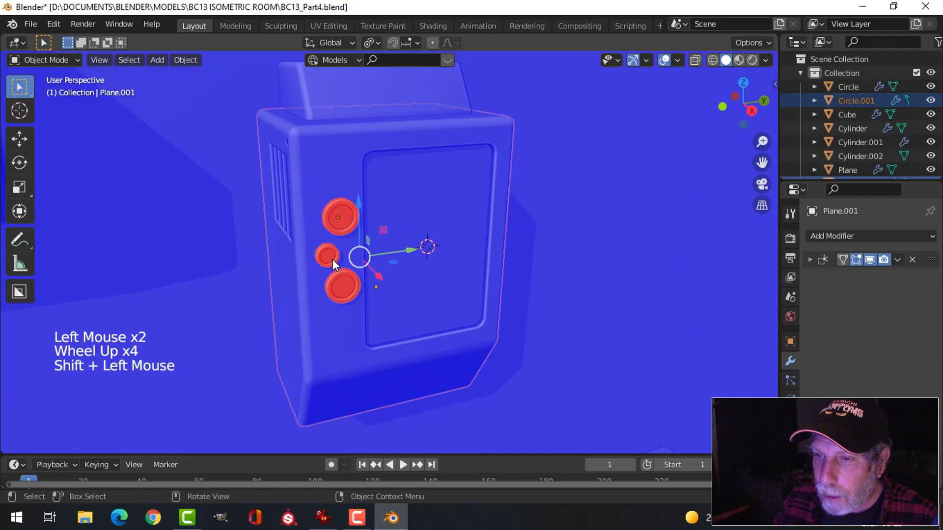
{"action": "left_click", "coordinate": [332, 259]}
Flip the normals of all three round controls in Edit Mode and return to Object Mode with nothing selected.
{"action": "key", "text": "Tab"}
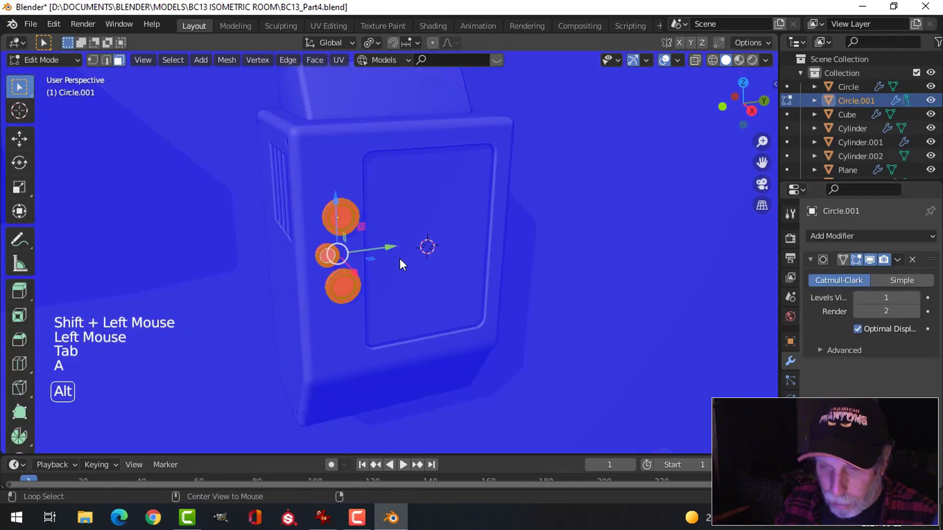
{"action": "key", "text": "alt+n"}
{"action": "left_click", "coordinate": [400, 259]}
{"action": "key", "text": "alt+a"}
{"action": "key", "text": "Tab"}
{"action": "key", "text": "alt+a"}
{"action": "scroll", "coordinate": [461, 256], "scroll_direction": "down", "scroll_amount": 3}
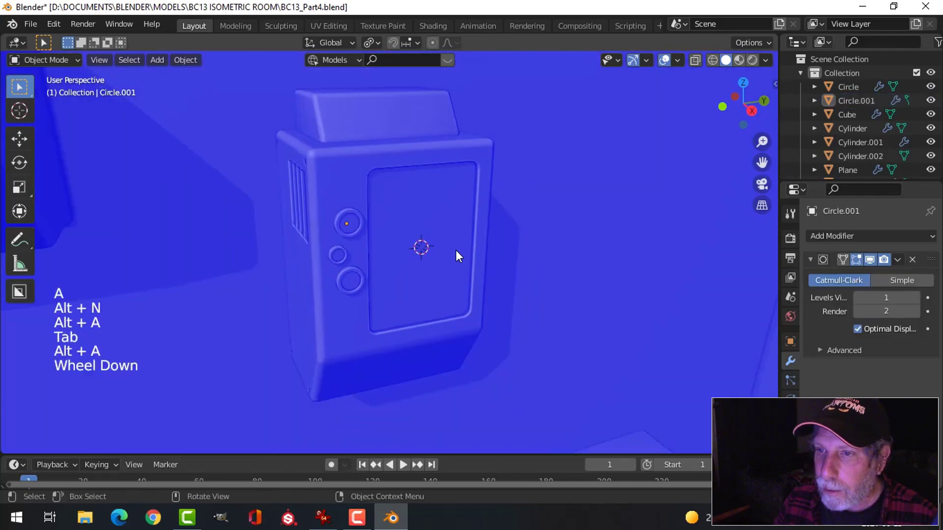
Turn off the face orientation overlay and hide the viewport gizmos and overlays to view the clean model.
{"action": "middle_click_drag", "start_coordinate": [456, 249], "coordinate": [465, 253]}
{"action": "left_click", "coordinate": [677, 61]}
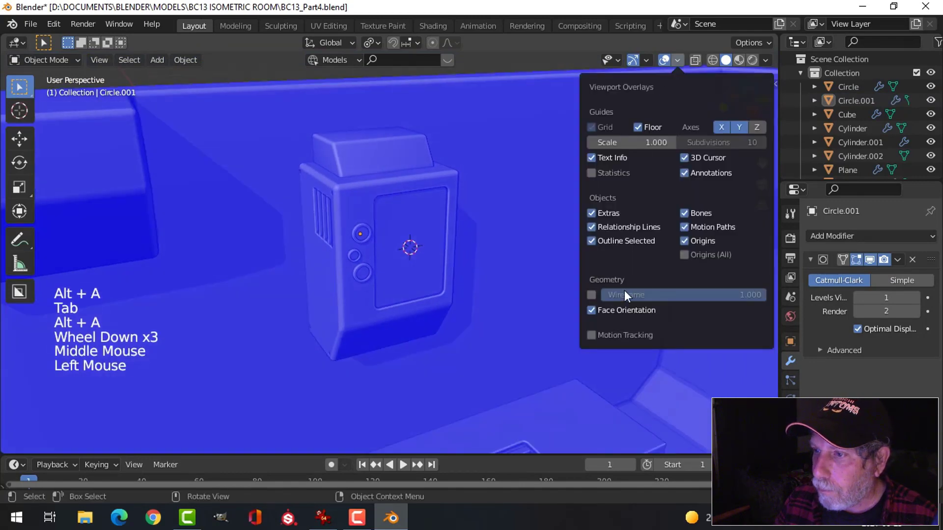
{"action": "left_click", "coordinate": [621, 311]}
{"action": "scroll", "coordinate": [440, 257], "scroll_direction": "down", "scroll_amount": 2}
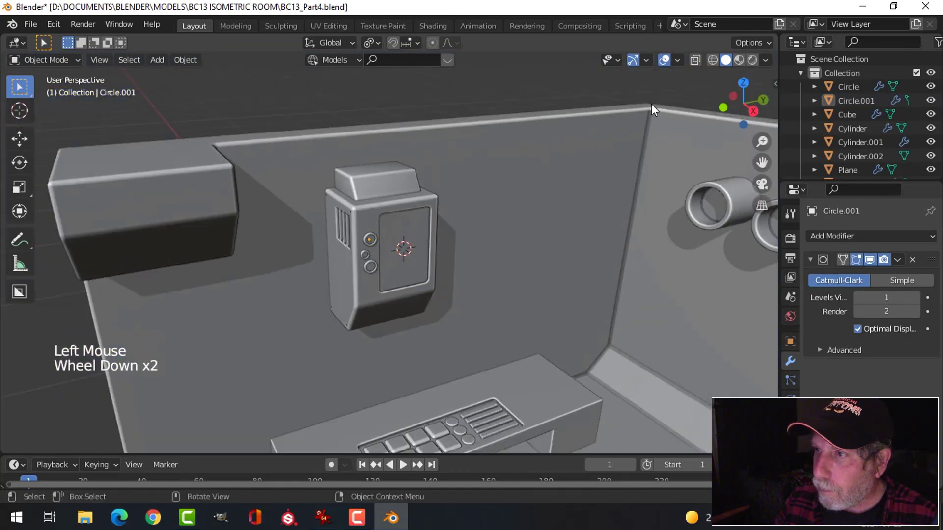
{"action": "left_click", "coordinate": [633, 61]}
{"action": "left_click", "coordinate": [665, 61]}
{"action": "scroll", "coordinate": [532, 201], "scroll_direction": "up", "scroll_amount": 2}
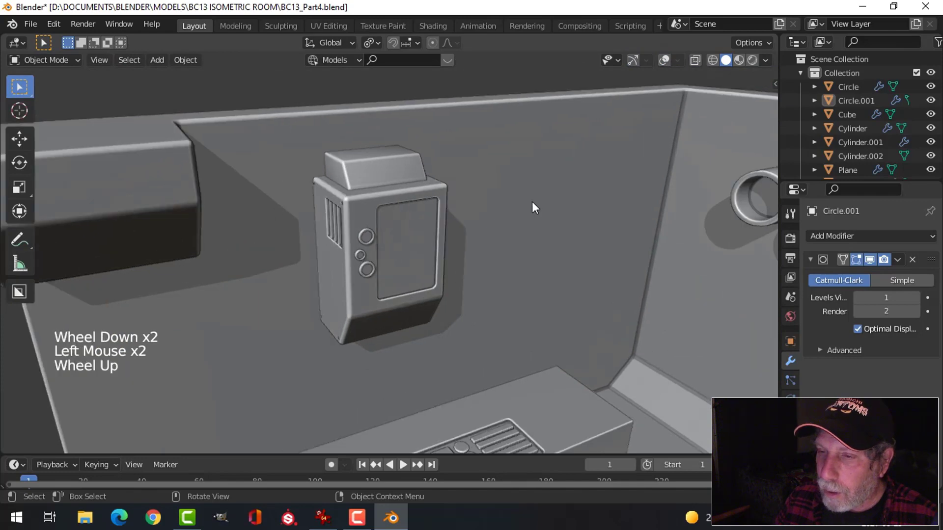
{"action": "middle_click_drag", "start_coordinate": [552, 216], "coordinate": [442, 241]}
{"action": "scroll", "coordinate": [420, 256], "scroll_direction": "up", "scroll_amount": 4}
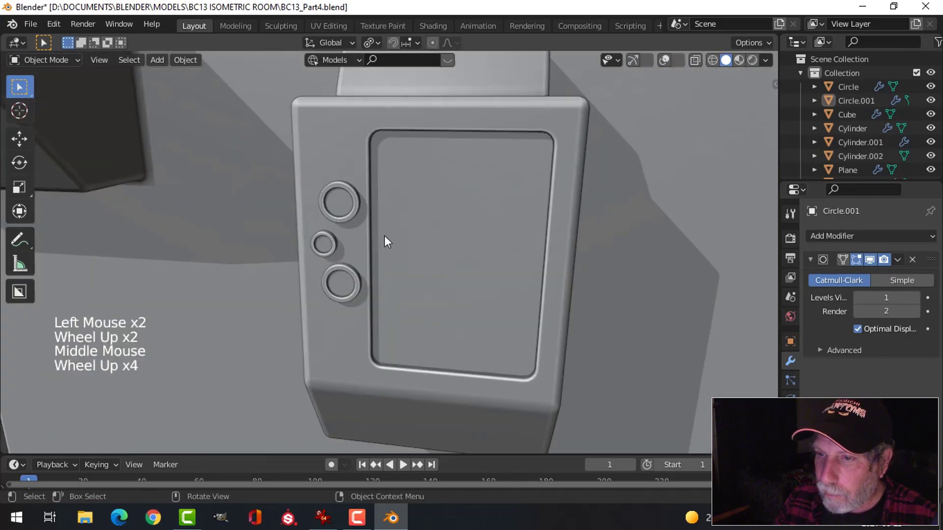
{"action": "middle_click_drag", "start_coordinate": [385, 240], "coordinate": [432, 201]}
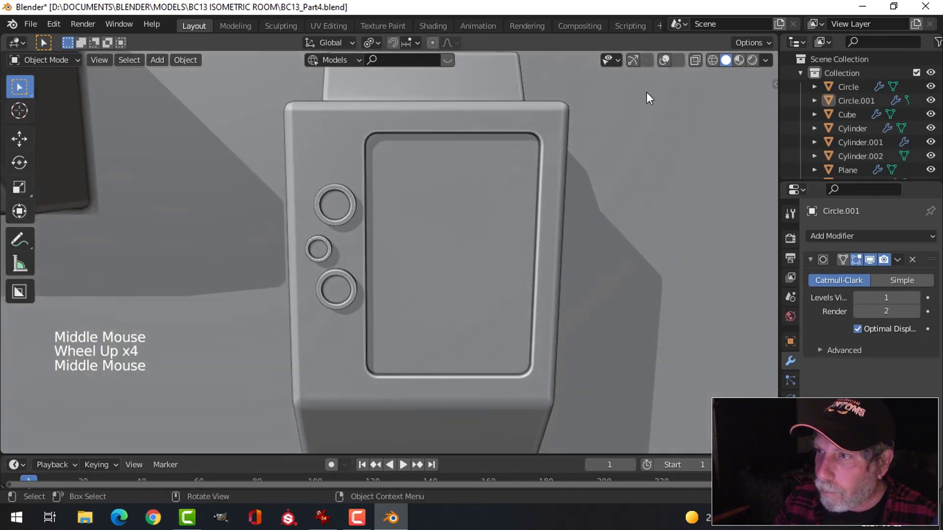
Restore the gizmos and overlays, shift the round controls about -0.0026 m in Y, and hide both displays again.
{"action": "left_click", "coordinate": [633, 61]}
{"action": "left_click", "coordinate": [664, 60]}
{"action": "left_click", "coordinate": [367, 276]}
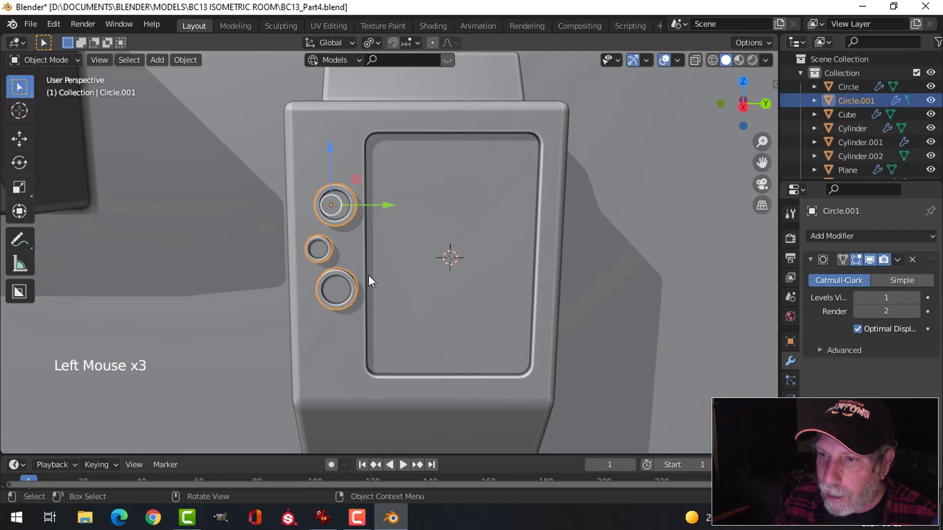
{"action": "left_click_drag", "start_coordinate": [388, 203], "coordinate": [382, 204]}
{"action": "left_click", "coordinate": [633, 60]}
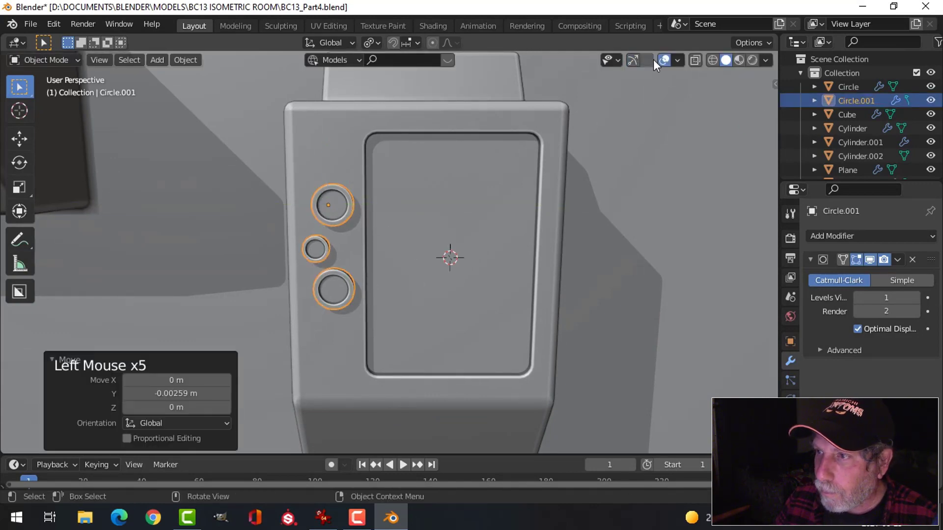
{"action": "left_click", "coordinate": [664, 59]}
{"action": "scroll", "coordinate": [554, 241], "scroll_direction": "down", "scroll_amount": 3}
{"action": "key", "text": "alt+a"}
Compare the room and the wall-mounted machine unit with the reference image in IrfanView and return to Blender.
{"action": "scroll", "coordinate": [506, 299], "scroll_direction": "down", "scroll_amount": 4}
{"action": "mouse_move", "coordinate": [471, 283]}
{"action": "middle_mouse_down"}
{"action": "mouse_move", "coordinate": [506, 258]}
{"action": "mouse_move", "coordinate": [536, 287]}
{"action": "mouse_move", "coordinate": [517, 318]}
{"action": "mouse_move", "coordinate": [487, 272]}
{"action": "mouse_move", "coordinate": [476, 275]}
{"action": "middle_mouse_up"}
{"action": "scroll", "coordinate": [516, 318], "scroll_direction": "down", "scroll_amount": 3}
{"action": "scroll", "coordinate": [477, 285], "scroll_direction": "up", "scroll_amount": 2}
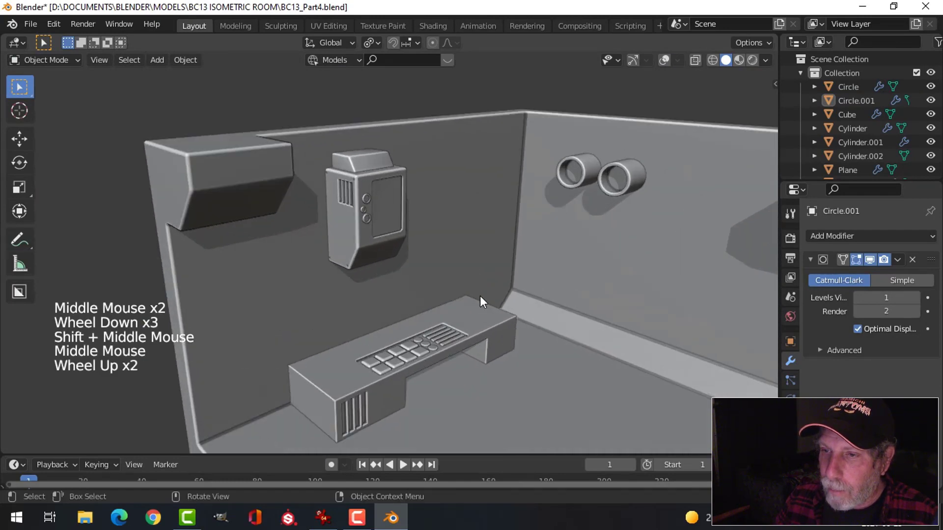
{"action": "left_click", "coordinate": [323, 517]}
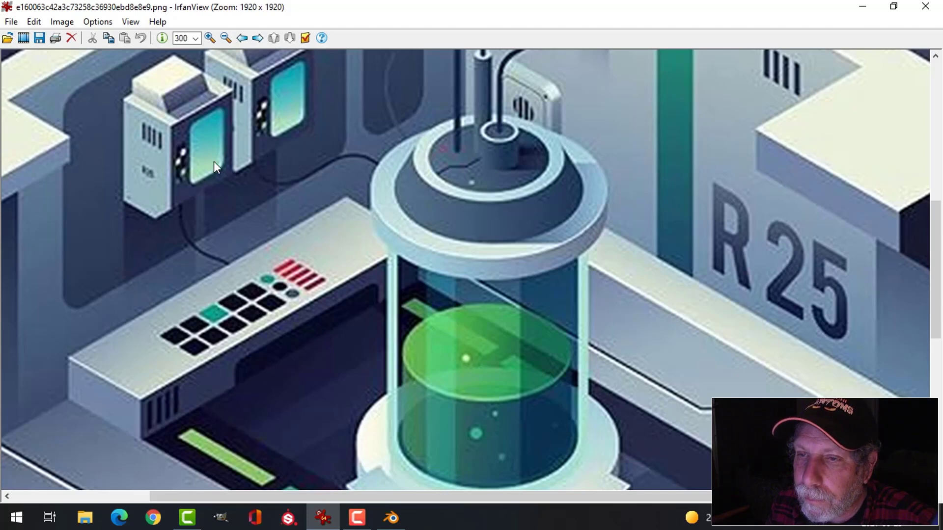
{"action": "left_click", "coordinate": [391, 517]}
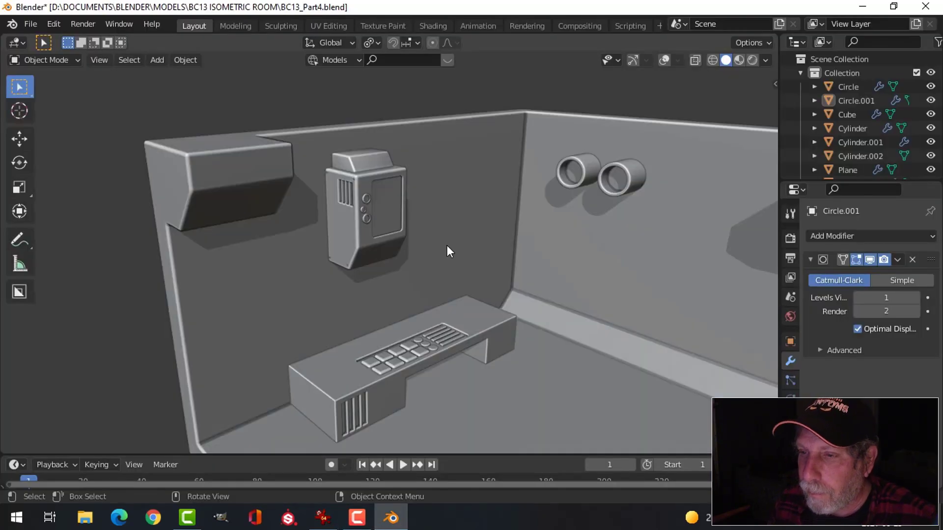
{"action": "middle_click_drag", "start_coordinate": [447, 248], "coordinate": [466, 258]}
Show the viewport gizmos again and save the Blender file.
{"action": "left_click", "coordinate": [633, 60]}
{"action": "scroll", "coordinate": [532, 170], "scroll_direction": "up", "scroll_amount": 4}
{"action": "key", "text": "ctrl+s"}
Select the recessed faces of the four vent slots on the unit's side, grow the selection, and shift them outward in Y to make the slots shallower.
{"action": "scroll", "coordinate": [364, 244], "scroll_direction": "up", "scroll_amount": 2}
{"action": "middle_click_drag", "start_coordinate": [365, 245], "coordinate": [346, 218], "text": "shift"}
{"action": "scroll", "coordinate": [390, 269], "scroll_direction": "up", "scroll_amount": 3}
{"action": "scroll", "coordinate": [390, 270], "scroll_direction": "down", "scroll_amount": 2}
{"action": "scroll", "coordinate": [358, 248], "scroll_direction": "up", "scroll_amount": 2}
{"action": "left_click", "coordinate": [343, 251]}
{"action": "key", "text": "Tab"}
{"action": "middle_click_drag", "start_coordinate": [344, 252], "coordinate": [364, 223]}
{"action": "key", "text": "3"}
{"action": "scroll", "coordinate": [347, 196], "scroll_direction": "up", "scroll_amount": 1}
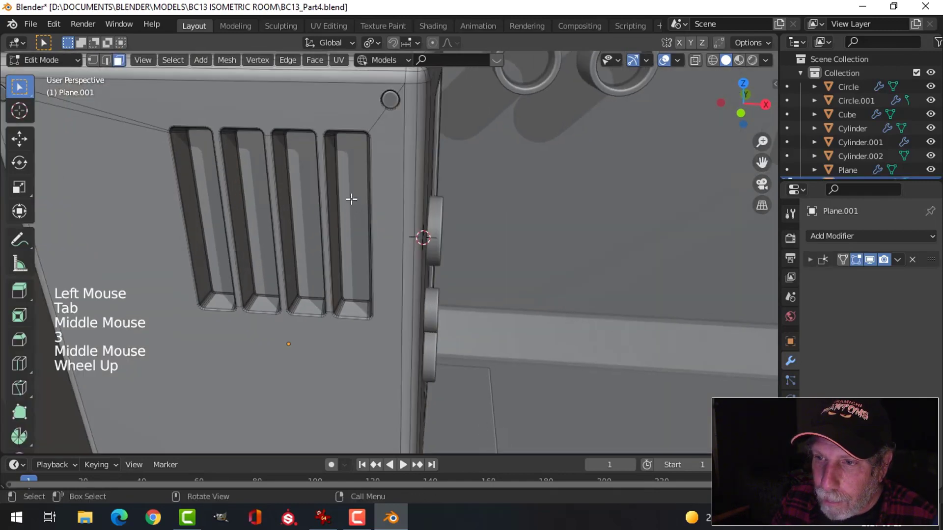
{"action": "left_click", "coordinate": [349, 198]}
{"action": "left_click", "coordinate": [301, 199], "text": "shift"}
{"action": "left_click", "coordinate": [255, 200], "text": "shift"}
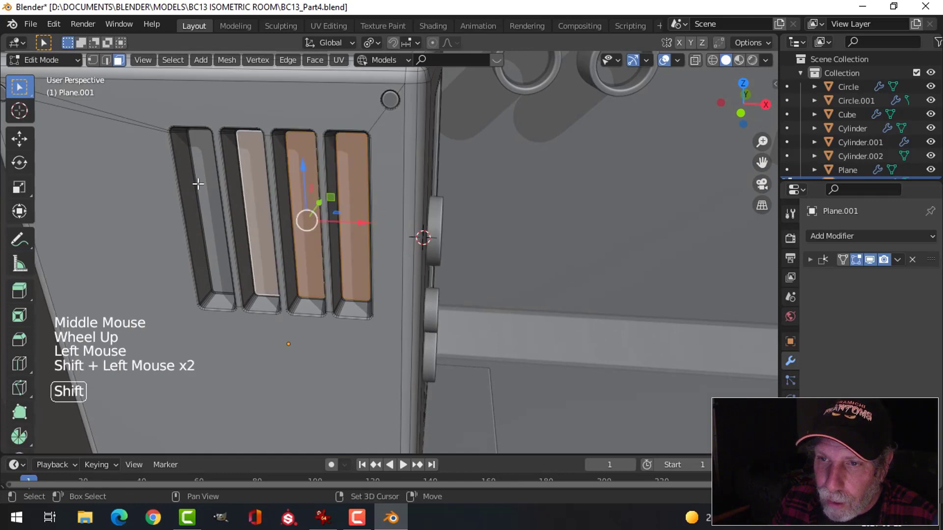
{"action": "left_click", "coordinate": [204, 178], "text": "shift"}
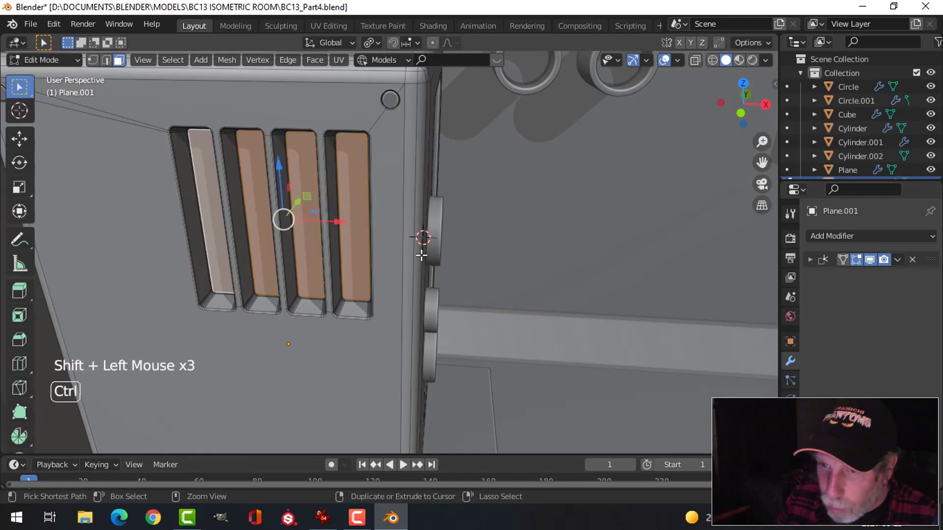
{"action": "key", "text": "ctrl+KP_Add"}
{"action": "scroll", "coordinate": [396, 239], "scroll_direction": "up", "scroll_amount": 4}
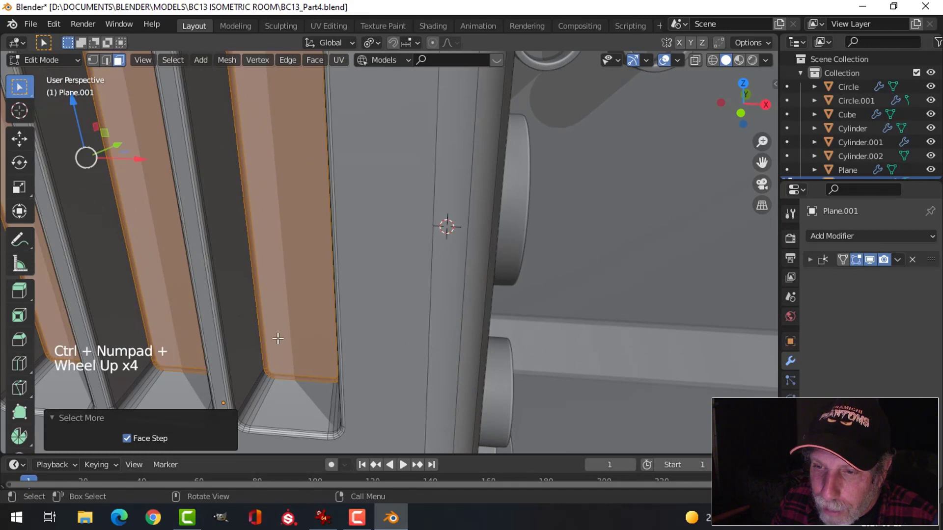
{"action": "scroll", "coordinate": [346, 369], "scroll_direction": "down", "scroll_amount": 4}
{"action": "middle_click_drag", "start_coordinate": [383, 311], "coordinate": [329, 317]}
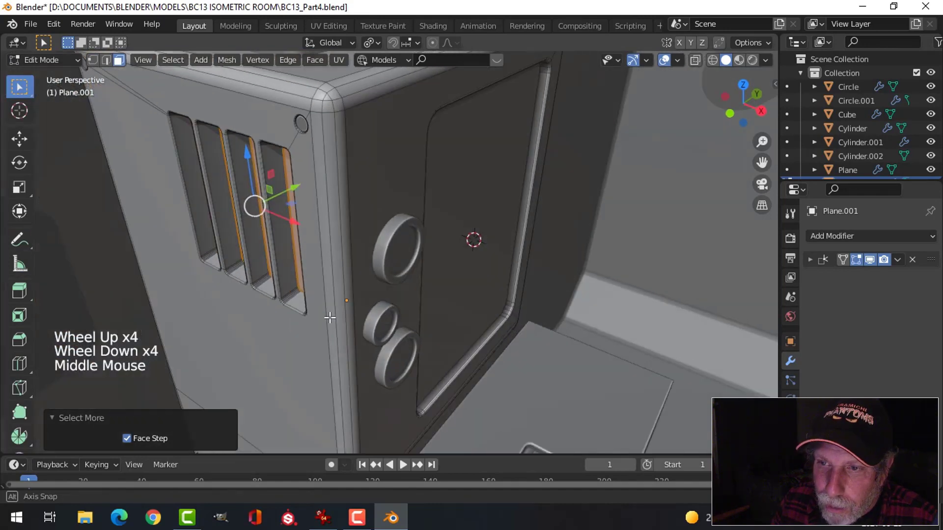
{"action": "left_click_drag", "start_coordinate": [297, 190], "coordinate": [282, 192]}
{"action": "key", "text": "alt+a"}
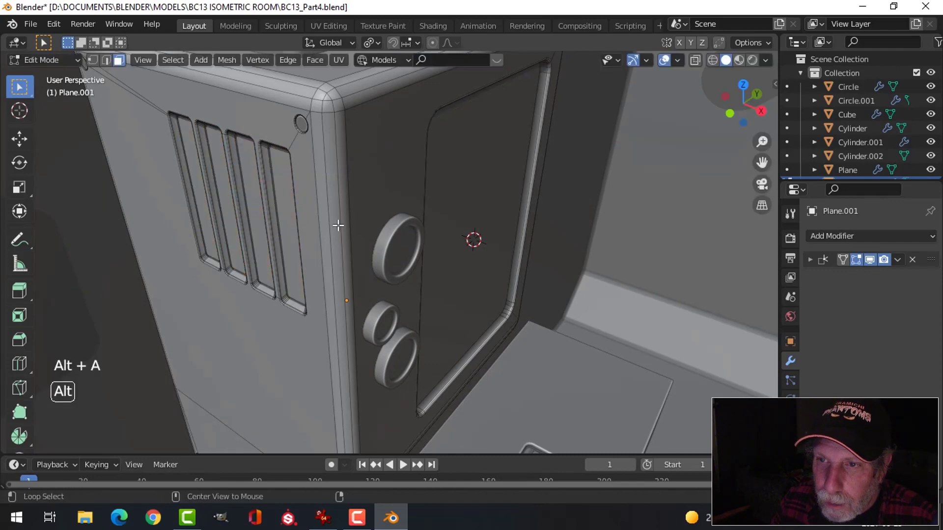
{"action": "key", "text": "Tab"}
{"action": "key", "text": "alt+a"}
Save the Blender file with the whole wall unit in view.
{"action": "scroll", "coordinate": [337, 223], "scroll_direction": "down", "scroll_amount": 4}
{"action": "middle_click_drag", "start_coordinate": [337, 223], "coordinate": [378, 206]}
{"action": "key", "text": "ctrl+s"}
{"action": "scroll", "coordinate": [394, 249], "scroll_direction": "down", "scroll_amount": 1}
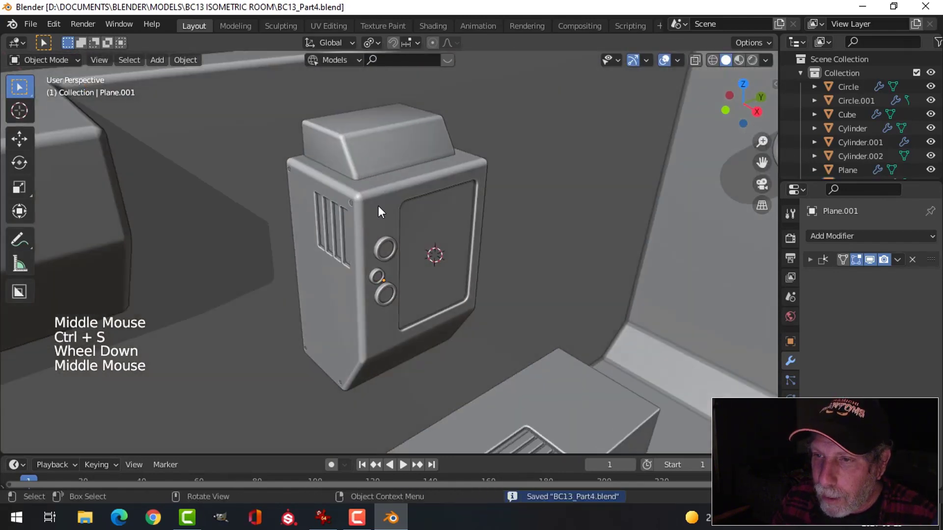
Select the unit's top cap, round controls, body and corner screws, and move them into a new collection named Monitor.
{"action": "left_click", "coordinate": [380, 163]}
{"action": "scroll", "coordinate": [383, 196], "scroll_direction": "up", "scroll_amount": 3}
{"action": "left_click", "coordinate": [391, 224], "text": "shift"}
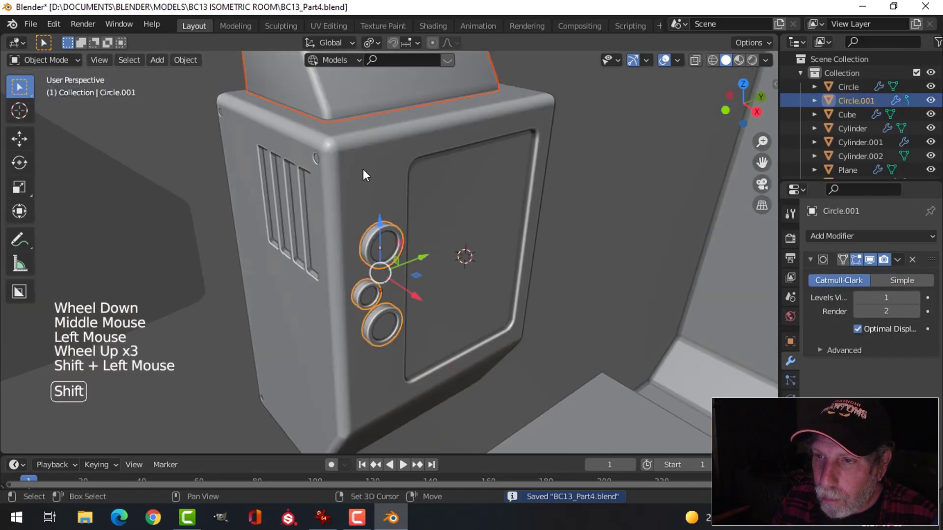
{"action": "left_click", "coordinate": [324, 190], "text": "shift"}
{"action": "middle_click_drag", "start_coordinate": [312, 160], "coordinate": [358, 206]}
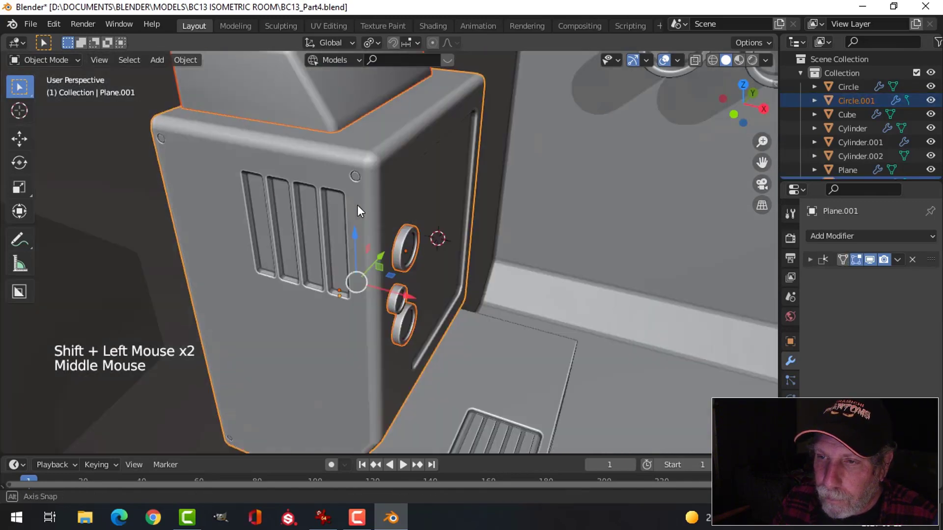
{"action": "scroll", "coordinate": [356, 182], "scroll_direction": "up", "scroll_amount": 2}
{"action": "left_click", "coordinate": [337, 129], "text": "shift"}
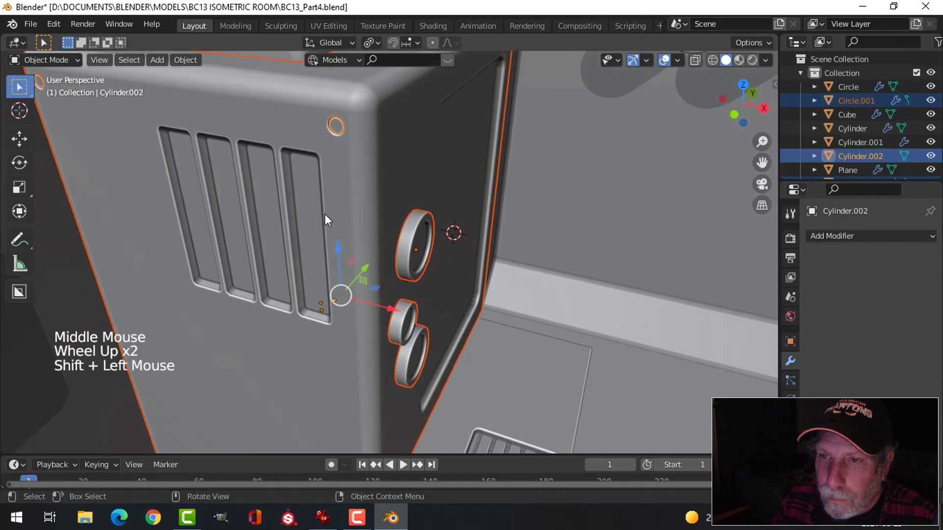
{"action": "scroll", "coordinate": [326, 216], "scroll_direction": "down", "scroll_amount": 1}
{"action": "middle_click_drag", "start_coordinate": [509, 218], "coordinate": [434, 249]}
{"action": "scroll", "coordinate": [273, 211], "scroll_direction": "down", "scroll_amount": 3}
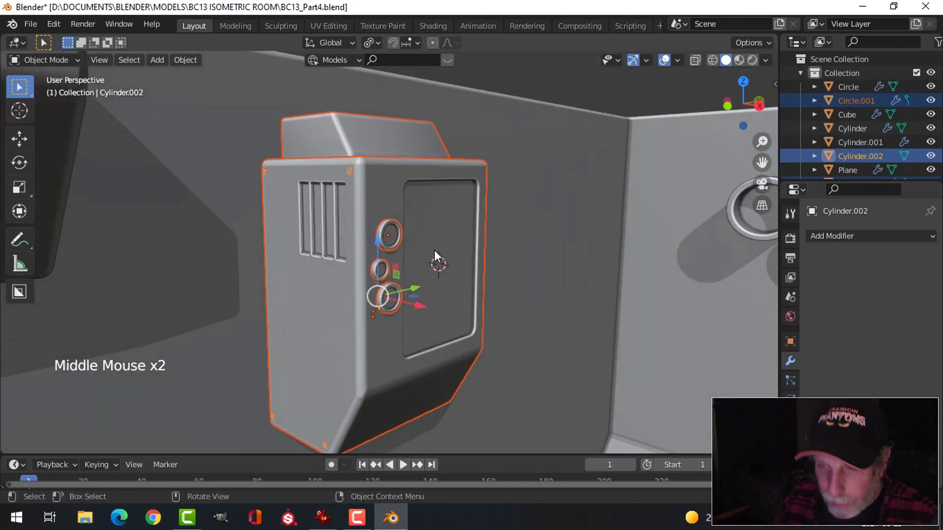
{"action": "key", "text": "m"}
{"action": "left_click", "coordinate": [434, 250]}
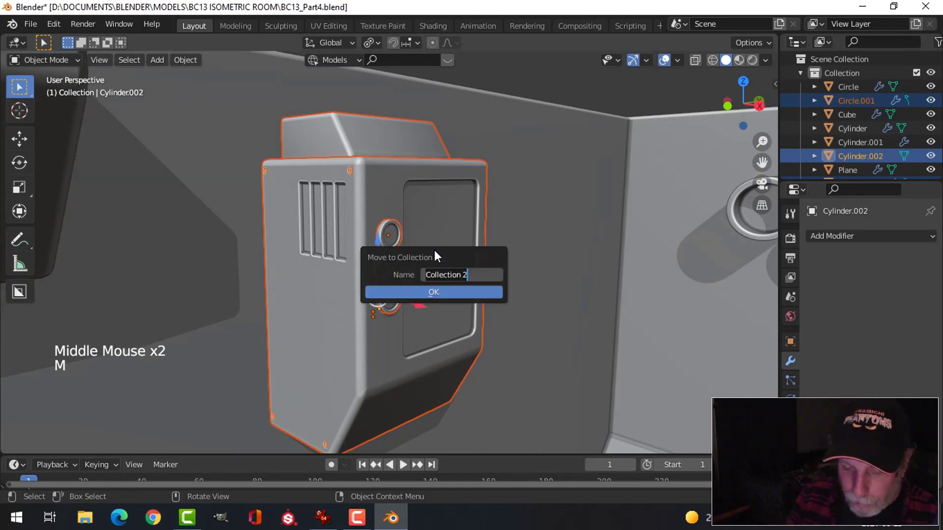
{"action": "type", "text": "Monitor"}
{"action": "key", "text": "Return"}
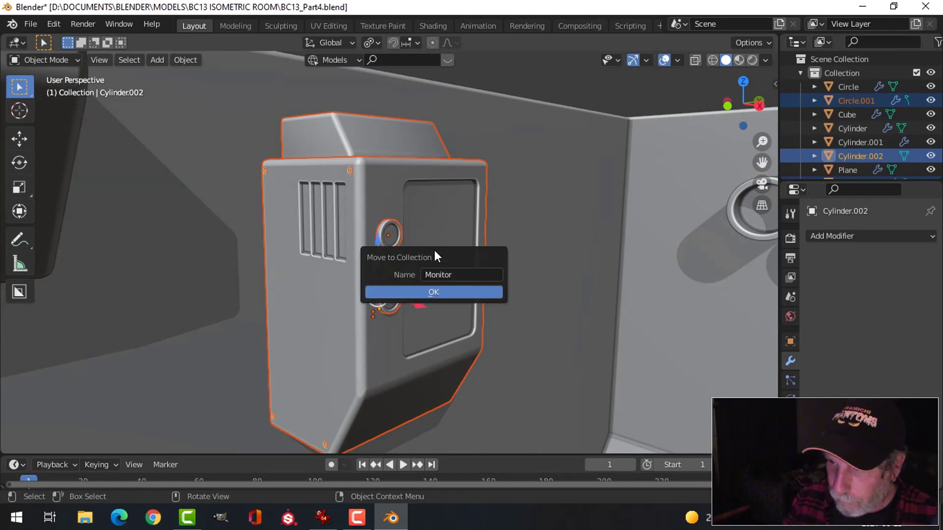
{"action": "left_click", "coordinate": [467, 293]}
{"action": "middle_click_drag", "start_coordinate": [543, 208], "coordinate": [467, 280]}
{"action": "key", "text": "alt+a"}
Grow a selection from the four recessed vent faces on the body's opposite side and shift it outward in Y for shallower slots.
{"action": "middle_click_drag", "start_coordinate": [466, 280], "coordinate": [309, 220]}
{"action": "left_click", "coordinate": [392, 250]}
{"action": "key", "text": "Tab"}
{"action": "scroll", "coordinate": [309, 220], "scroll_direction": "up", "scroll_amount": 2}
{"action": "middle_click_drag", "start_coordinate": [310, 220], "coordinate": [359, 230], "text": "shift"}
{"action": "scroll", "coordinate": [359, 231], "scroll_direction": "up", "scroll_amount": 1}
{"action": "left_click", "coordinate": [358, 228]}
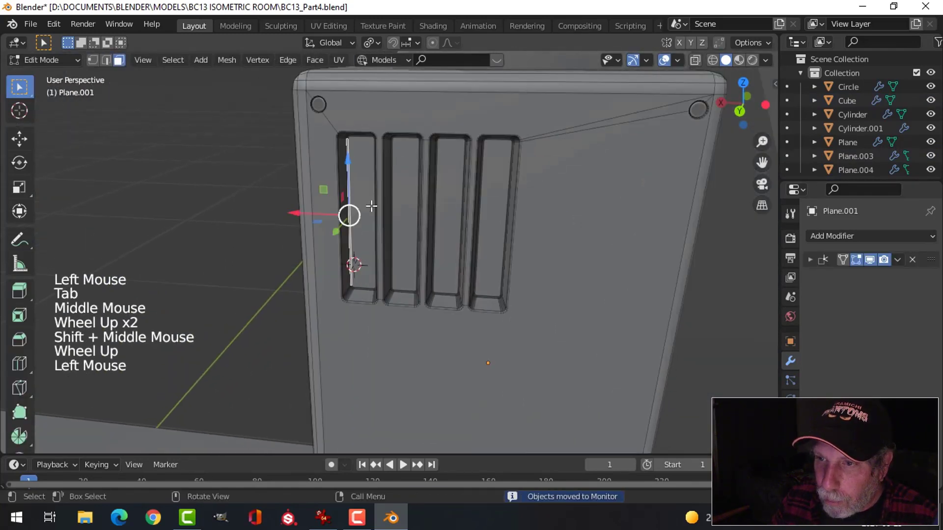
{"action": "key", "text": "3"}
{"action": "left_click", "coordinate": [366, 206]}
{"action": "left_click", "coordinate": [404, 177], "text": "shift"}
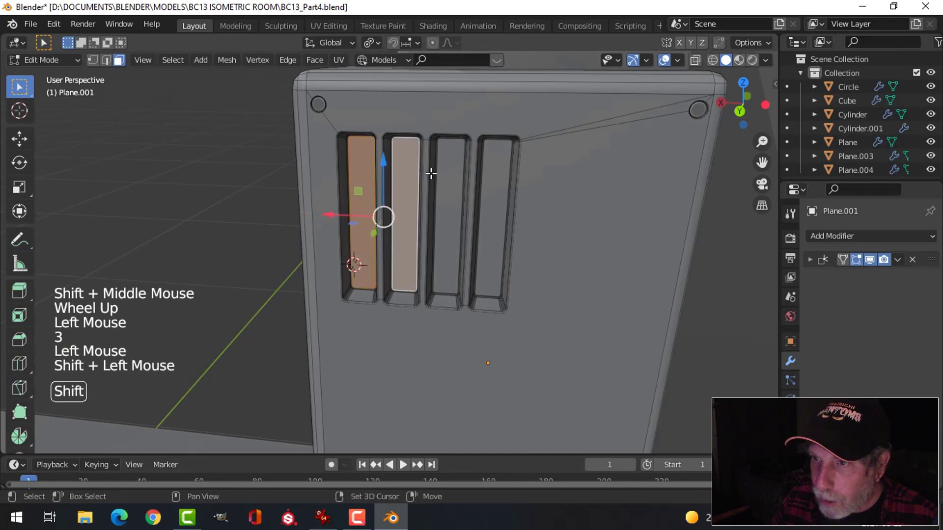
{"action": "left_click", "coordinate": [446, 167], "text": "shift"}
{"action": "left_click", "coordinate": [495, 173], "text": "shift"}
{"action": "middle_click_drag", "start_coordinate": [494, 173], "coordinate": [383, 278]}
{"action": "scroll", "coordinate": [532, 253], "scroll_direction": "up", "scroll_amount": 1}
{"action": "key", "text": "ctrl+KP_Add"}
{"action": "scroll", "coordinate": [505, 261], "scroll_direction": "up", "scroll_amount": 2}
{"action": "left_click_drag", "start_coordinate": [328, 260], "coordinate": [301, 275]}
{"action": "key", "text": "alt+a"}
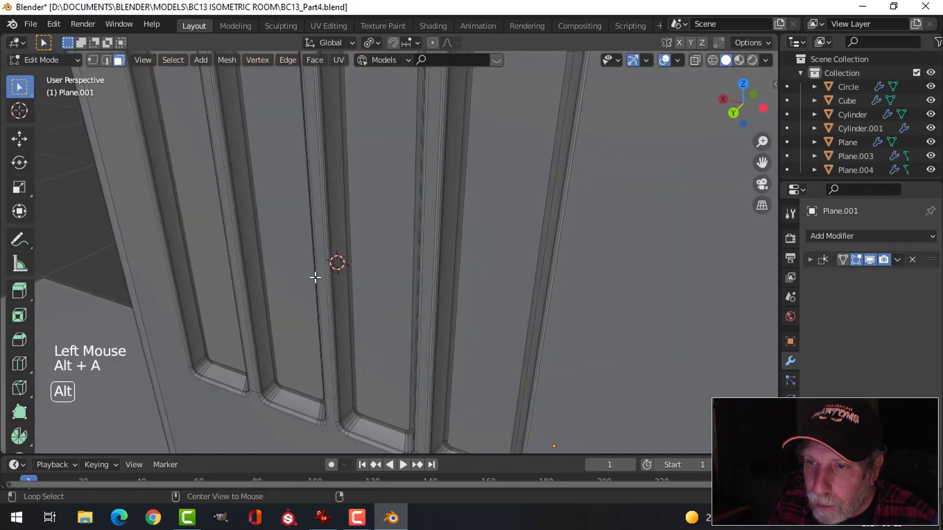
{"action": "key", "text": "Tab"}
{"action": "scroll", "coordinate": [317, 277], "scroll_direction": "down", "scroll_amount": 3}
{"action": "key", "text": "alt+a"}
Collapse the Collection and Monitor collections in the outliner.
{"action": "middle_click_drag", "start_coordinate": [422, 285], "coordinate": [496, 277]}
{"action": "scroll", "coordinate": [496, 276], "scroll_direction": "down", "scroll_amount": 4}
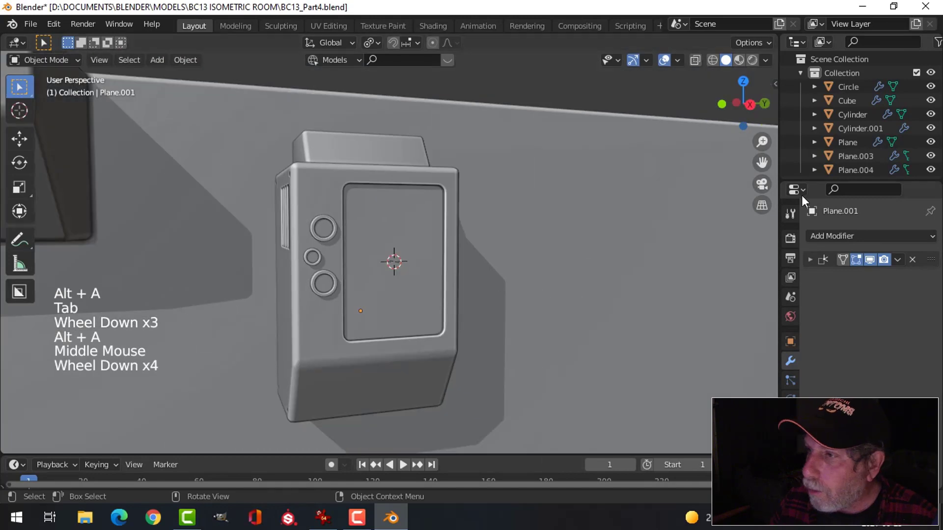
{"action": "left_click", "coordinate": [801, 74]}
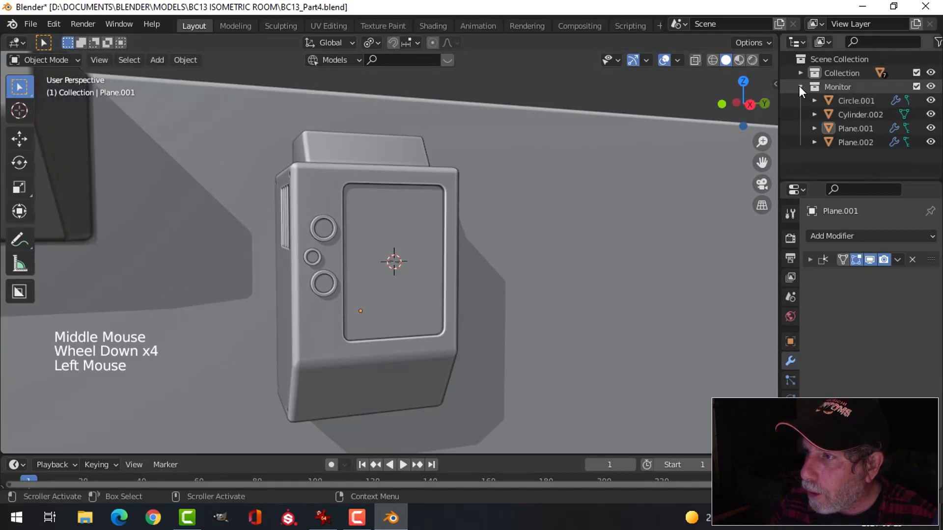
{"action": "left_click", "coordinate": [799, 87]}
{"action": "middle_click_drag", "start_coordinate": [481, 216], "coordinate": [511, 209], "text": "shift"}
{"action": "middle_click_drag", "start_coordinate": [510, 208], "coordinate": [547, 201]}
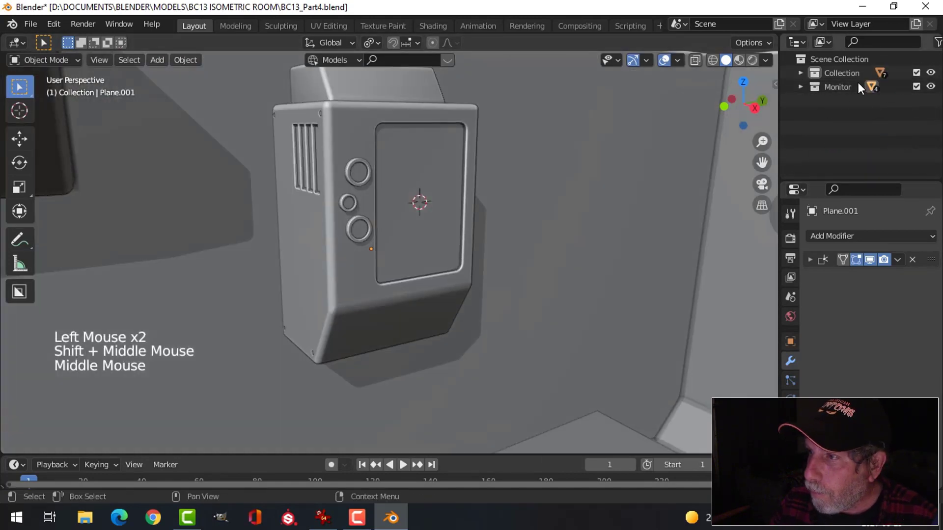
Select all objects in the Monitor collection and move them -0.019011 m in Y along the wall.
{"action": "left_click", "coordinate": [838, 87]}
{"action": "left_click", "coordinate": [840, 87]}
{"action": "right_click", "coordinate": [841, 87]}
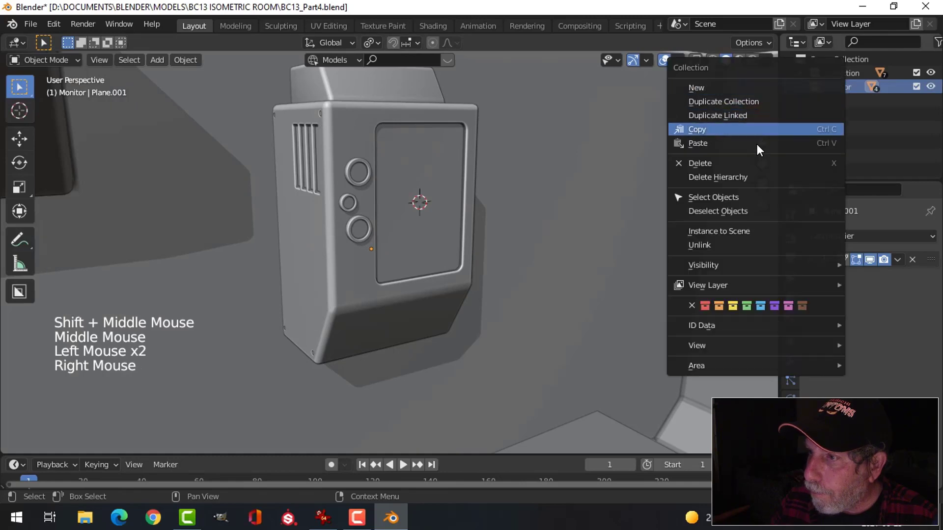
{"action": "left_click", "coordinate": [736, 196]}
{"action": "scroll", "coordinate": [476, 196], "scroll_direction": "down", "scroll_amount": 2}
{"action": "middle_click_drag", "start_coordinate": [474, 201], "coordinate": [437, 232]}
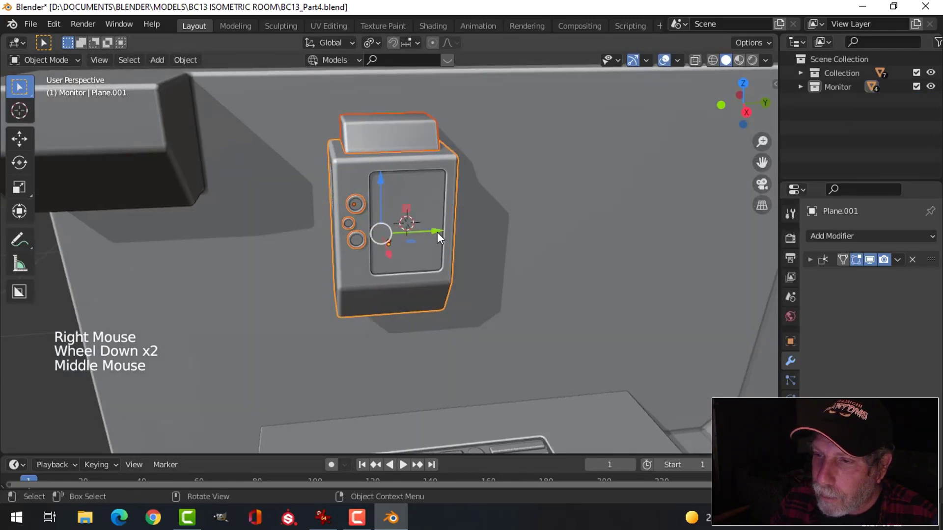
{"action": "mouse_move", "coordinate": [437, 232]}
{"action": "left_mouse_down"}
{"action": "mouse_move", "coordinate": [407, 223]}
{"action": "mouse_move", "coordinate": [425, 225]}
{"action": "left_mouse_up"}
{"action": "middle_click_drag", "start_coordinate": [425, 225], "coordinate": [455, 206], "text": "shift"}
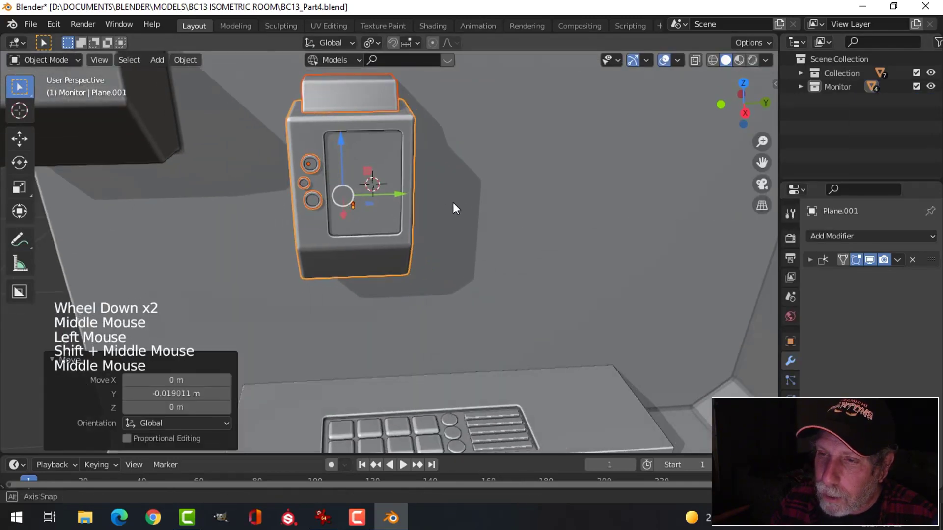
Enable the Statistics overlay in the viewport.
{"action": "left_click", "coordinate": [678, 59]}
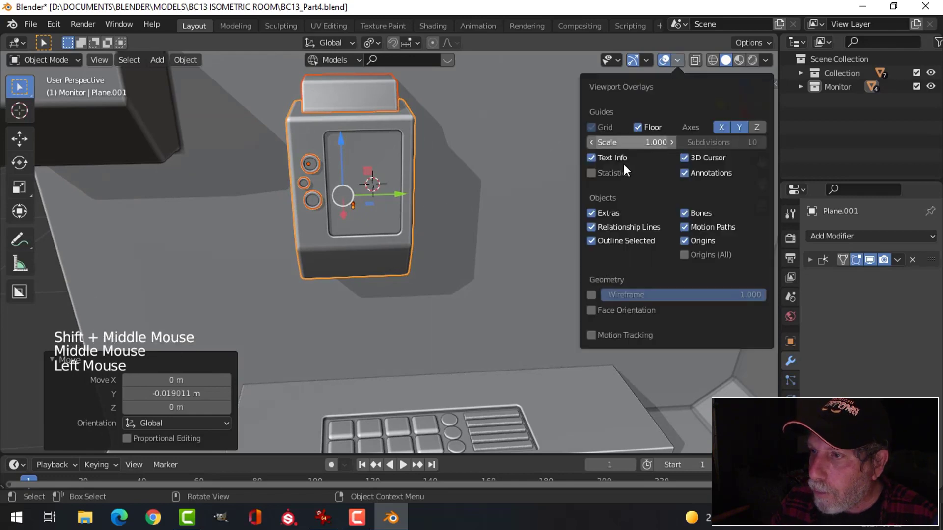
{"action": "left_click", "coordinate": [590, 172]}
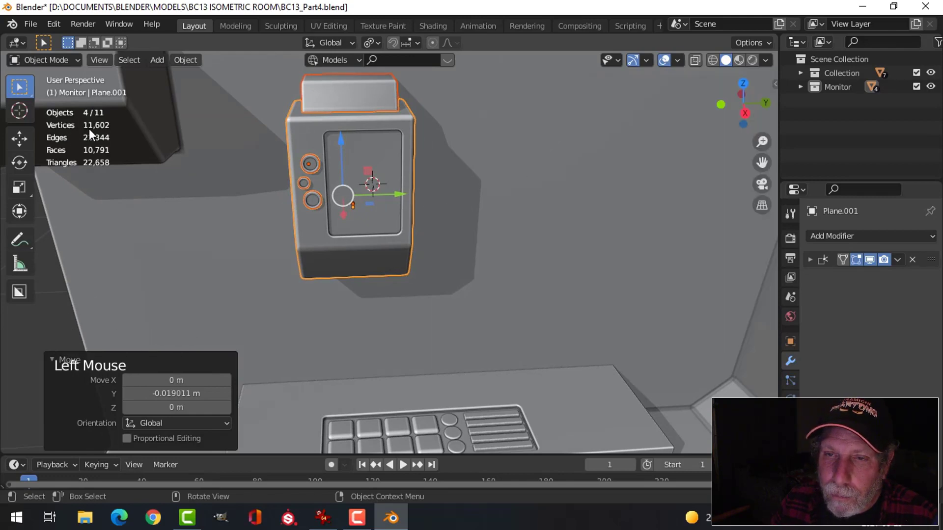
{"action": "middle_click_drag", "start_coordinate": [392, 264], "coordinate": [479, 236], "text": "shift"}
Duplicate the monitor unit's objects, offset the copy 0.39151 m in Y, and delete that copy.
{"action": "key", "text": "shift+d"}
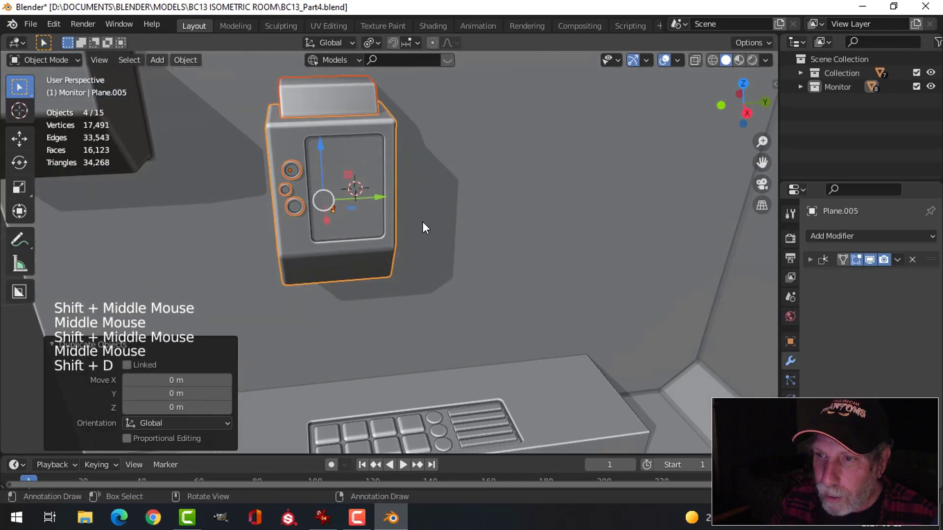
{"action": "left_click_drag", "start_coordinate": [383, 198], "coordinate": [531, 193]}
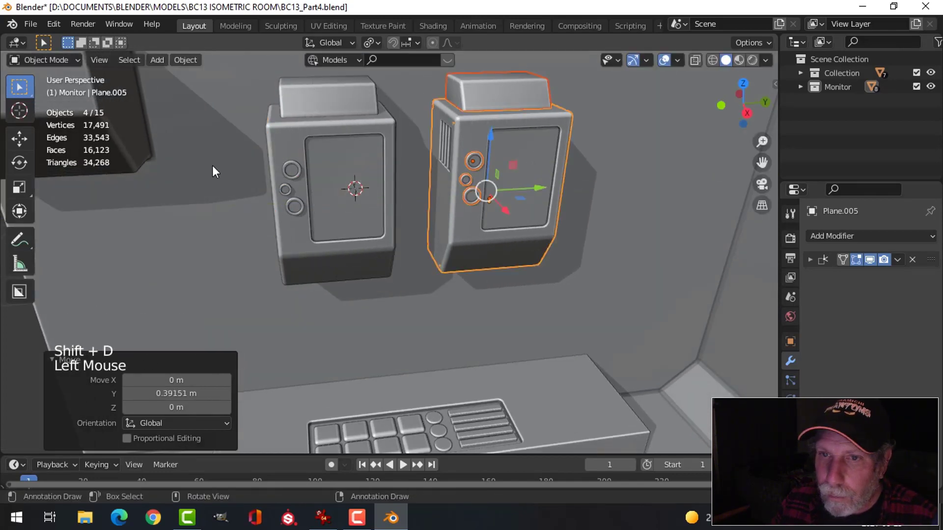
{"action": "key", "text": "x"}
{"action": "left_click", "coordinate": [456, 205]}
{"action": "middle_click_drag", "start_coordinate": [387, 205], "coordinate": [450, 238], "text": "shift"}
{"action": "middle_click_drag", "start_coordinate": [451, 238], "coordinate": [473, 198]}
Clear the selection and add a collection instance of the Monitor collection at the 3D cursor.
{"action": "key", "text": "a"}
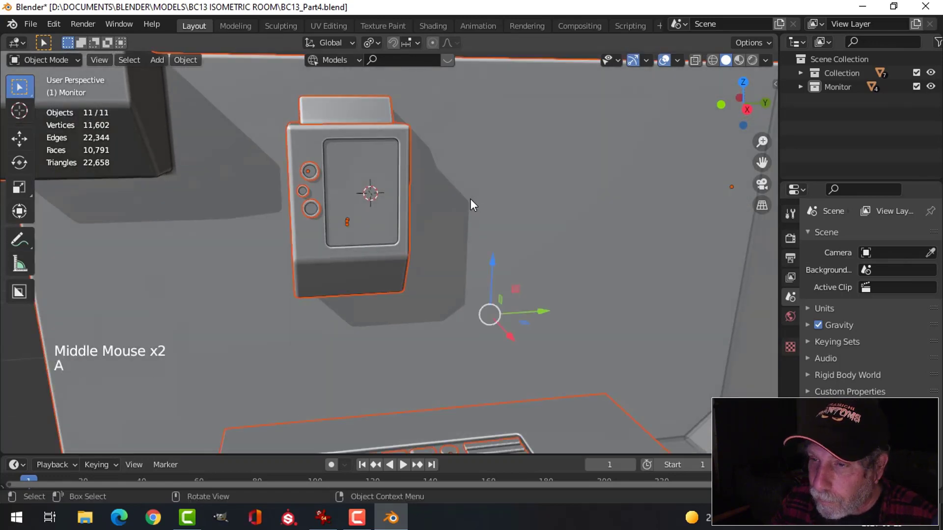
{"action": "key", "text": "alt+a"}
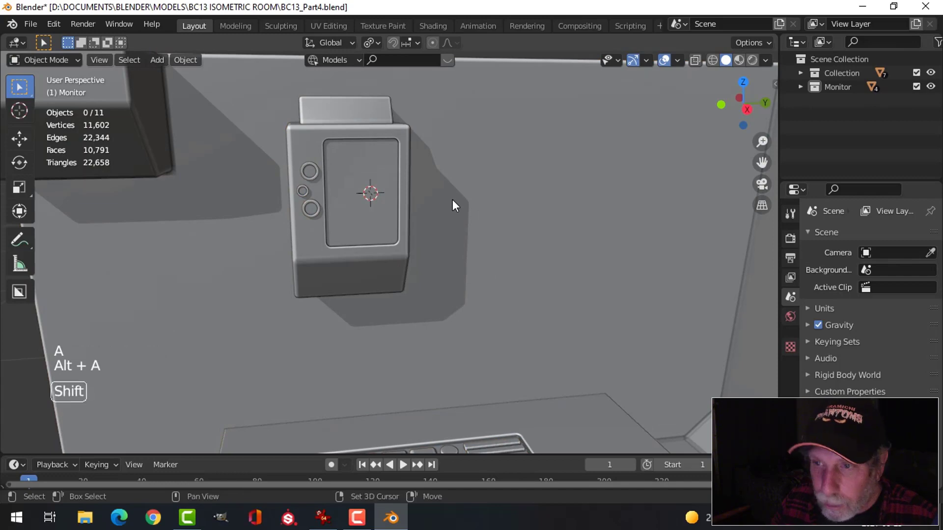
{"action": "key", "text": "shift+a"}
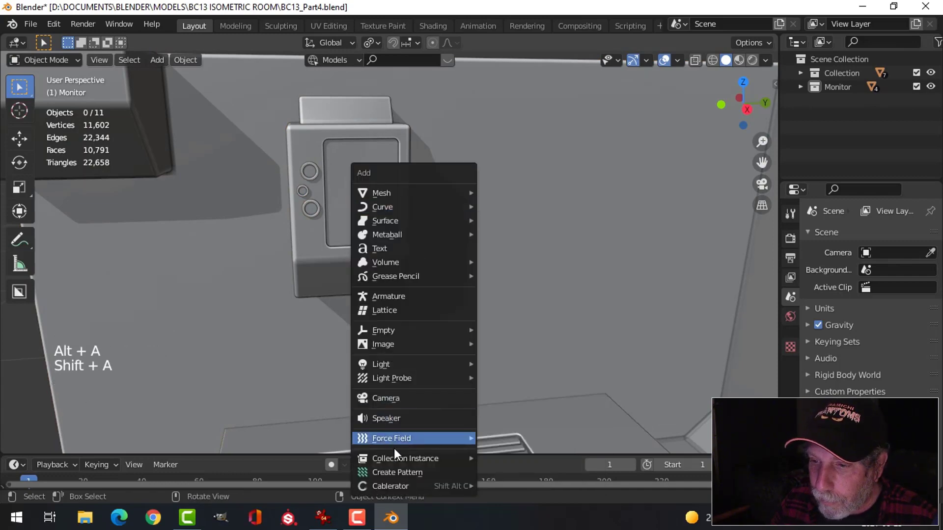
{"action": "mouse_move", "coordinate": [397, 457]}
{"action": "left_click", "coordinate": [507, 473]}
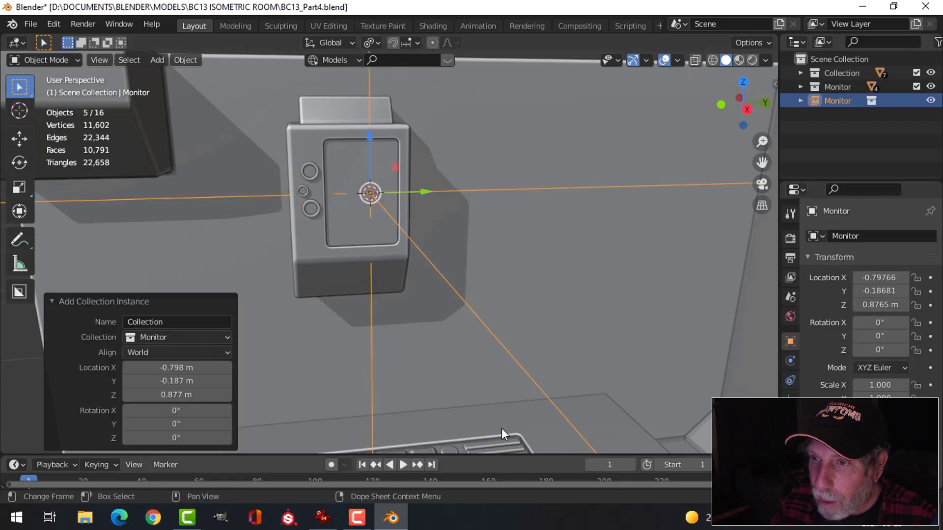
Apply Origin to 3D Cursor to the Monitor collection instance, followed by Geometry to Origin.
{"action": "scroll", "coordinate": [485, 282], "scroll_direction": "down", "scroll_amount": 6}
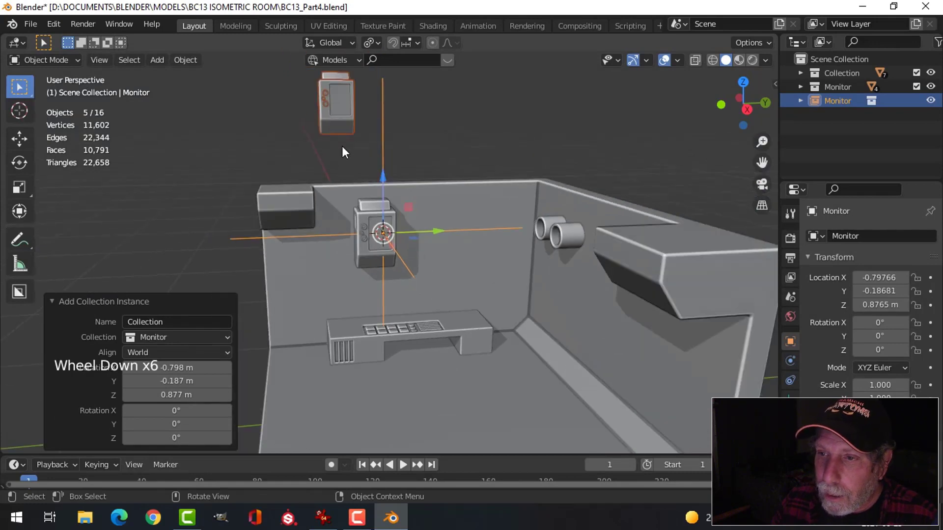
{"action": "middle_click_drag", "start_coordinate": [321, 119], "coordinate": [55, 122]}
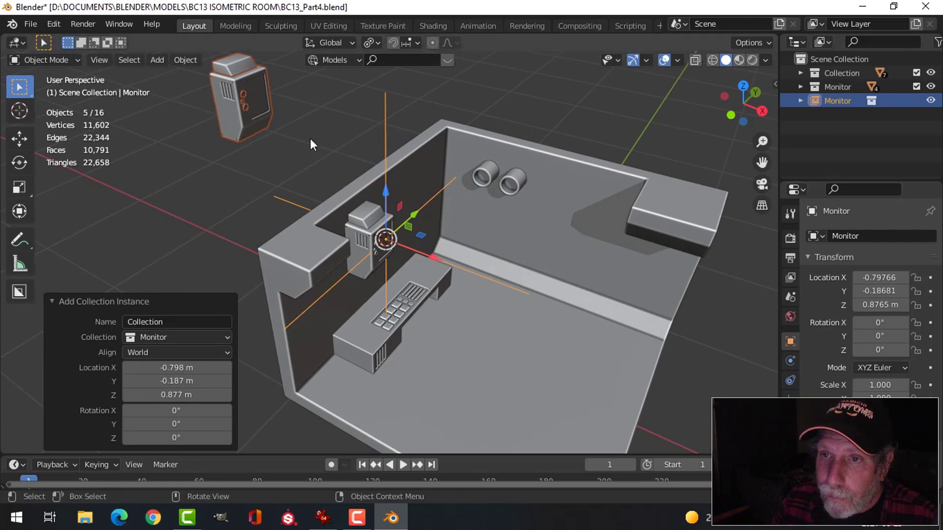
{"action": "middle_click_drag", "start_coordinate": [310, 138], "coordinate": [261, 123]}
{"action": "left_click", "coordinate": [191, 58]}
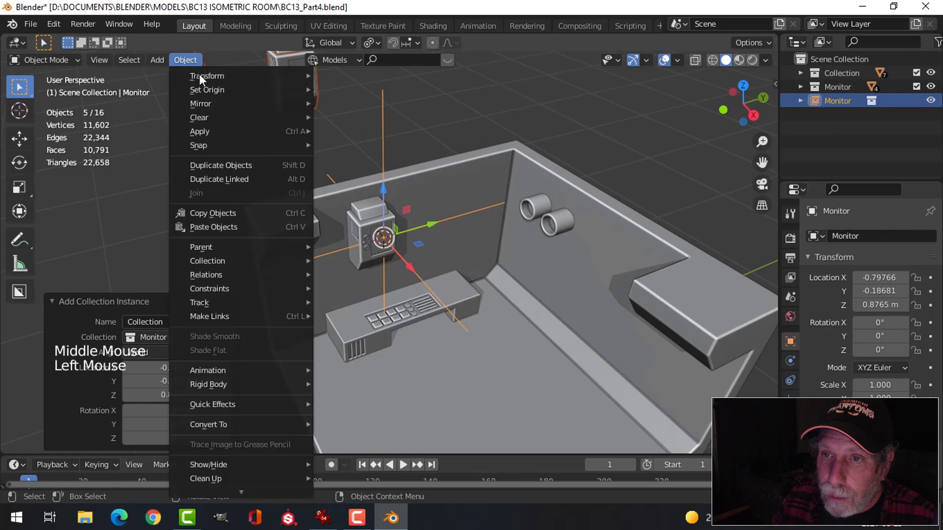
{"action": "mouse_move", "coordinate": [204, 88]}
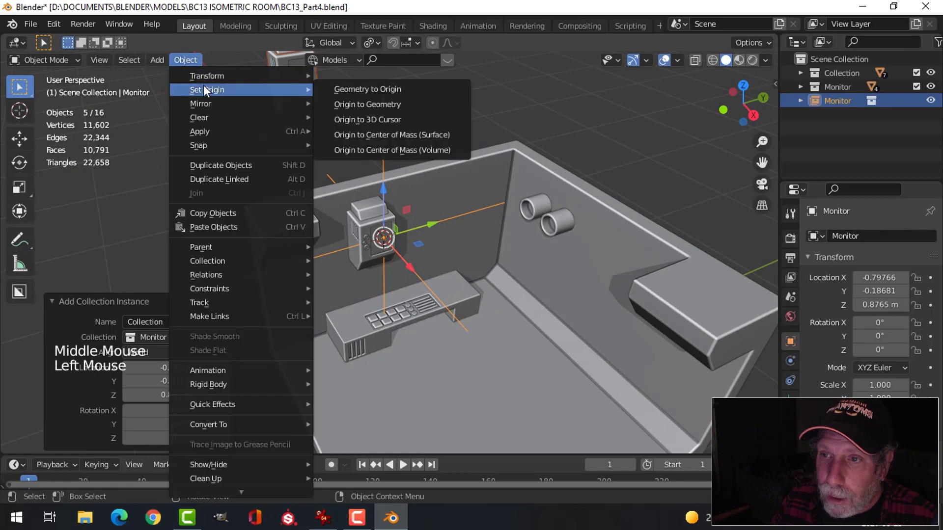
{"action": "left_click", "coordinate": [348, 119]}
{"action": "left_click", "coordinate": [184, 60]}
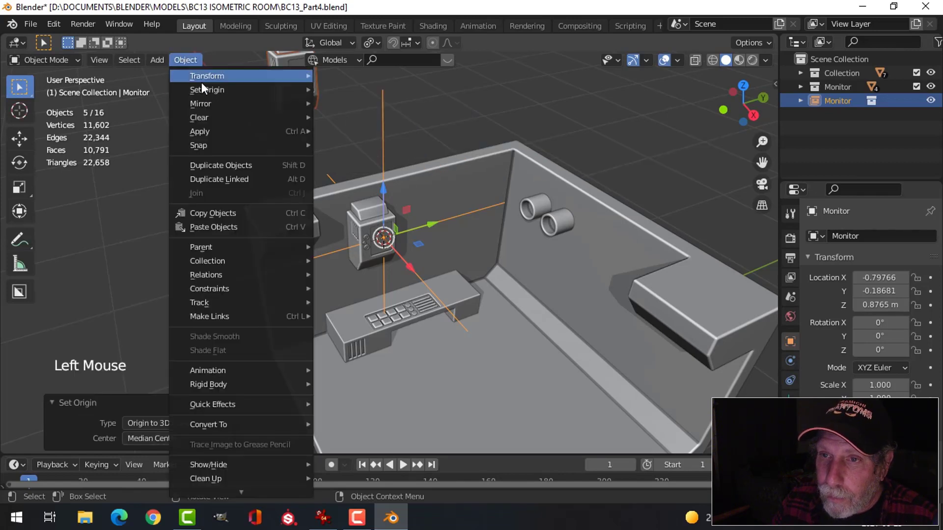
{"action": "left_click", "coordinate": [344, 89]}
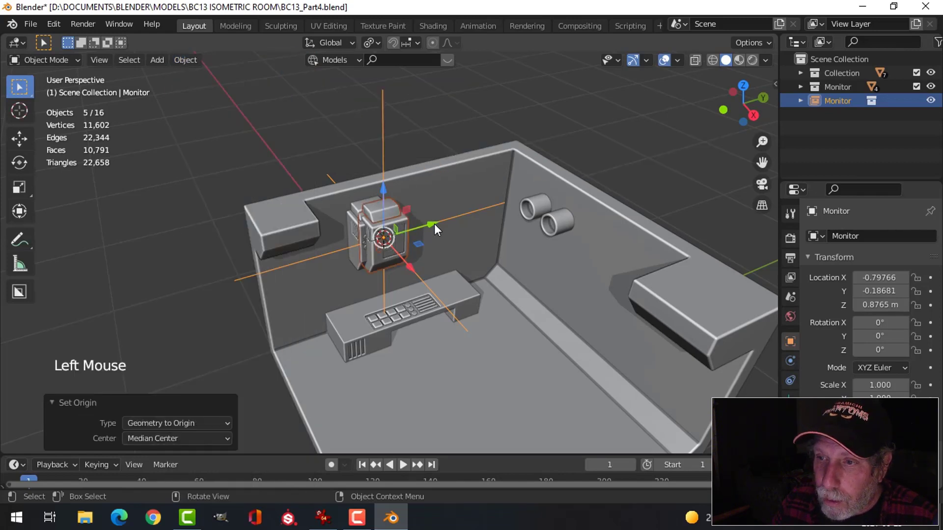
Move the Monitor instance along the wall beside the original, shifting it -0.066499 m in X and -0.087437 m in Y.
{"action": "left_click_drag", "start_coordinate": [434, 223], "coordinate": [462, 213]}
{"action": "scroll", "coordinate": [426, 234], "scroll_direction": "up", "scroll_amount": 1}
{"action": "scroll", "coordinate": [426, 234], "scroll_direction": "up", "scroll_amount": 2}
{"action": "middle_click_drag", "start_coordinate": [426, 234], "coordinate": [429, 271]}
{"action": "left_click_drag", "start_coordinate": [477, 243], "coordinate": [462, 243]}
{"action": "middle_click_drag", "start_coordinate": [525, 234], "coordinate": [424, 166]}
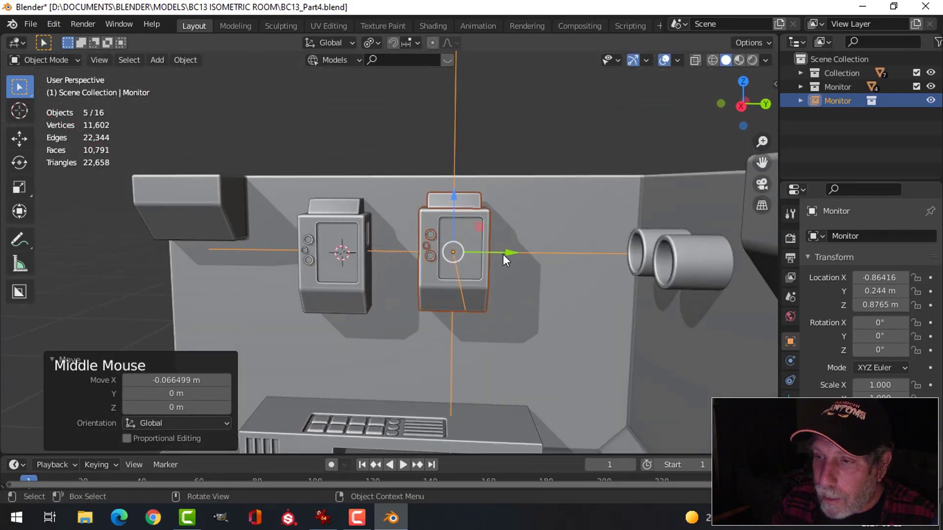
{"action": "left_click_drag", "start_coordinate": [506, 254], "coordinate": [484, 254]}
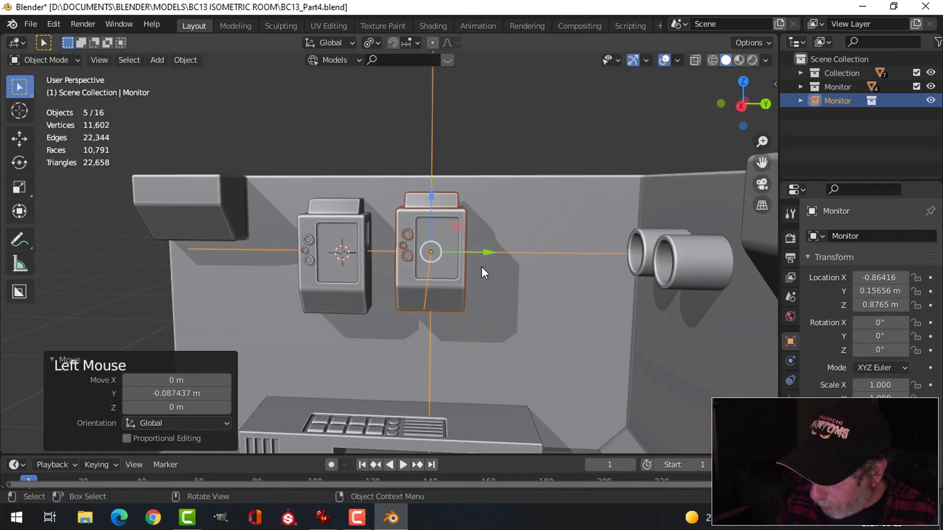
In the right orthographic view, move the Monitor instance closer to the original and level with it, at Z 0.84999 m.
{"action": "key", "text": "KP_3"}
{"action": "scroll", "coordinate": [477, 252], "scroll_direction": "up", "scroll_amount": 4}
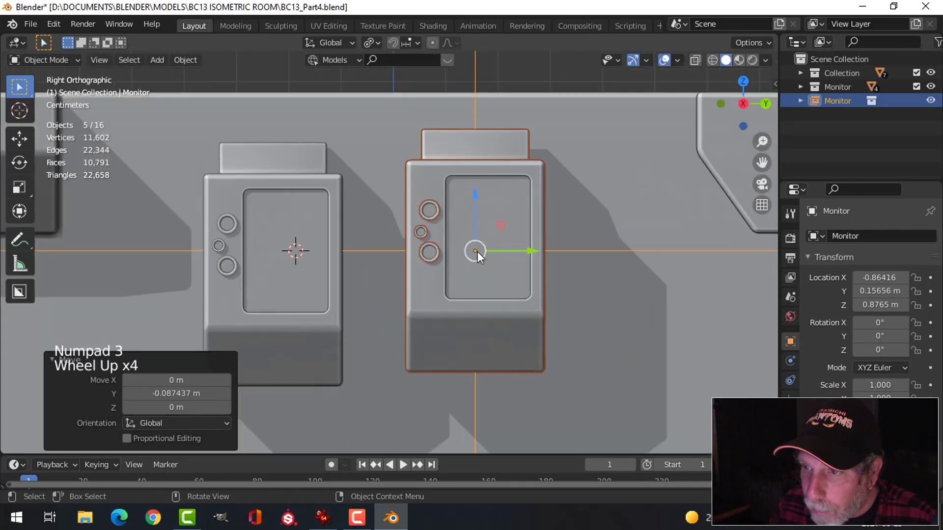
{"action": "key", "text": "g"}
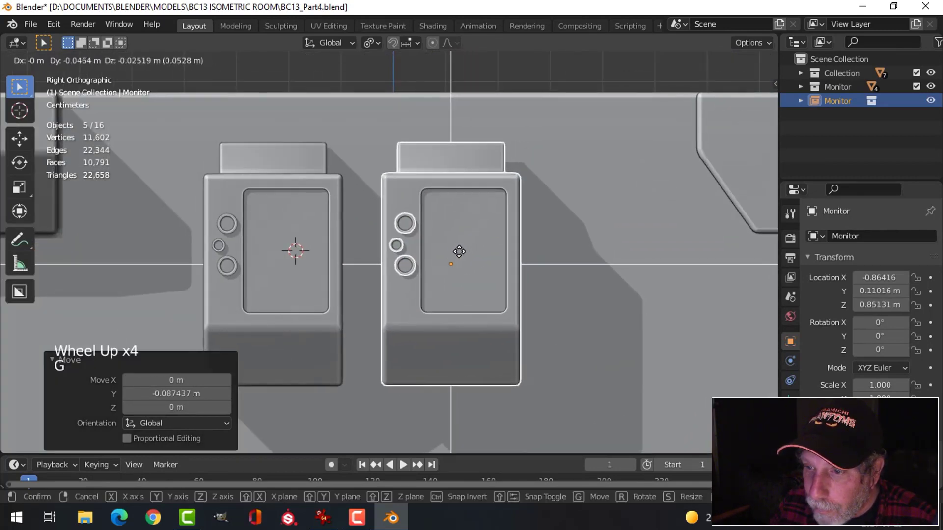
{"action": "left_click", "coordinate": [458, 253]}
Duplicate the Monitor instance and offset the copy 0.35738 m in Y along the wall.
{"action": "middle_click_drag", "start_coordinate": [565, 272], "coordinate": [395, 235], "text": "shift"}
{"action": "scroll", "coordinate": [453, 226], "scroll_direction": "down", "scroll_amount": 3}
{"action": "key", "text": "shift+d"}
{"action": "left_click_drag", "start_coordinate": [366, 239], "coordinate": [474, 239]}
{"action": "middle_click_drag", "start_coordinate": [400, 243], "coordinate": [278, 225]}
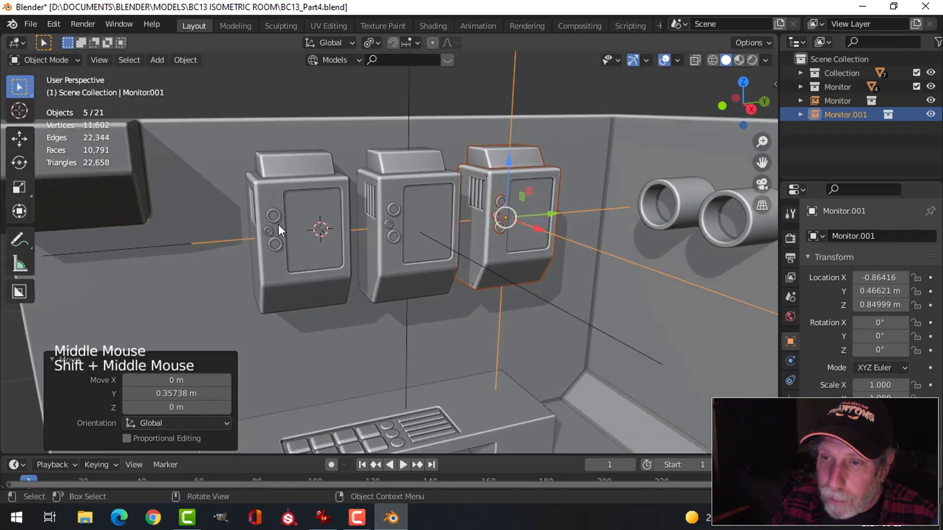
Try moving the round buttons on the original monitor, and undo the move.
{"action": "left_click", "coordinate": [273, 216]}
{"action": "left_click_drag", "start_coordinate": [269, 186], "coordinate": [274, 178]}
{"action": "key", "text": "ctrl+z"}
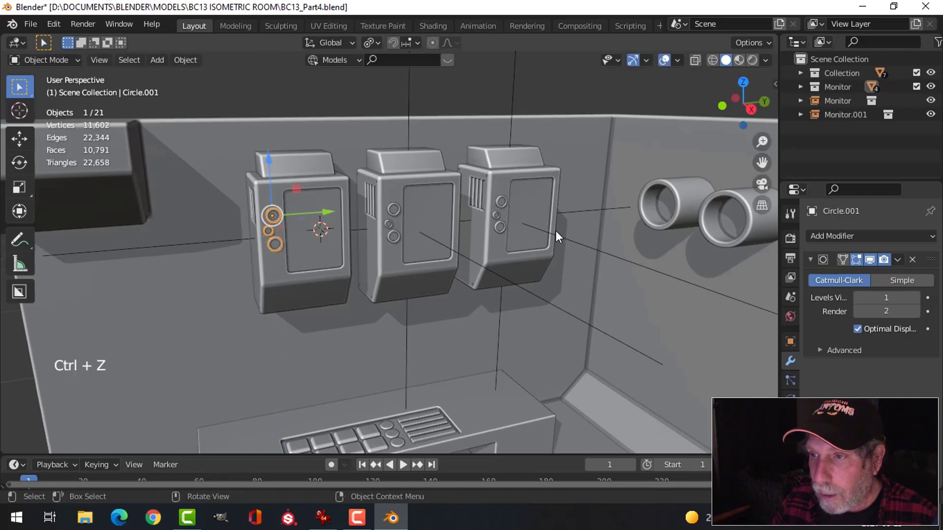
Clear the selection and delete the third monitor, the duplicated instance nearest the room's corner.
{"action": "key", "text": "alt+a"}
{"action": "middle_click_drag", "start_coordinate": [529, 217], "coordinate": [429, 195]}
{"action": "left_click", "coordinate": [503, 188]}
{"action": "key", "text": "x"}
{"action": "left_click", "coordinate": [504, 190]}
{"action": "scroll", "coordinate": [511, 234], "scroll_direction": "down", "scroll_amount": 1}
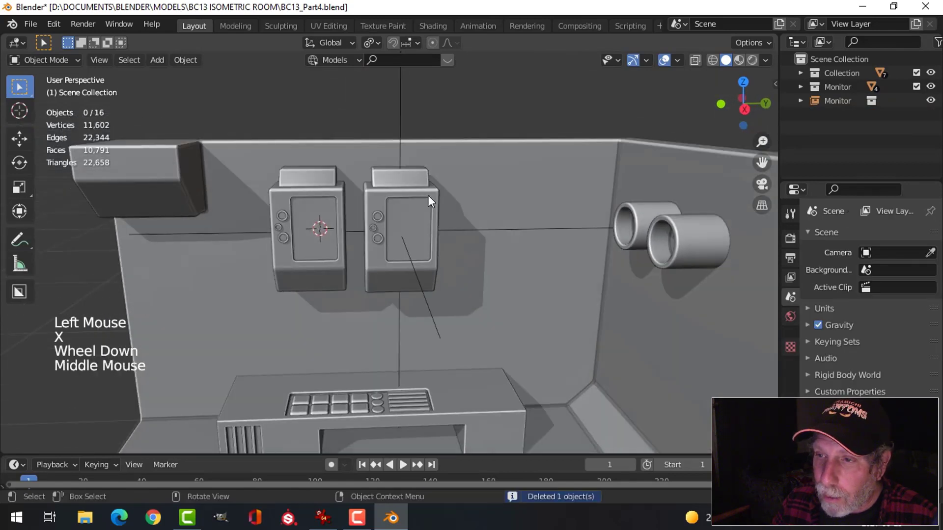
Move the remaining Monitor instance 0.12433 m in Y along the wall and clear the selection.
{"action": "left_click", "coordinate": [428, 195]}
{"action": "left_click_drag", "start_coordinate": [458, 230], "coordinate": [483, 238]}
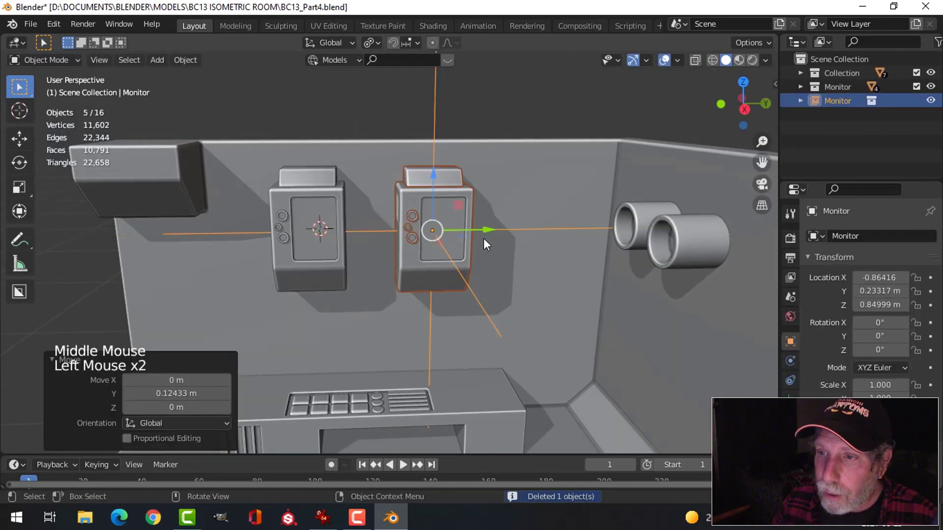
{"action": "key", "text": "alt+a"}
{"action": "scroll", "coordinate": [451, 222], "scroll_direction": "down", "scroll_amount": 3}
{"action": "middle_click_drag", "start_coordinate": [451, 221], "coordinate": [484, 257]}
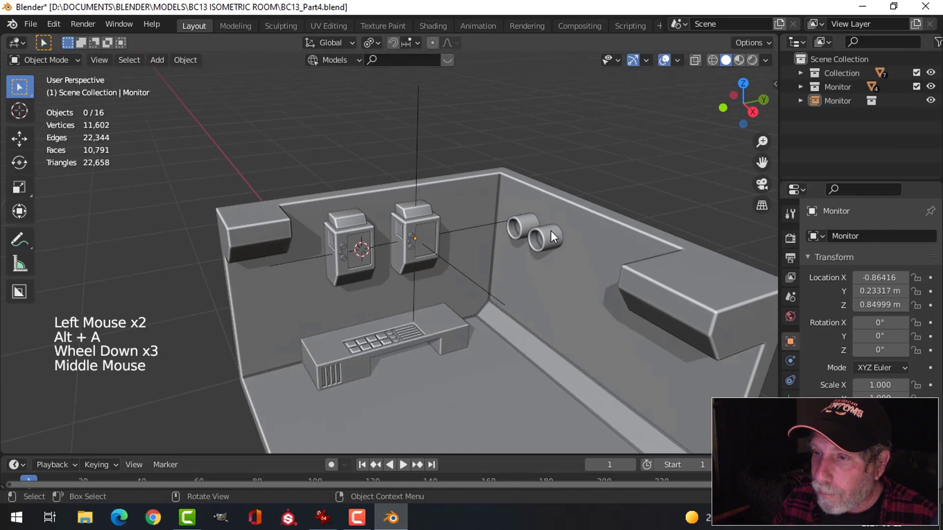
Hide the viewport gizmos and overlays and inspect the monitors and console up close.
{"action": "left_click", "coordinate": [633, 60]}
{"action": "left_click", "coordinate": [663, 60]}
{"action": "scroll", "coordinate": [516, 294], "scroll_direction": "up", "scroll_amount": 3}
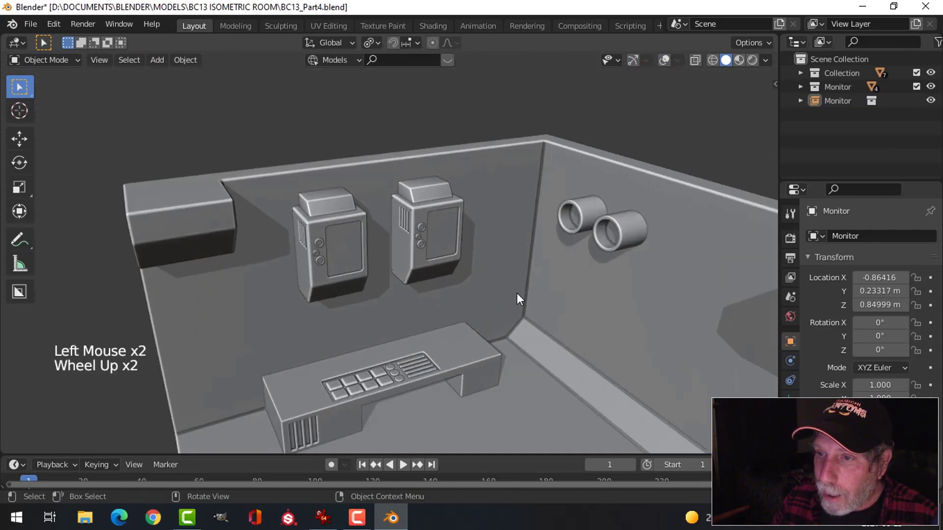
{"action": "middle_click_drag", "start_coordinate": [507, 316], "coordinate": [489, 221], "text": "shift"}
{"action": "middle_click_drag", "start_coordinate": [489, 221], "coordinate": [481, 251]}
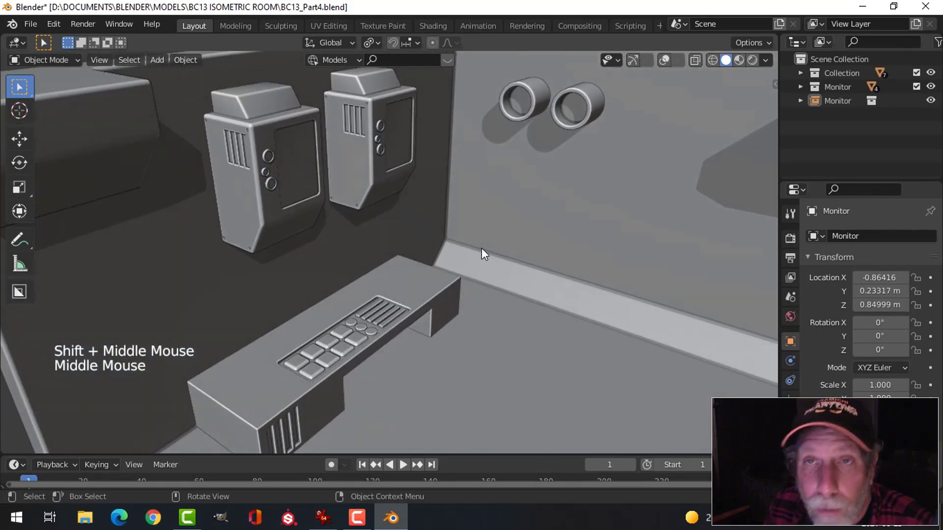